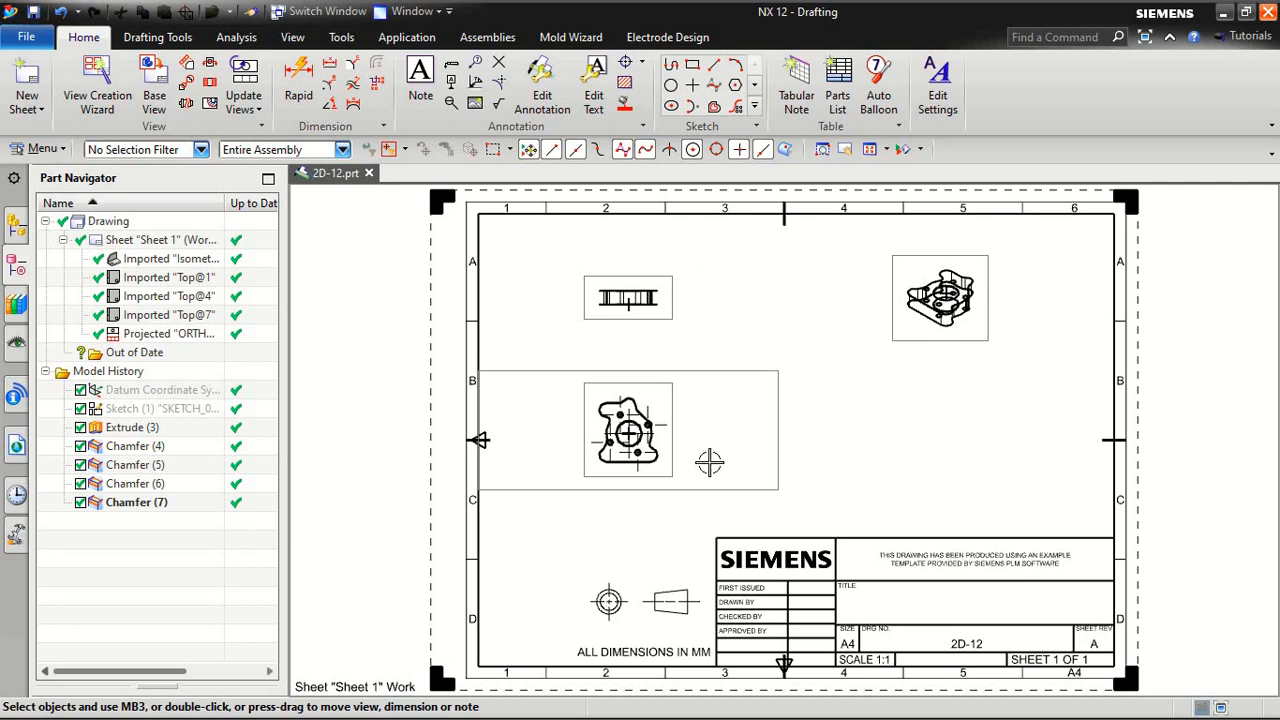
Step: Delete the imported views Top@1 and Top@4 and the projected orthographic view from Sheet 1
click(746, 373)
click(889, 349)
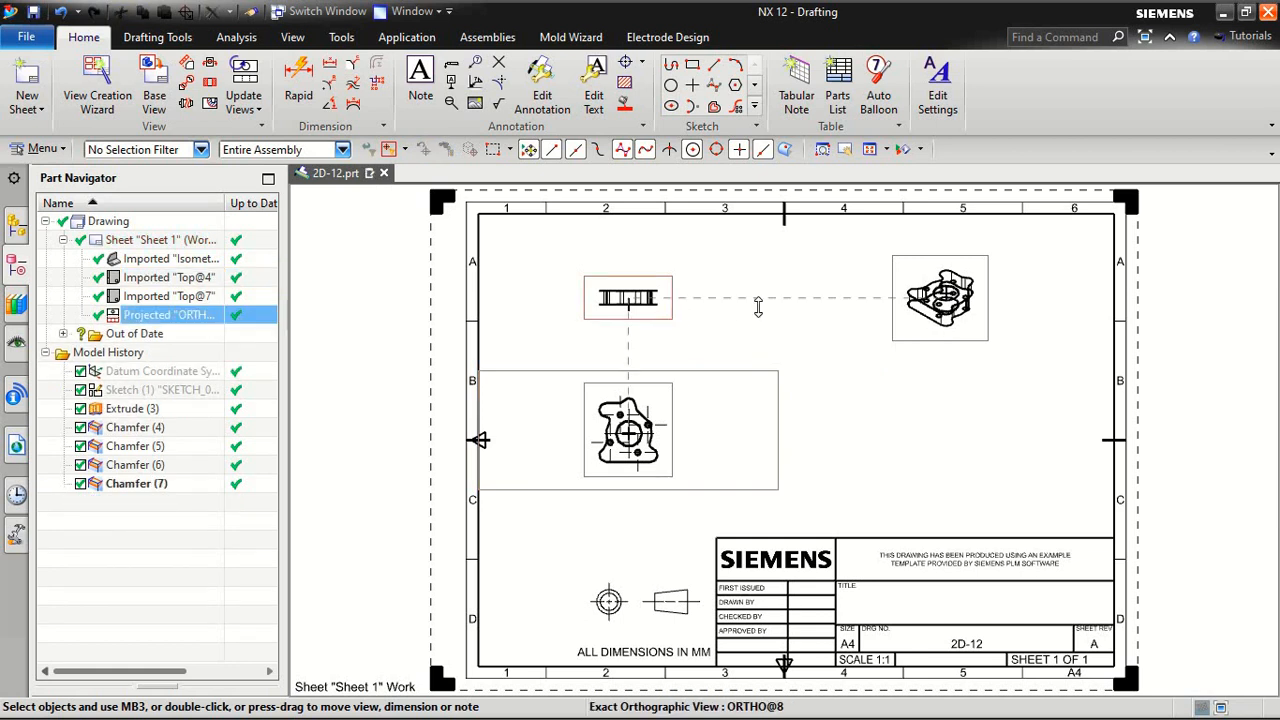
click(672, 314)
key(Delete)
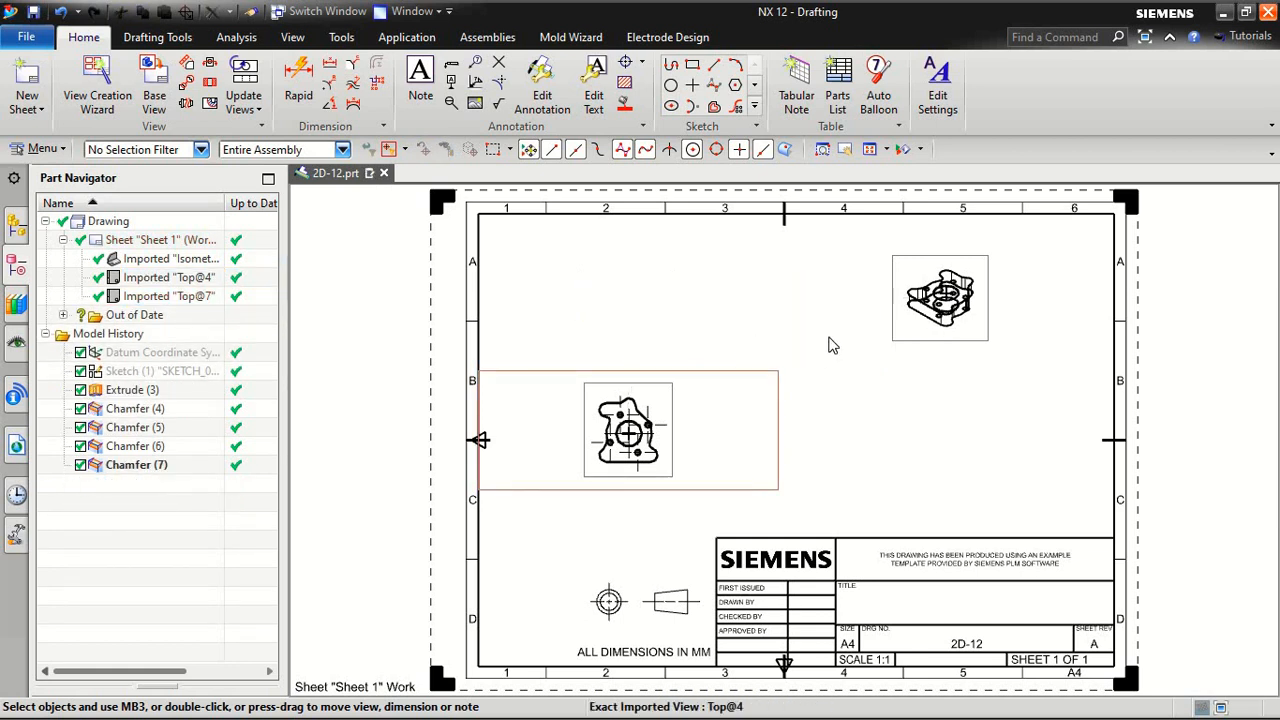
click(748, 373)
key(Delete)
Step: Delete the remaining Top@7 and isometric views together with Sheet 1 itself
click(672, 384)
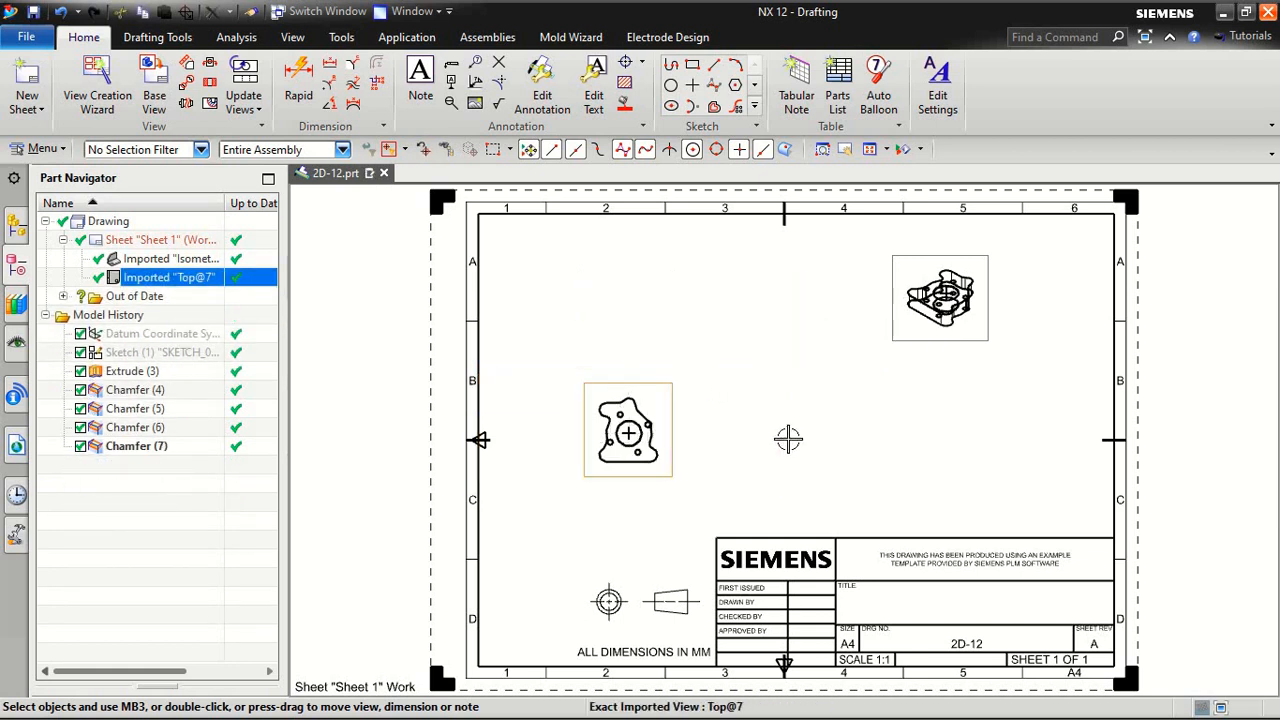
click(1048, 360)
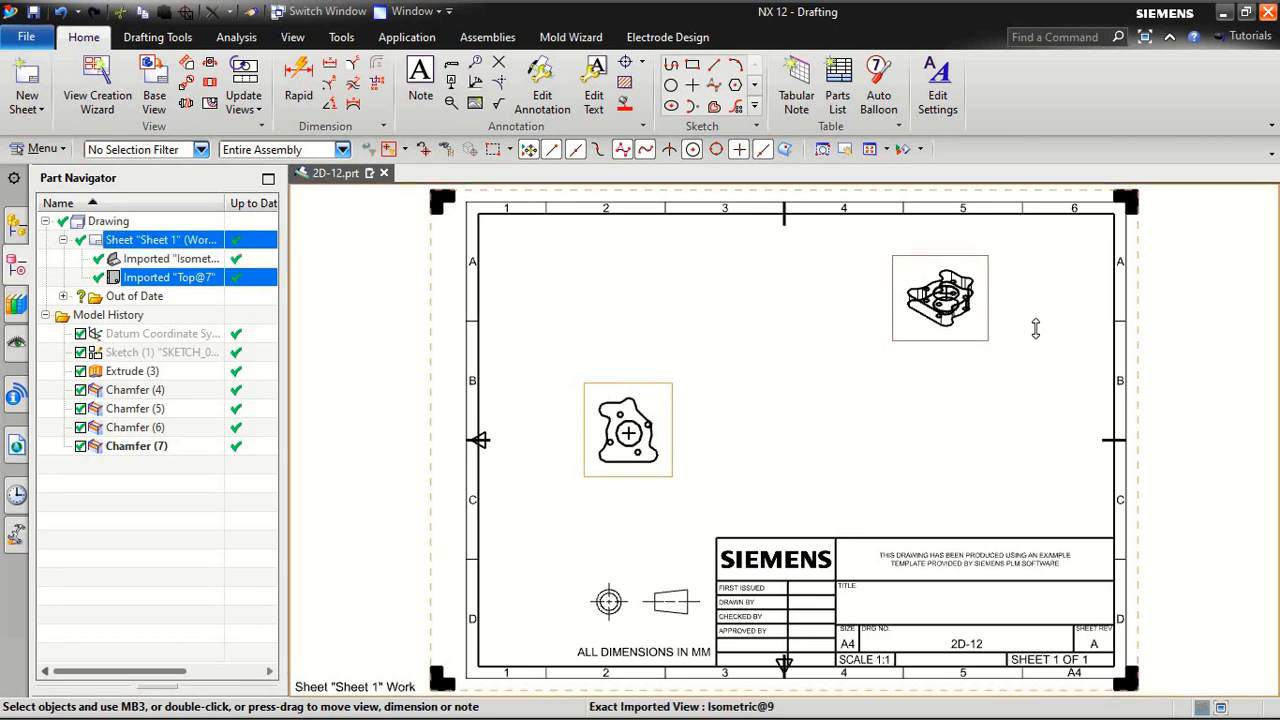
click(943, 290)
key(Delete)
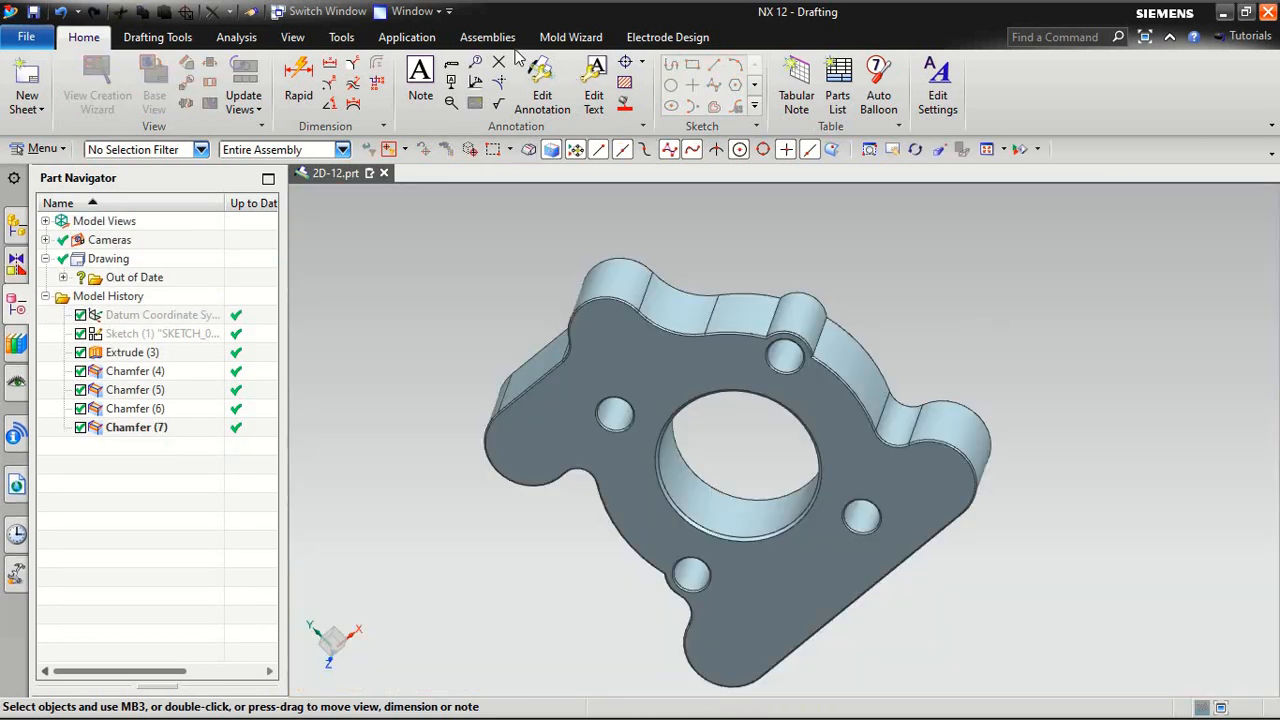
Step: Enter the Drafting application and create a new A4-size drawing sheet from the template, without adding views
click(406, 37)
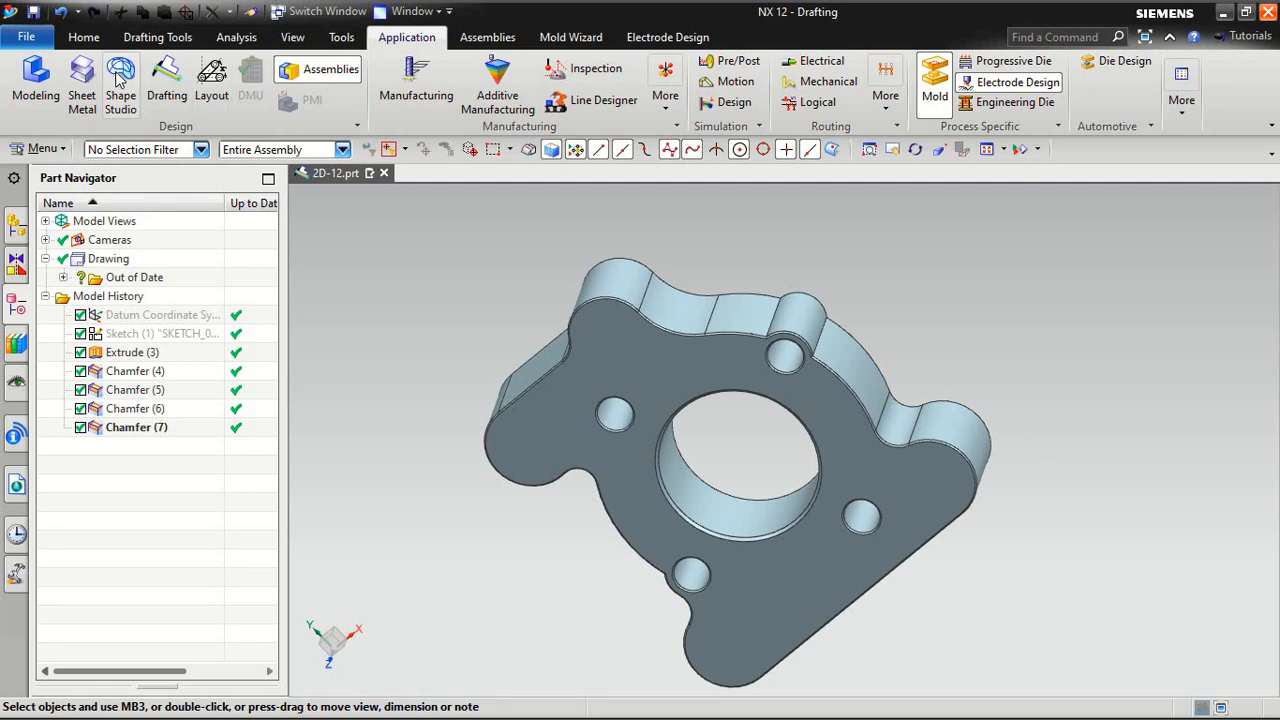
click(163, 82)
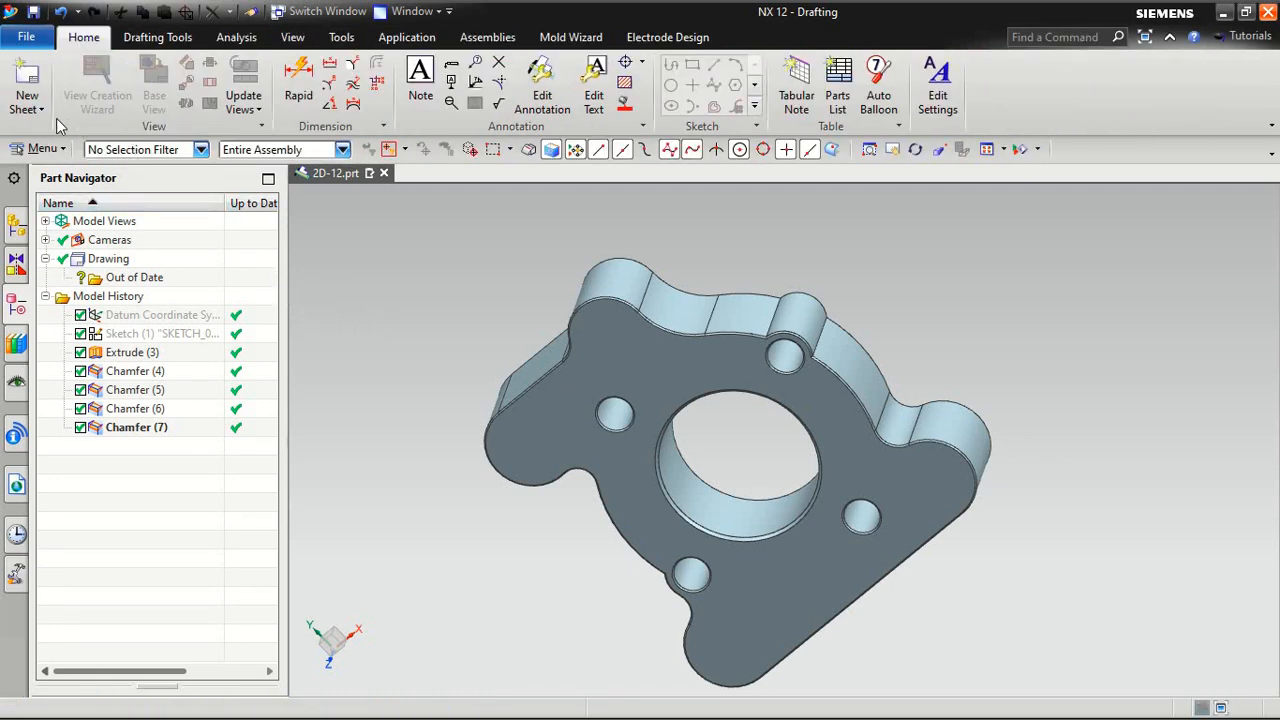
click(27, 103)
click(35, 130)
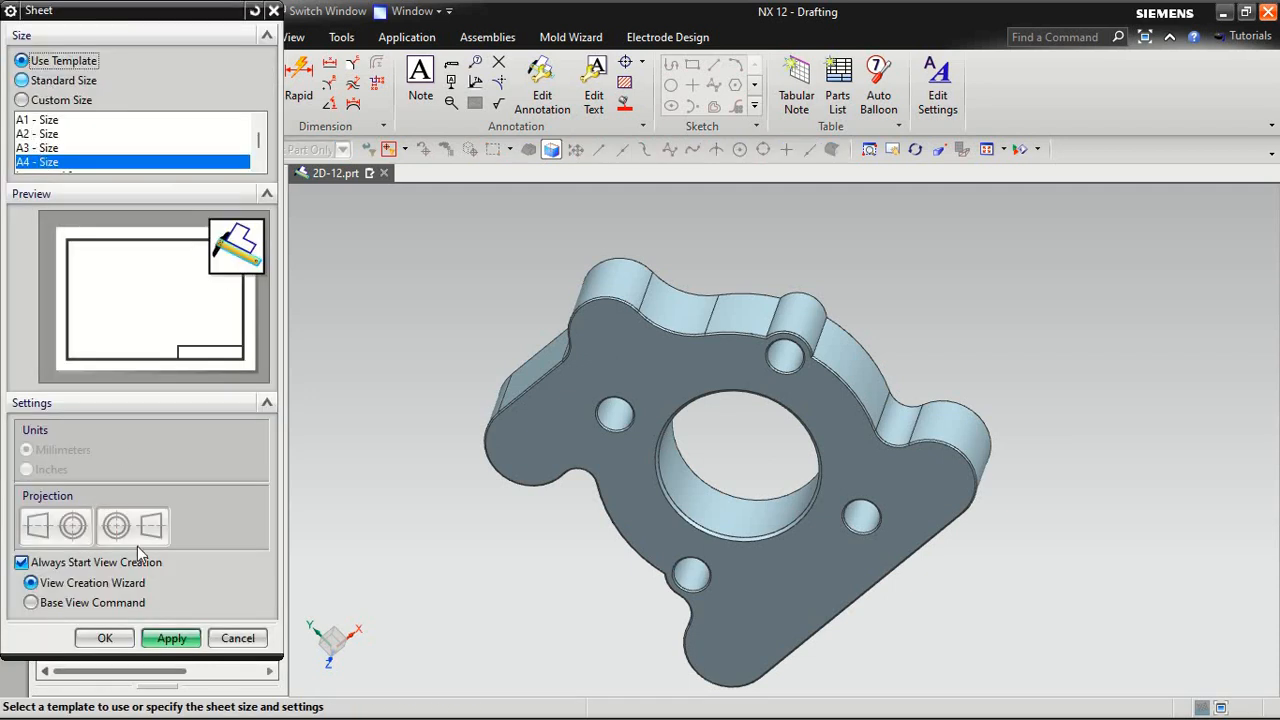
click(170, 638)
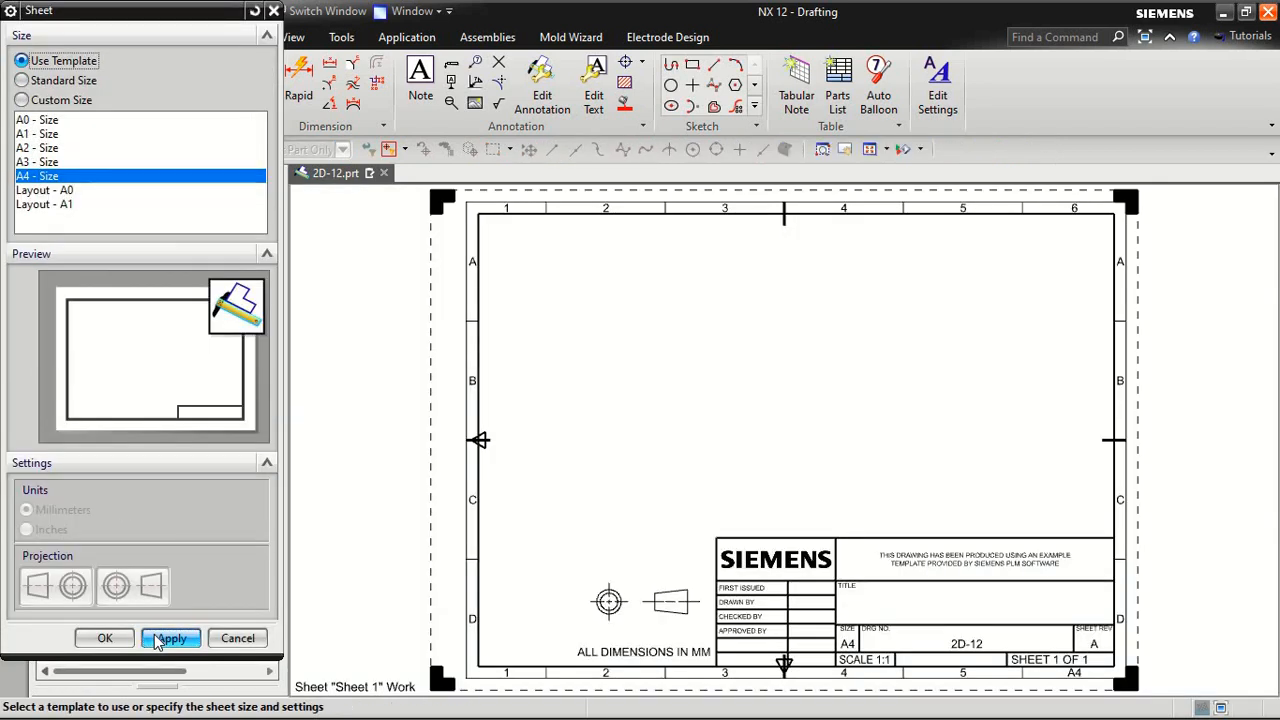
click(237, 638)
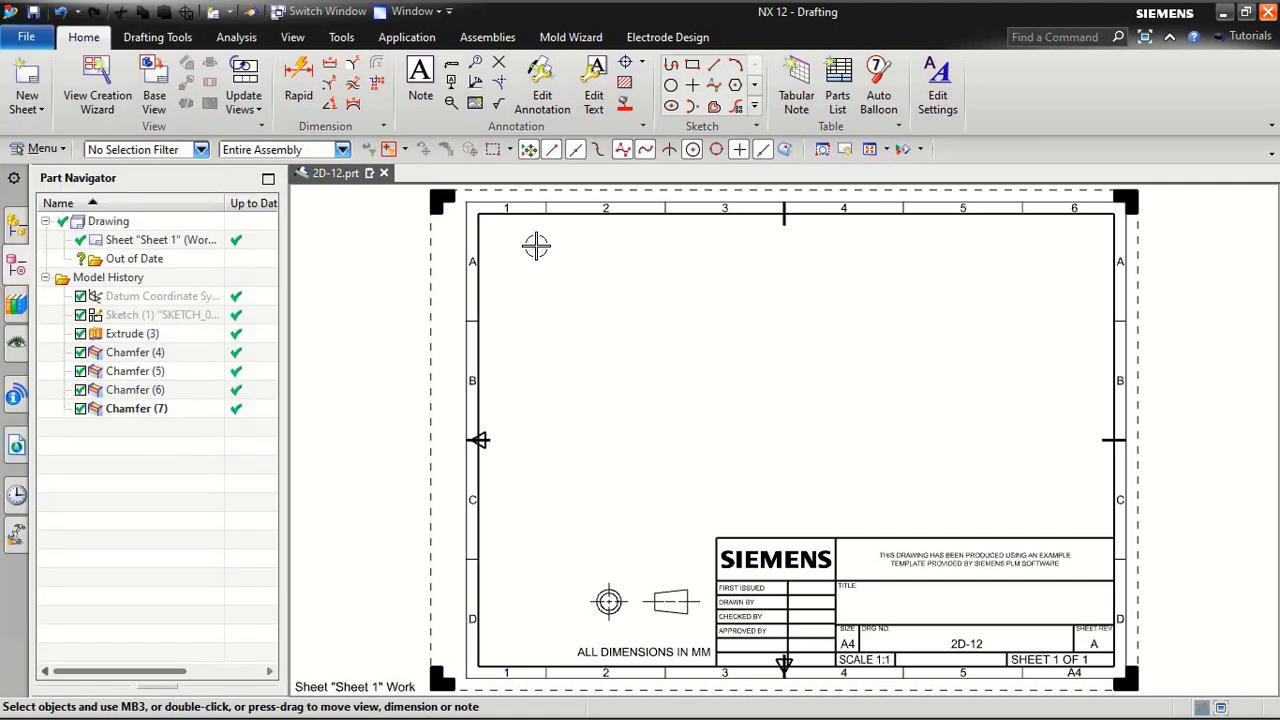
scroll(798, 441, up, 1)
scroll(848, 438, down, 2)
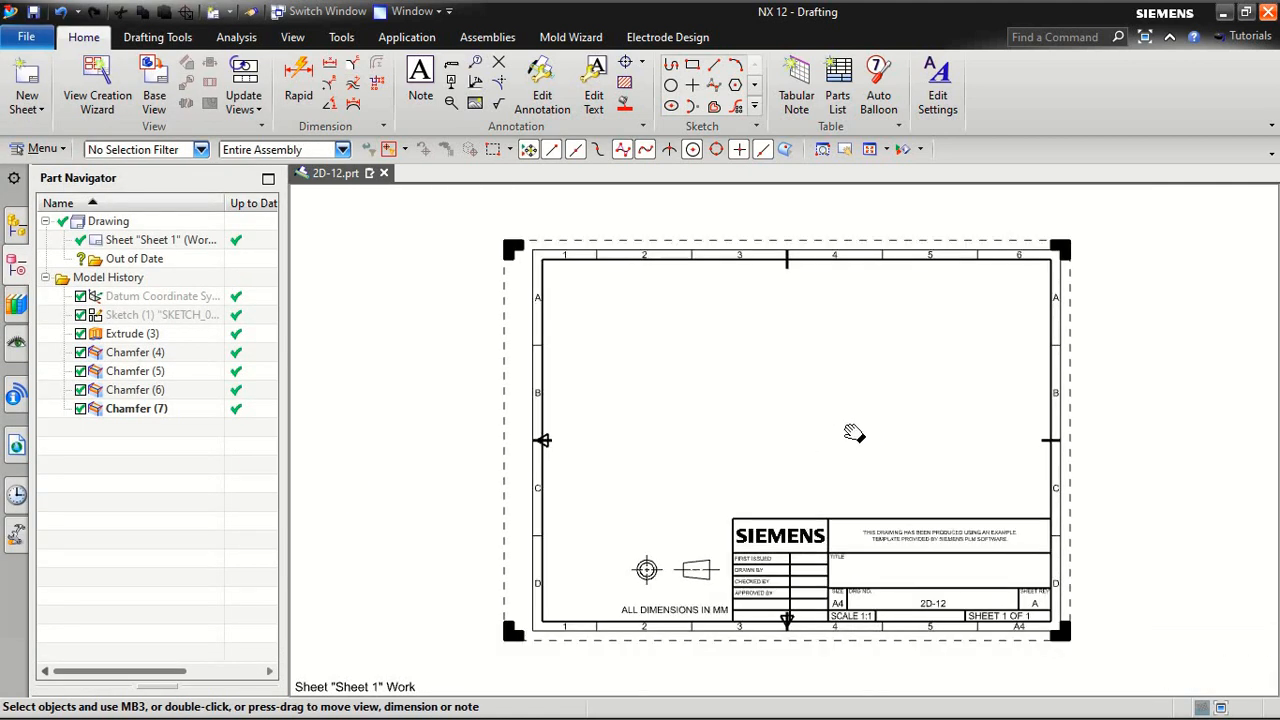
middle_drag(853, 434, 823, 416)
scroll(723, 383, up, 1)
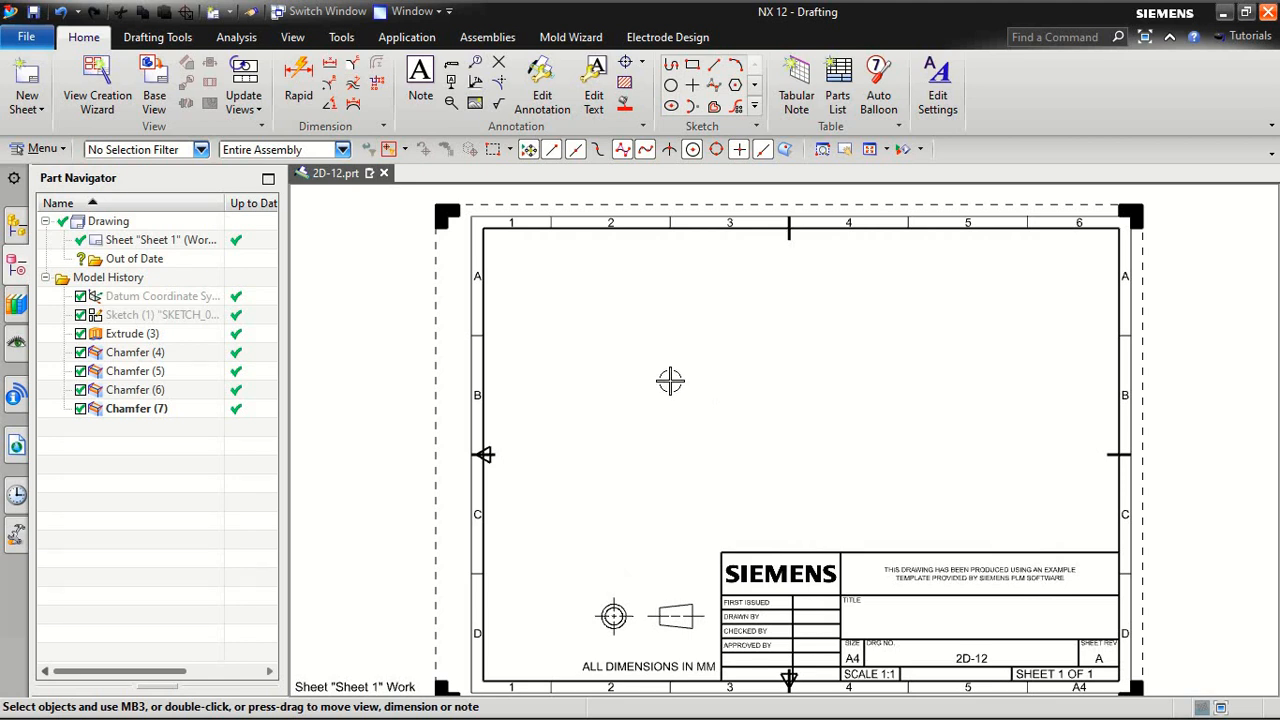
Step: Start the View Creation Wizard for 2D-12.prt and set the preview style to Wireframe
click(112, 90)
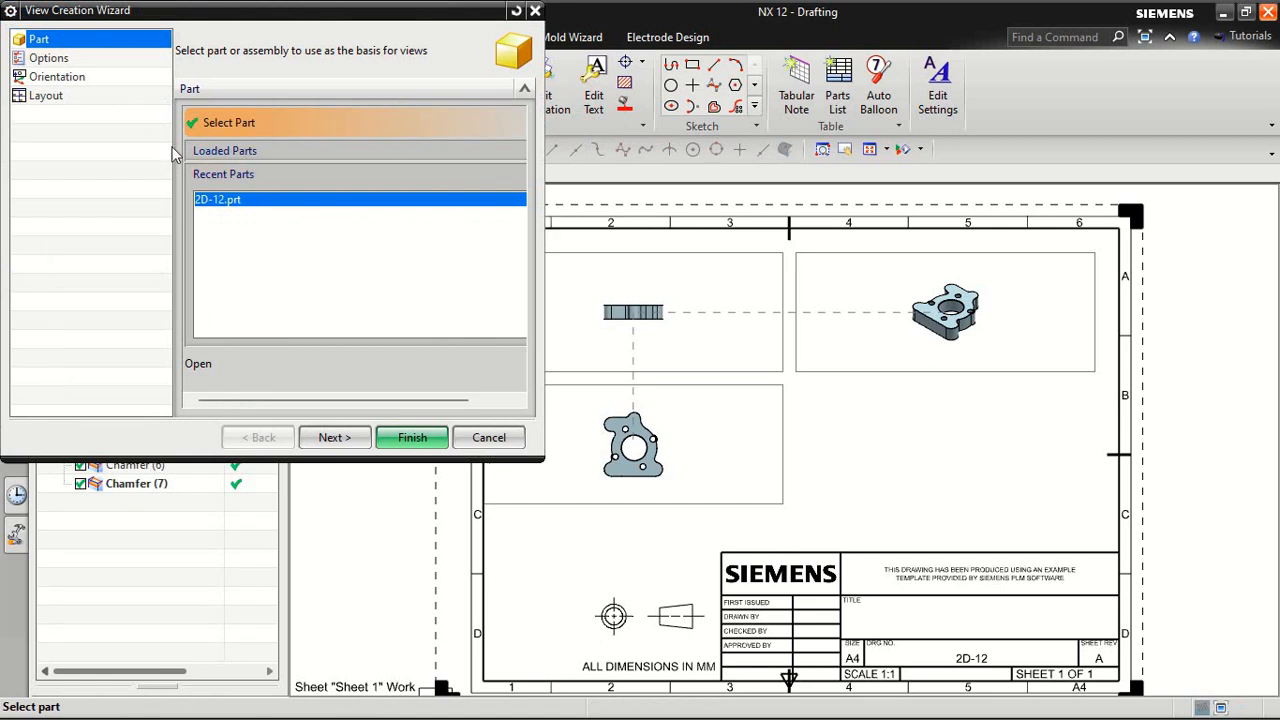
click(50, 58)
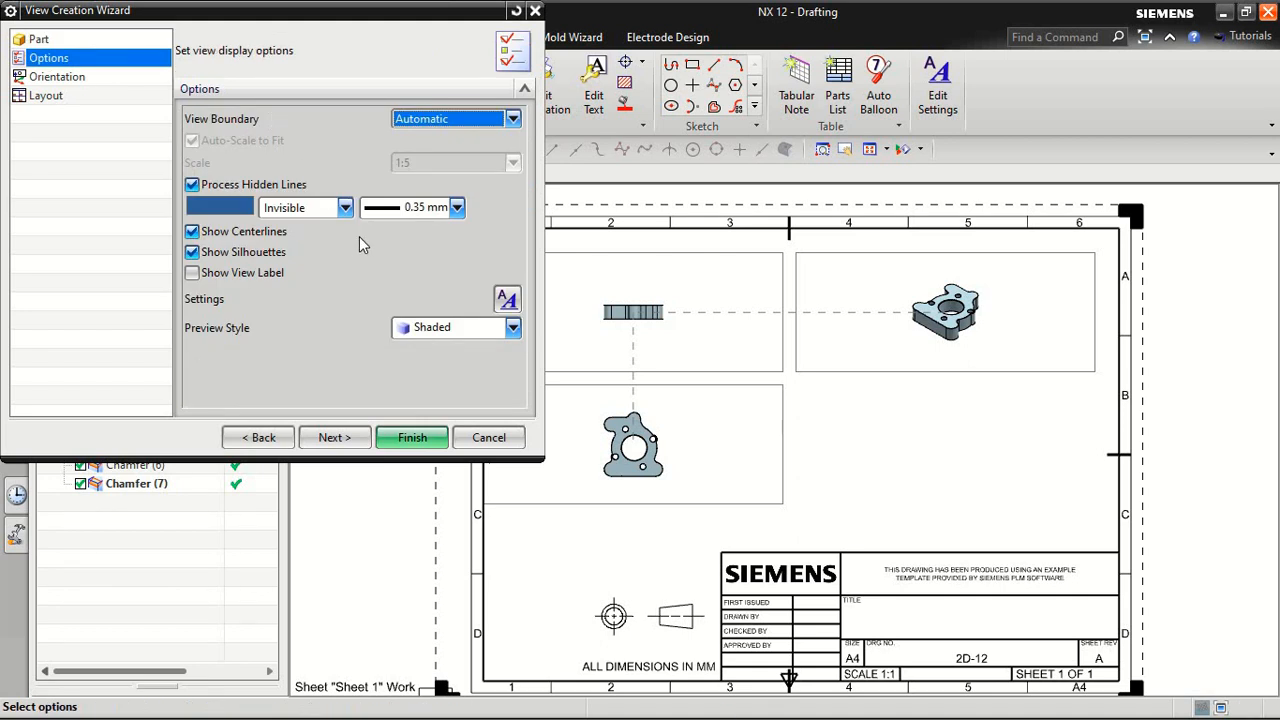
click(399, 213)
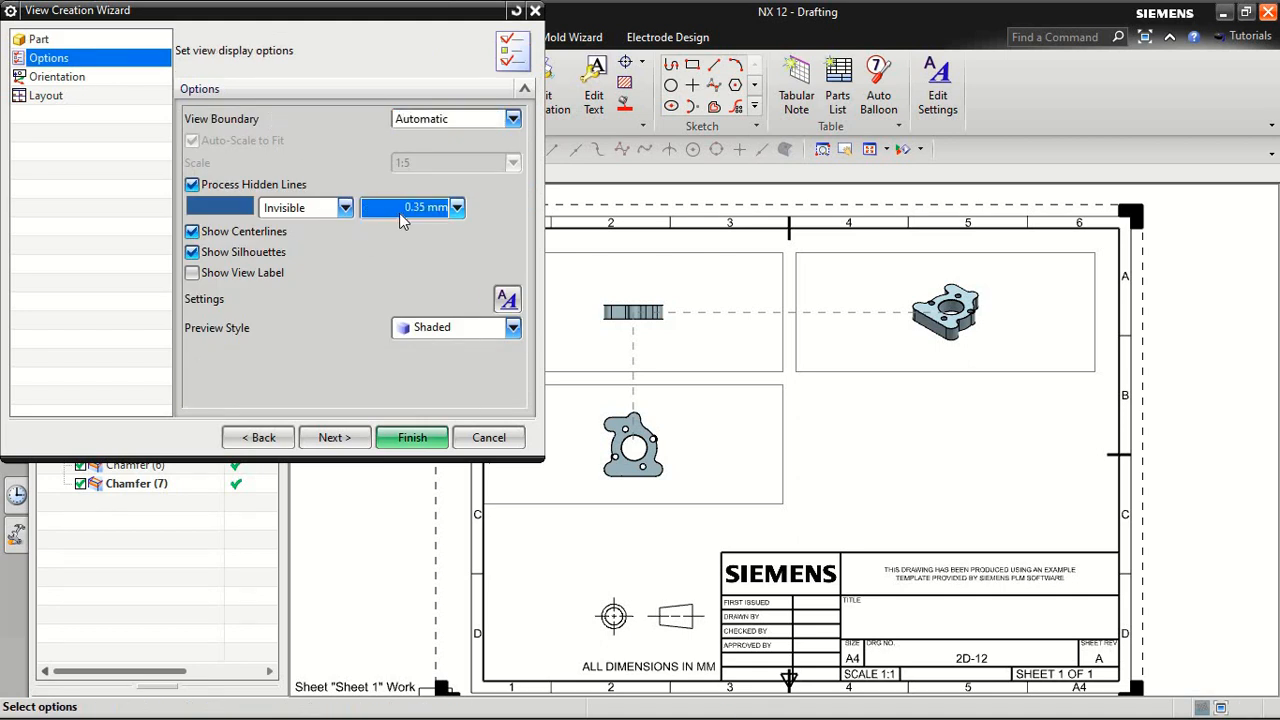
click(420, 318)
click(424, 331)
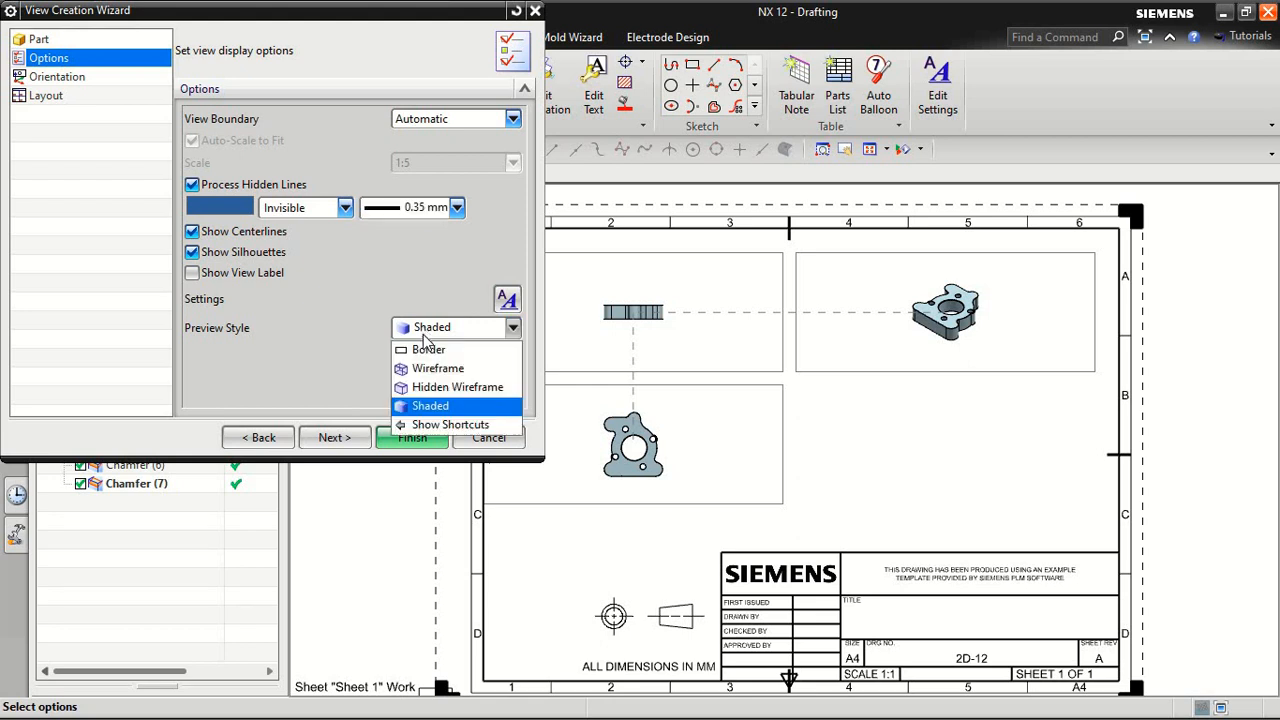
click(430, 368)
Step: Compare the Hidden Wireframe and Shaded preview styles, then return the preview style to Wireframe
click(437, 330)
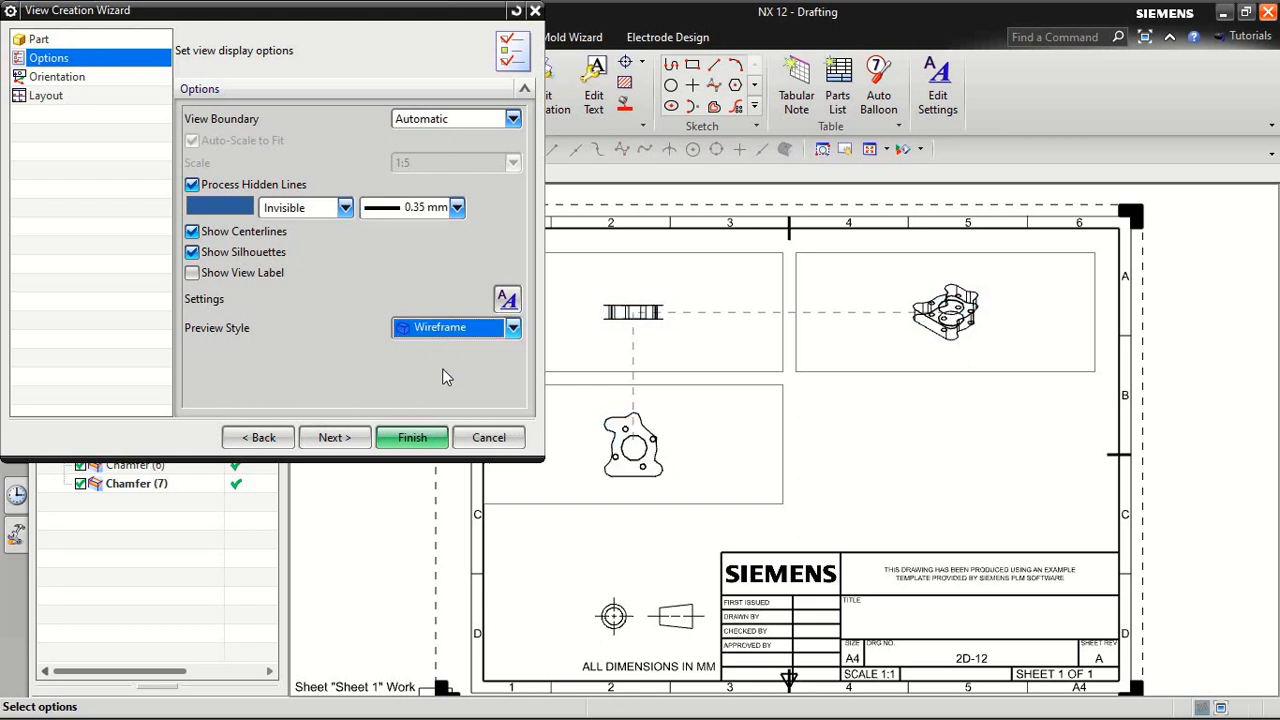
click(455, 387)
click(450, 328)
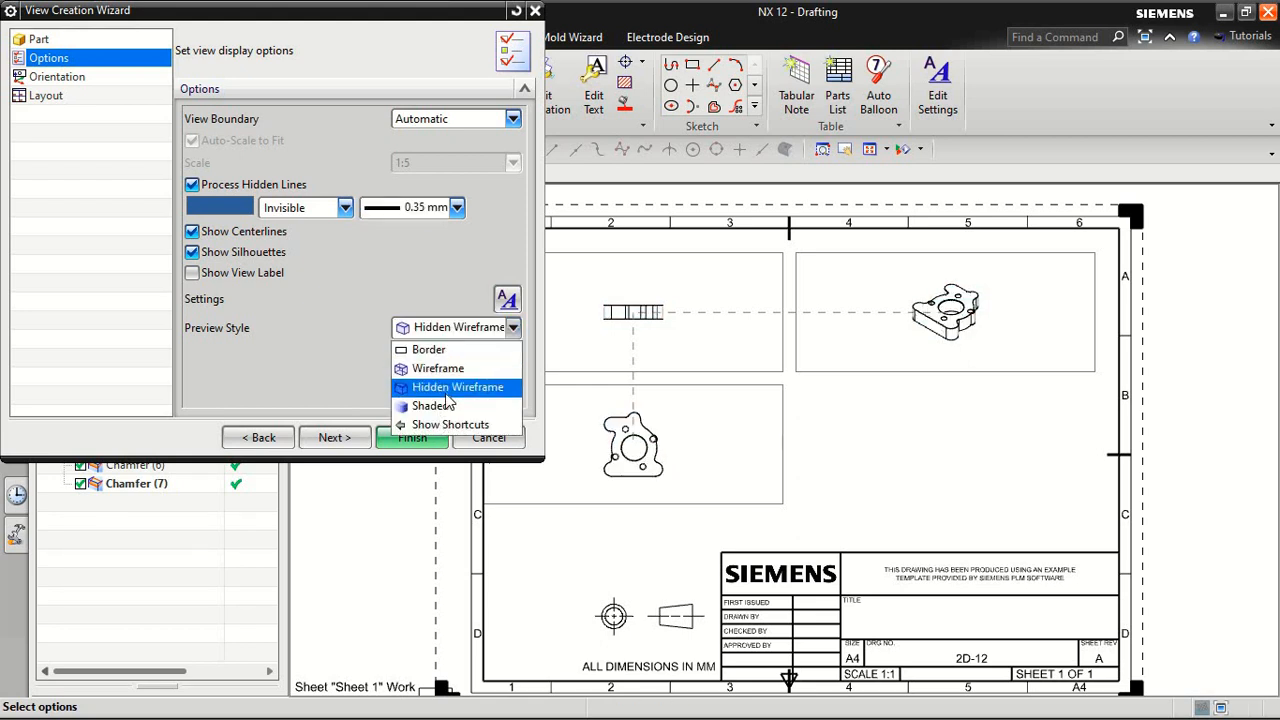
click(432, 406)
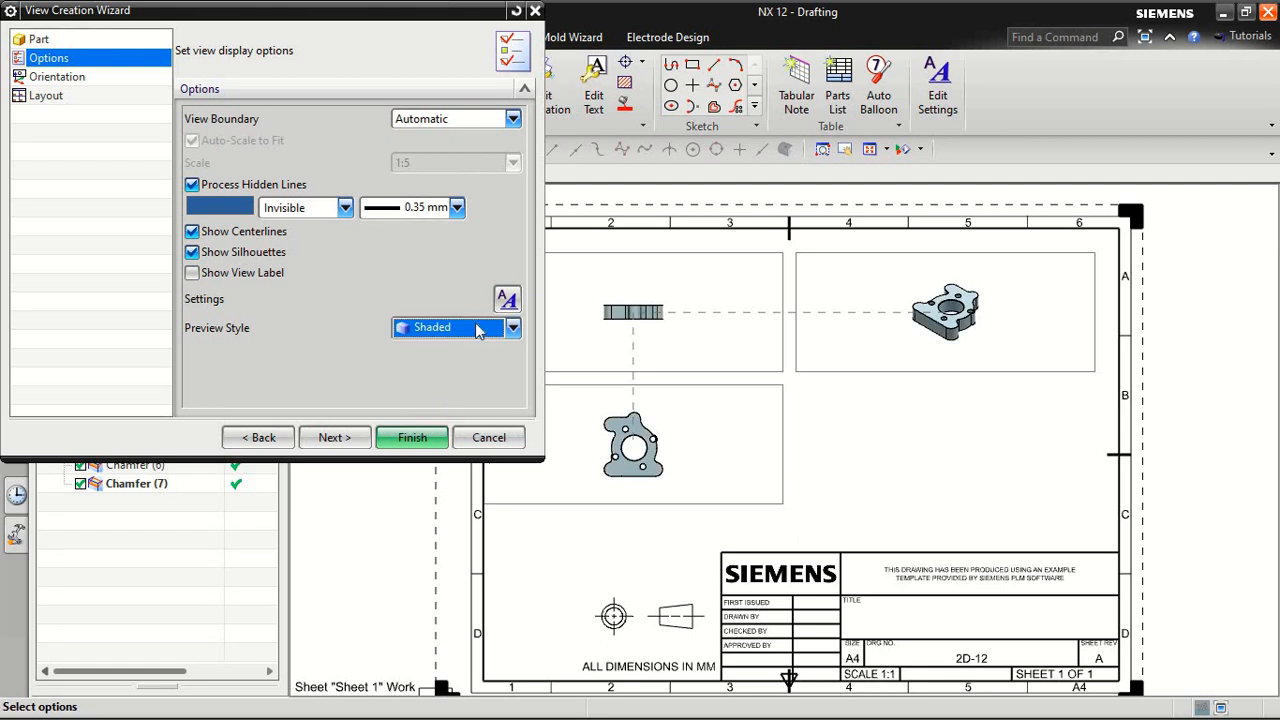
click(455, 328)
click(466, 385)
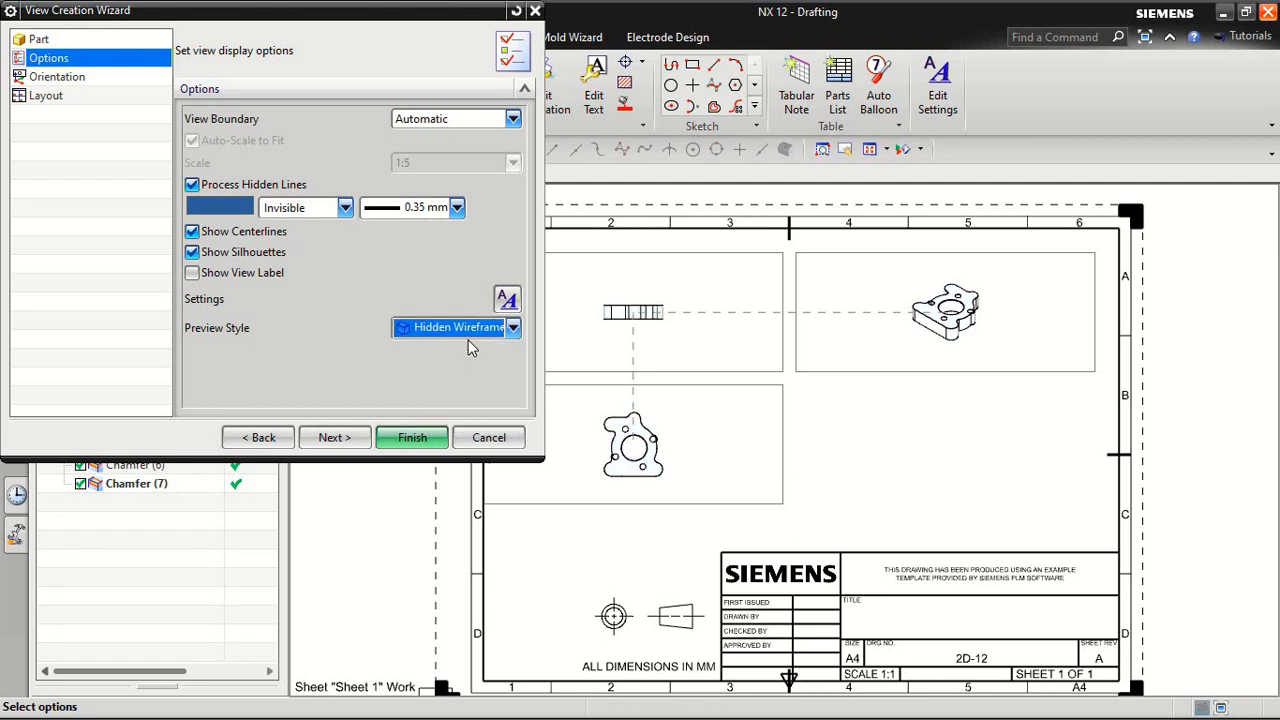
click(466, 332)
click(430, 369)
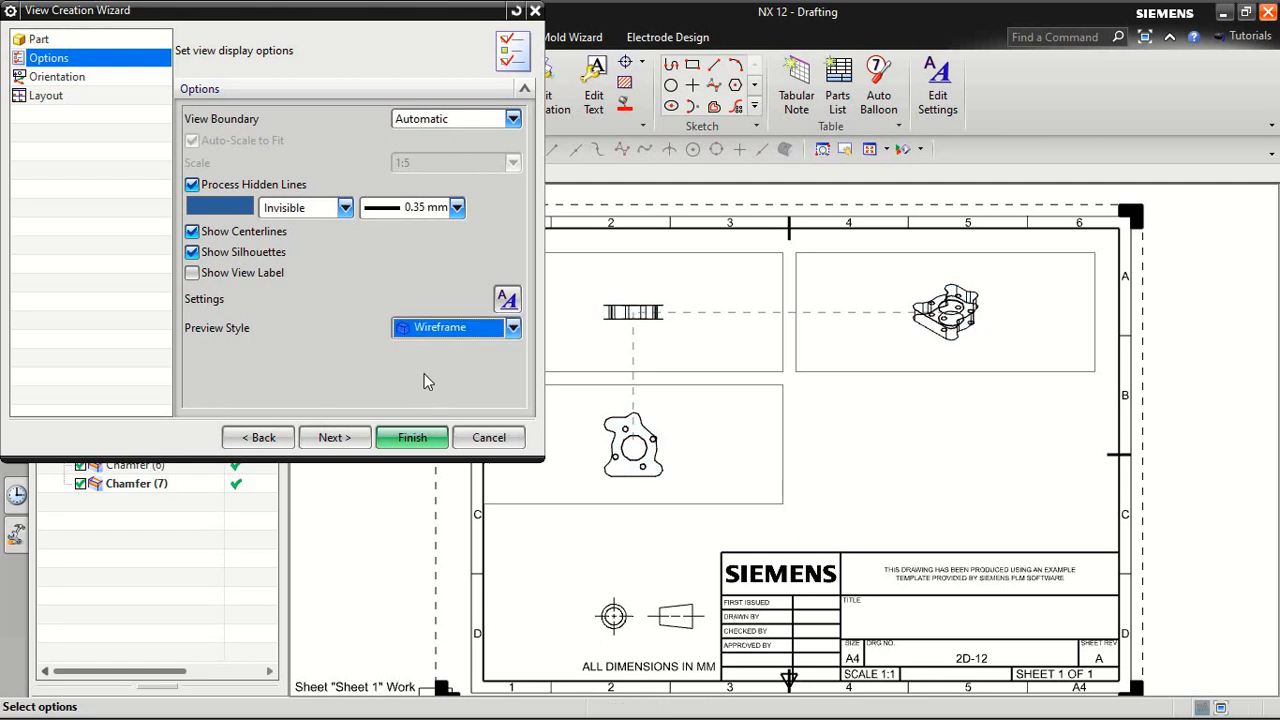
Step: Generate the drawing views with an Automatic view boundary and Top as the parent view orientation
click(472, 128)
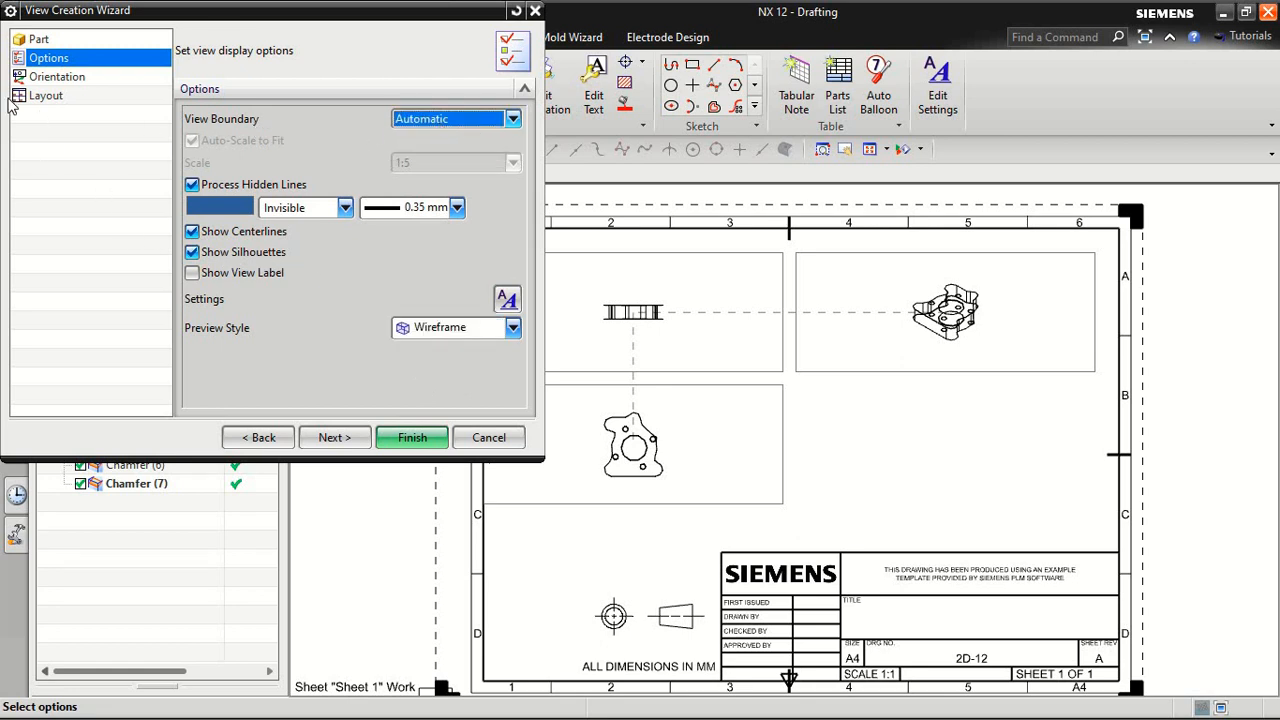
click(50, 77)
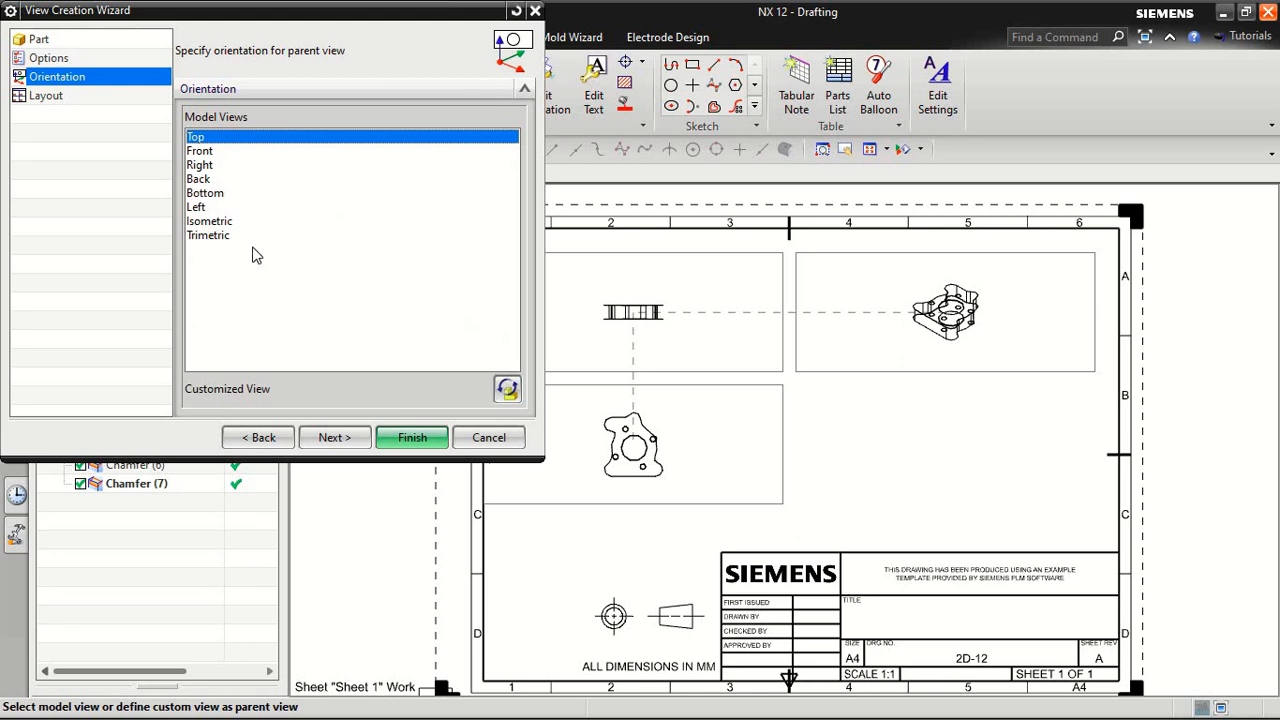
click(423, 437)
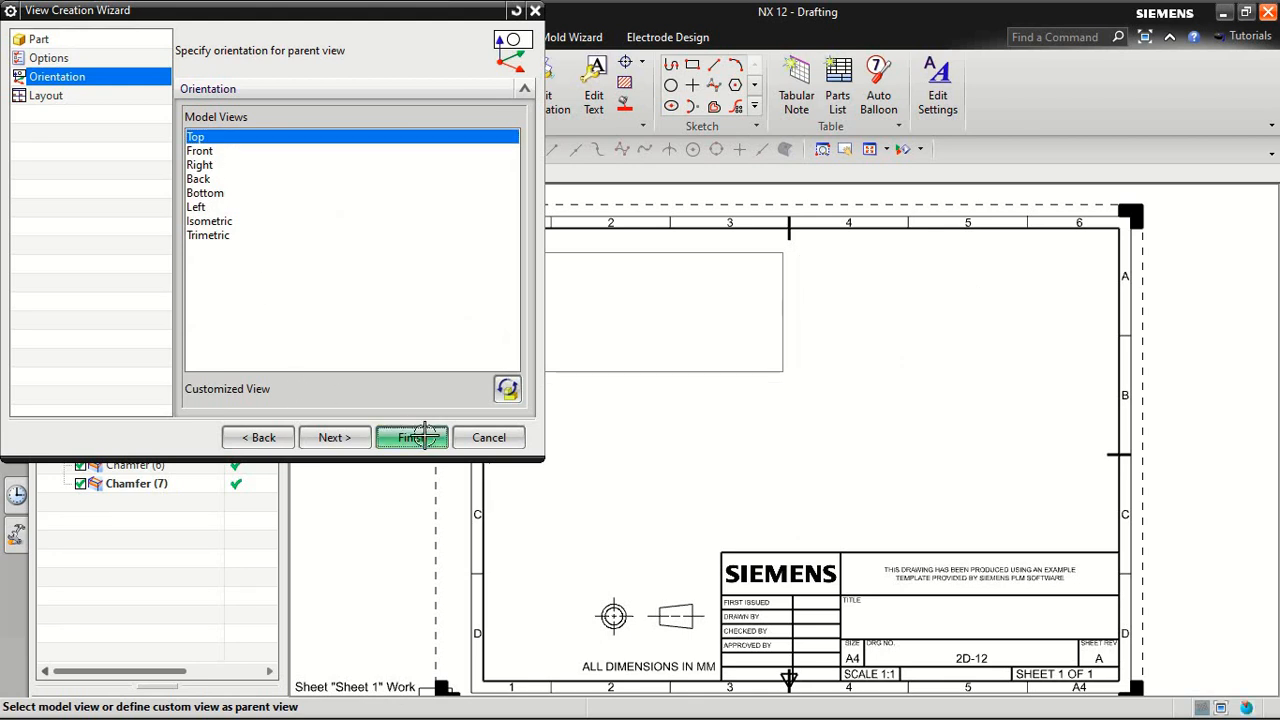
Step: Delete the projected, isometric and top views from Sheet 1
scroll(715, 423, up, 5)
scroll(630, 428, down, 3)
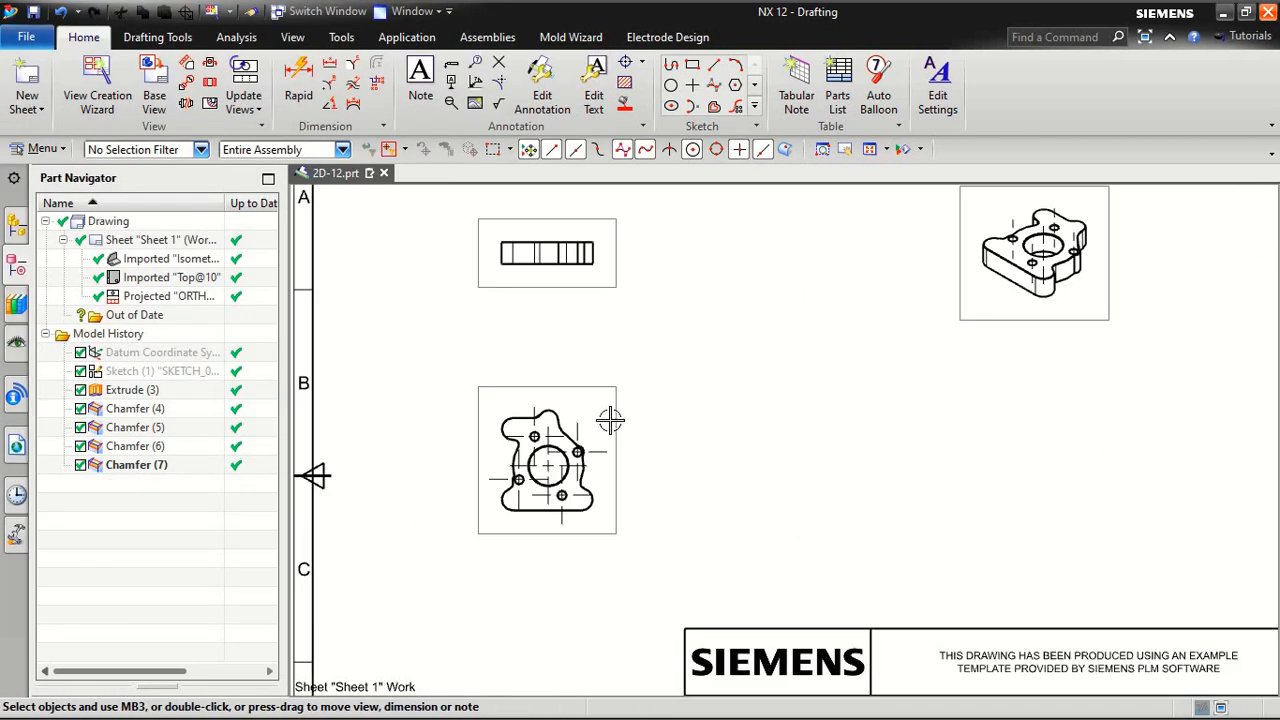
scroll(668, 386, down, 2)
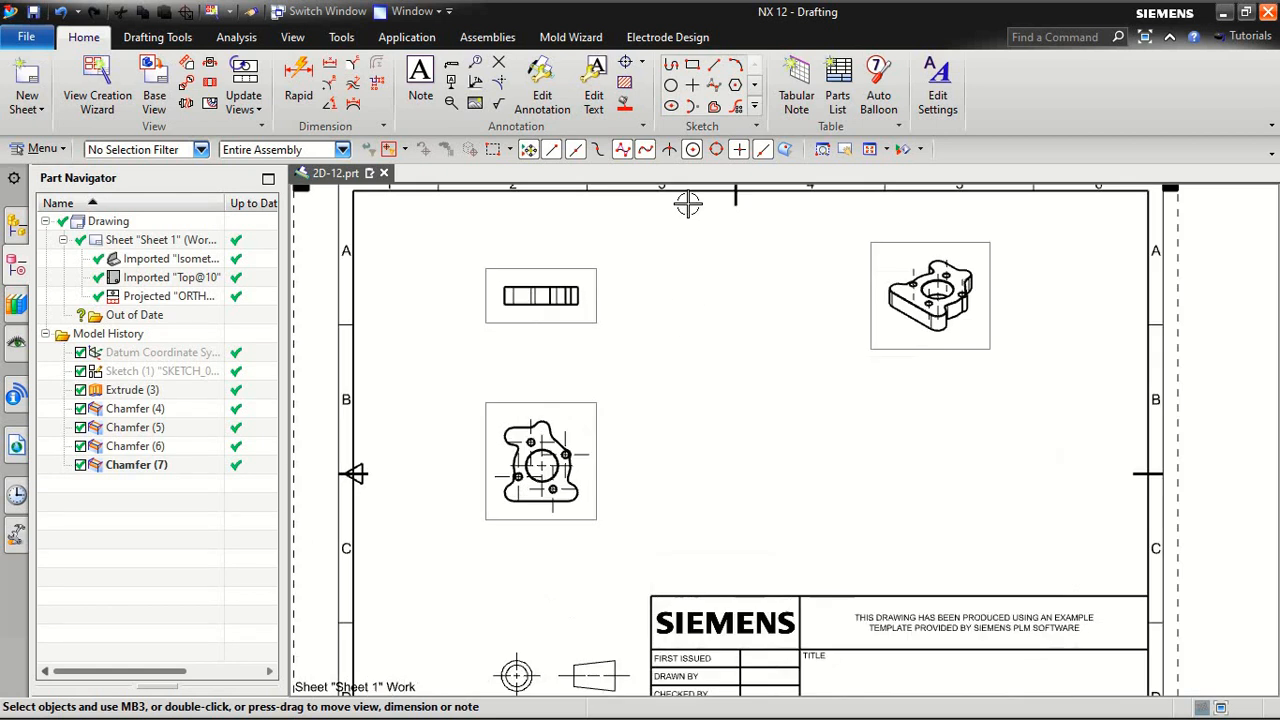
click(594, 268)
click(748, 236)
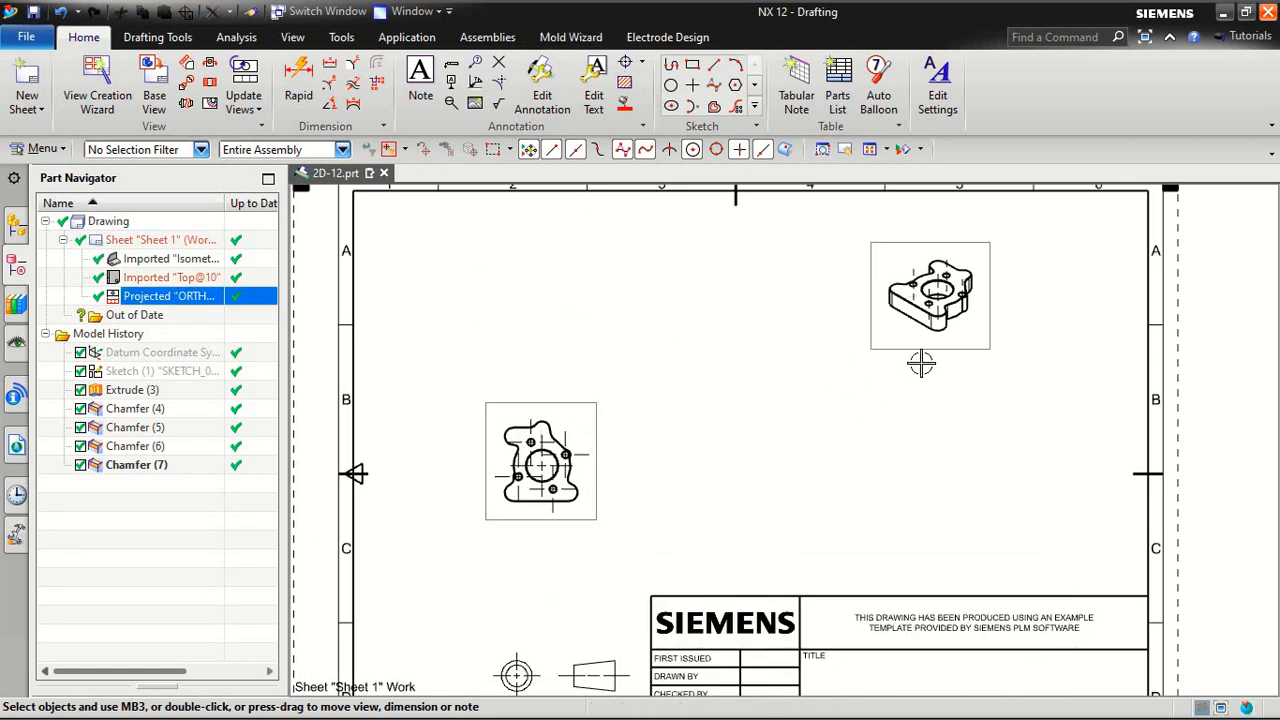
click(905, 349)
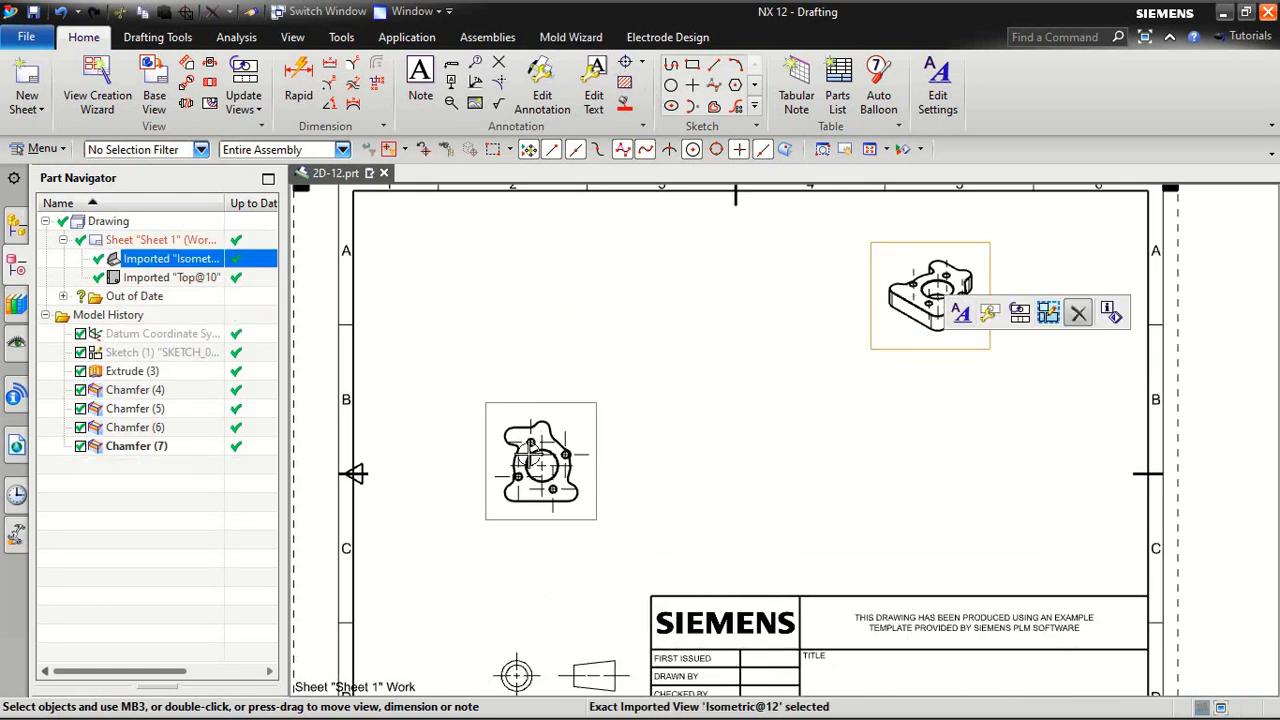
click(1077, 316)
scroll(580, 335, up, 5)
click(744, 335)
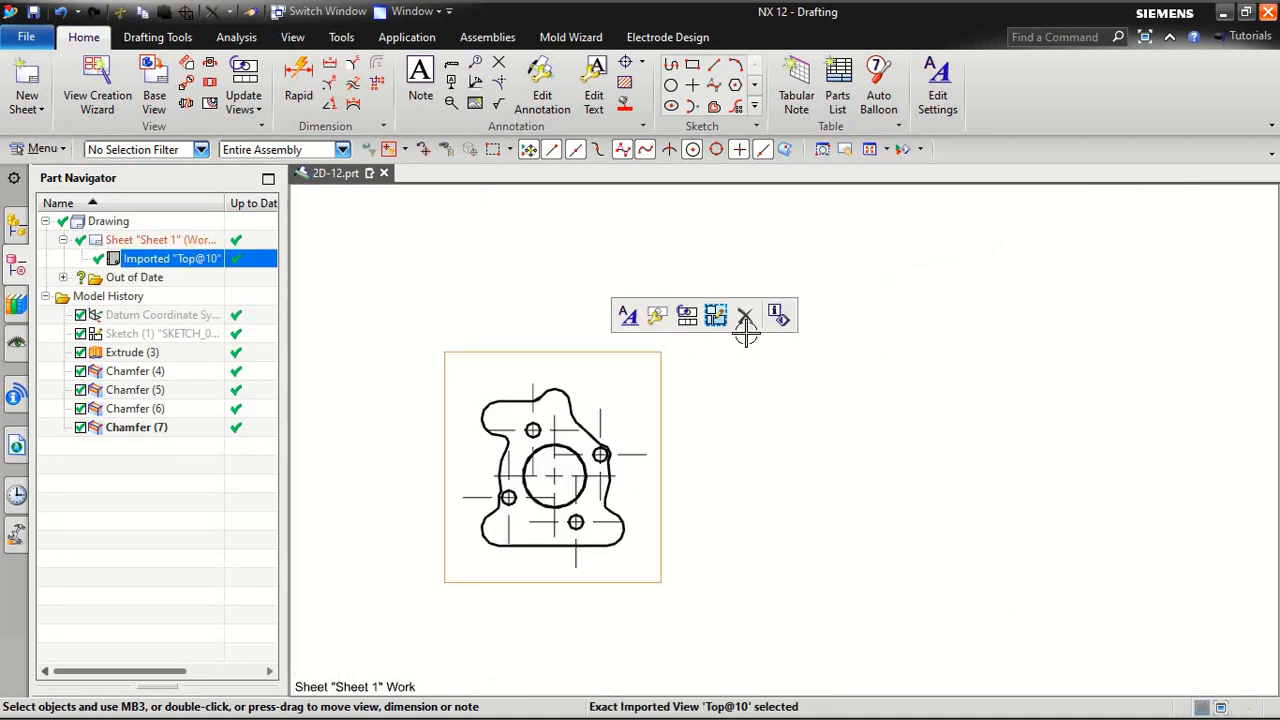
click(747, 318)
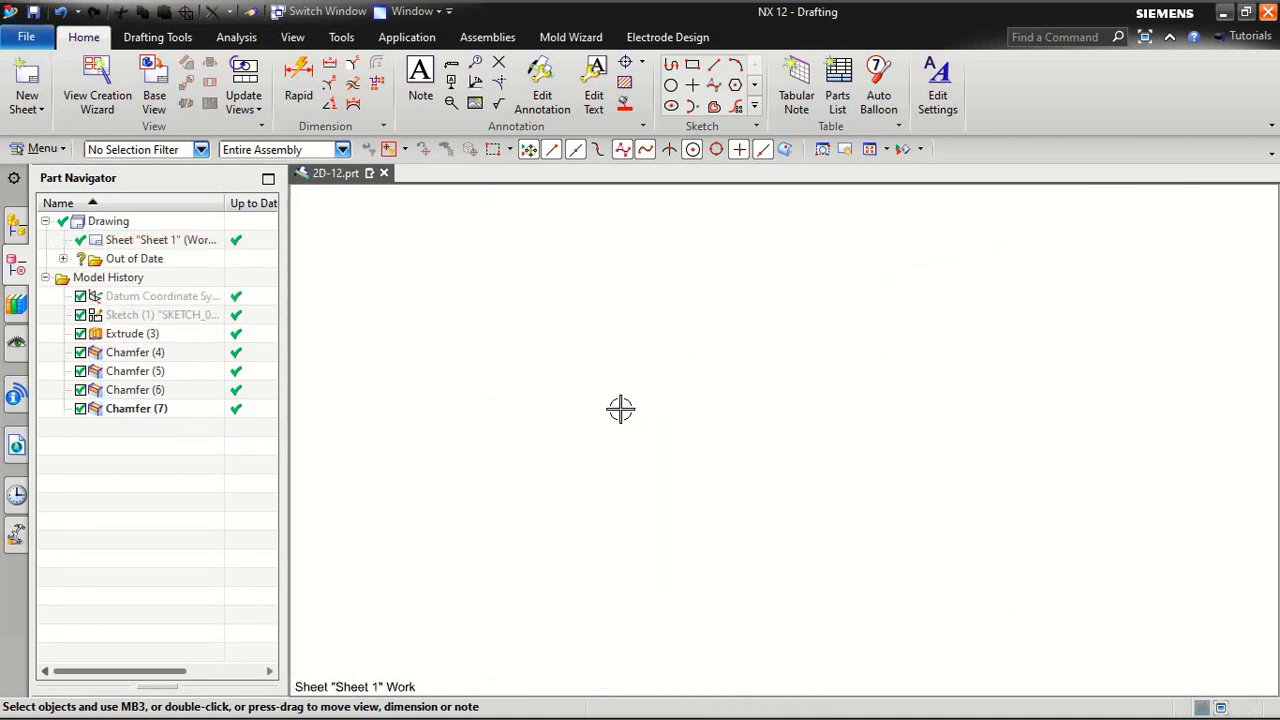
Step: Fit the sheet and generate the top, projected and isometric views of 2D-12.prt with the View Creation Wizard's current settings
key(ctrl+f)
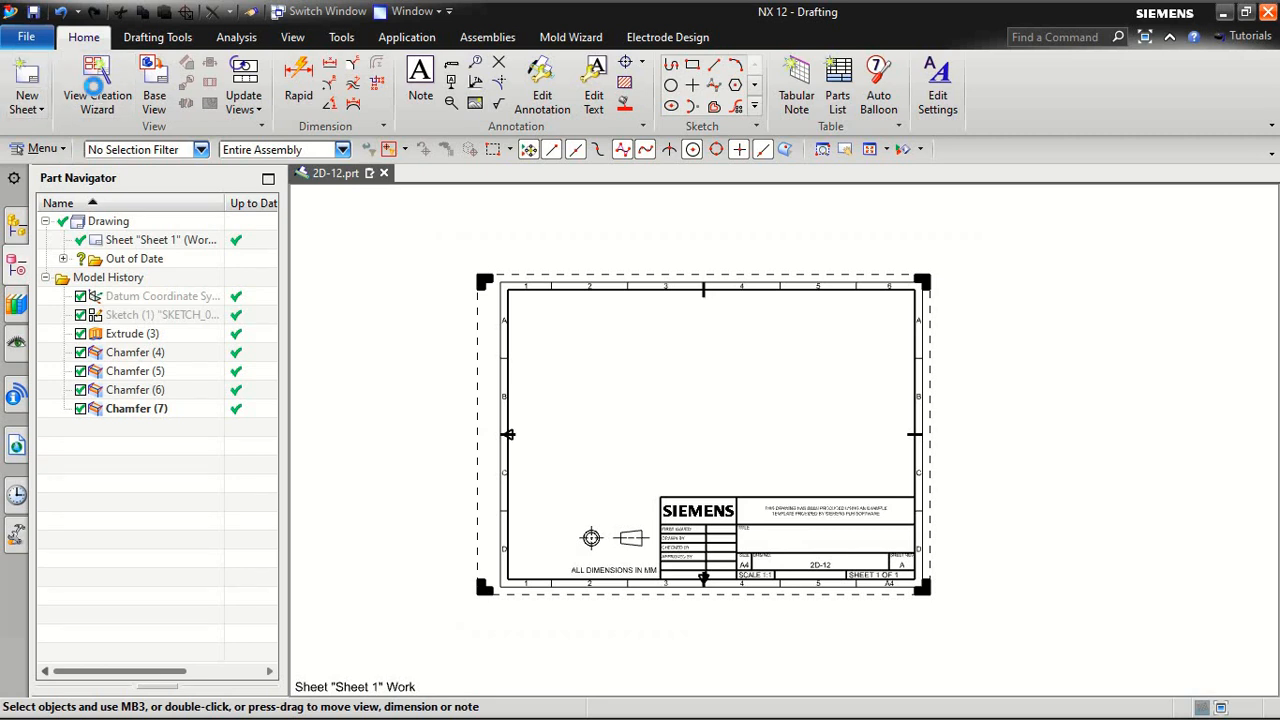
click(95, 88)
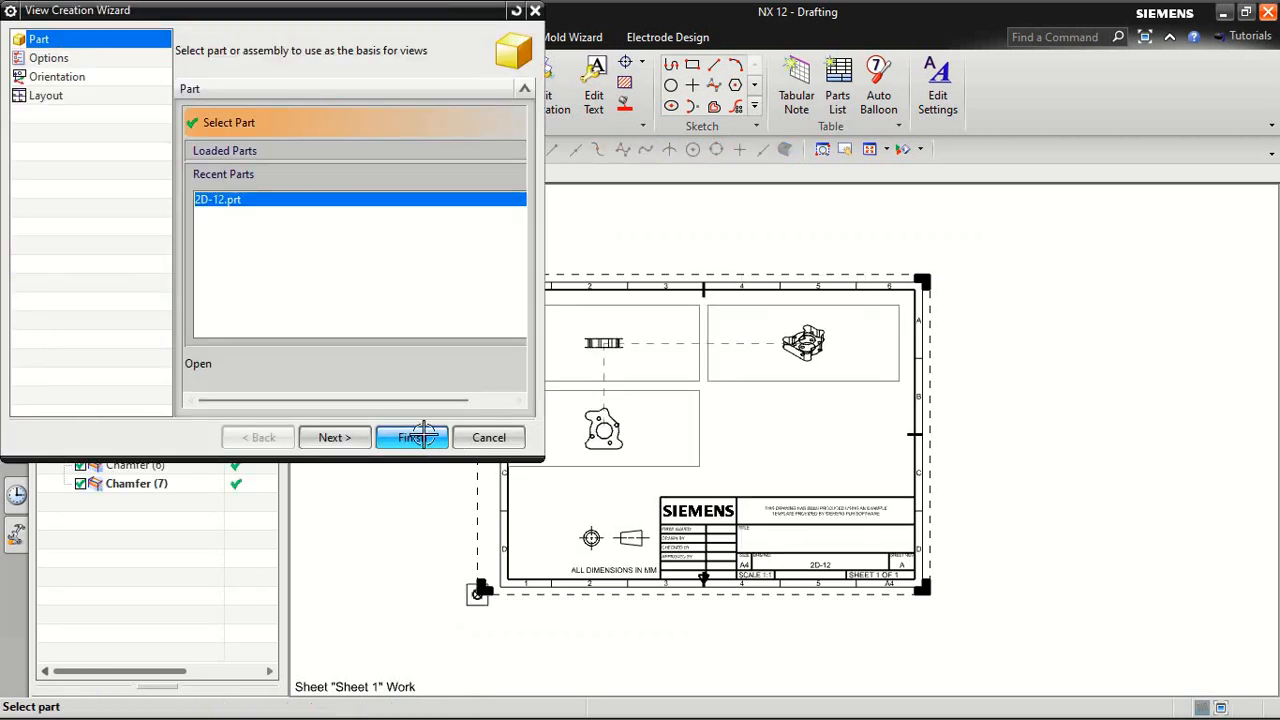
click(418, 437)
Step: Delete the projected orthographic view and the isometric view, keeping only the top view
scroll(590, 363, up, 2)
click(585, 346)
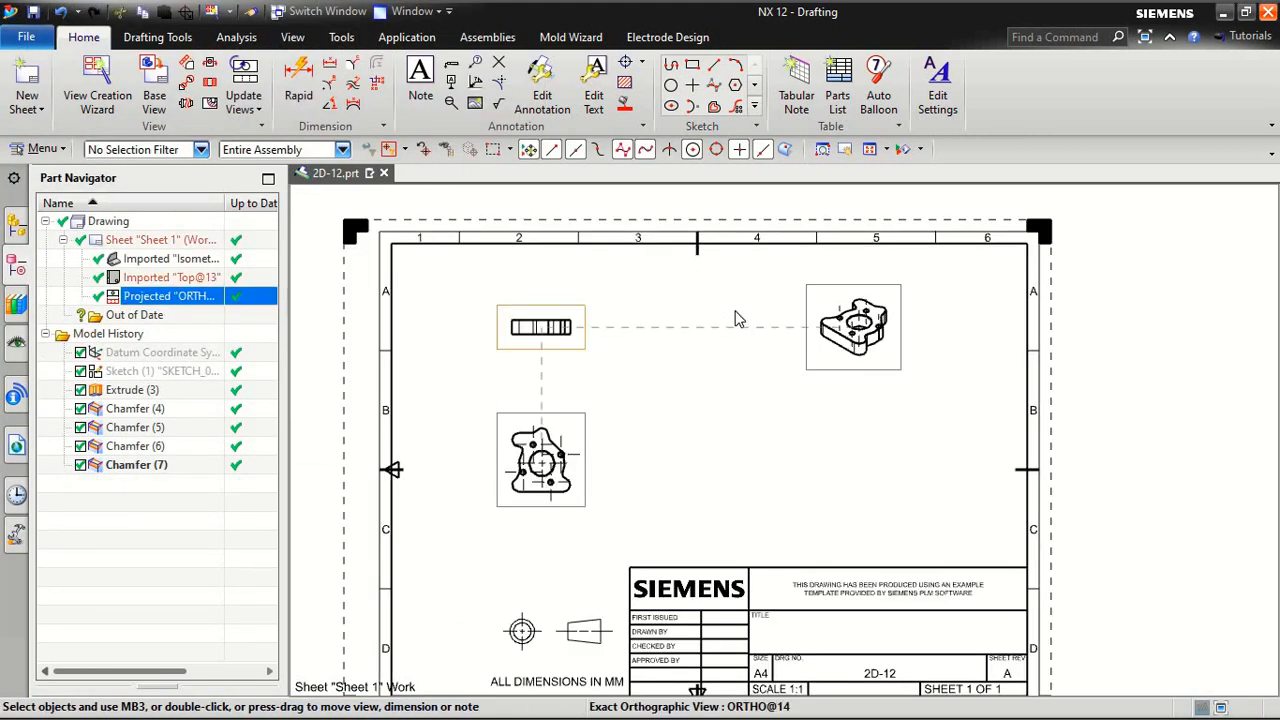
click(736, 314)
click(812, 362)
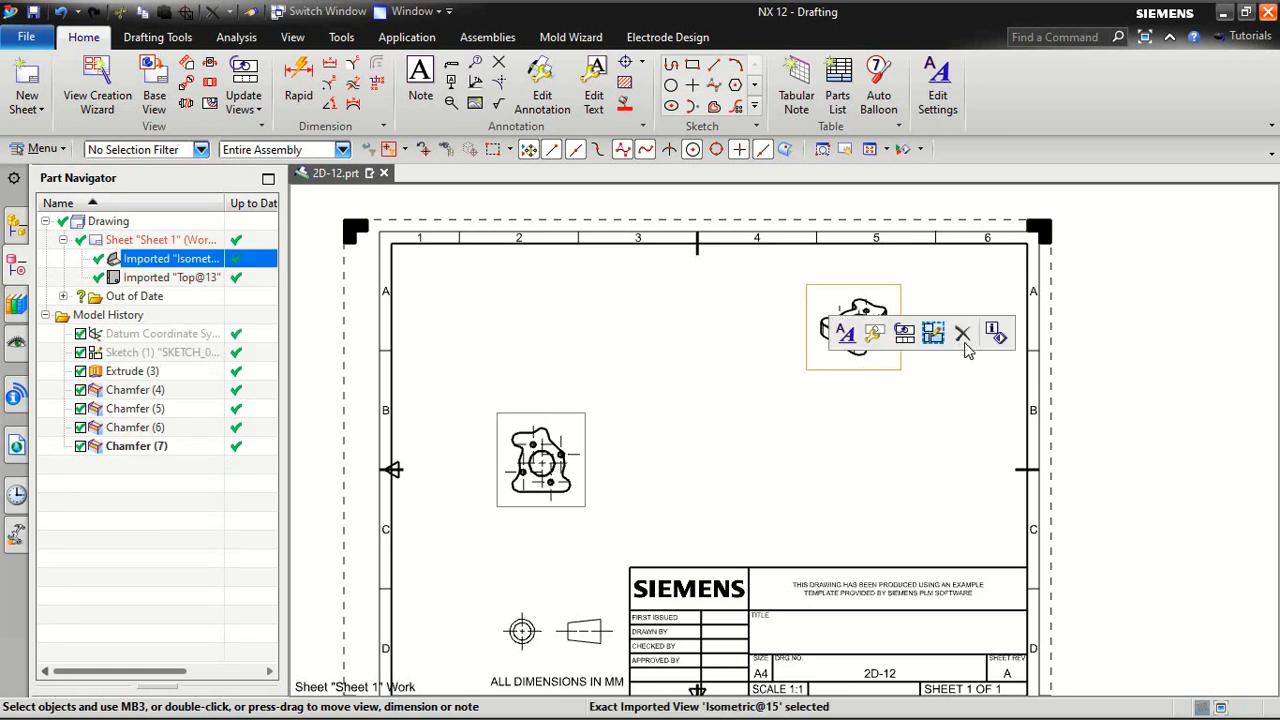
click(966, 340)
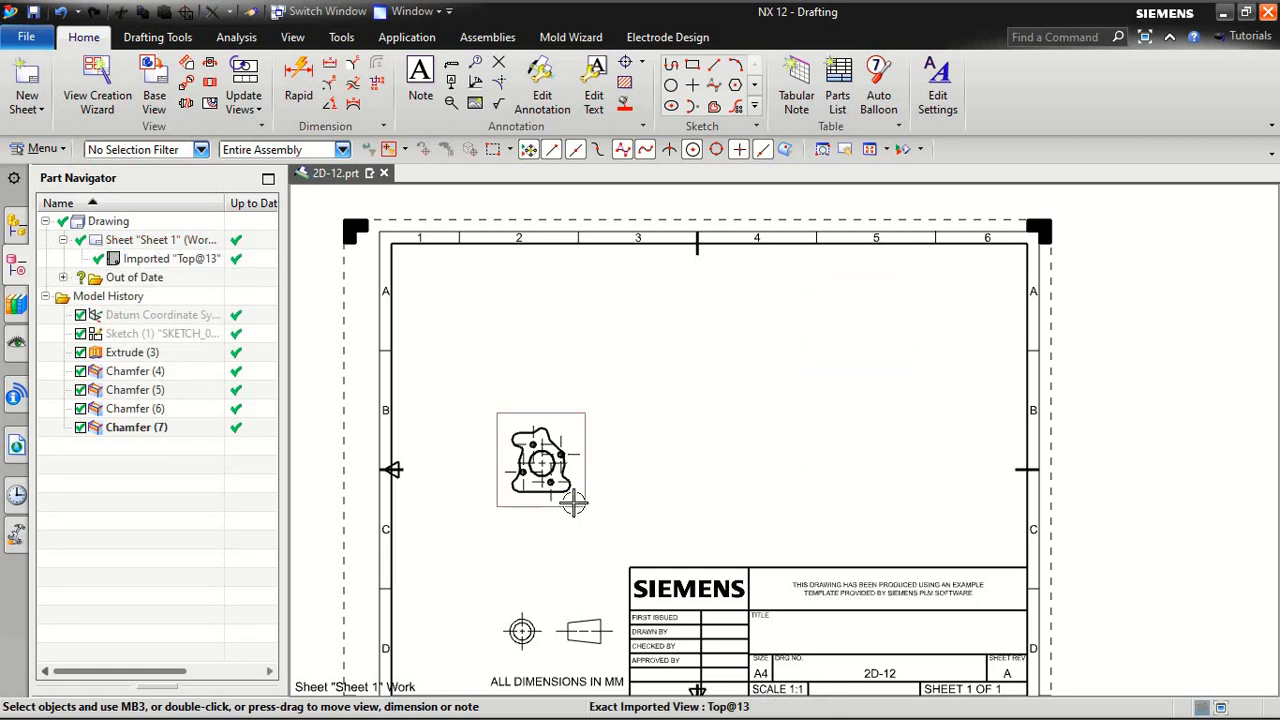
Step: Set the top view's scale to 1:2 in its general view settings
double_click(566, 500)
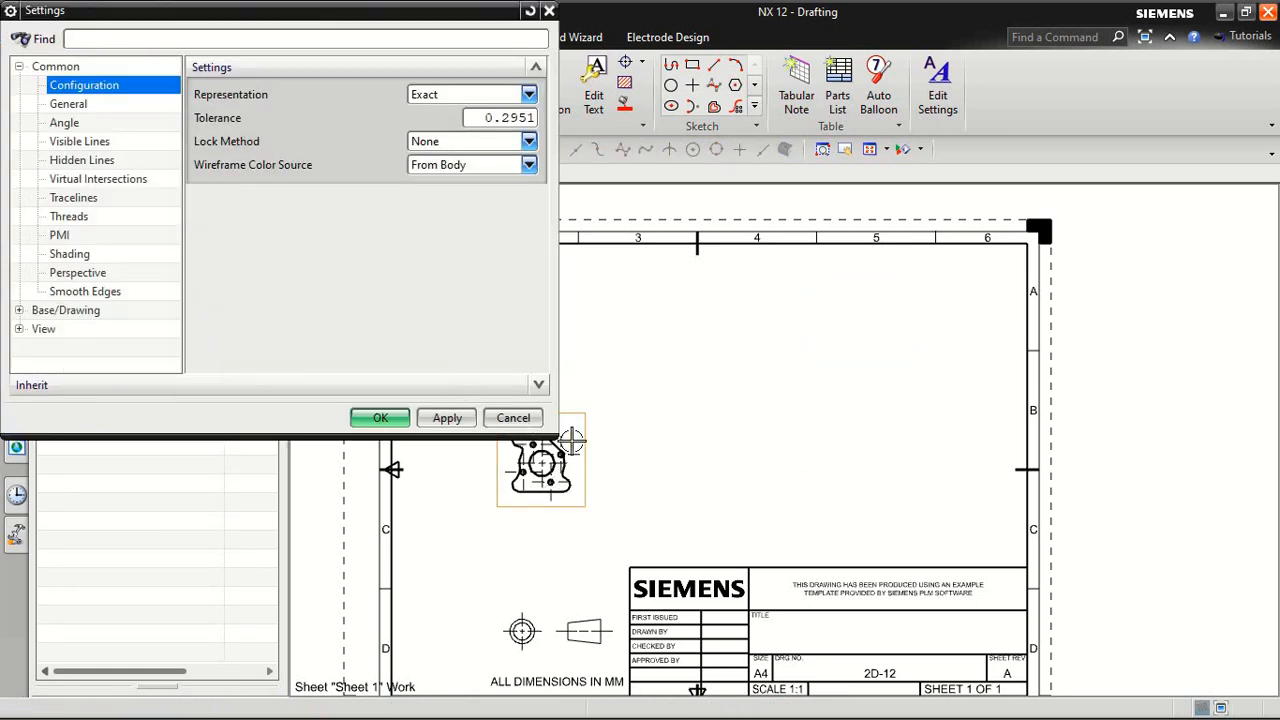
click(99, 108)
click(445, 215)
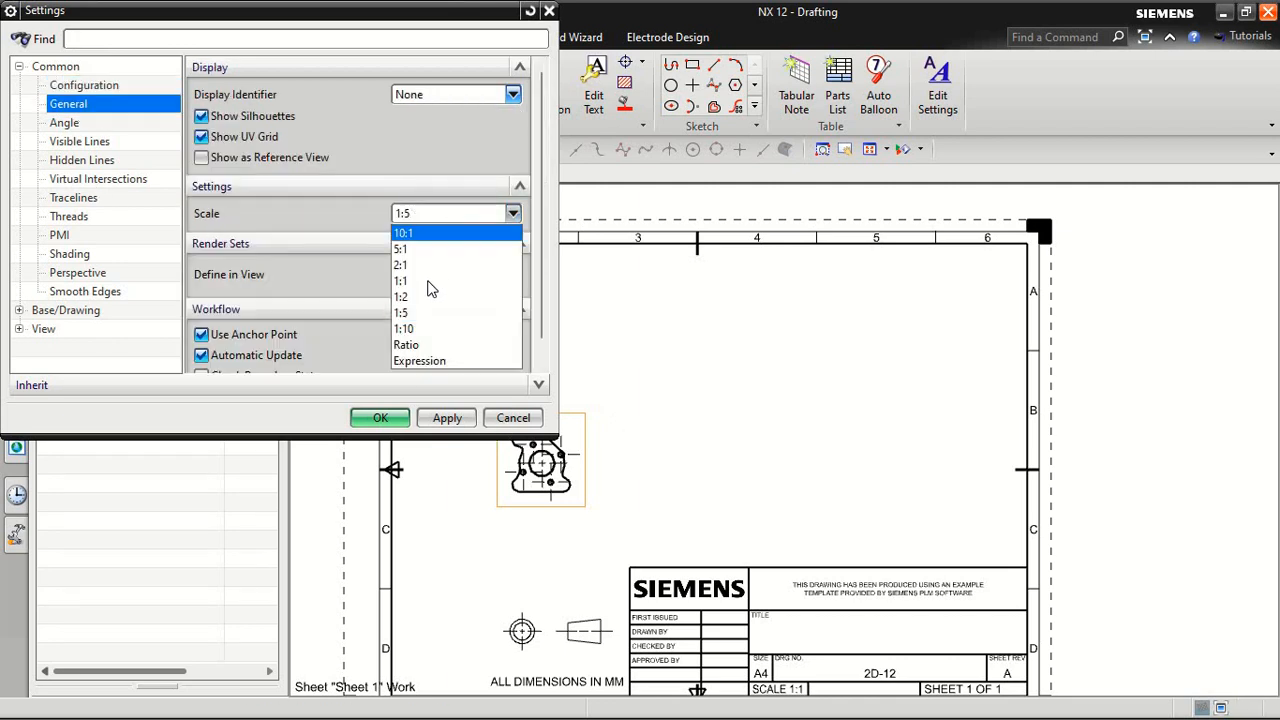
click(429, 280)
click(440, 419)
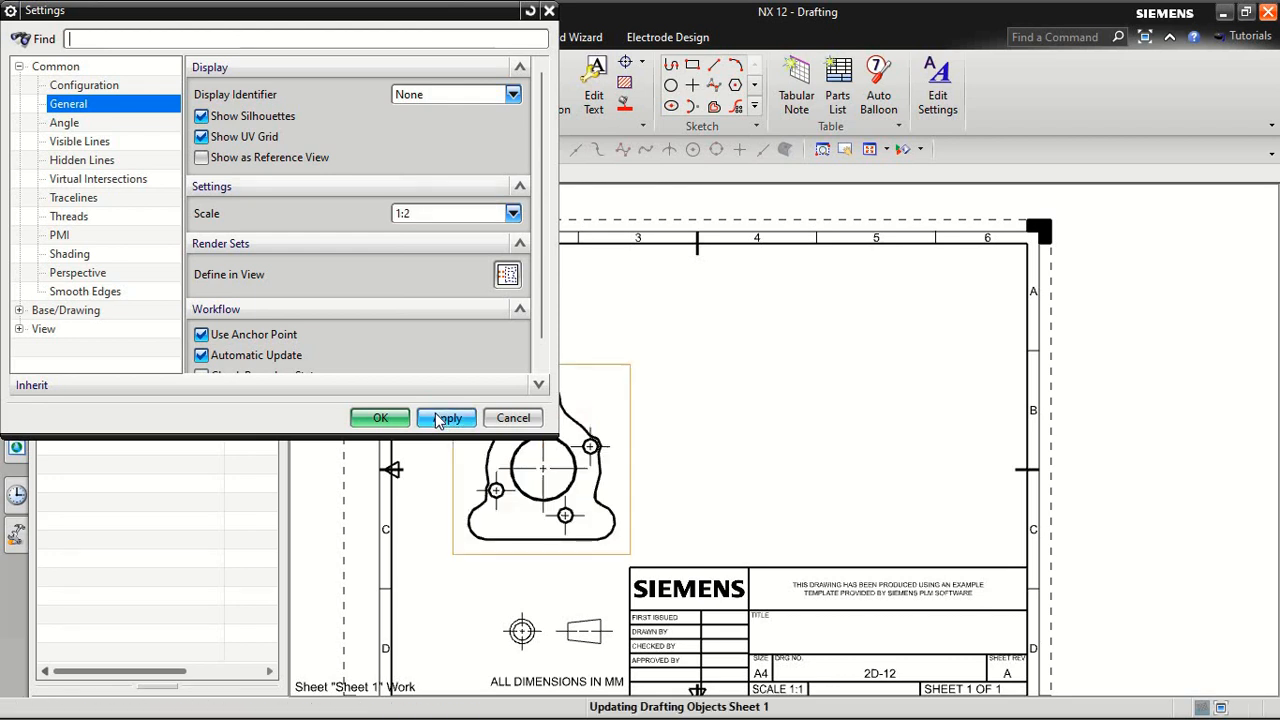
click(513, 418)
scroll(591, 316, up, 3)
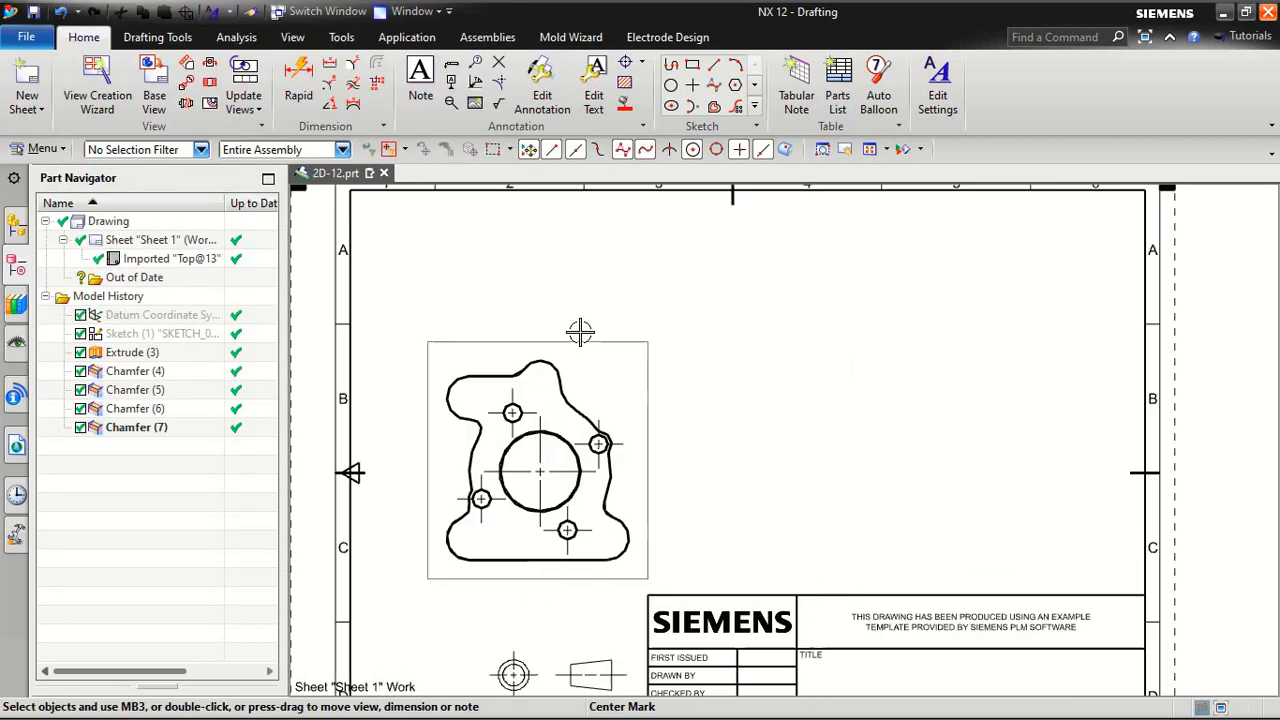
Step: Change the top view's scale to 1:1
double_click(591, 316)
click(405, 217)
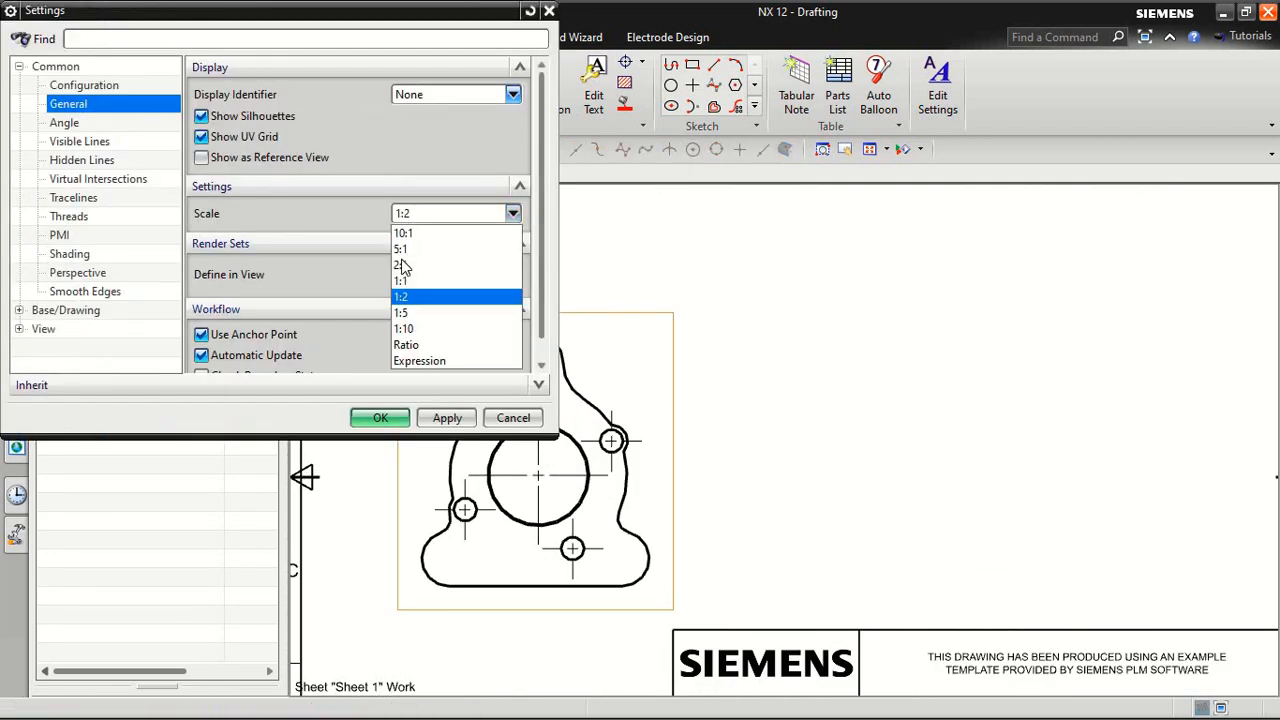
click(400, 265)
click(410, 215)
click(410, 281)
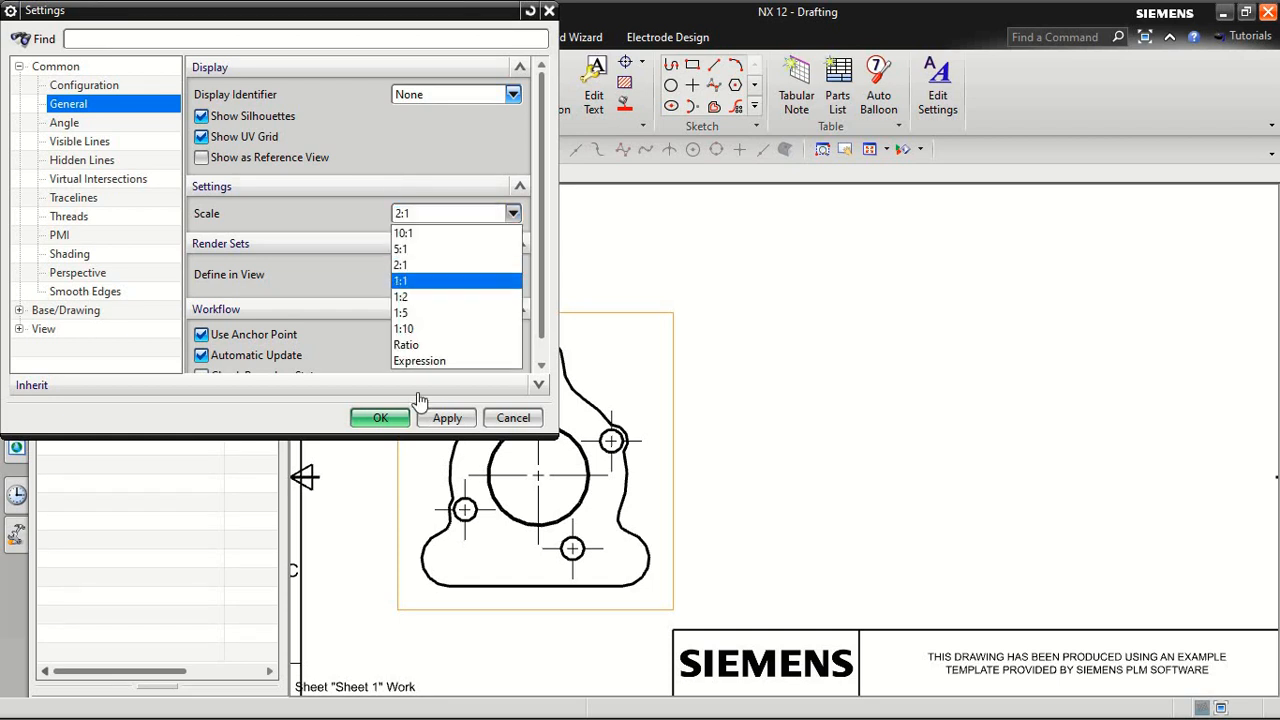
click(441, 418)
click(510, 420)
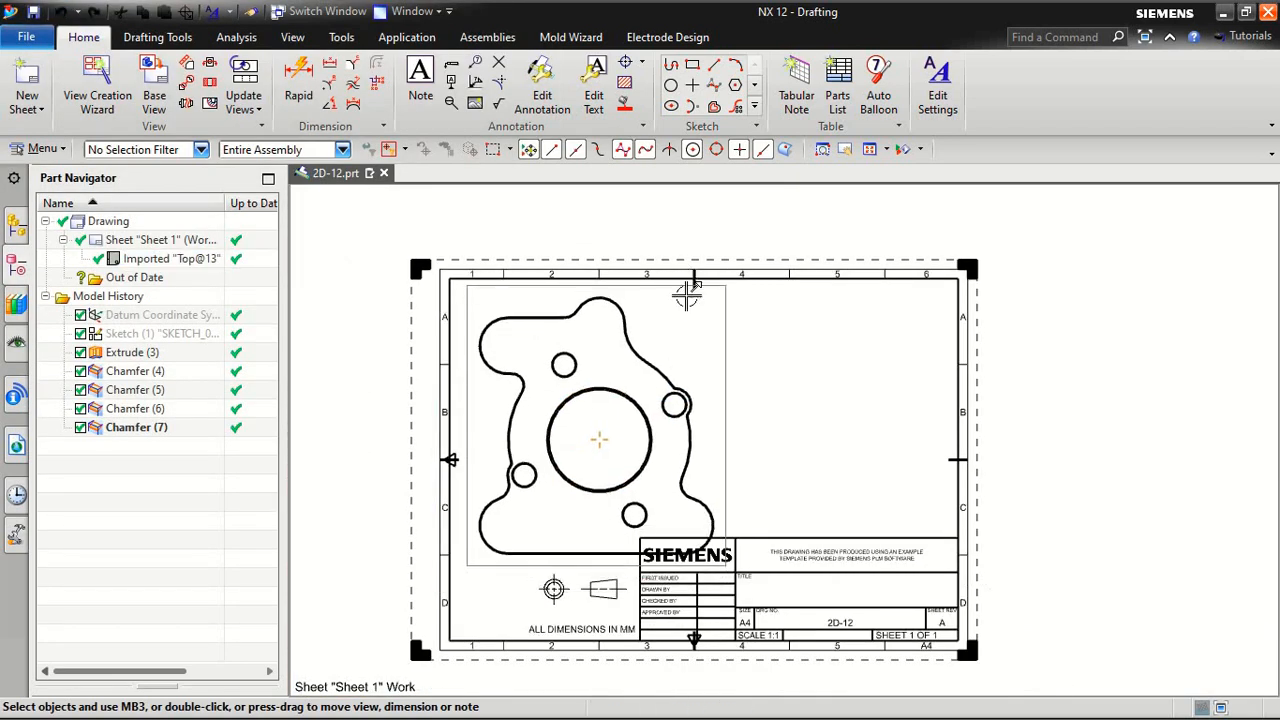
Step: Move the top view slightly up on the sheet and set its scale to 2:1
drag(726, 390, 731, 373)
double_click(731, 372)
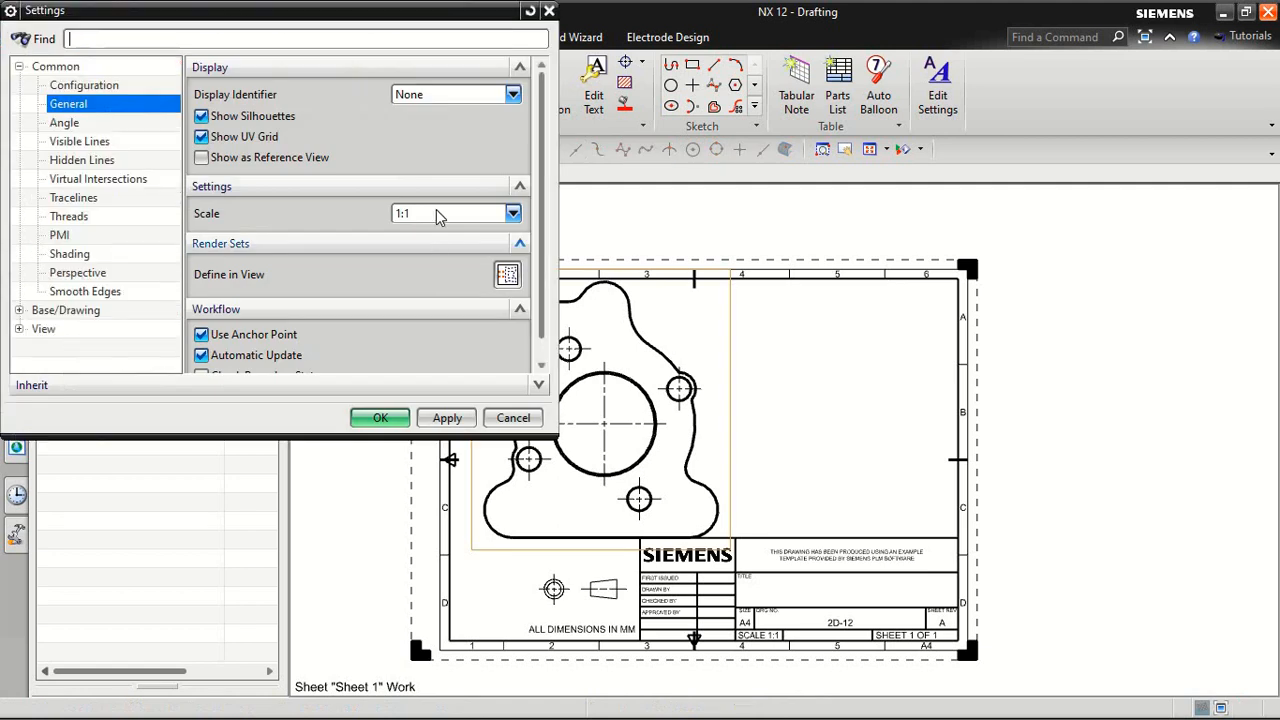
click(436, 213)
click(414, 250)
click(435, 417)
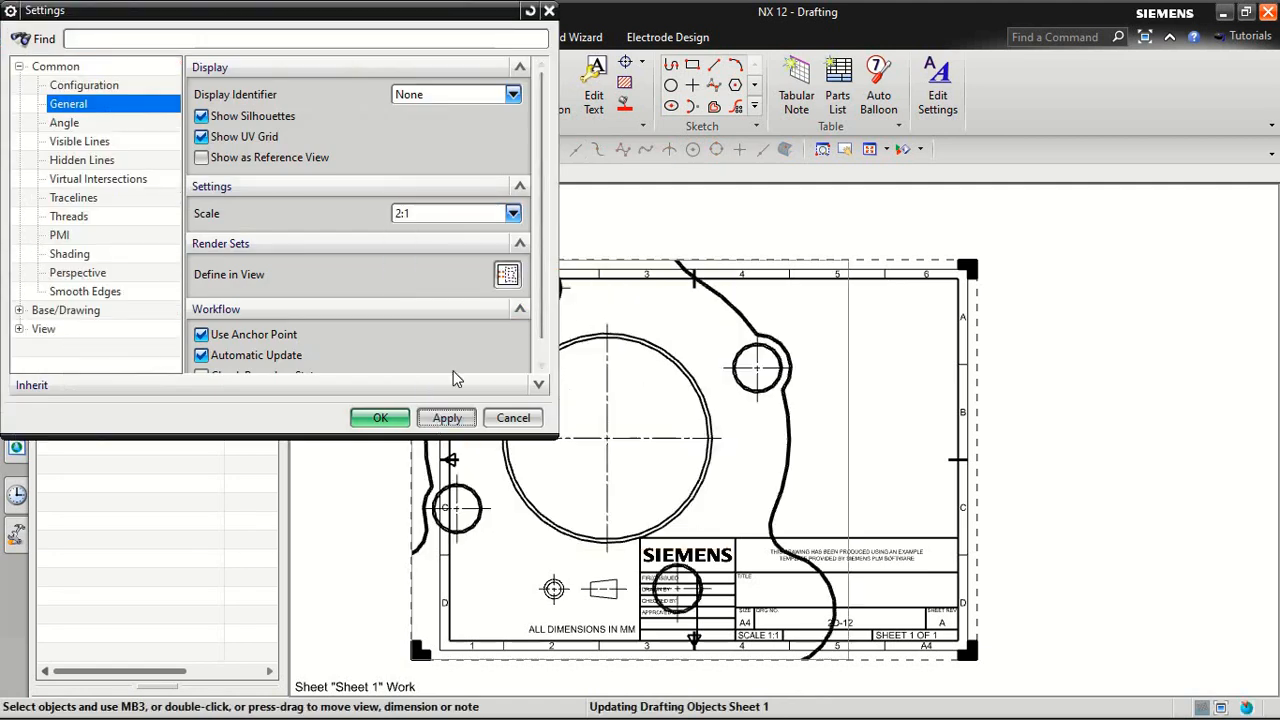
Step: Bring the enlarged top view back to a 1:1 scale
click(466, 213)
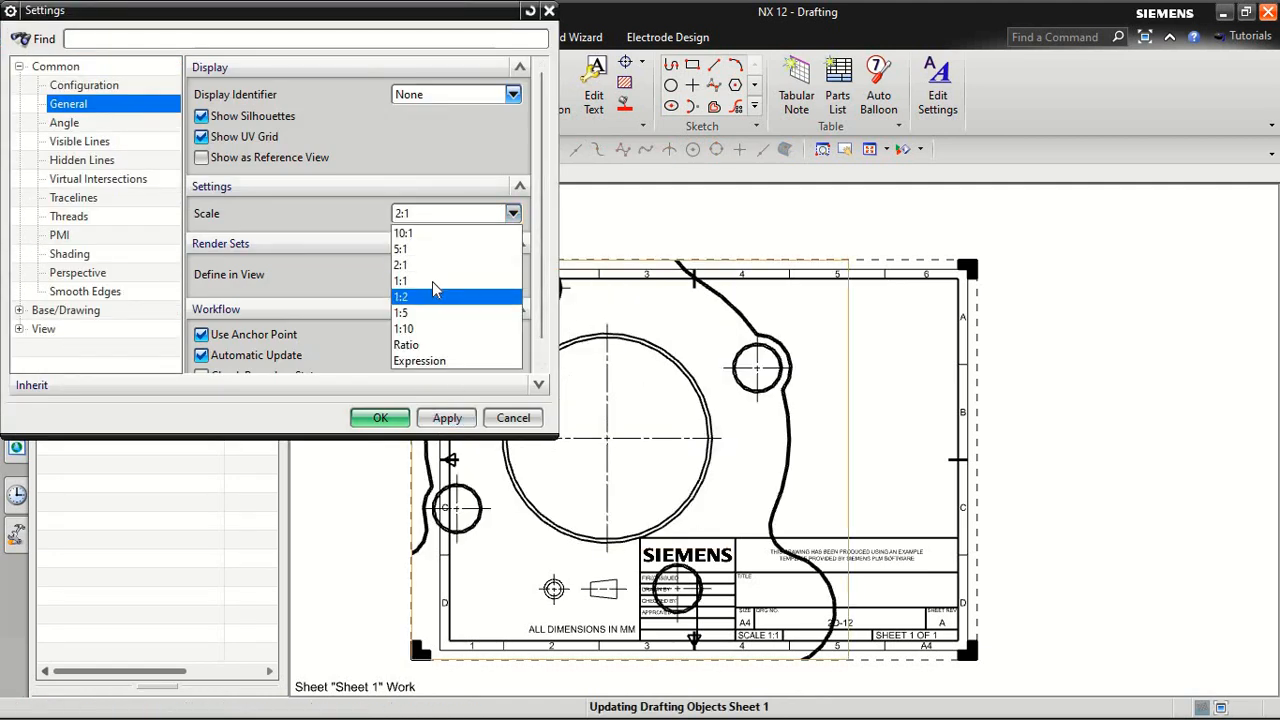
click(432, 280)
click(447, 417)
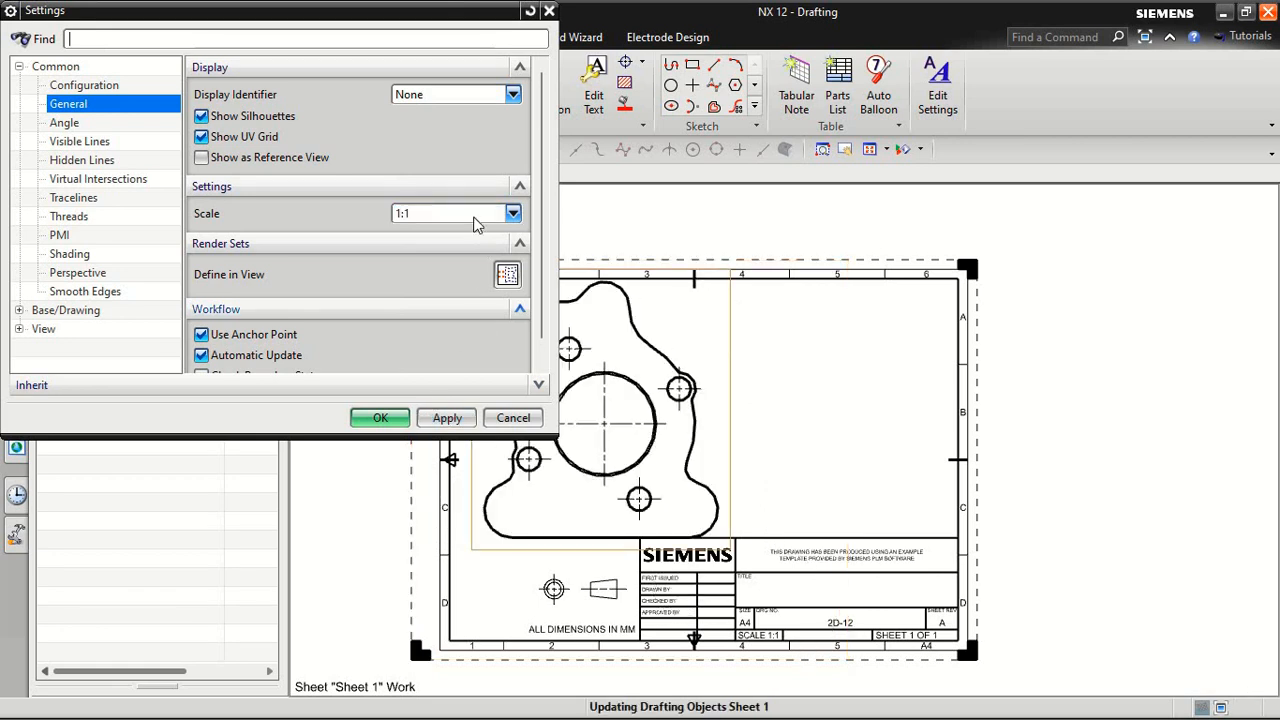
Step: Set the top view's scale to 1:2 and move the view slightly up and left on the sheet
click(440, 213)
click(430, 300)
click(447, 417)
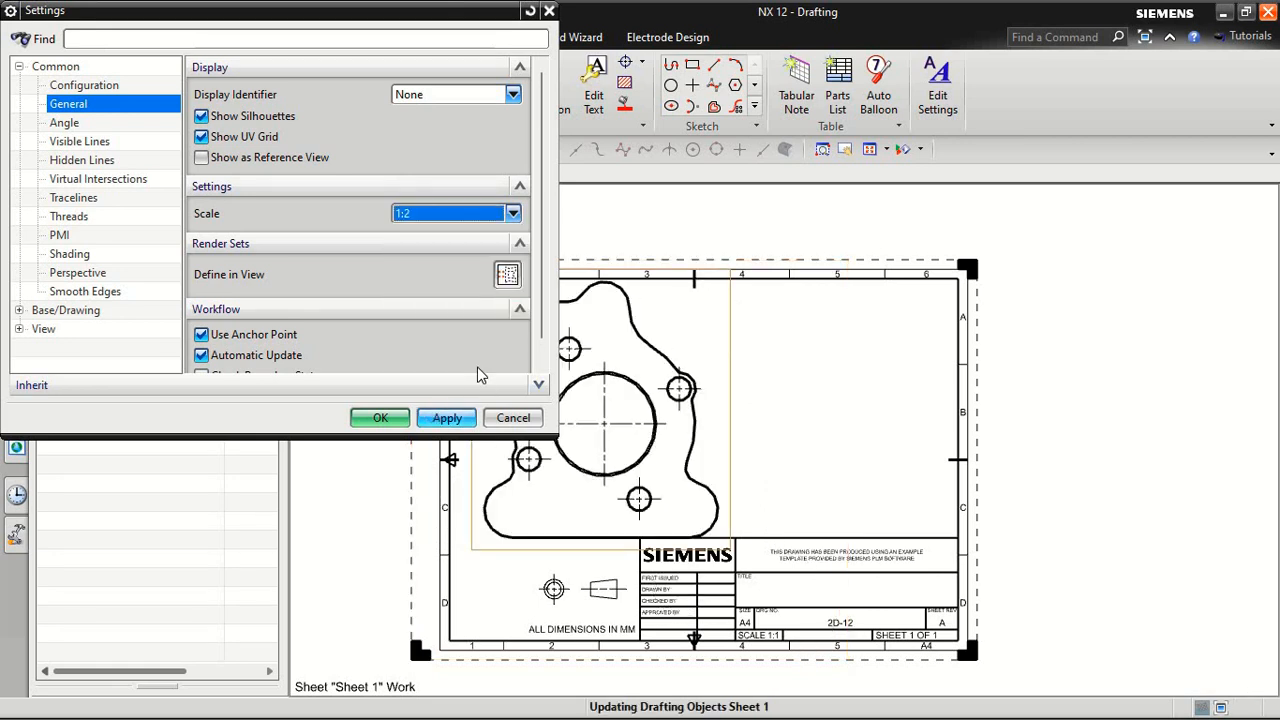
click(513, 418)
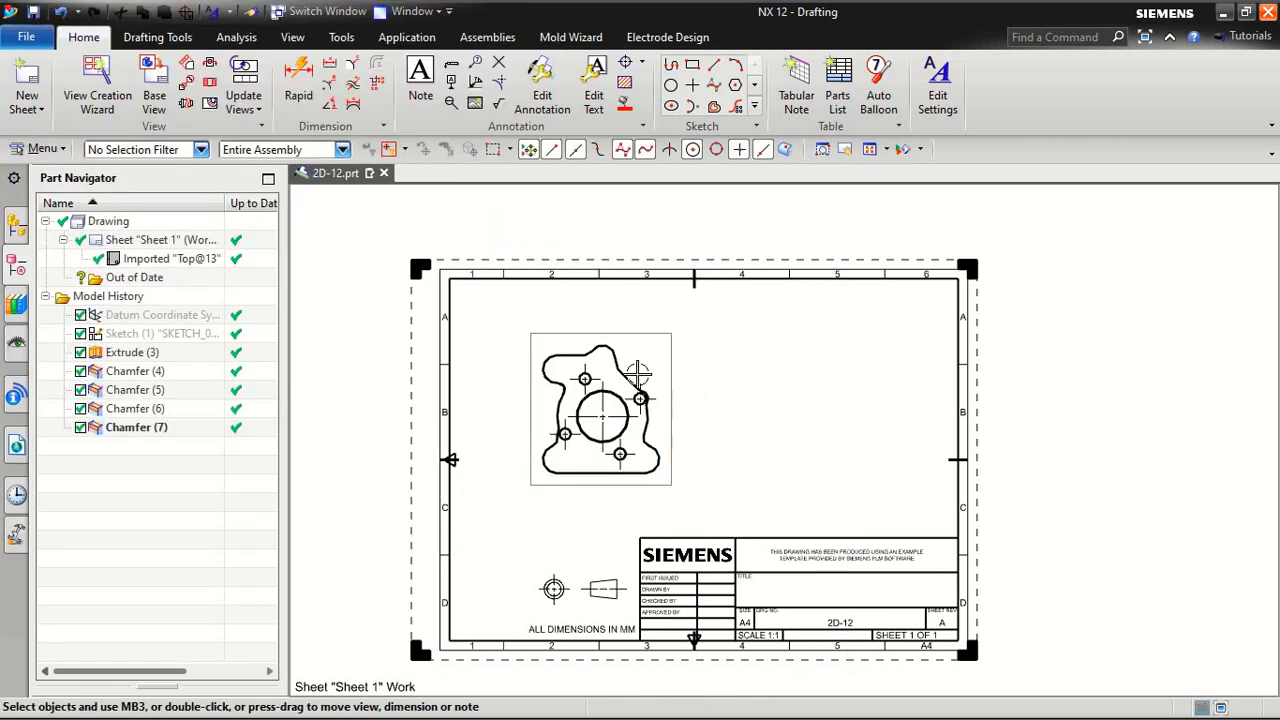
scroll(598, 311, up, 3)
mouse_move(596, 300)
mouse_down()
mouse_move(577, 286)
mouse_move(586, 279)
mouse_up()
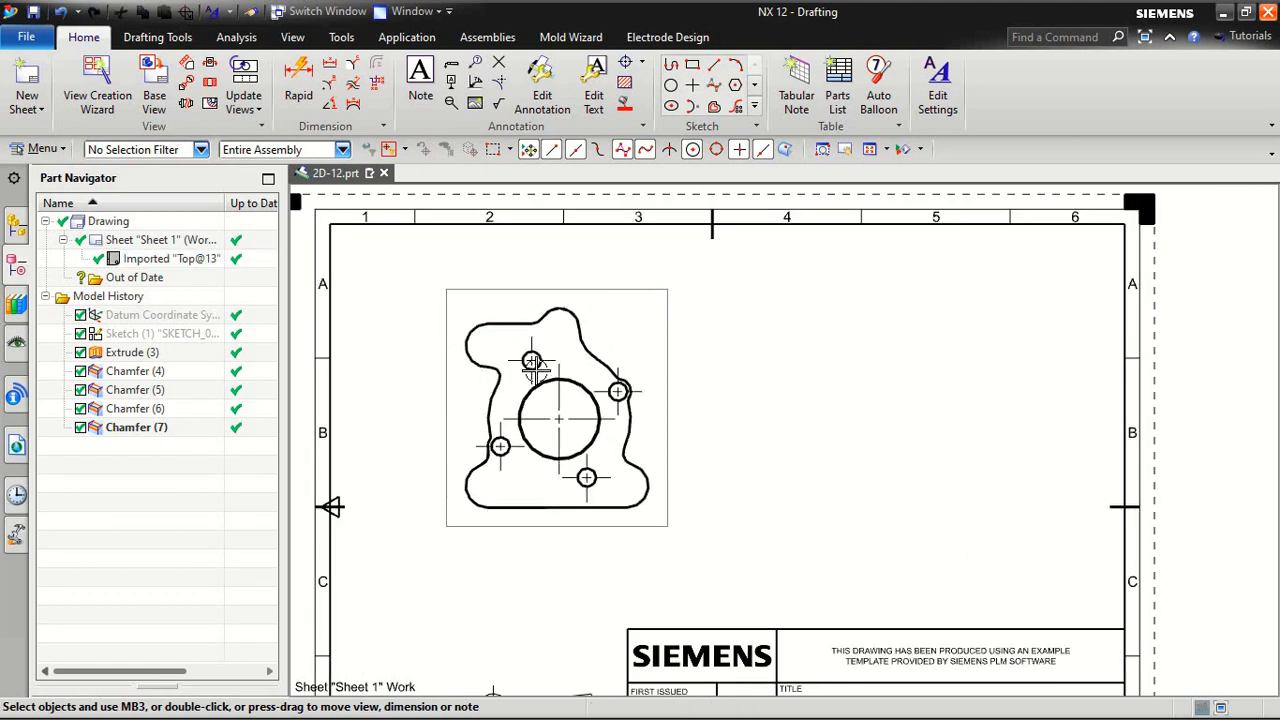
Step: Delete the center marks of the upper-left small hole, the large central bore and the right small hole
scroll(533, 366, up, 8)
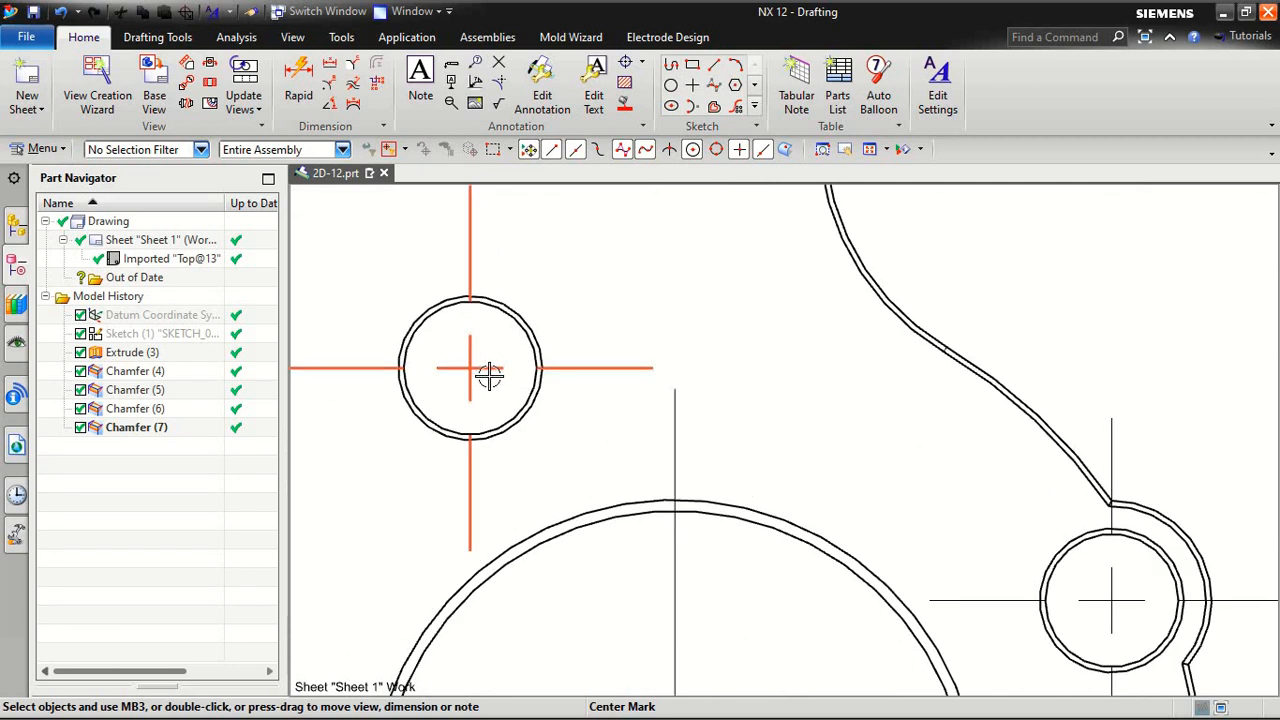
click(489, 375)
click(608, 339)
scroll(604, 380, up, 4)
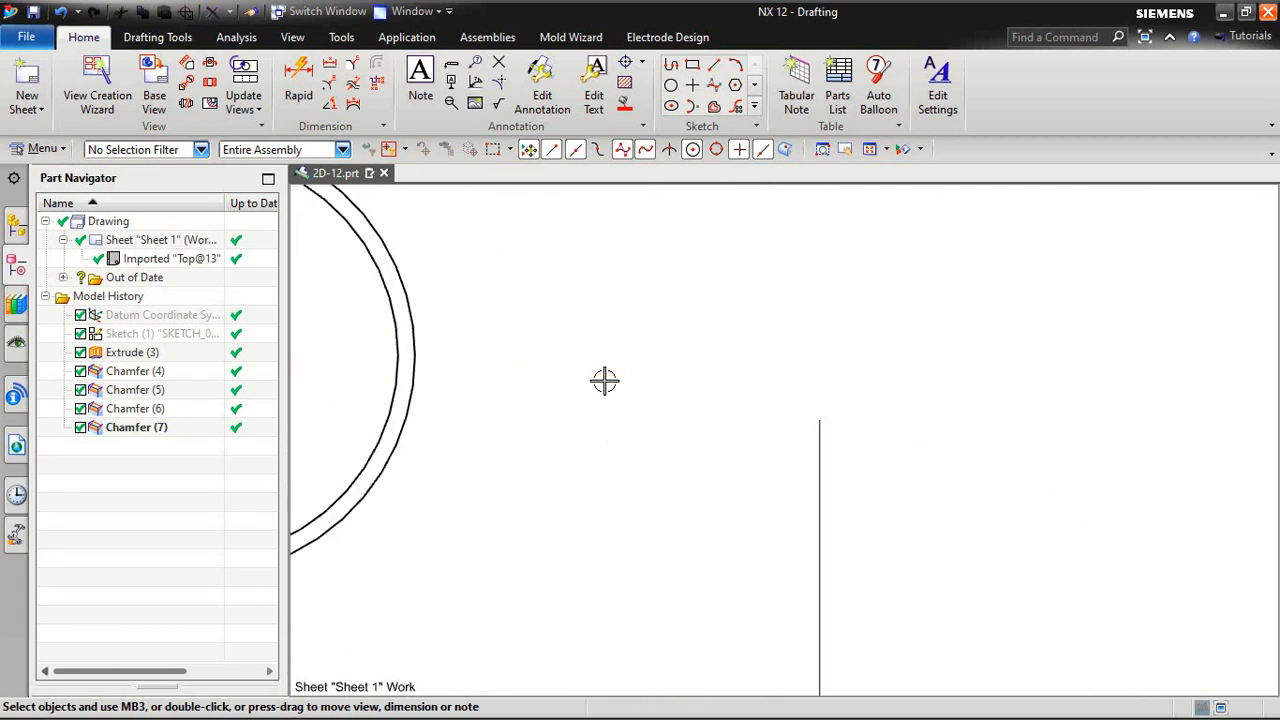
scroll(604, 380, down, 6)
click(632, 477)
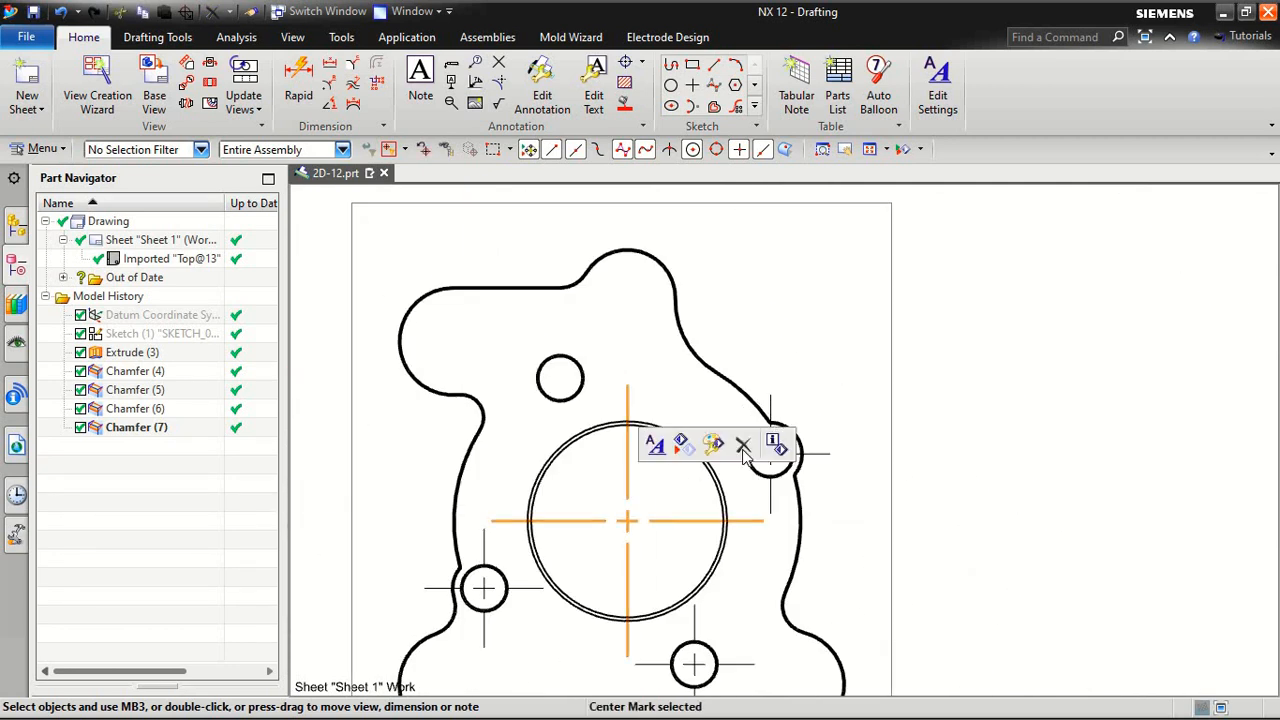
scroll(772, 450, up, 3)
click(770, 450)
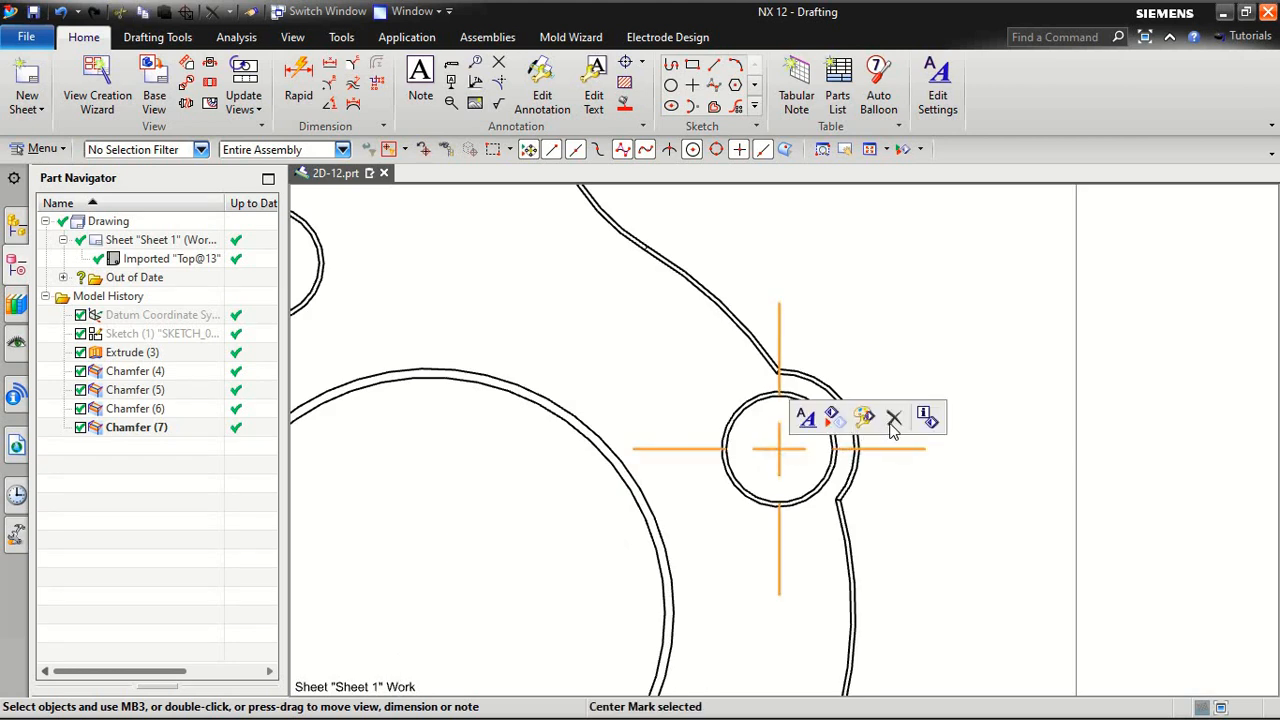
click(822, 428)
Step: Delete the center marks of the two lower small holes in the top view
scroll(822, 428, up, 4)
scroll(743, 529, down, 5)
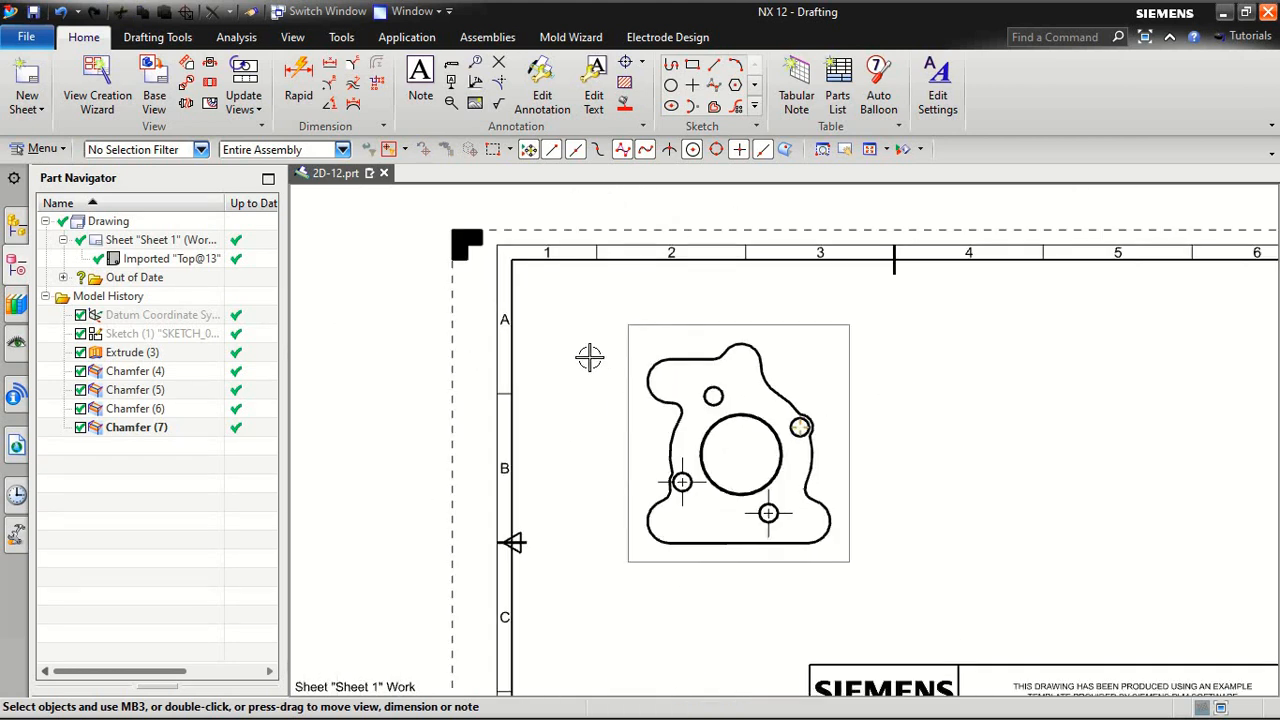
scroll(586, 360, up, 4)
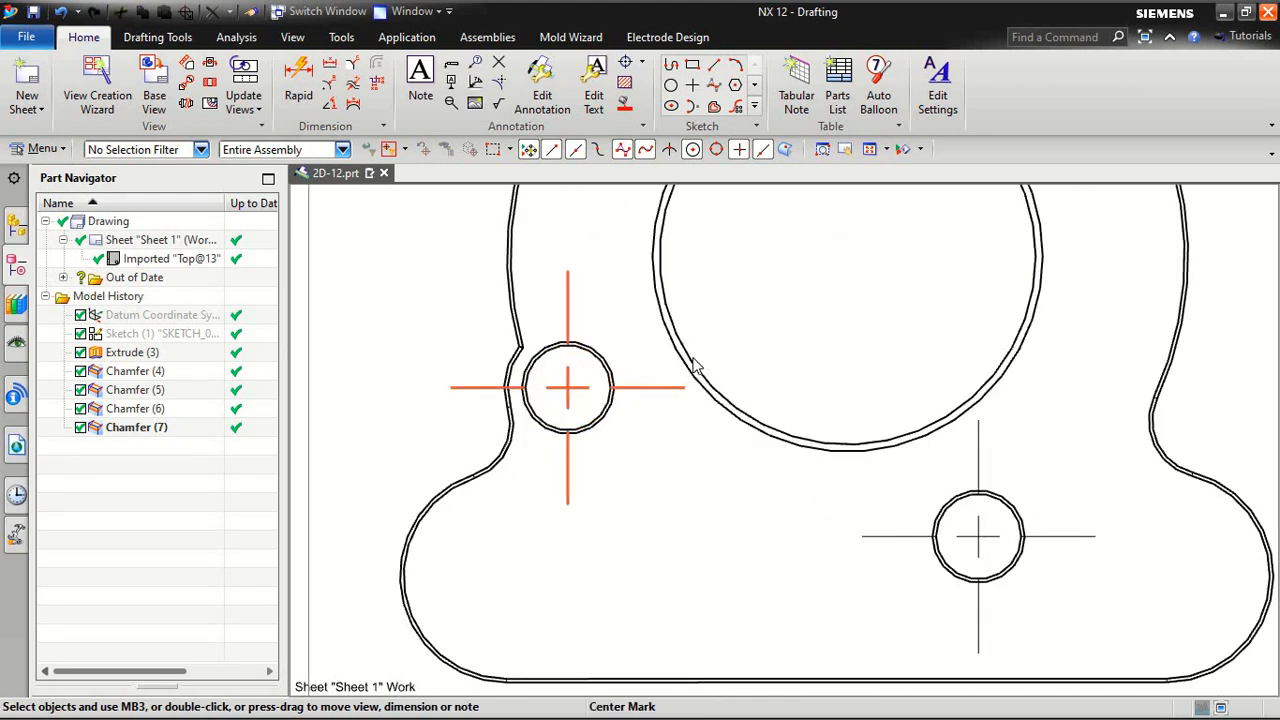
click(570, 388)
key(Delete)
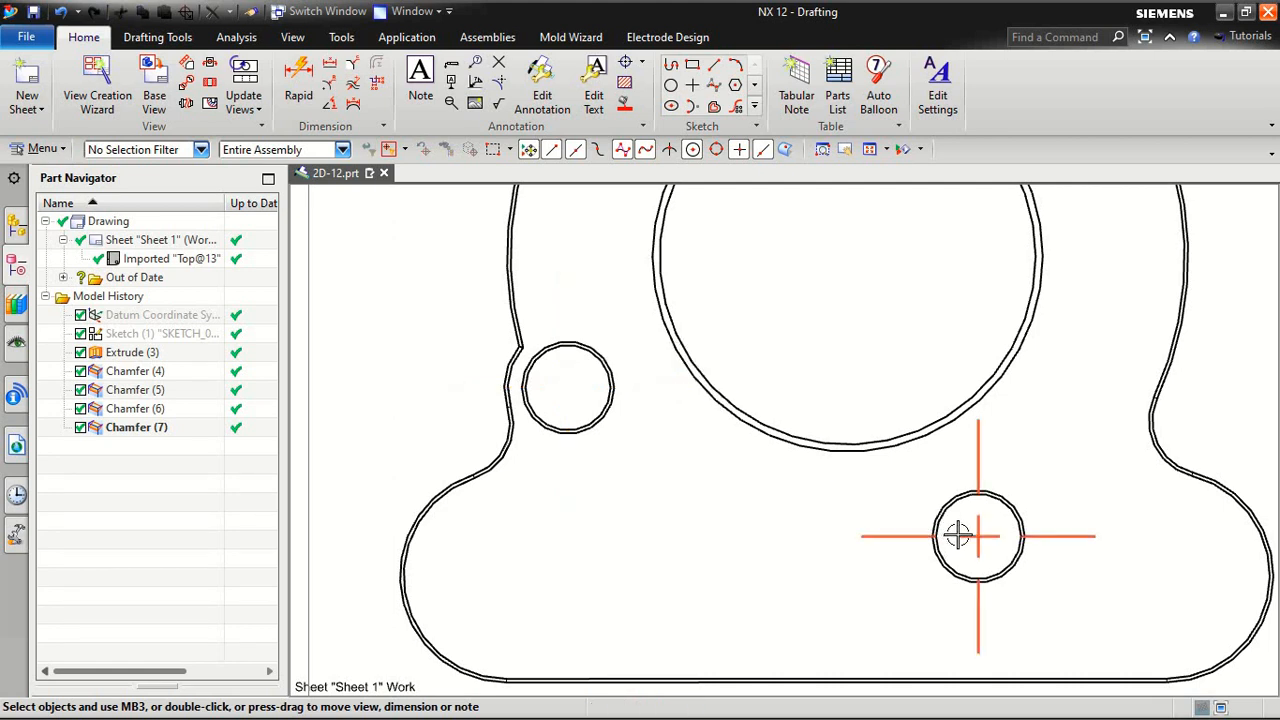
click(963, 535)
key(Delete)
Step: Add a Rapid dimension for the part's overall height, from the bottom edge to the top arc, placed to the right of the view
scroll(717, 486, up, 3)
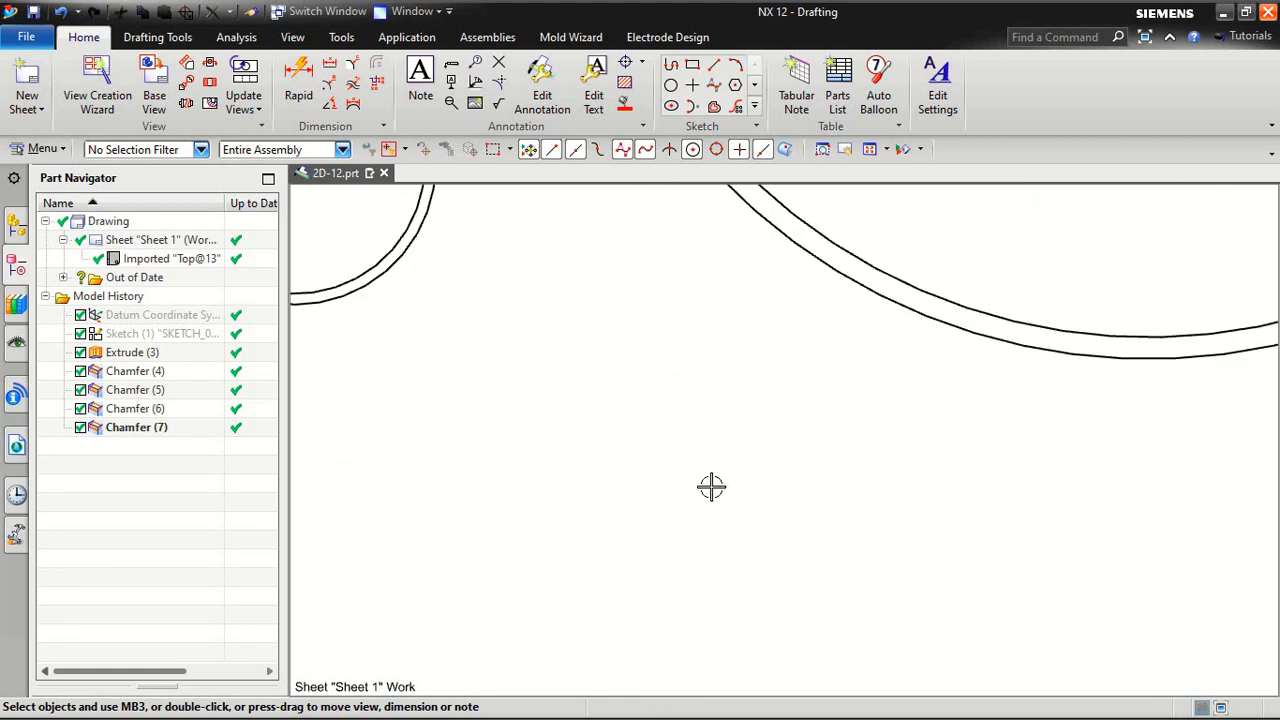
scroll(717, 474, down, 6)
scroll(815, 410, down, 3)
scroll(877, 378, up, 1)
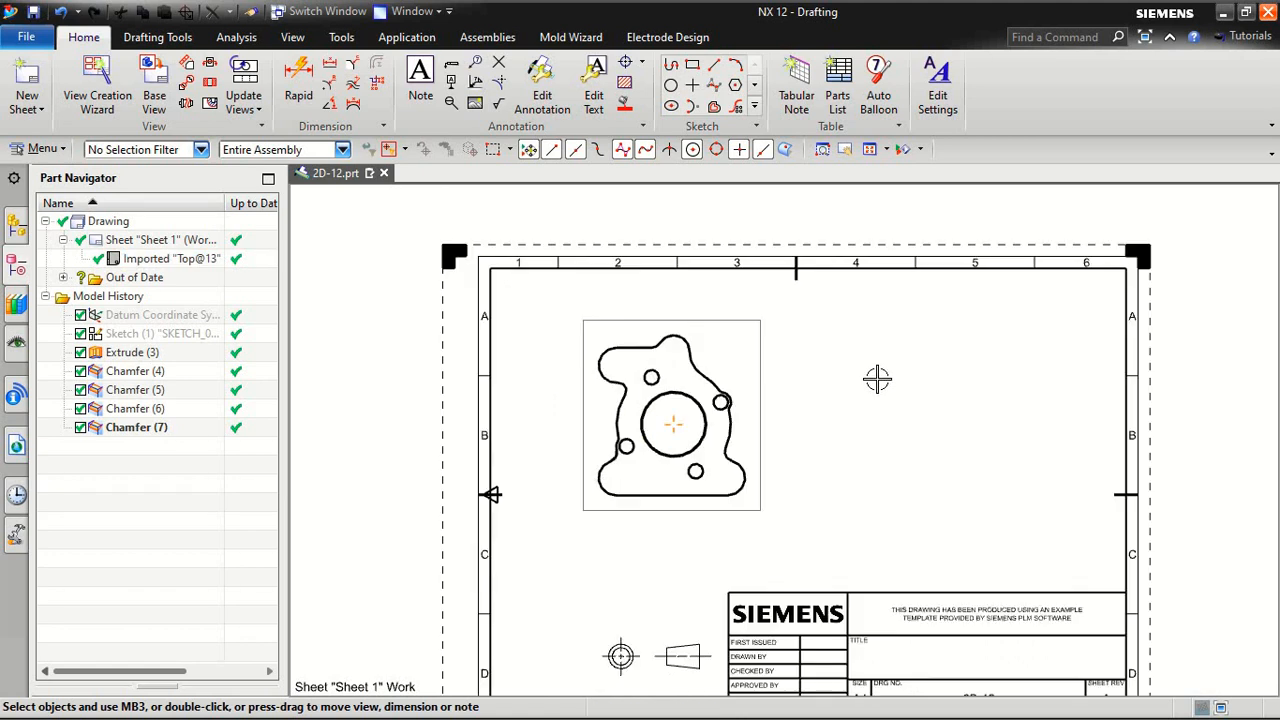
scroll(790, 374, up, 1)
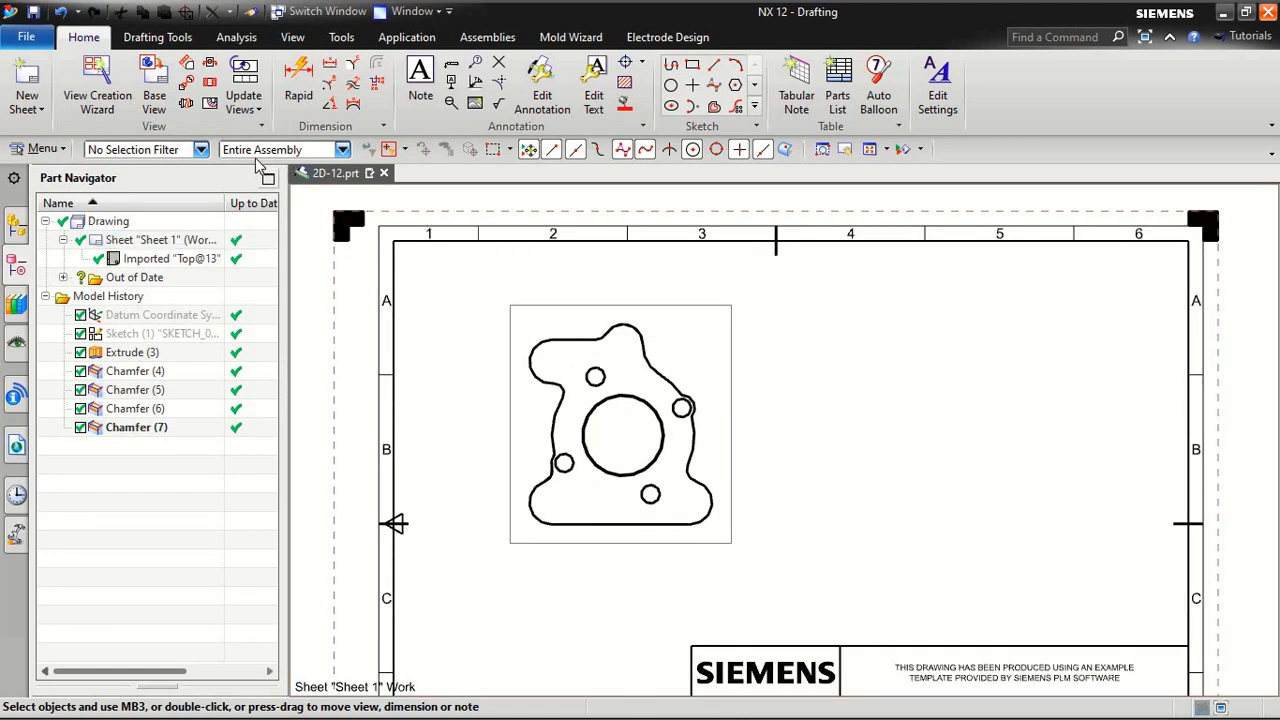
click(297, 82)
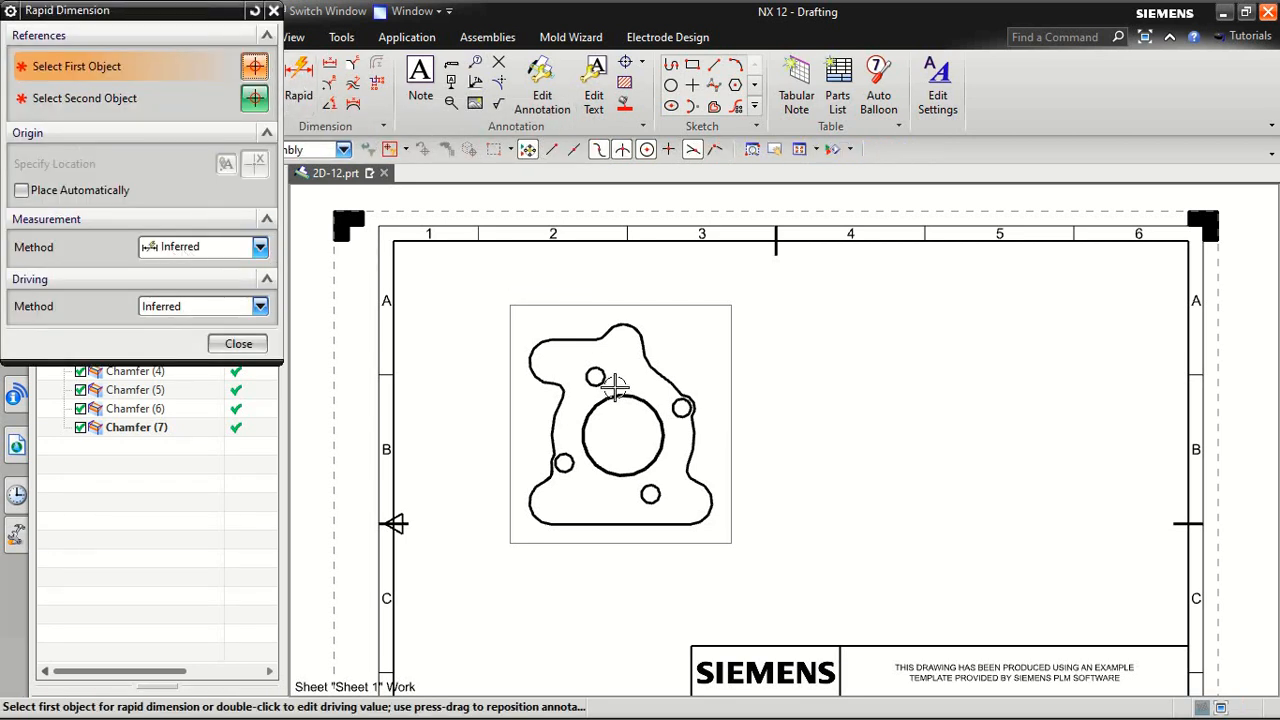
scroll(660, 489, up, 2)
click(646, 499)
scroll(646, 499, down, 2)
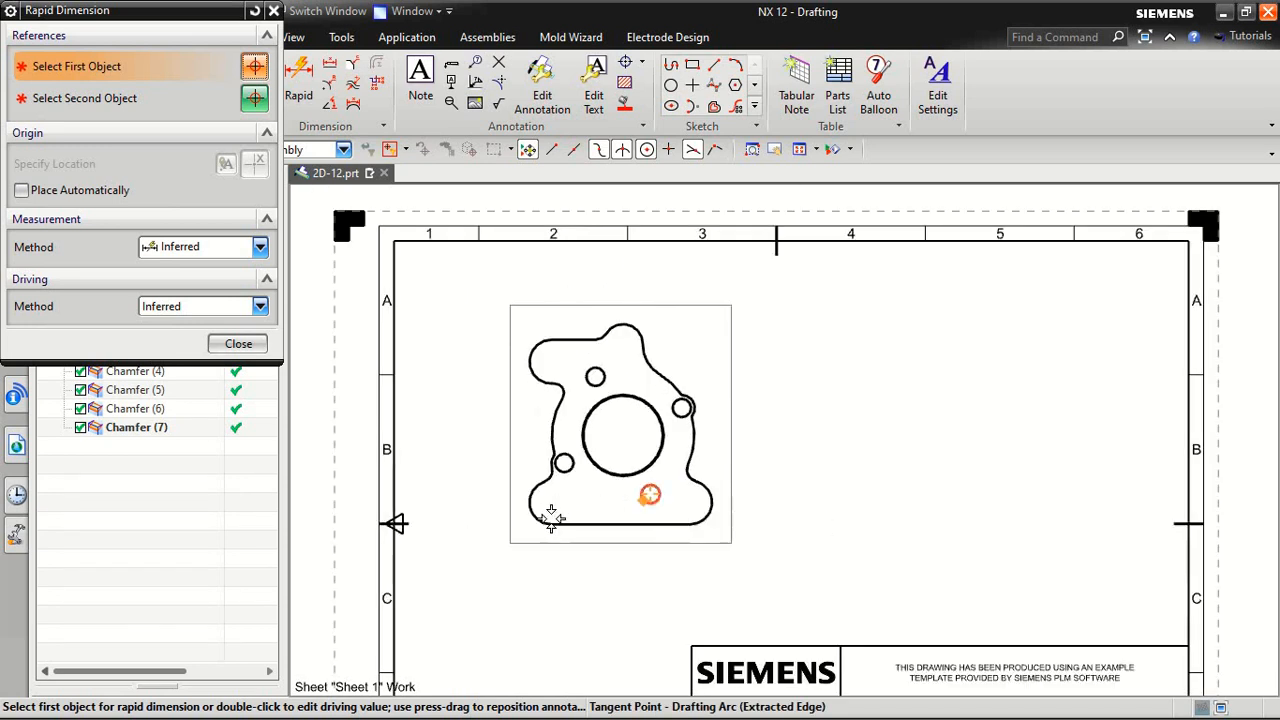
click(543, 512)
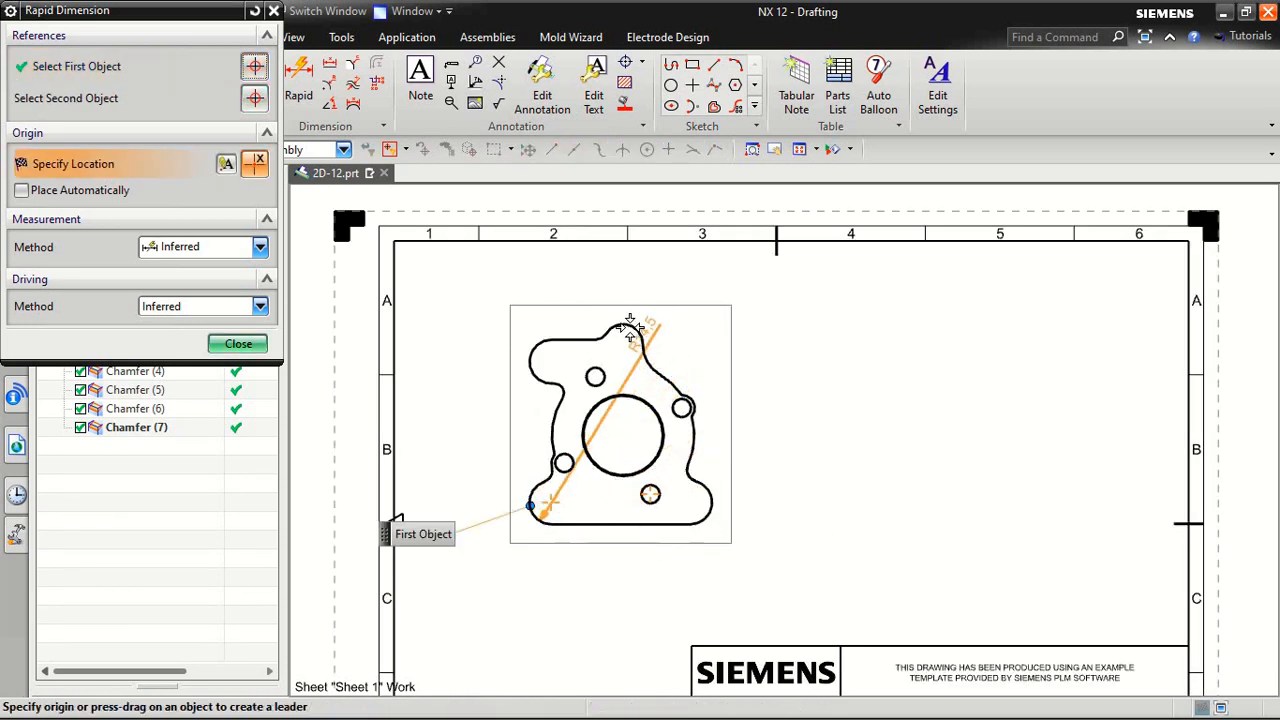
scroll(634, 323, up, 1)
click(627, 322)
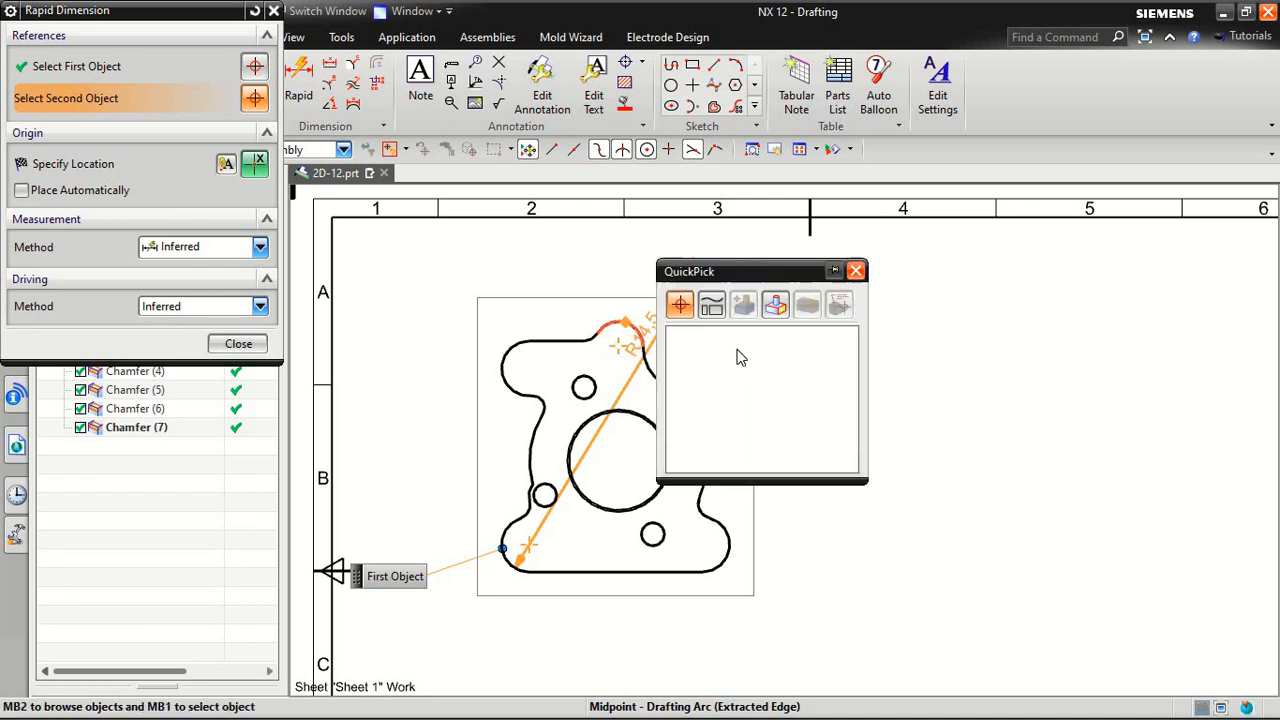
click(749, 337)
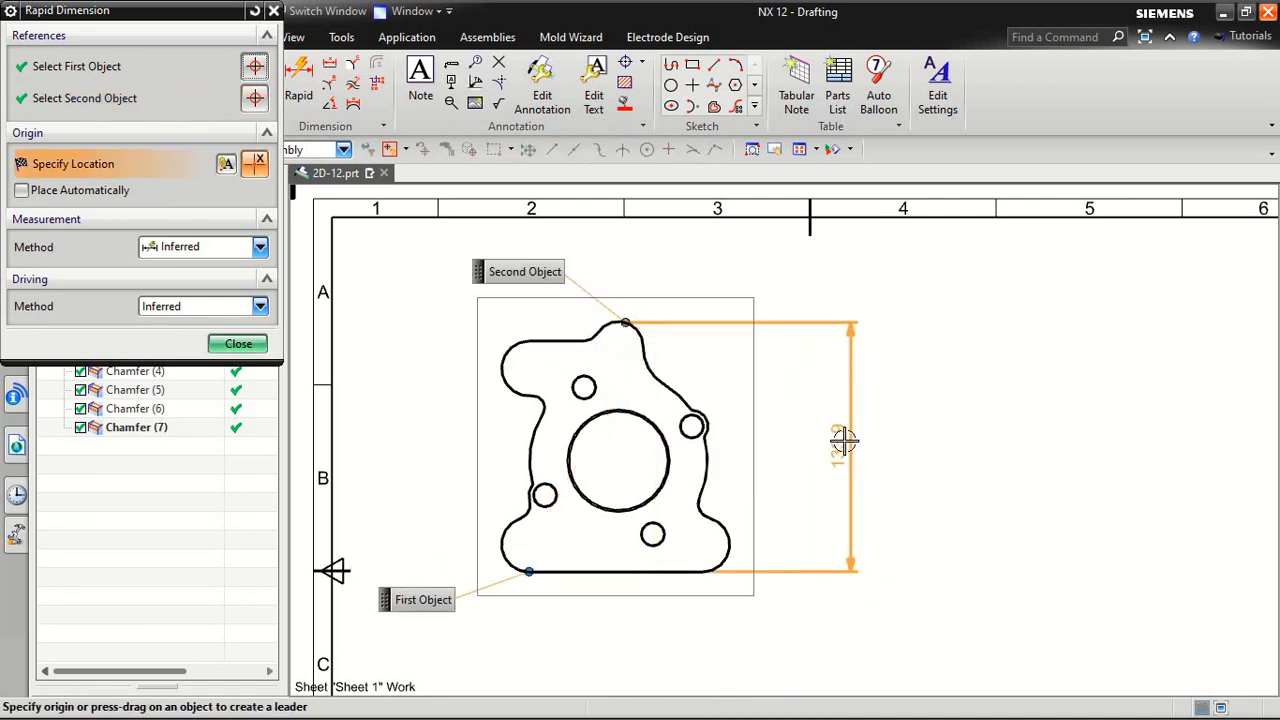
click(846, 470)
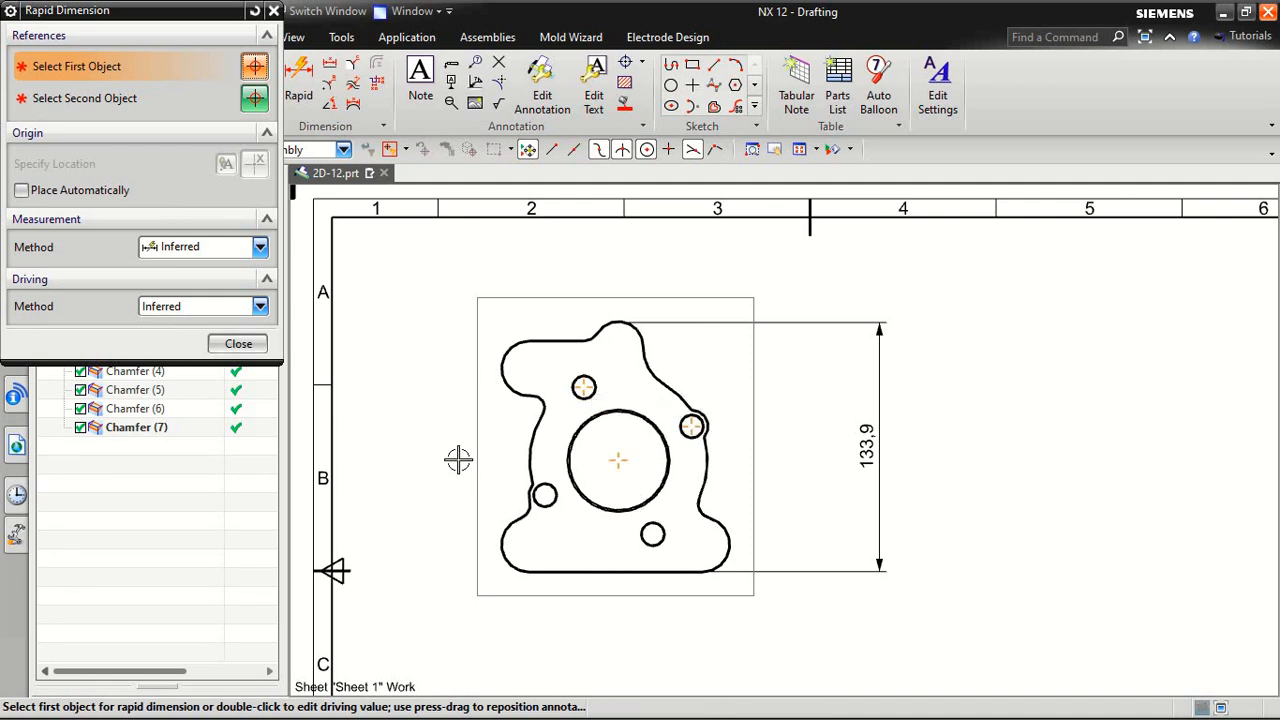
Step: Dimension the part's overall width between the upper-left and lower-right outer arcs, placed below the view
click(500, 370)
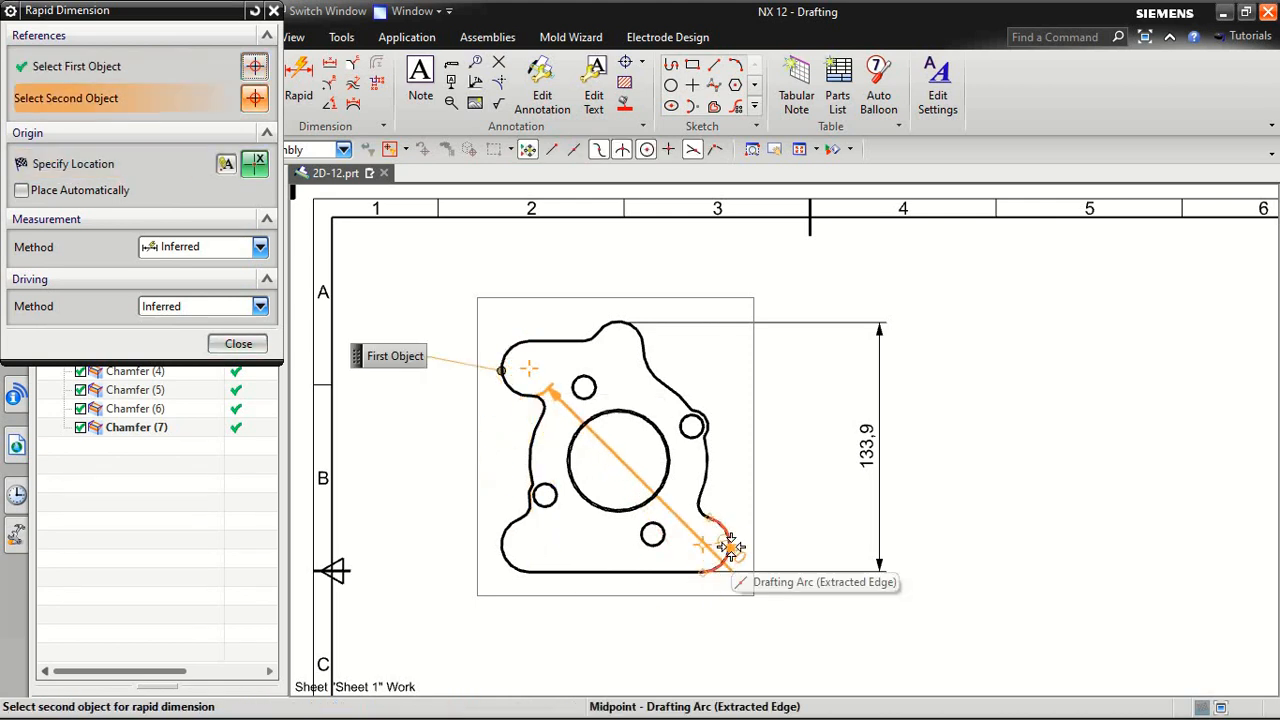
click(730, 546)
scroll(730, 550, down, 1)
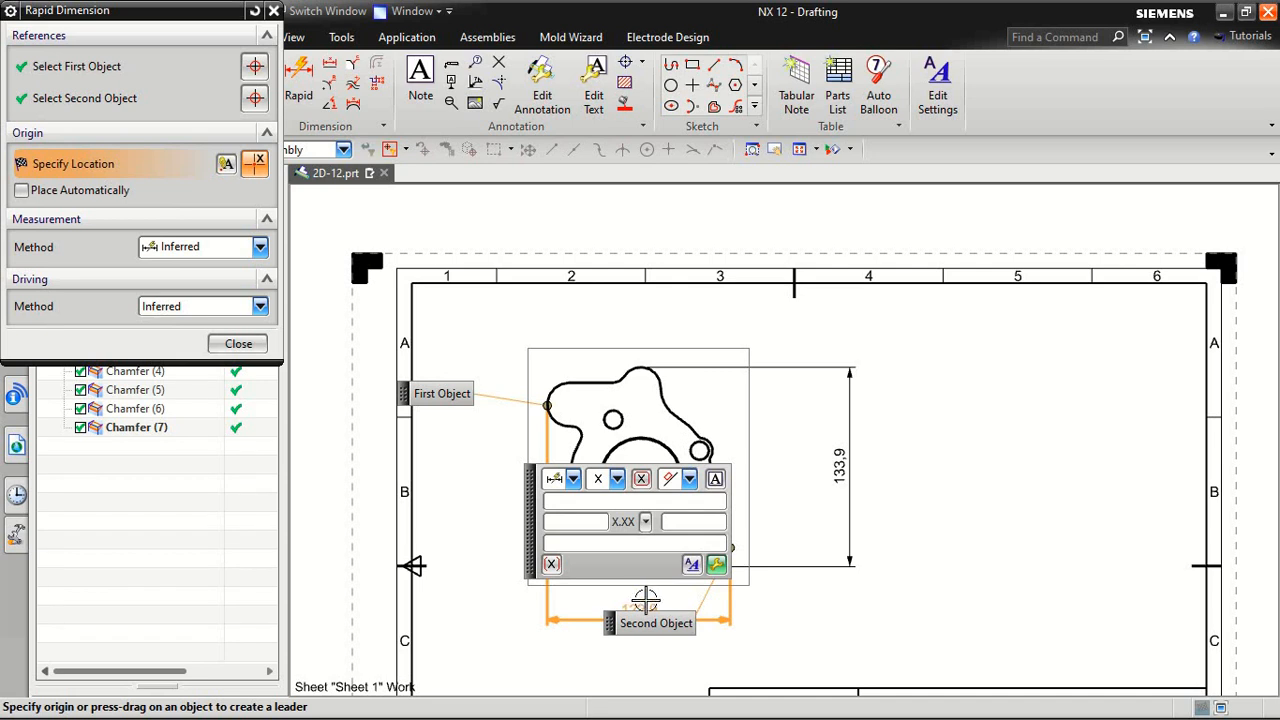
click(645, 599)
scroll(706, 480, up, 2)
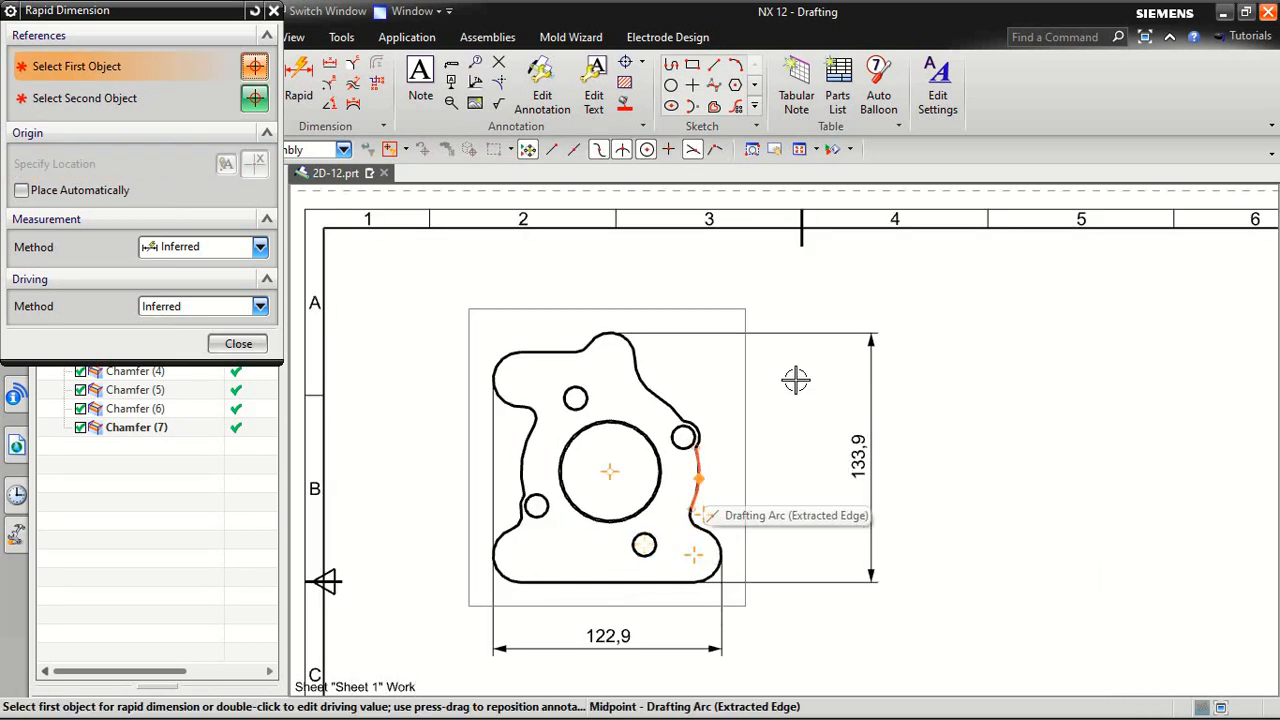
scroll(796, 379, down, 1)
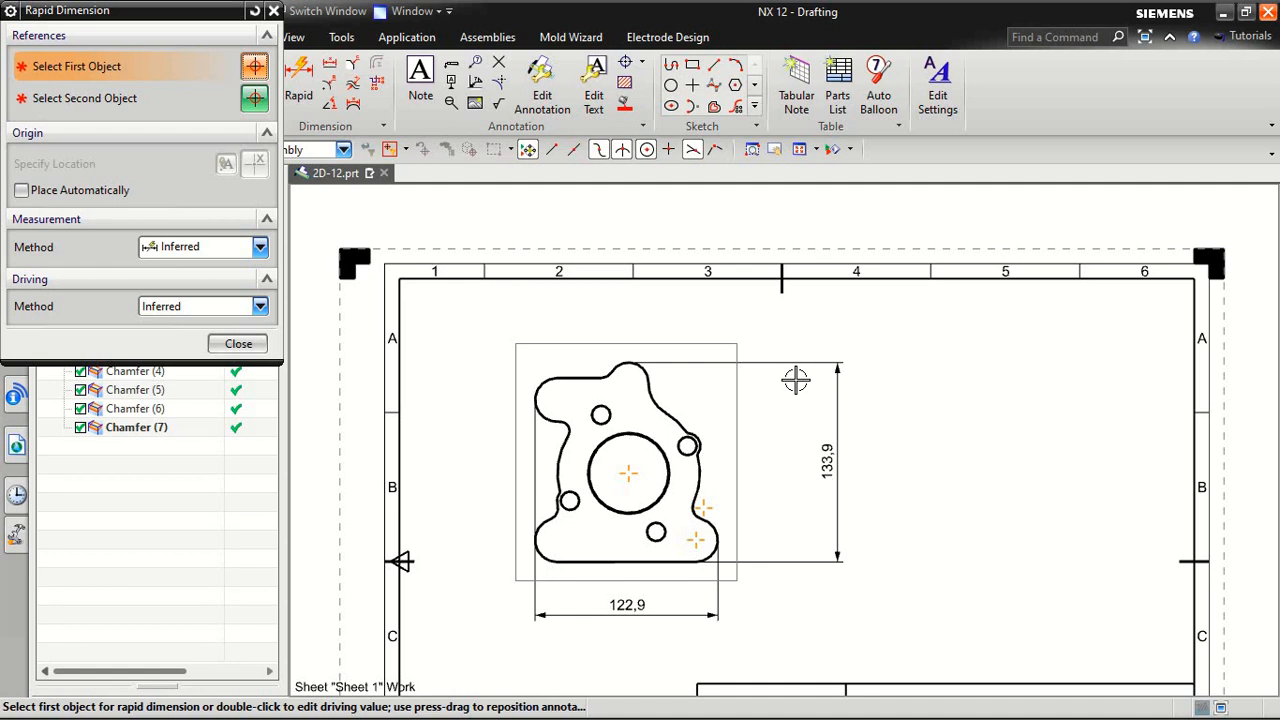
scroll(751, 486, up, 2)
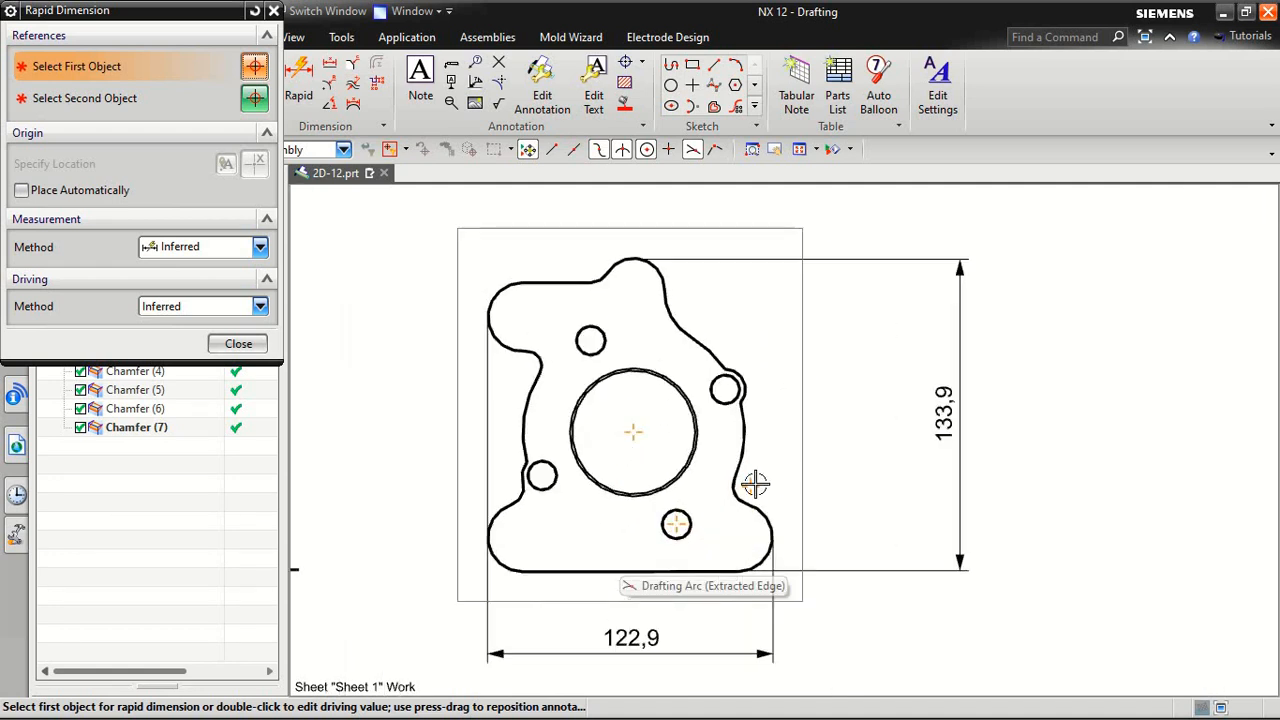
Step: Add a diameter dimension to the large central bore in the top view, placed above and to the right of the part
scroll(751, 477, down, 1)
scroll(737, 411, up, 1)
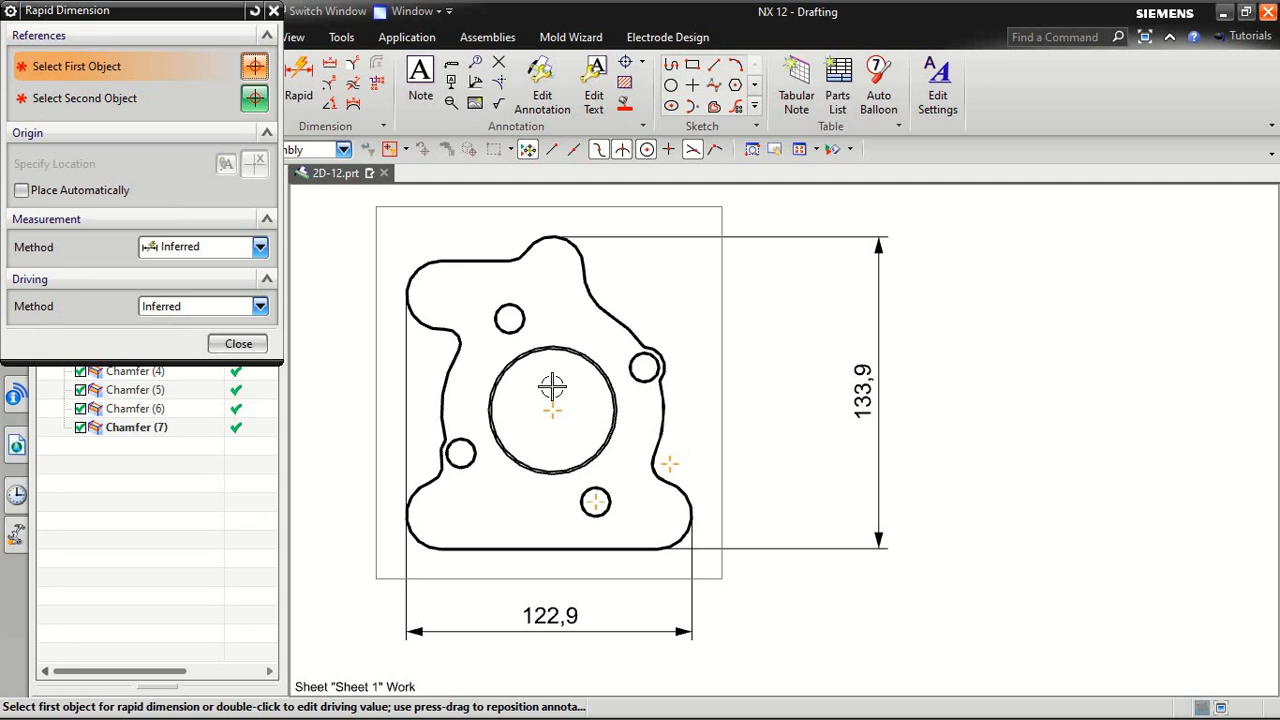
scroll(614, 463, up, 1)
scroll(617, 394, down, 2)
scroll(617, 286, up, 3)
scroll(617, 286, down, 2)
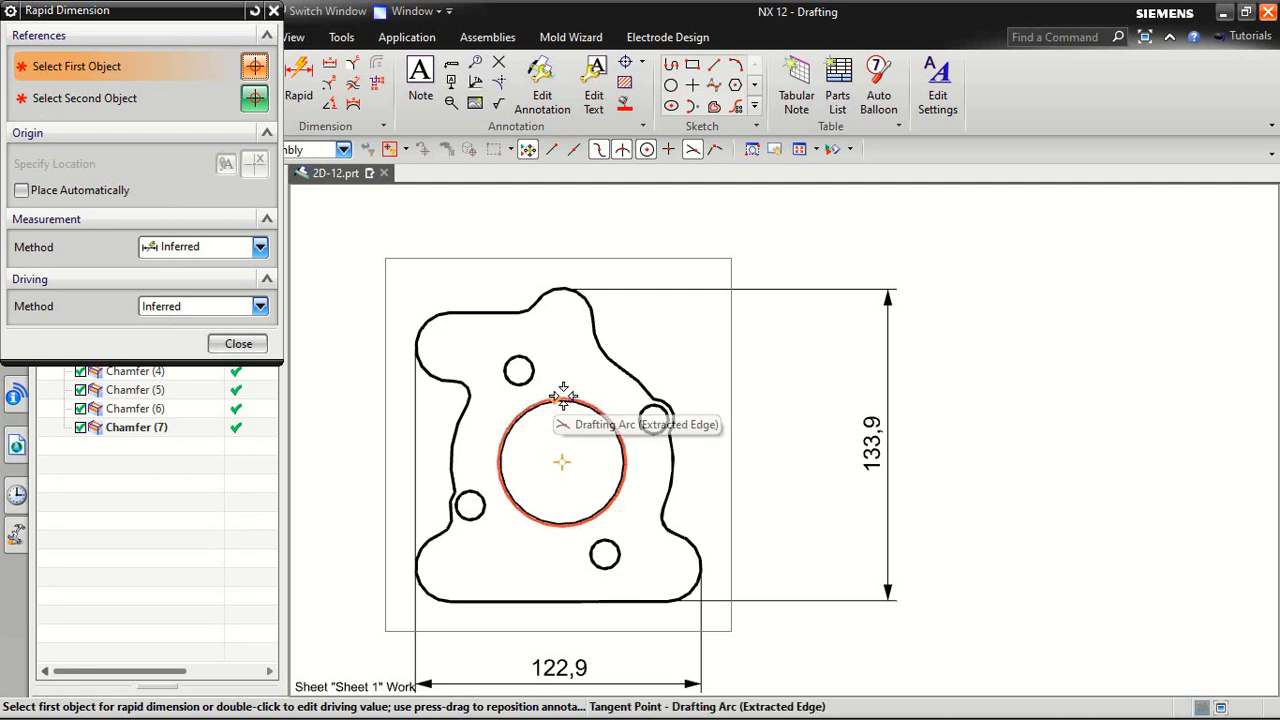
scroll(583, 424, up, 5)
click(583, 417)
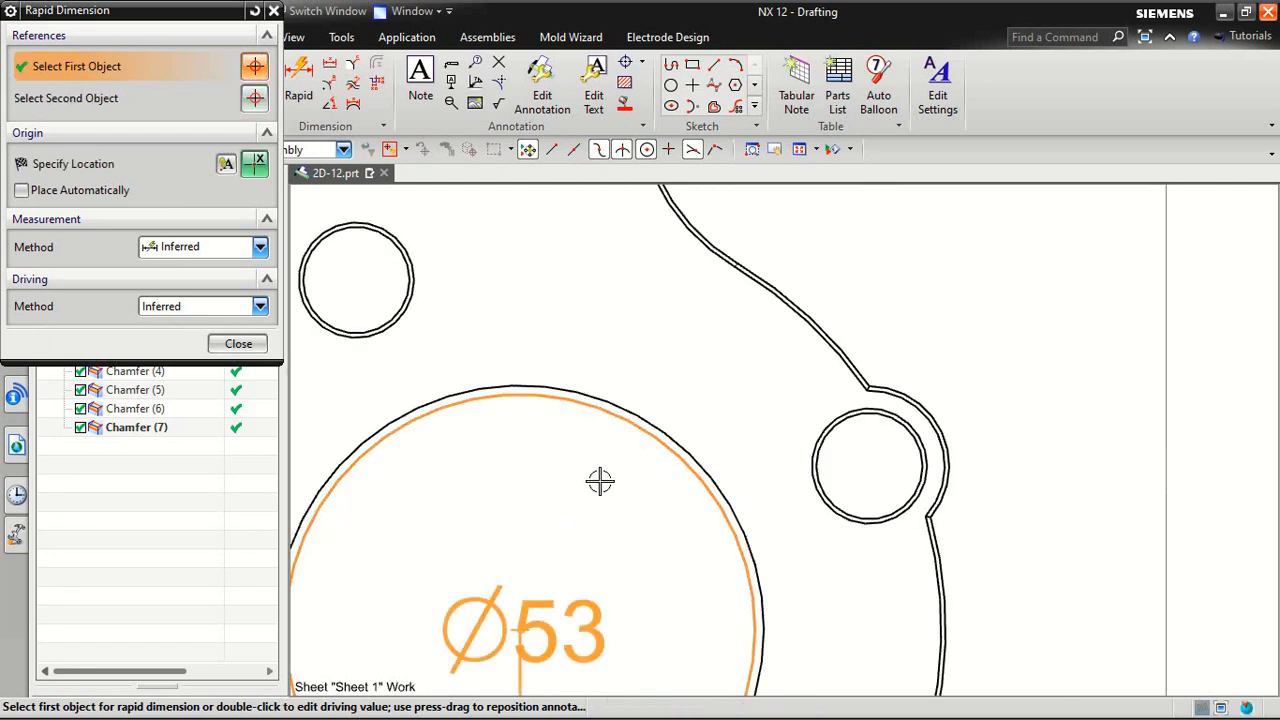
scroll(722, 395, down, 3)
scroll(834, 429, down, 2)
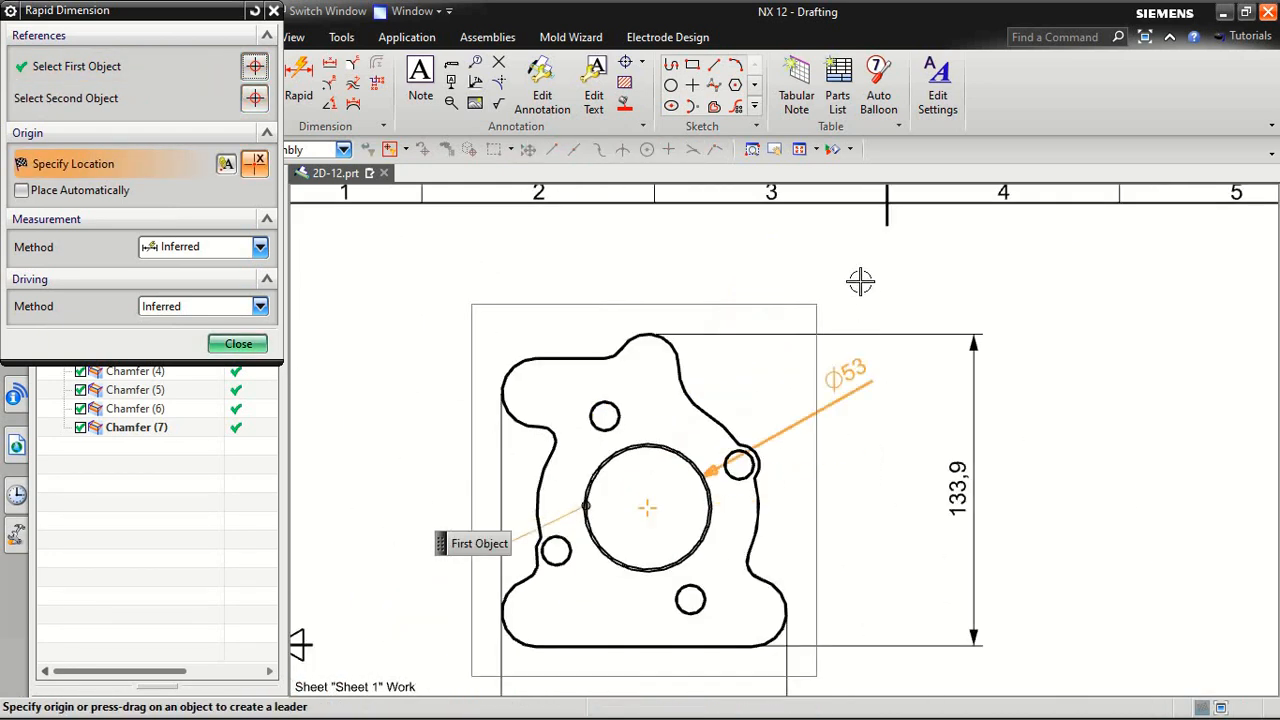
scroll(860, 278, up, 1)
mouse_move(860, 276)
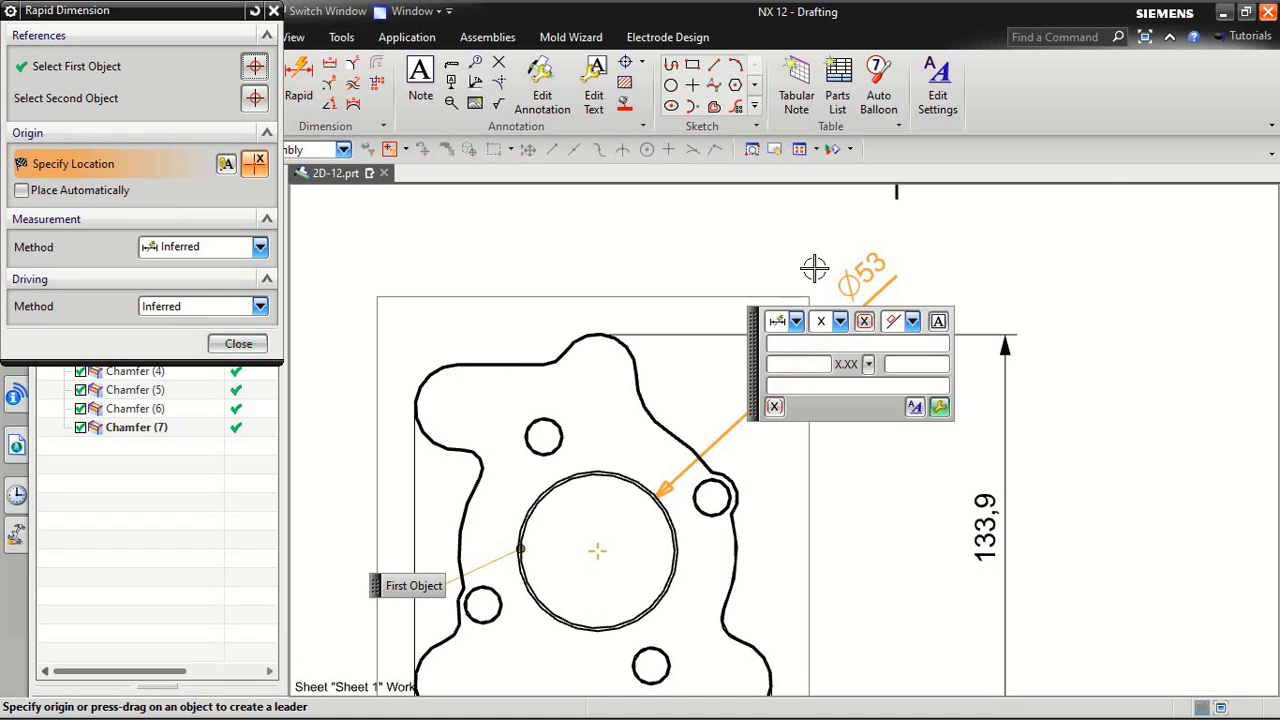
click(760, 300)
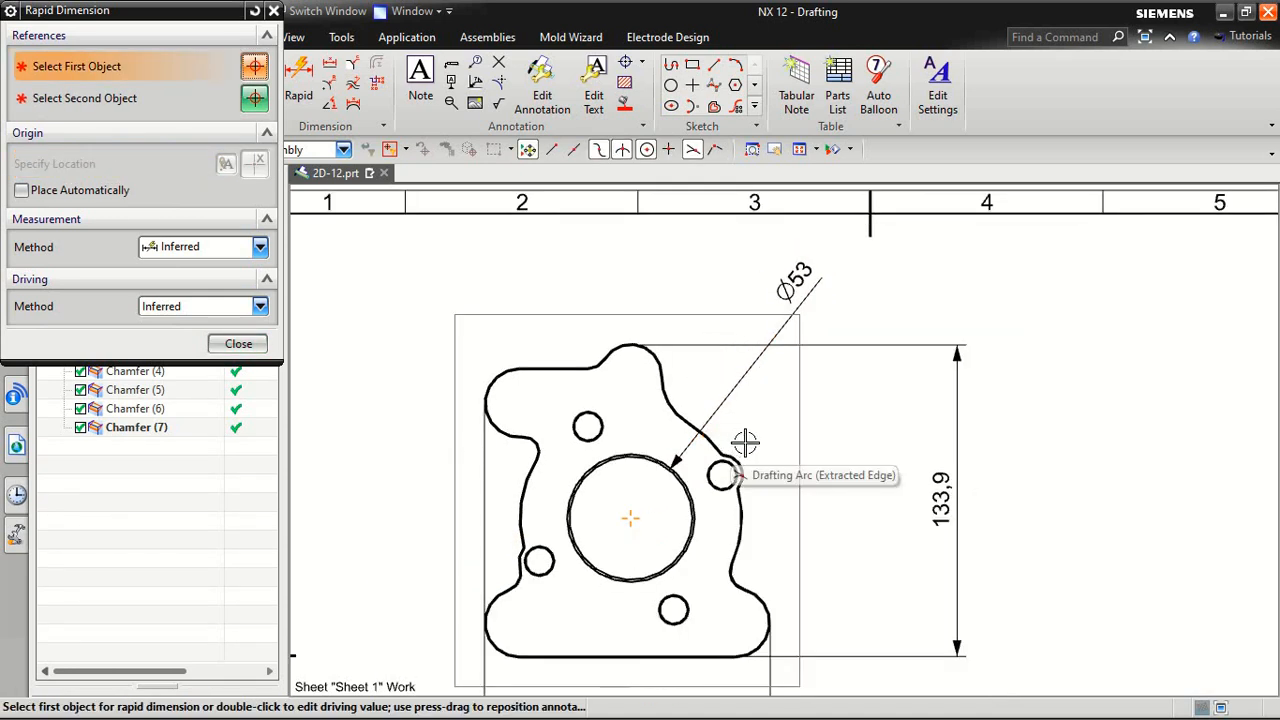
Step: Dimension the diameter of the upper-left small hole, placing its text above the central bore's diameter dimension
scroll(614, 349, up, 2)
scroll(614, 400, down, 2)
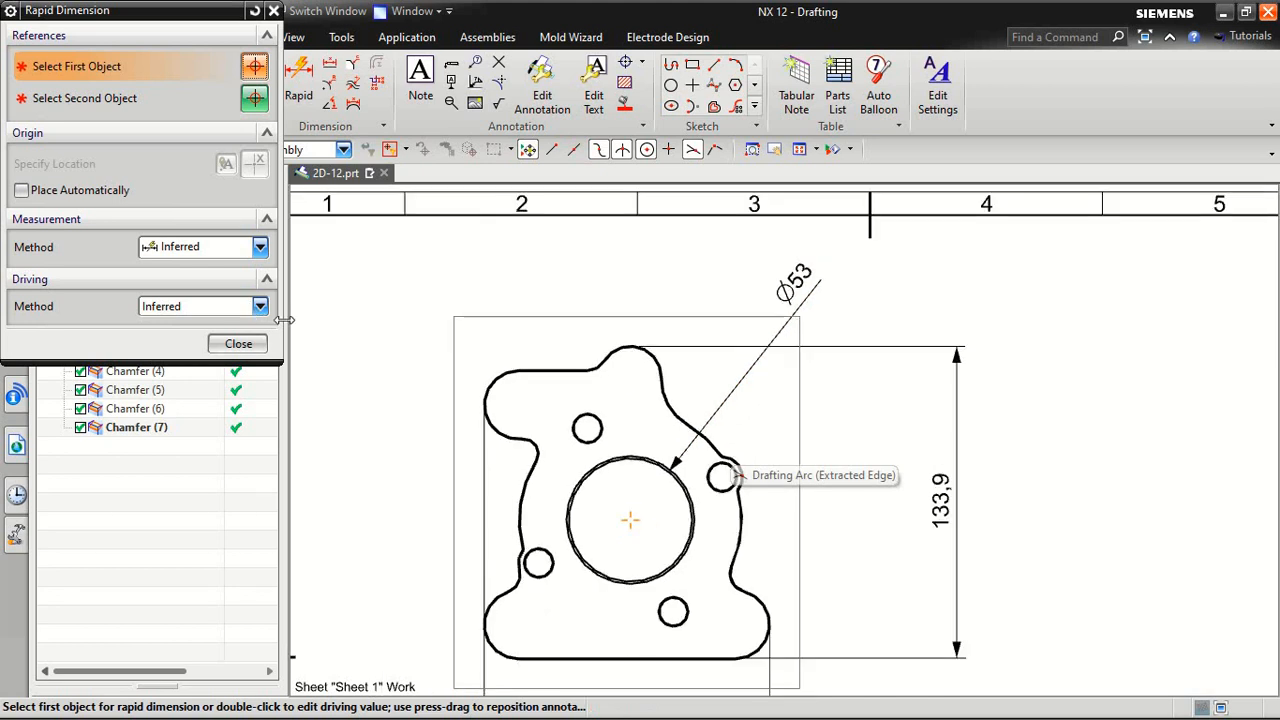
click(596, 421)
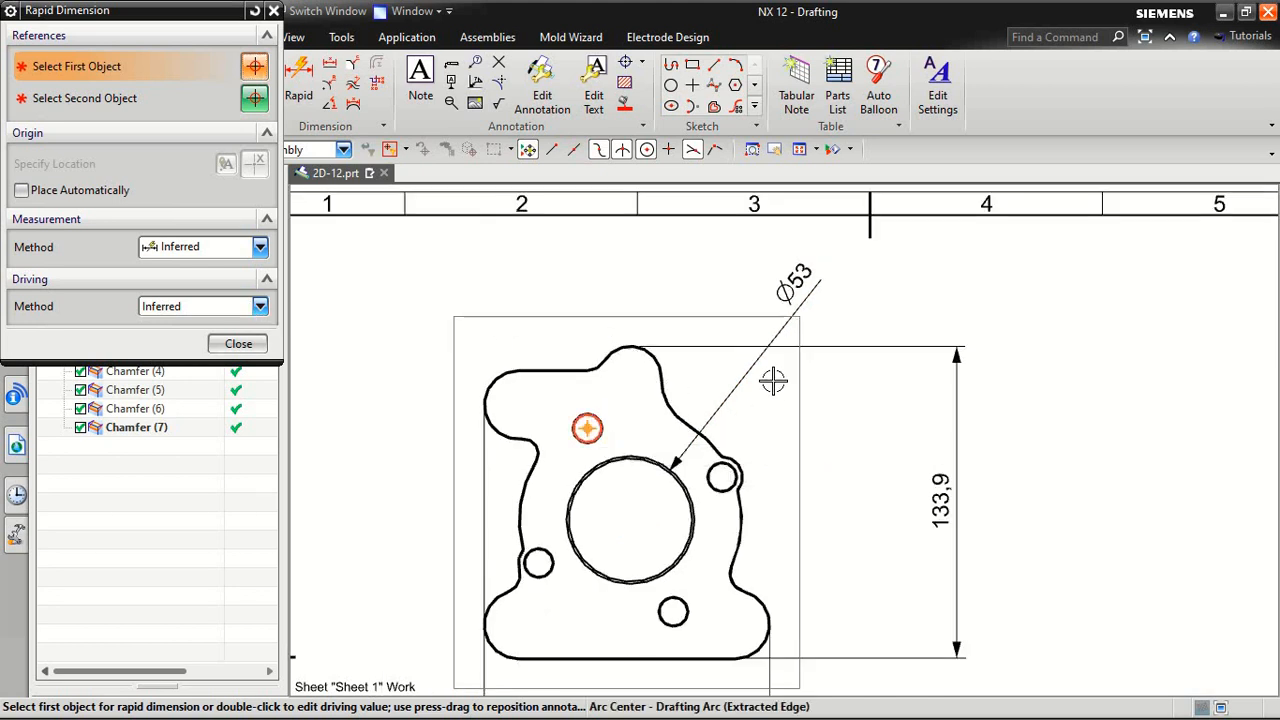
click(768, 247)
Step: Add a radius dimension to the part's top arc, placed above it and slightly to the right
scroll(663, 371, down, 2)
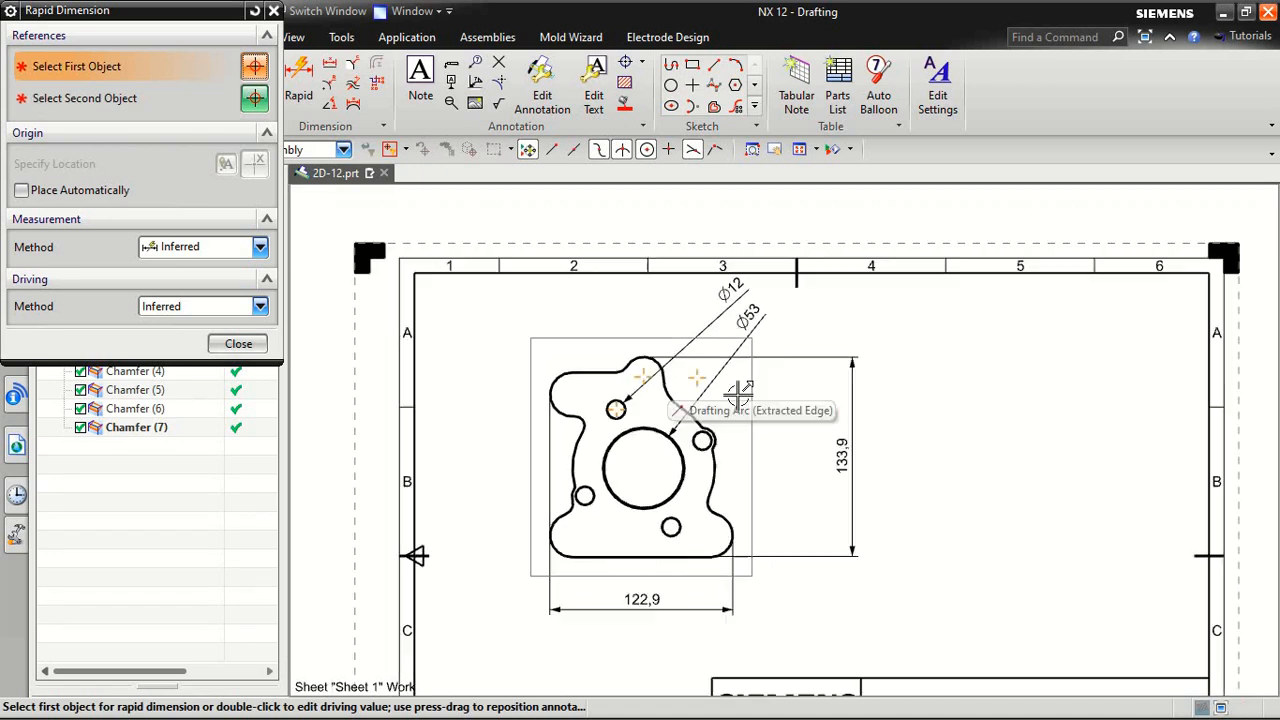
scroll(738, 392, up, 3)
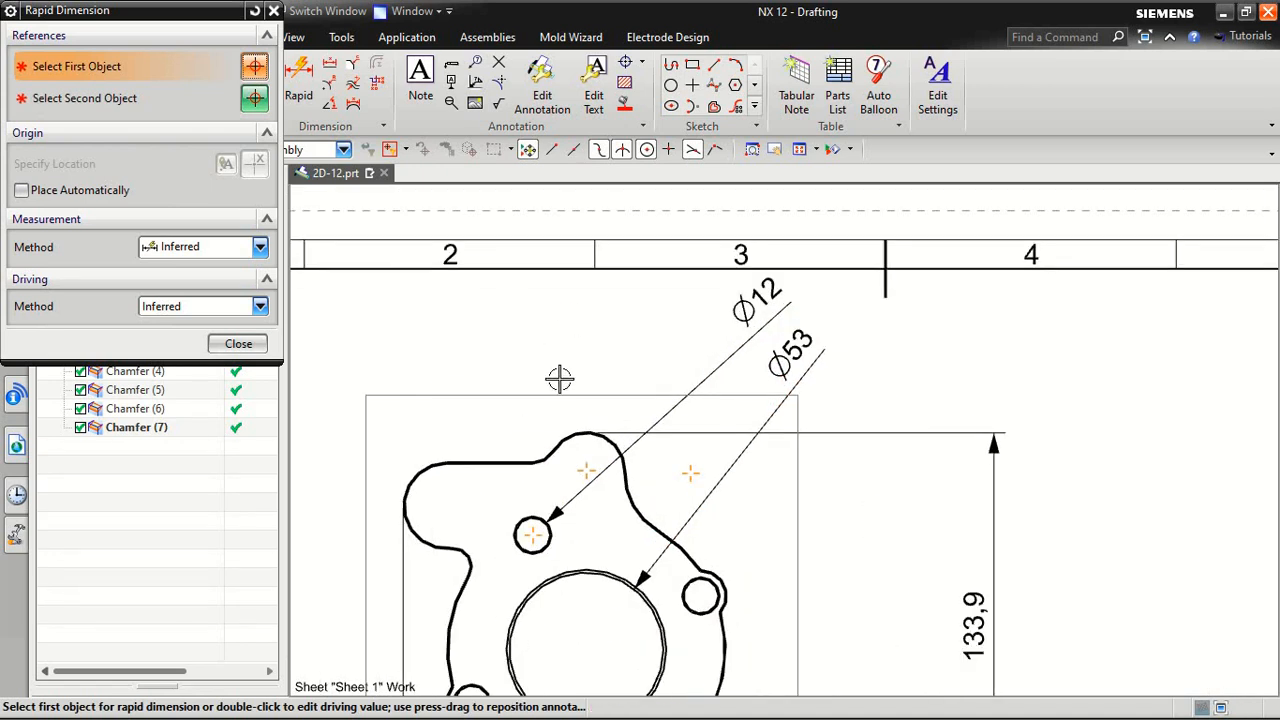
click(588, 433)
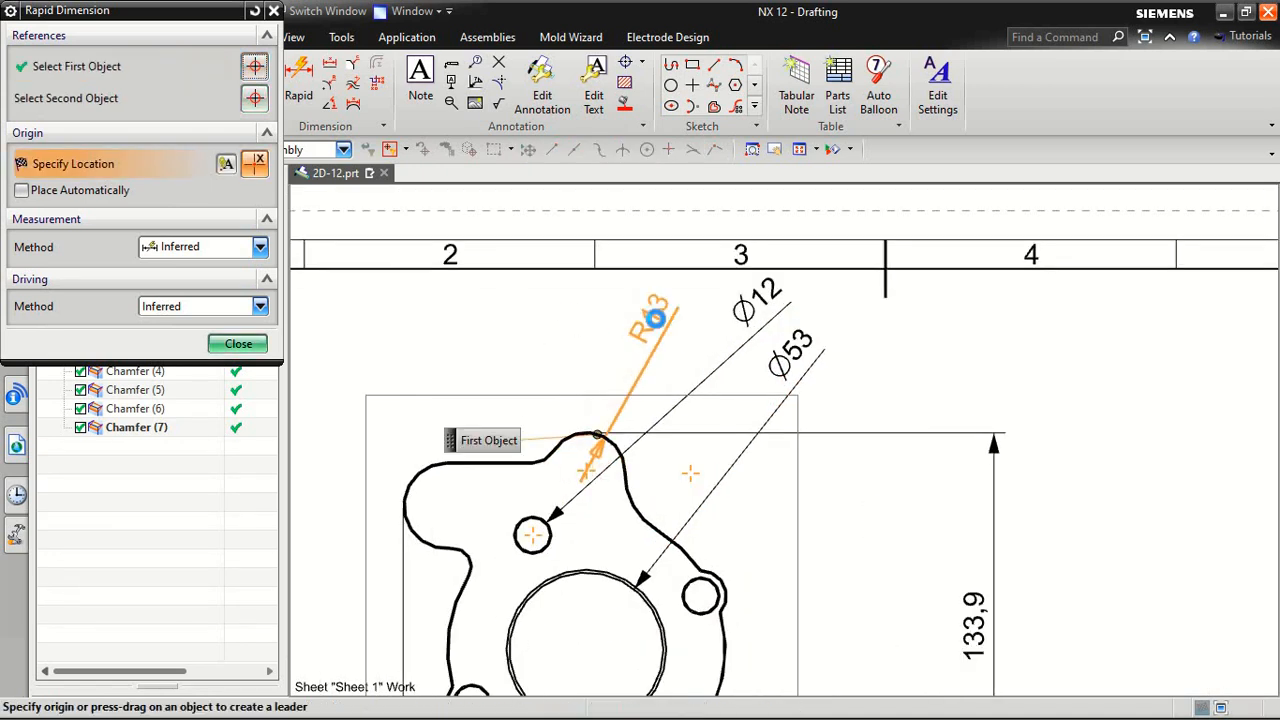
click(641, 335)
Step: Dimension the part's upper-left outer arc with the Radial measurement method, placing the text outside to its upper left
scroll(500, 420, up, 3)
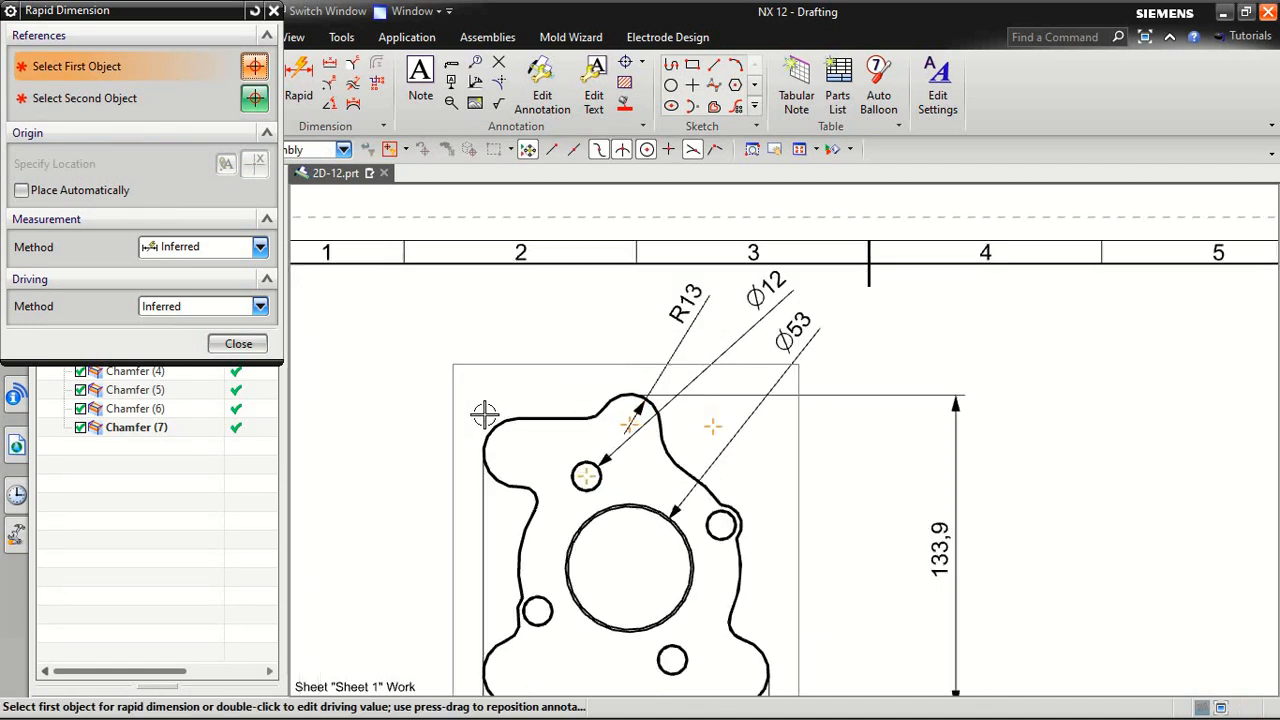
click(484, 425)
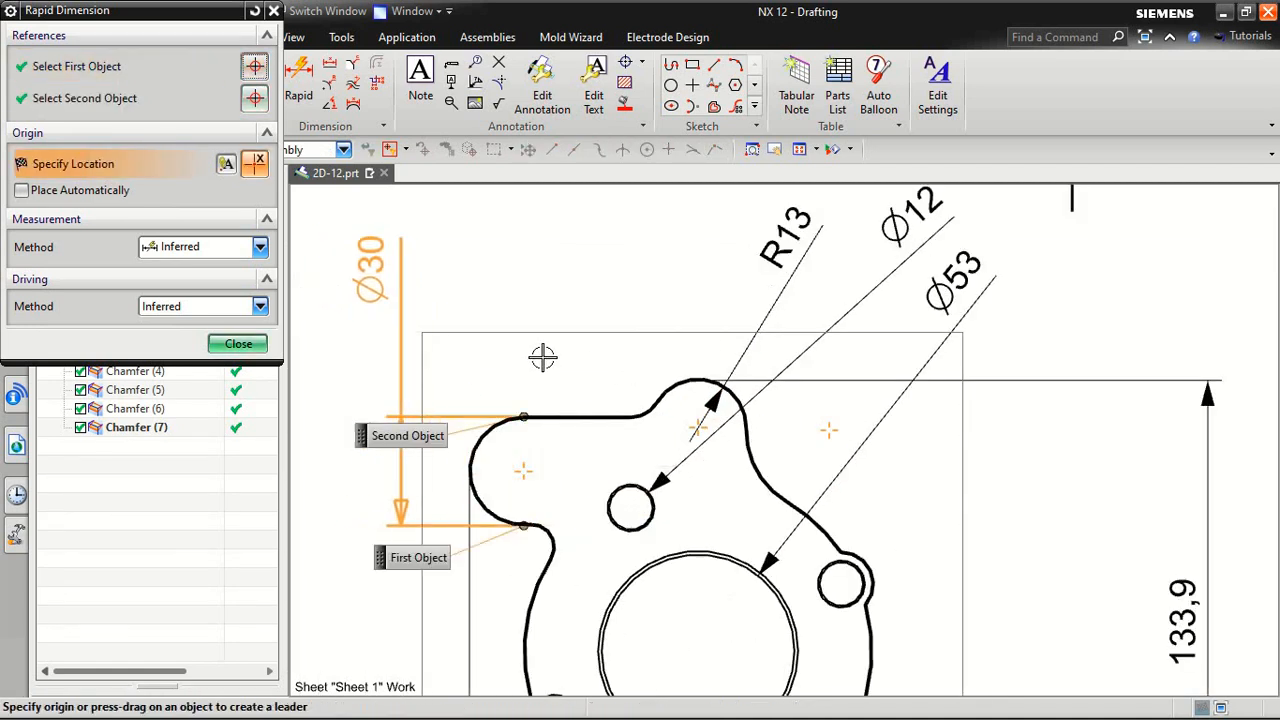
scroll(543, 354, down, 2)
click(200, 247)
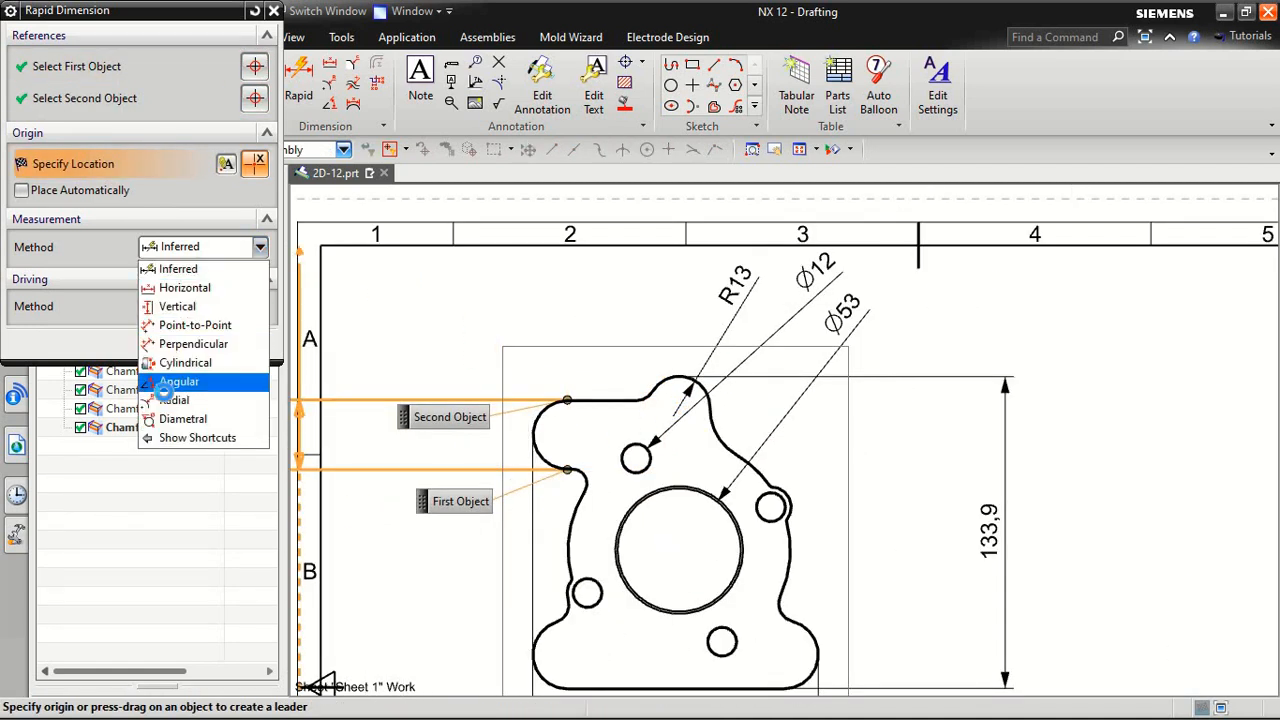
click(170, 400)
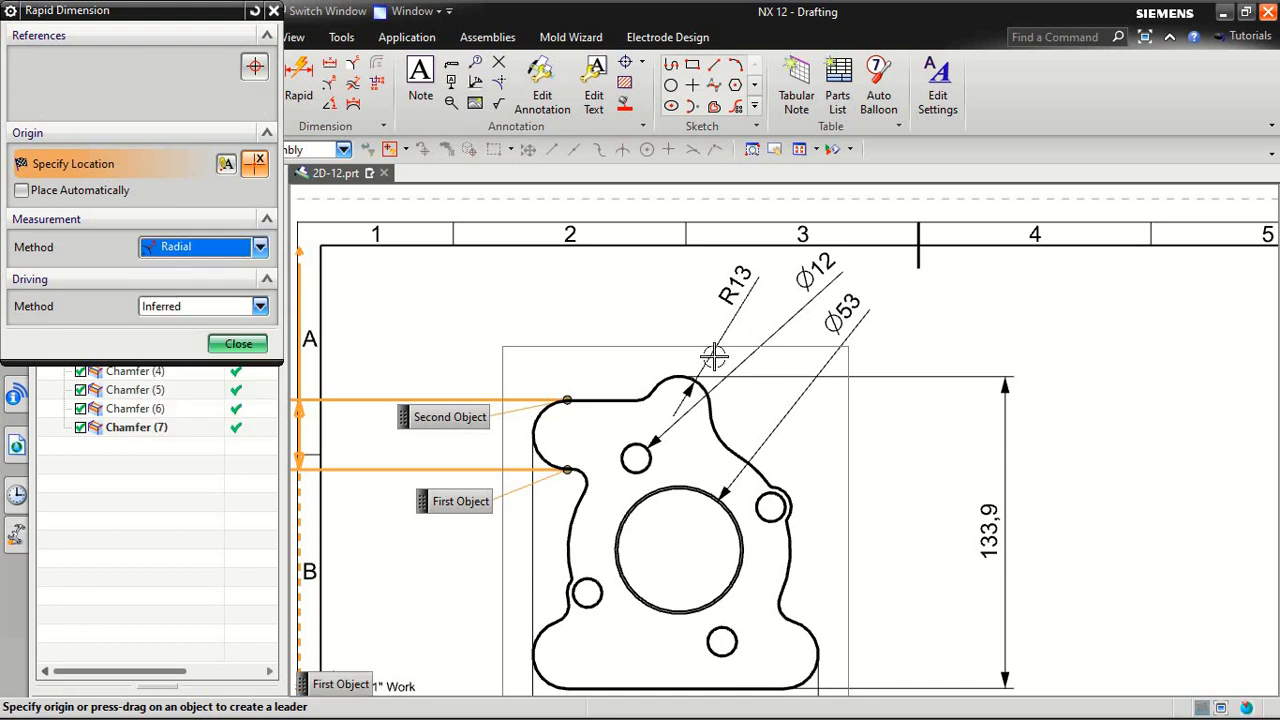
click(504, 370)
Step: Delete the top arc's radius dimension and recreate it with its text to the arc's upper left, then leave Rapid Dimension
scroll(732, 413, up, 2)
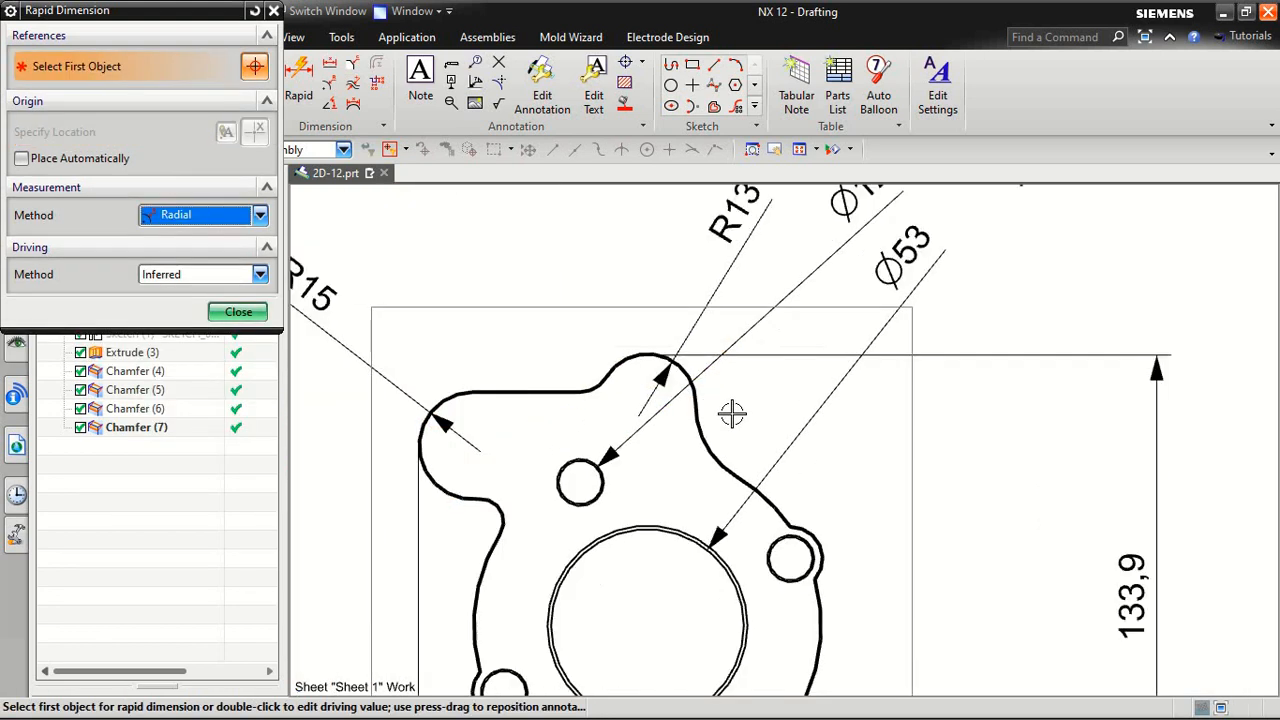
scroll(732, 413, down, 2)
scroll(877, 437, up, 1)
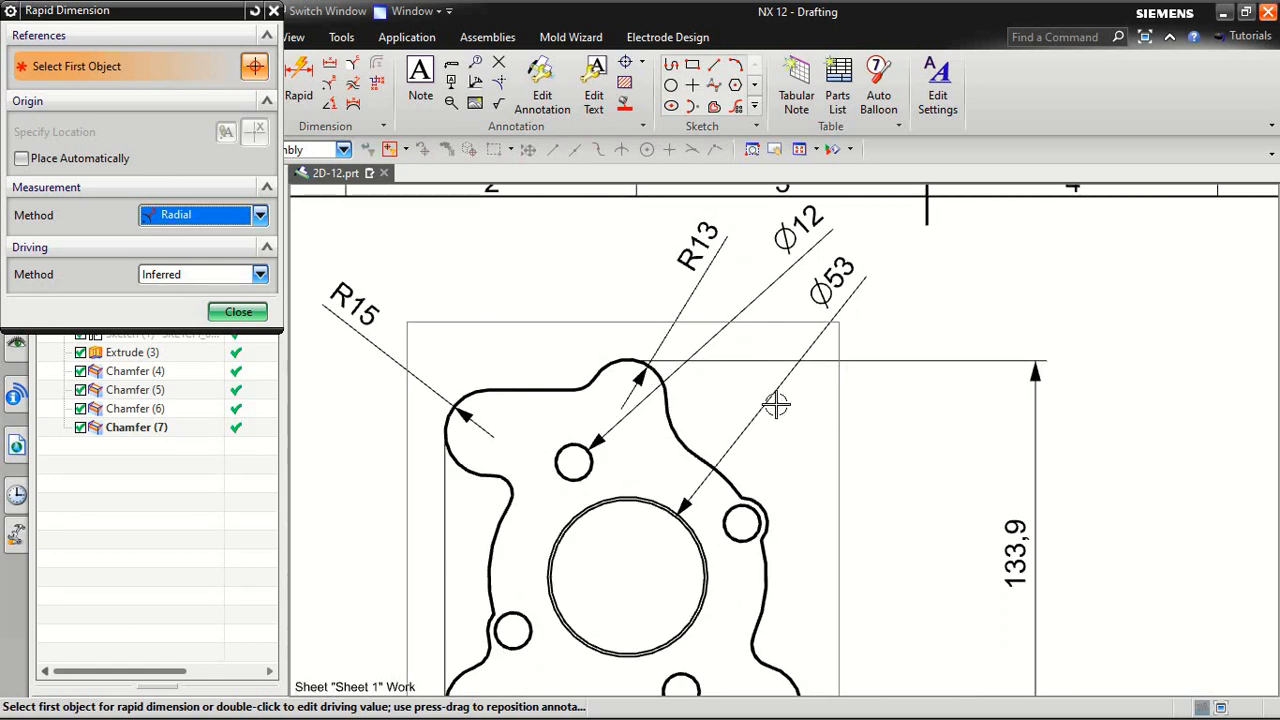
scroll(811, 380, down, 1)
scroll(771, 349, down, 1)
click(729, 289)
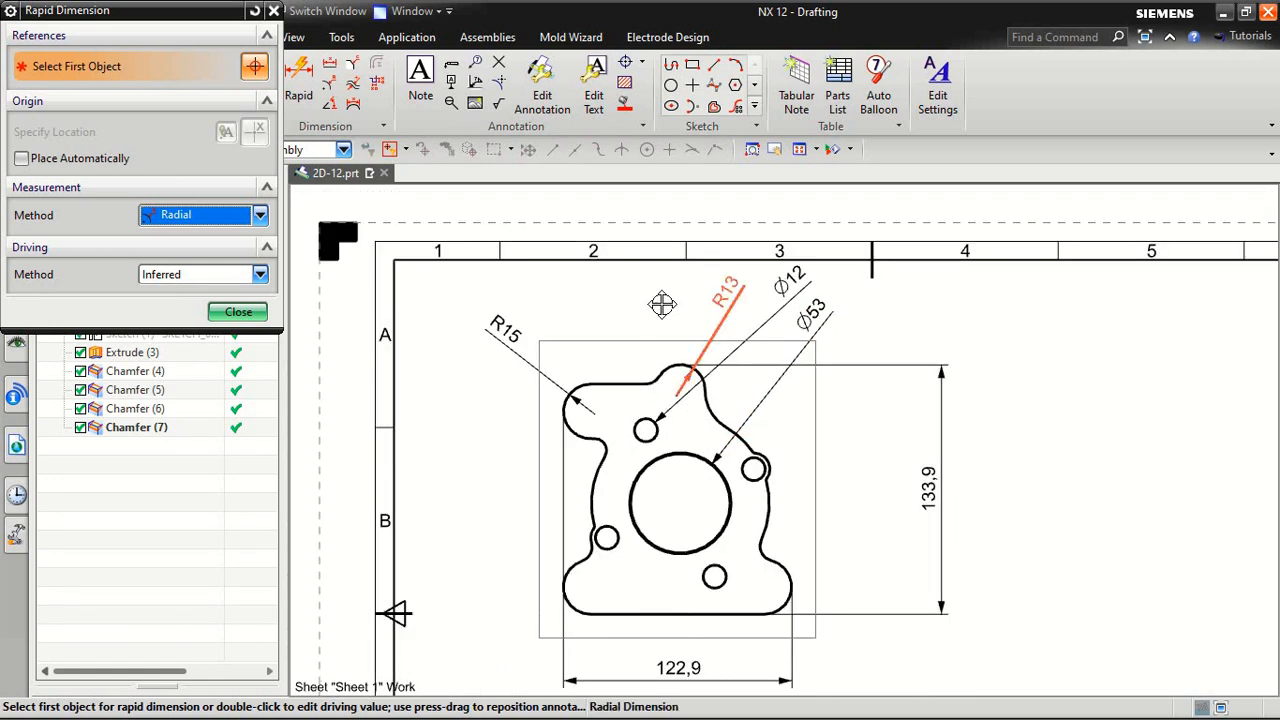
key(Delete)
click(666, 374)
click(600, 282)
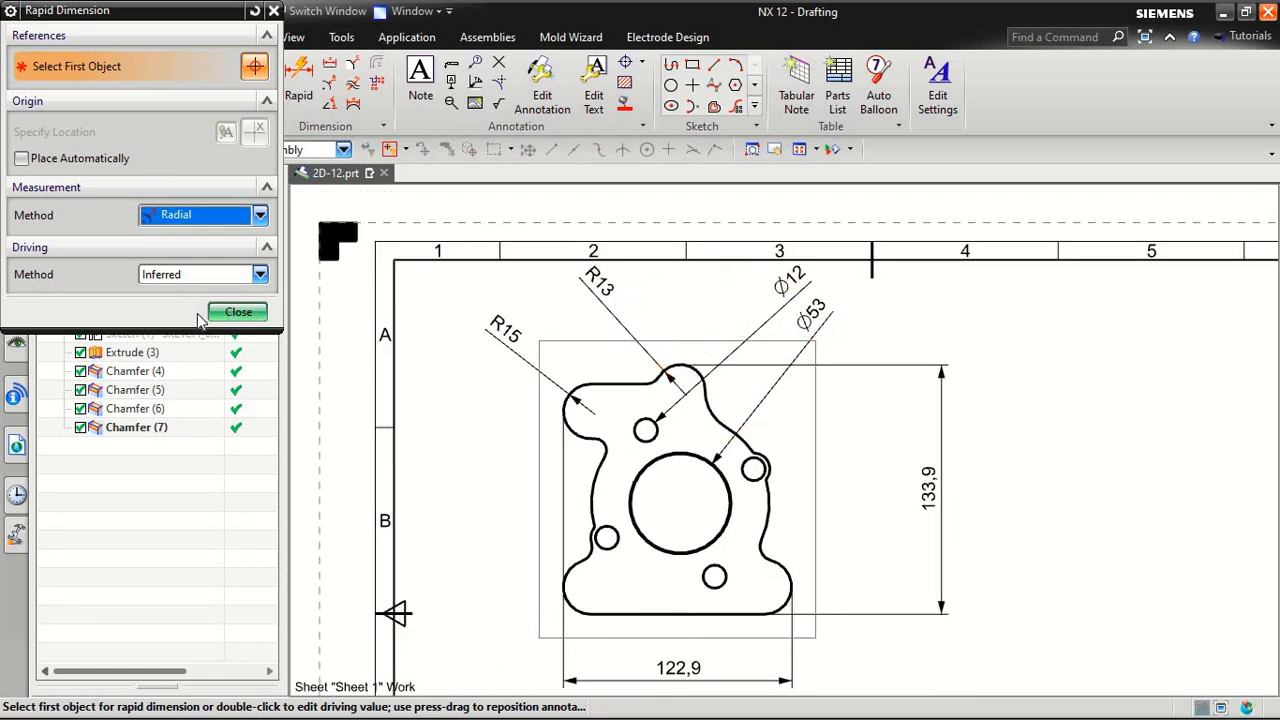
key(Escape)
Step: Dimension the vertical distance from the bottom edge to the lower-right small hole's center with the Inferred method, aligned with the overall height dimension
scroll(680, 415, down, 1)
scroll(824, 490, up, 1)
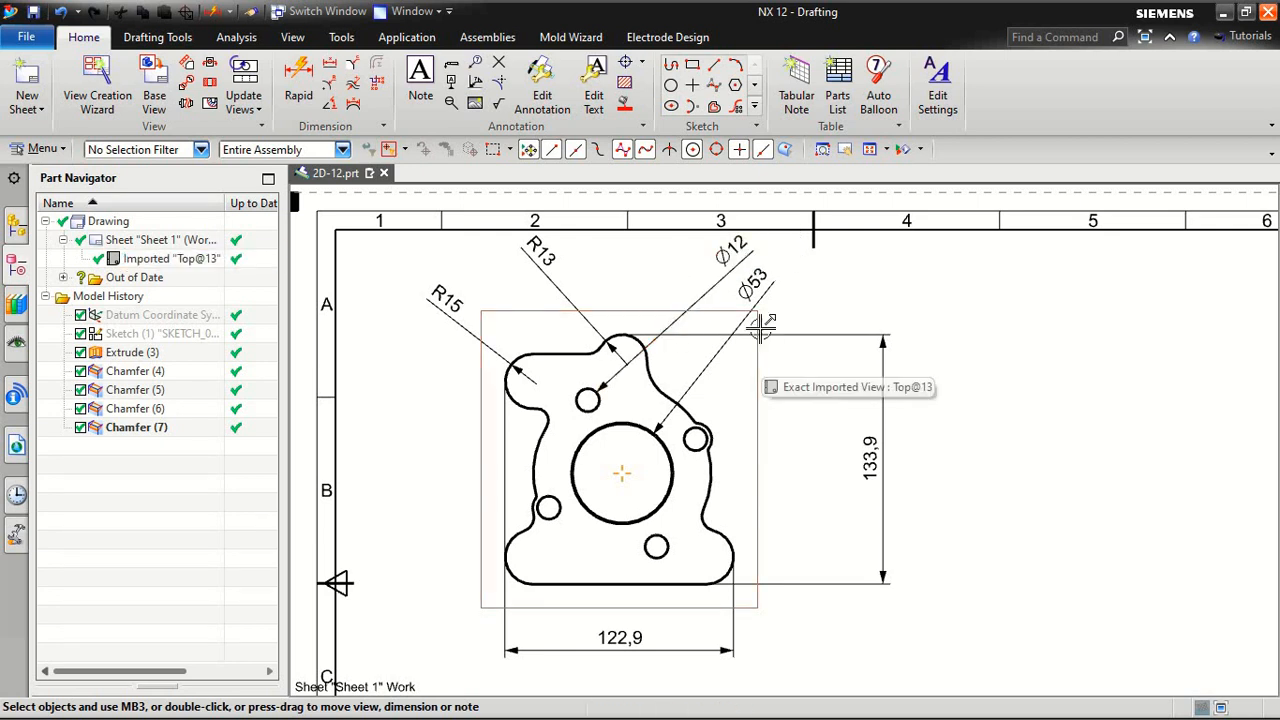
scroll(720, 445, up, 2)
scroll(772, 423, down, 1)
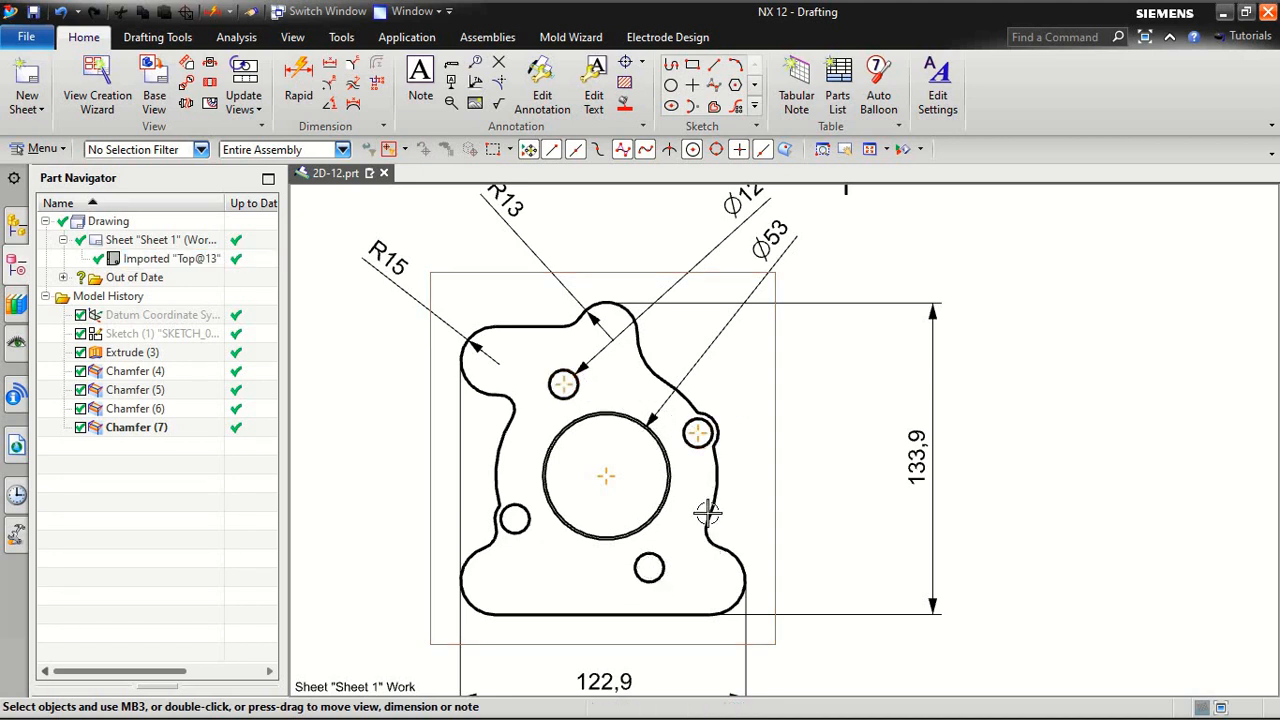
scroll(741, 610, down, 1)
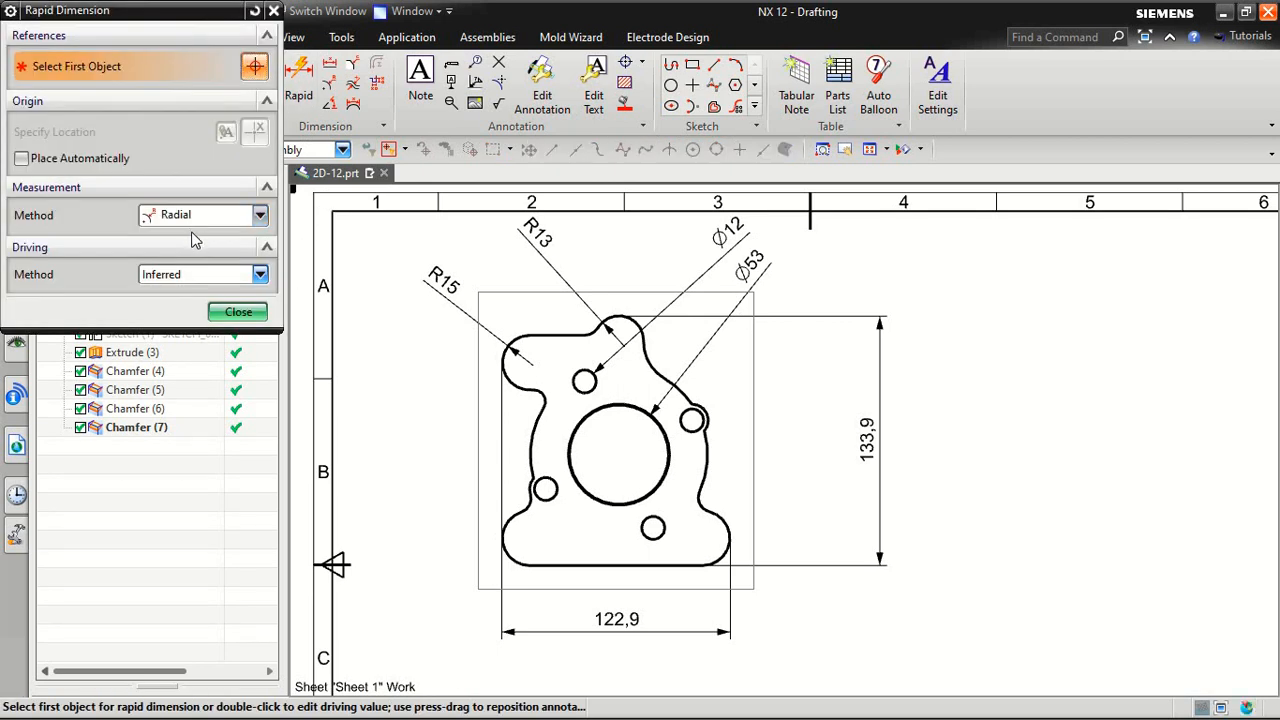
click(200, 215)
click(195, 237)
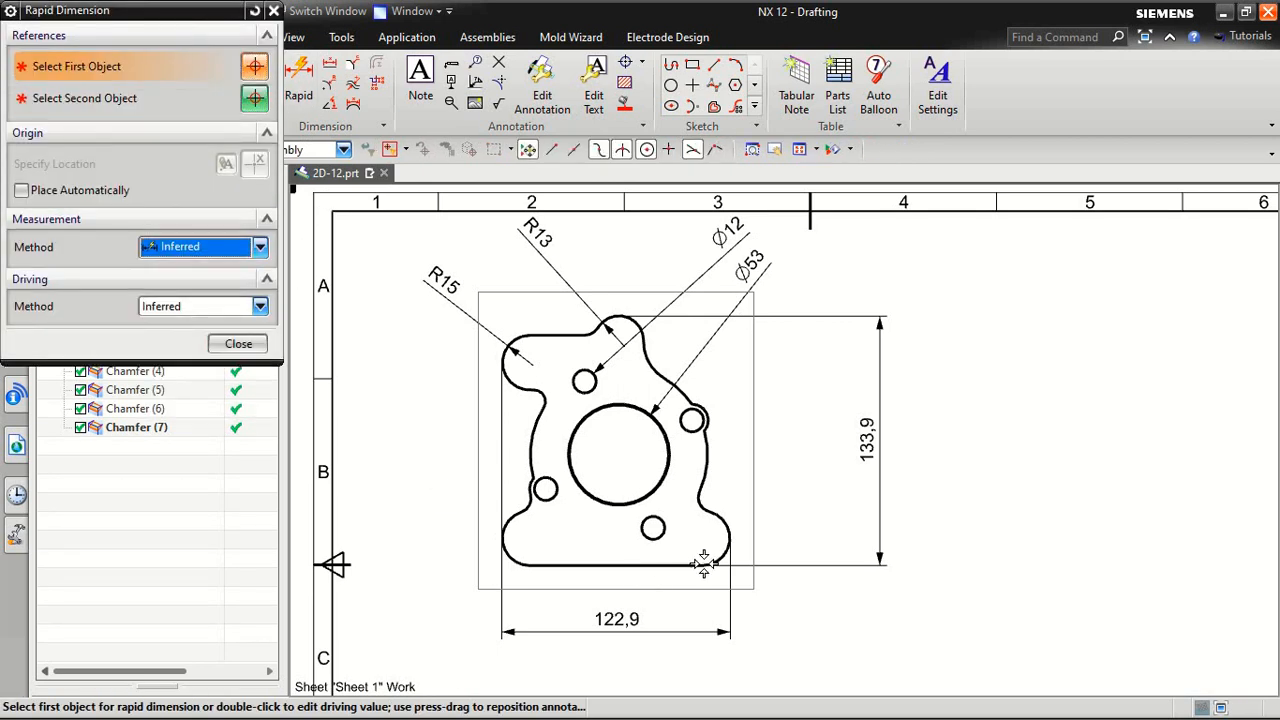
click(705, 563)
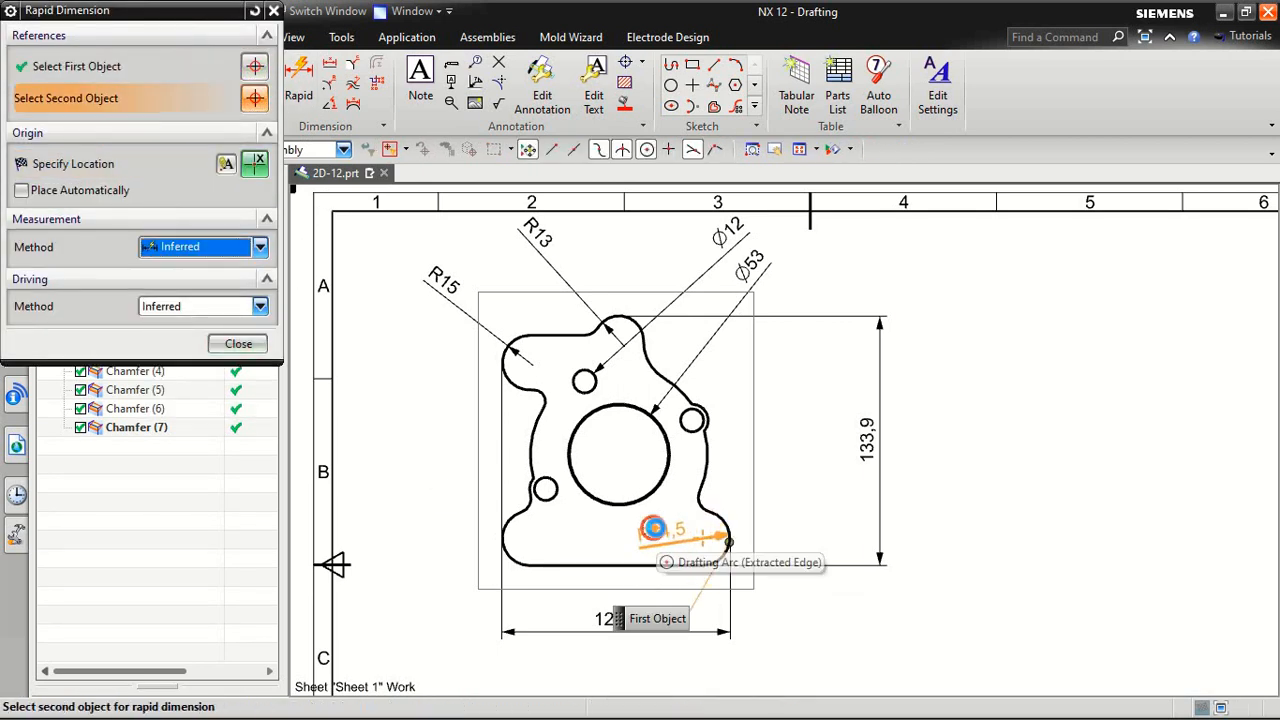
click(654, 528)
click(832, 540)
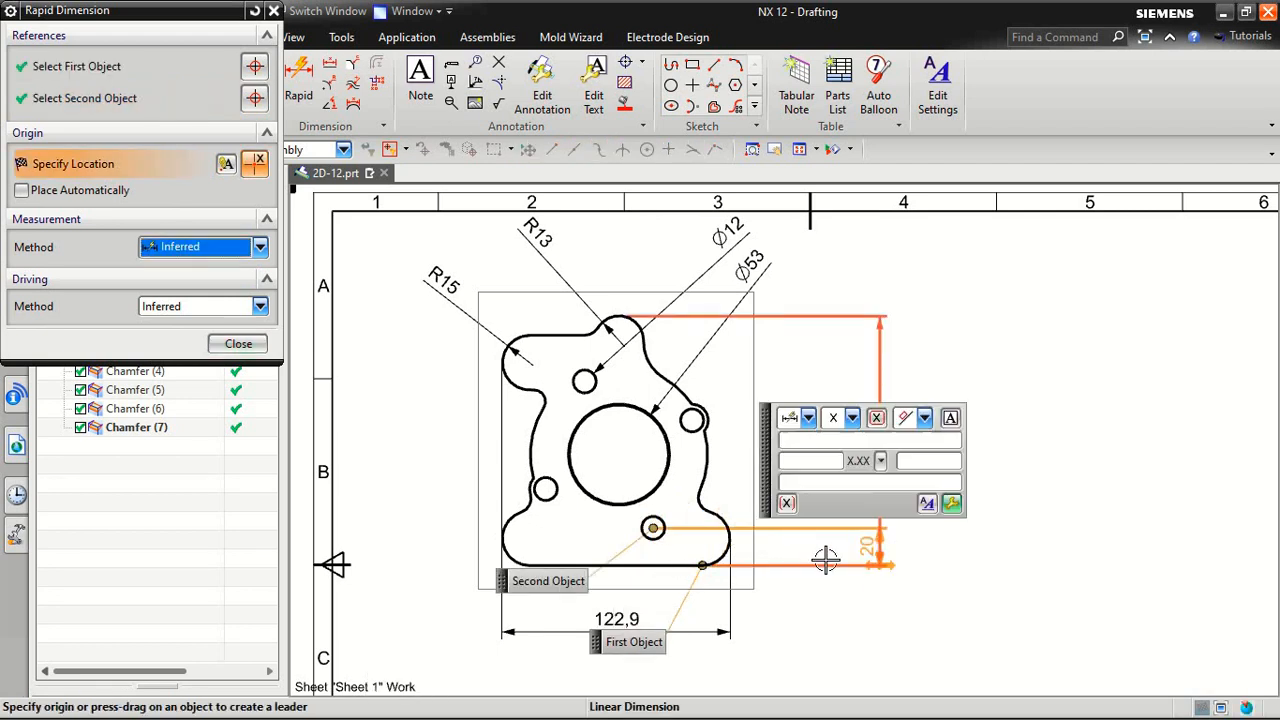
Step: Dimension the vertical distance between the central bore's center and the lower-right small hole's center, placed between the part and the overall height dimension
scroll(840, 520, up, 1)
scroll(860, 480, down, 1)
scroll(867, 481, up, 1)
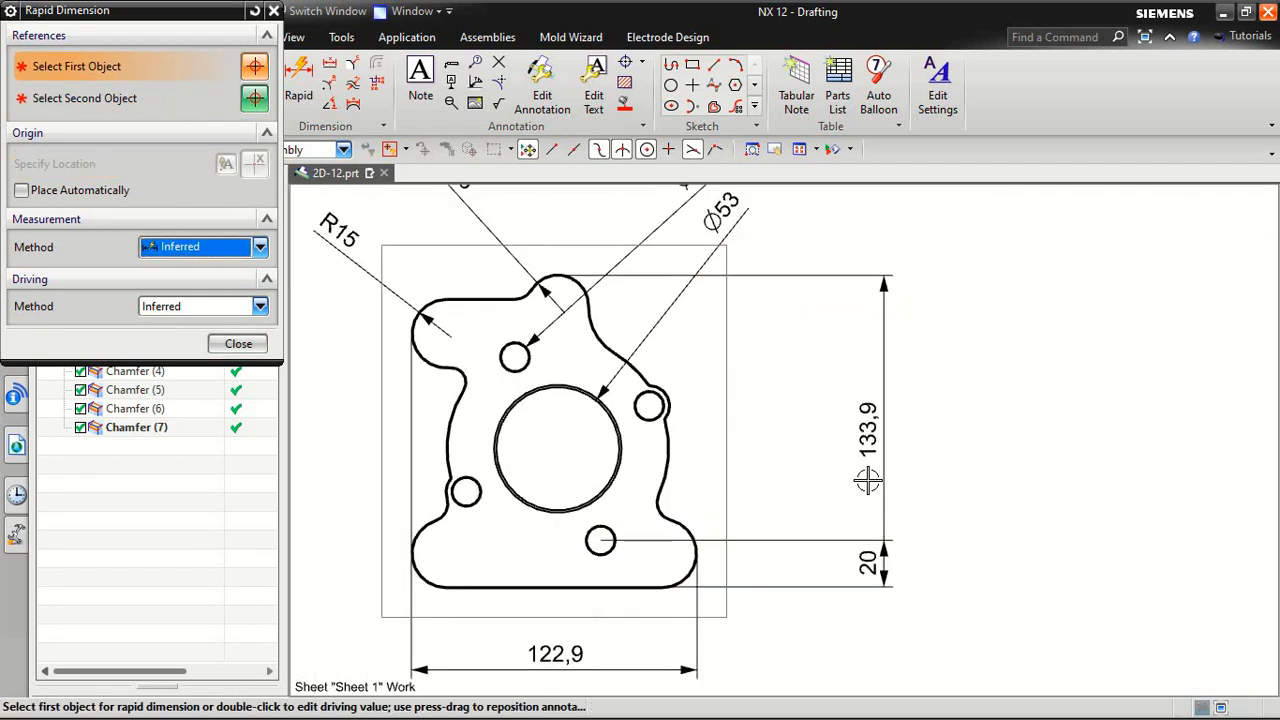
scroll(774, 447, down, 1)
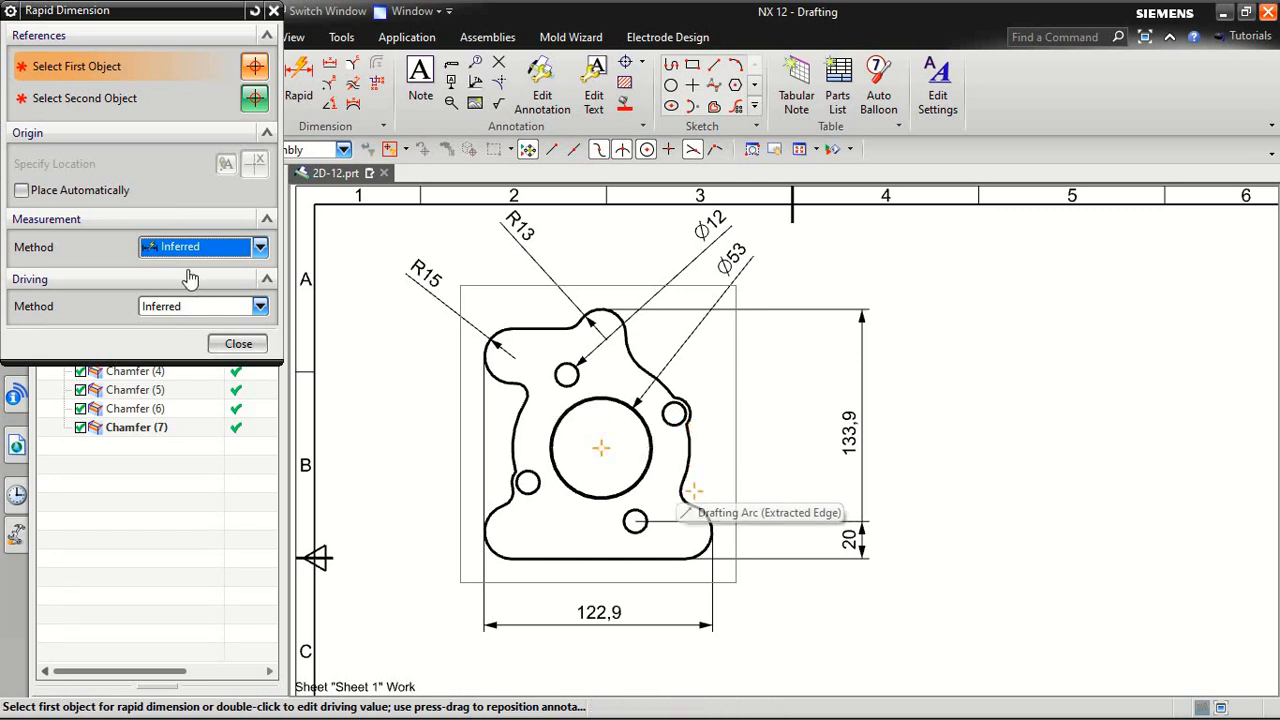
click(604, 446)
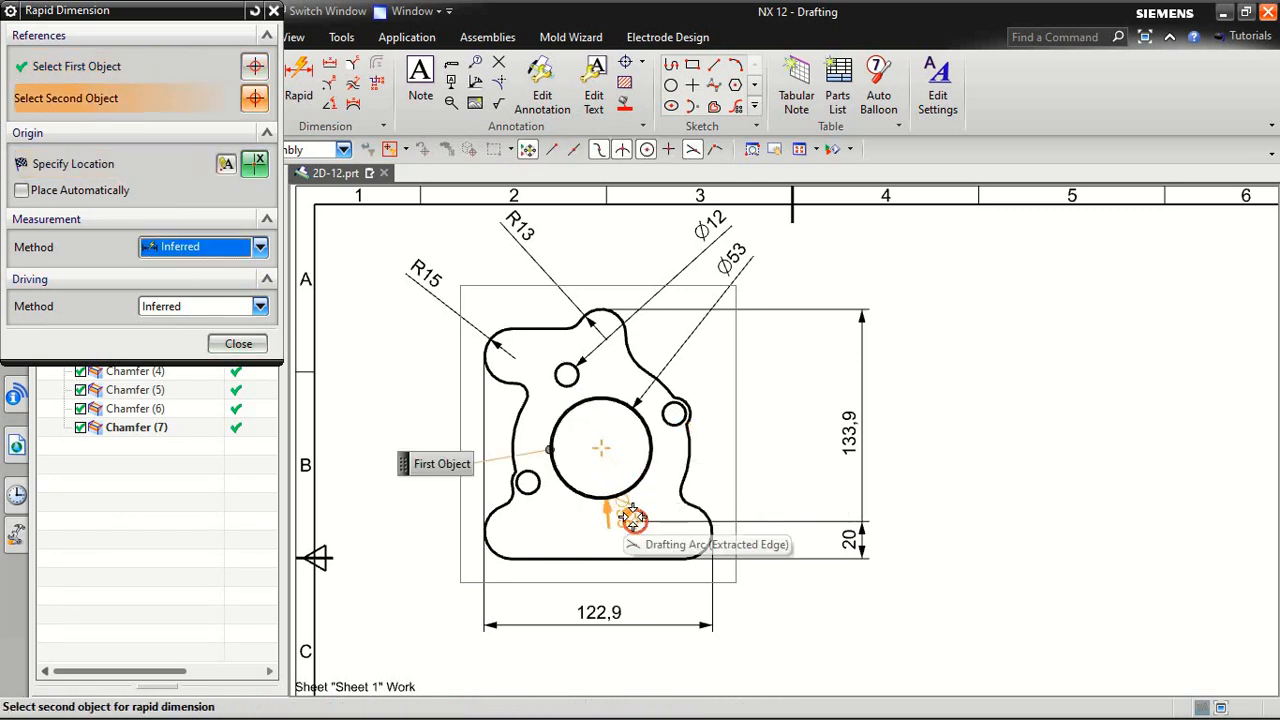
click(630, 517)
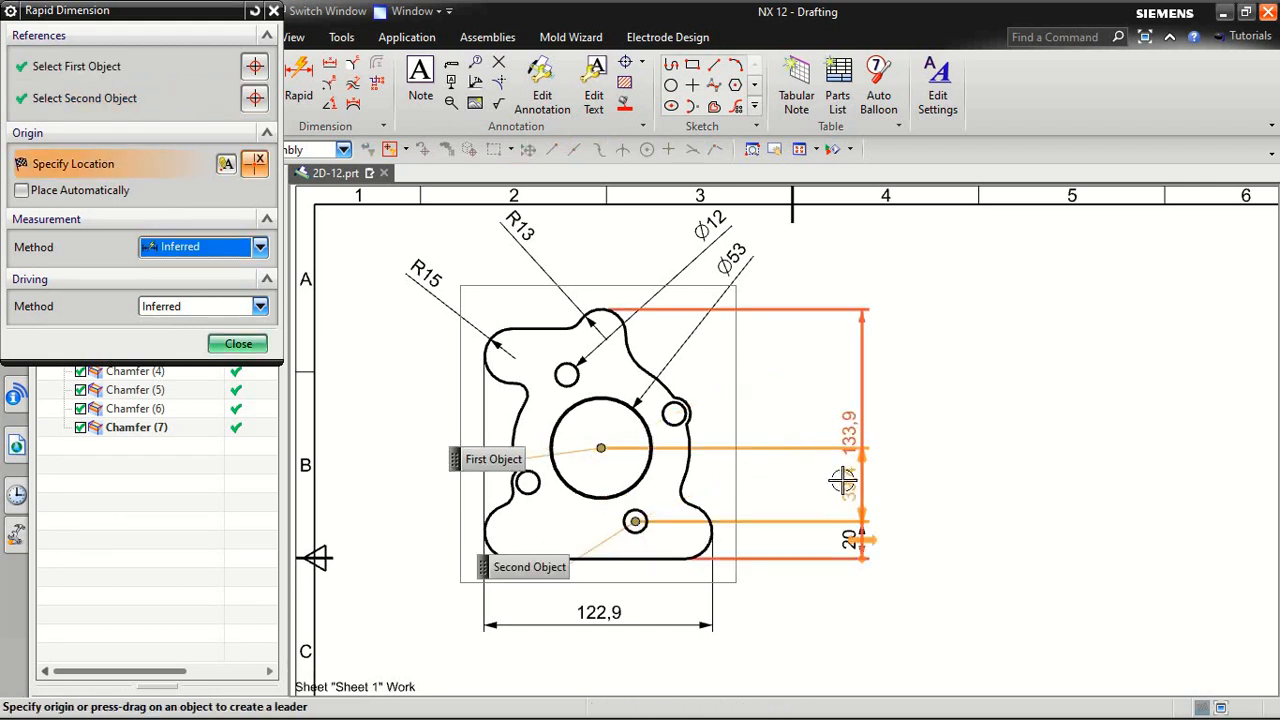
mouse_move(843, 482)
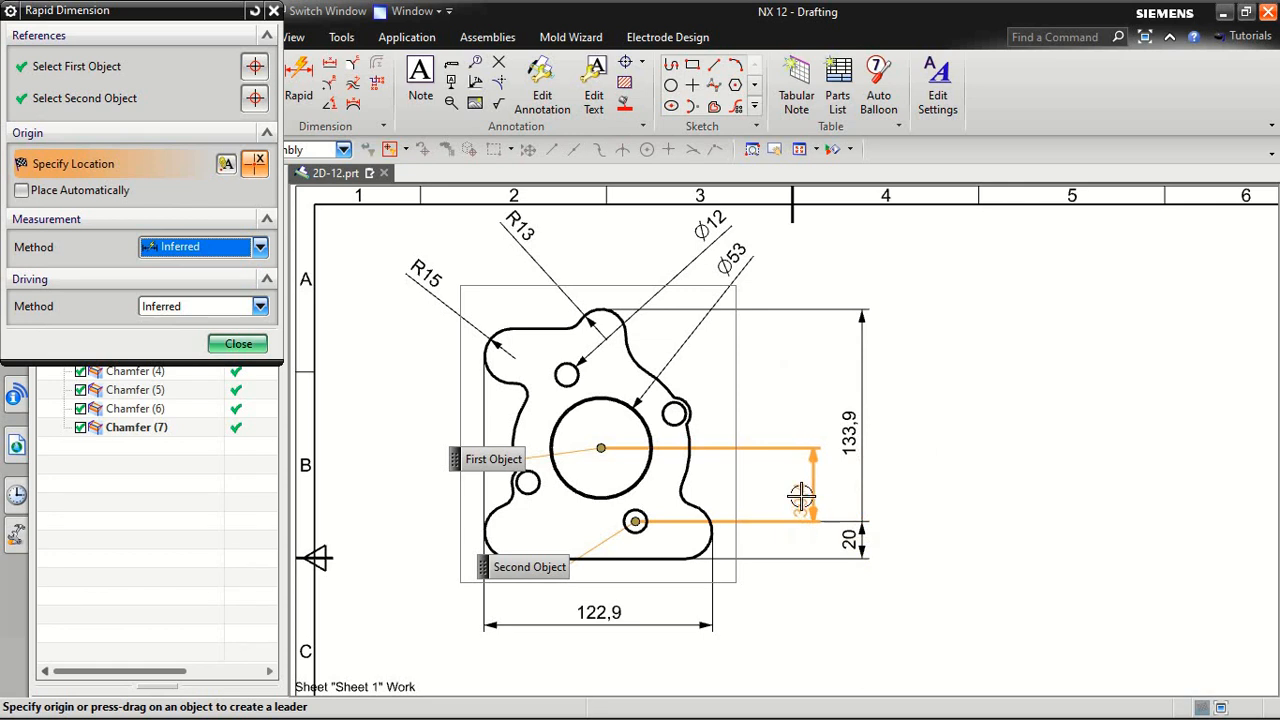
mouse_move(783, 481)
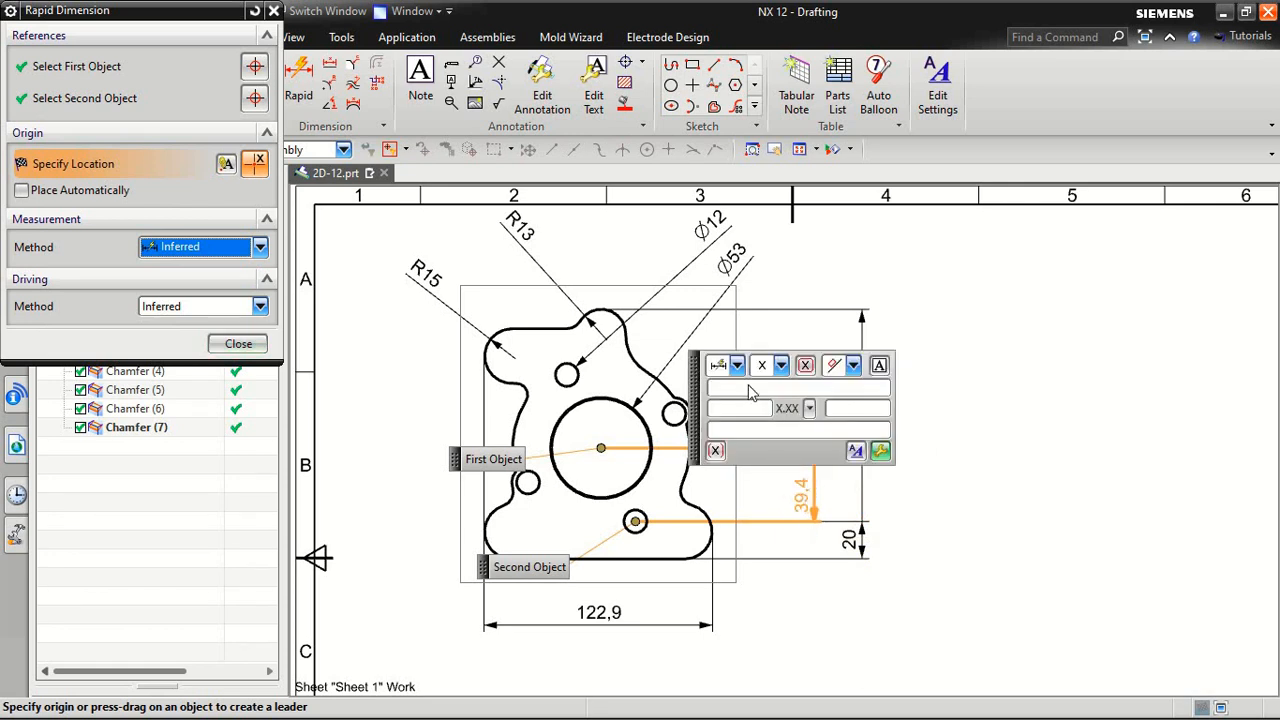
click(783, 478)
click(766, 480)
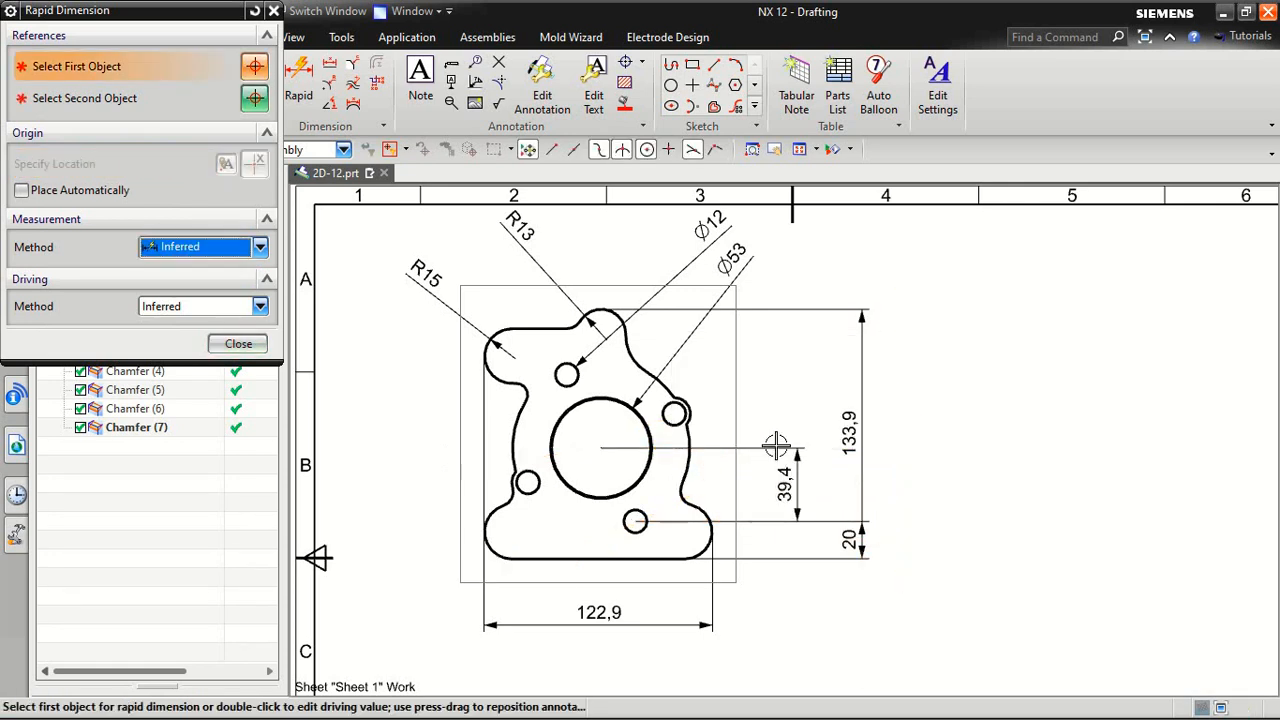
Step: Shift the overall width dimension's text toward the left along its dimension line
scroll(790, 395, up, 3)
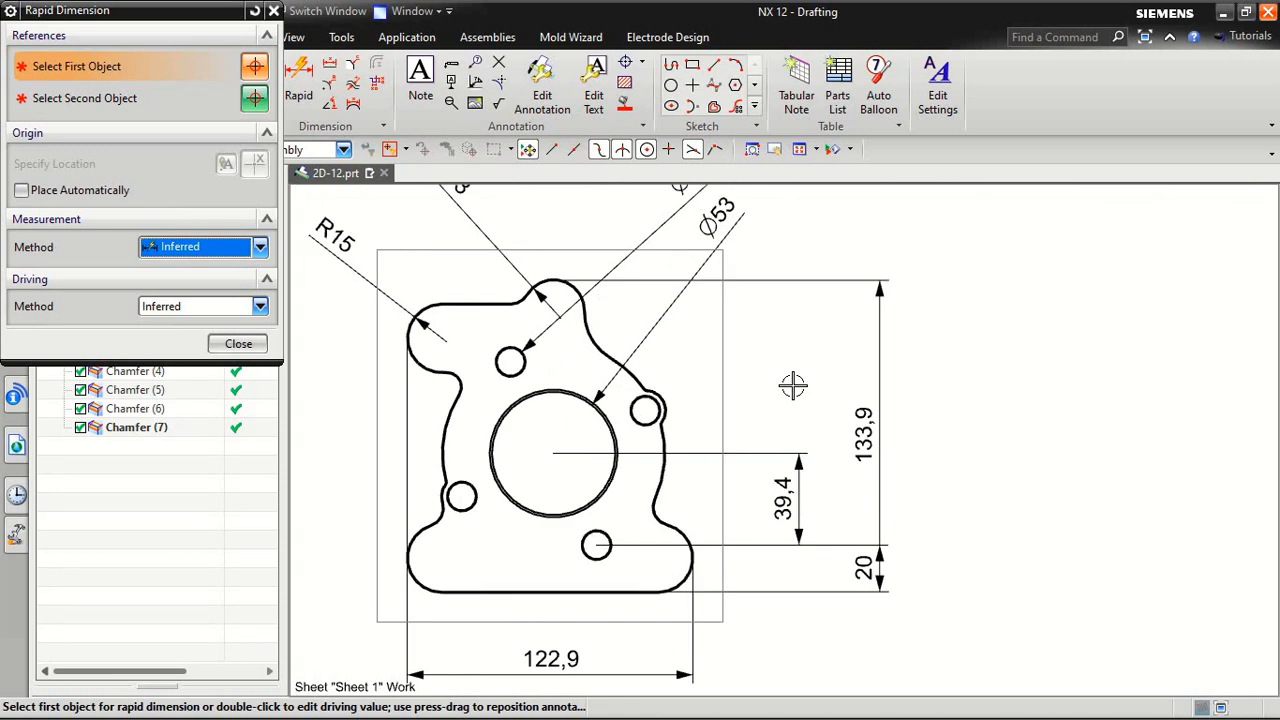
scroll(651, 523, down, 3)
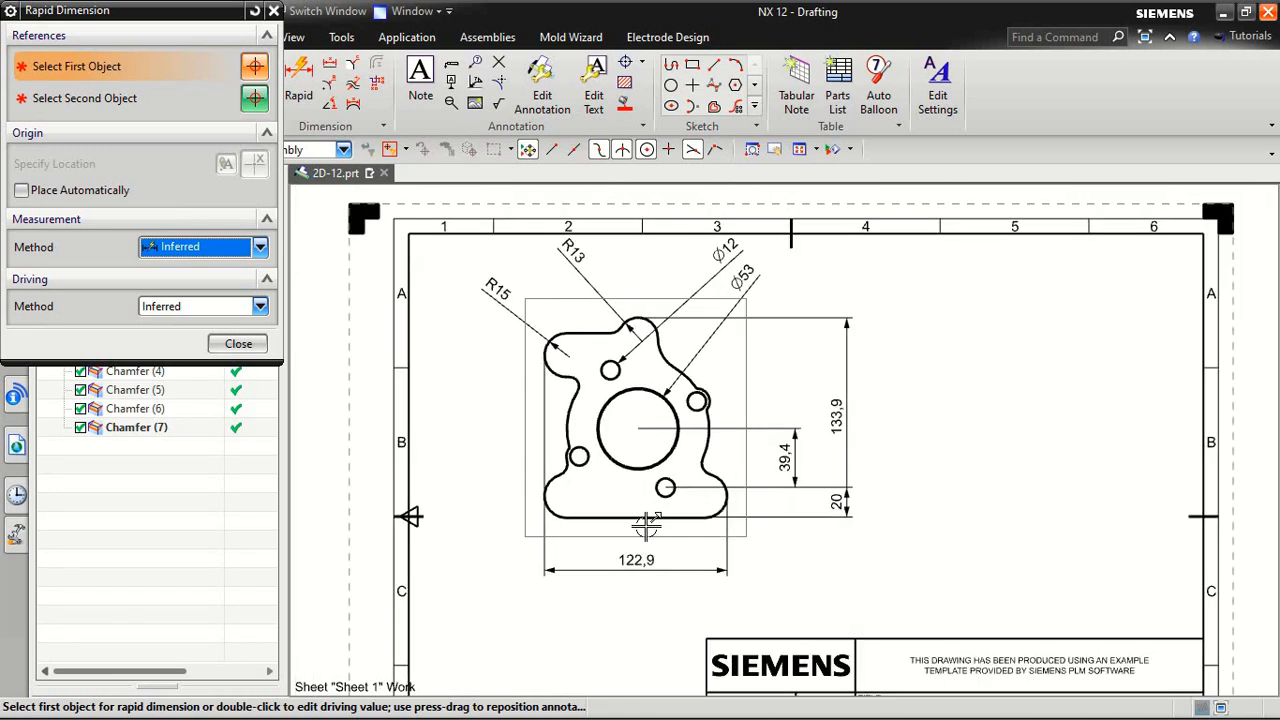
scroll(590, 590, up, 3)
drag(570, 594, 522, 592)
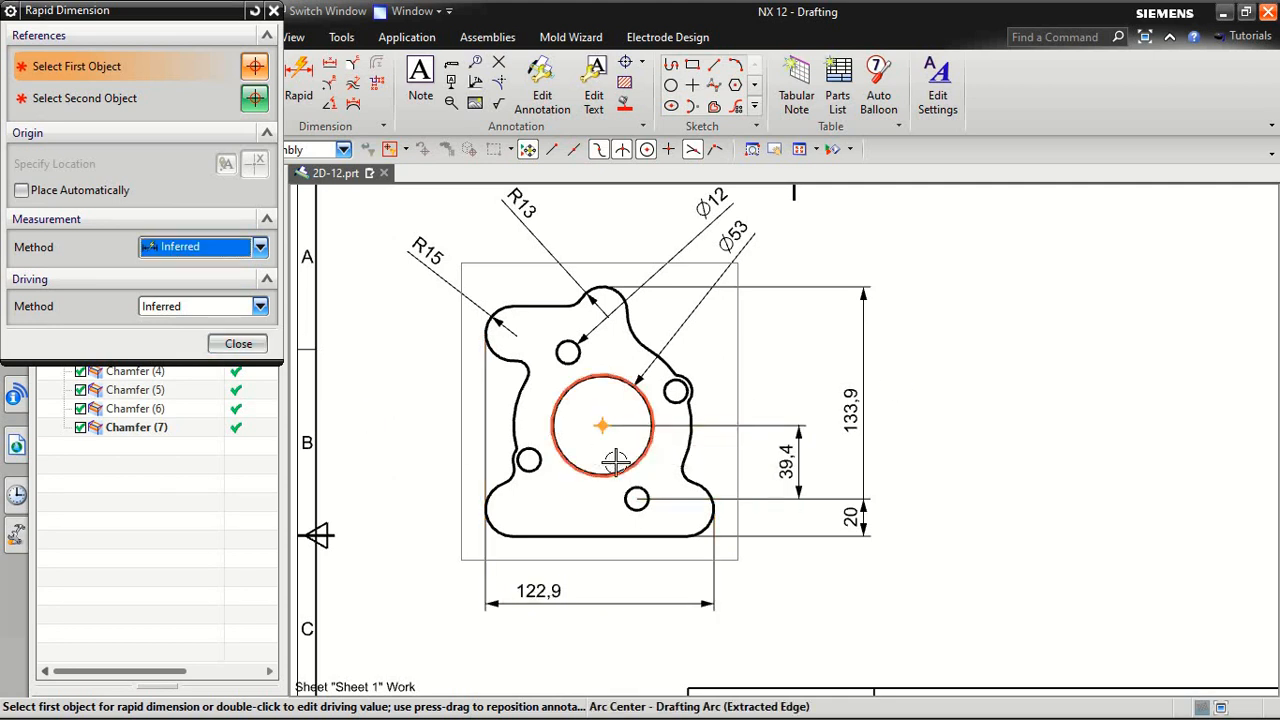
Step: Dimension the horizontal distance between the central bore's and lower-right small hole's centers, with its text to the right in line with the overall width dimension
click(603, 423)
click(728, 540)
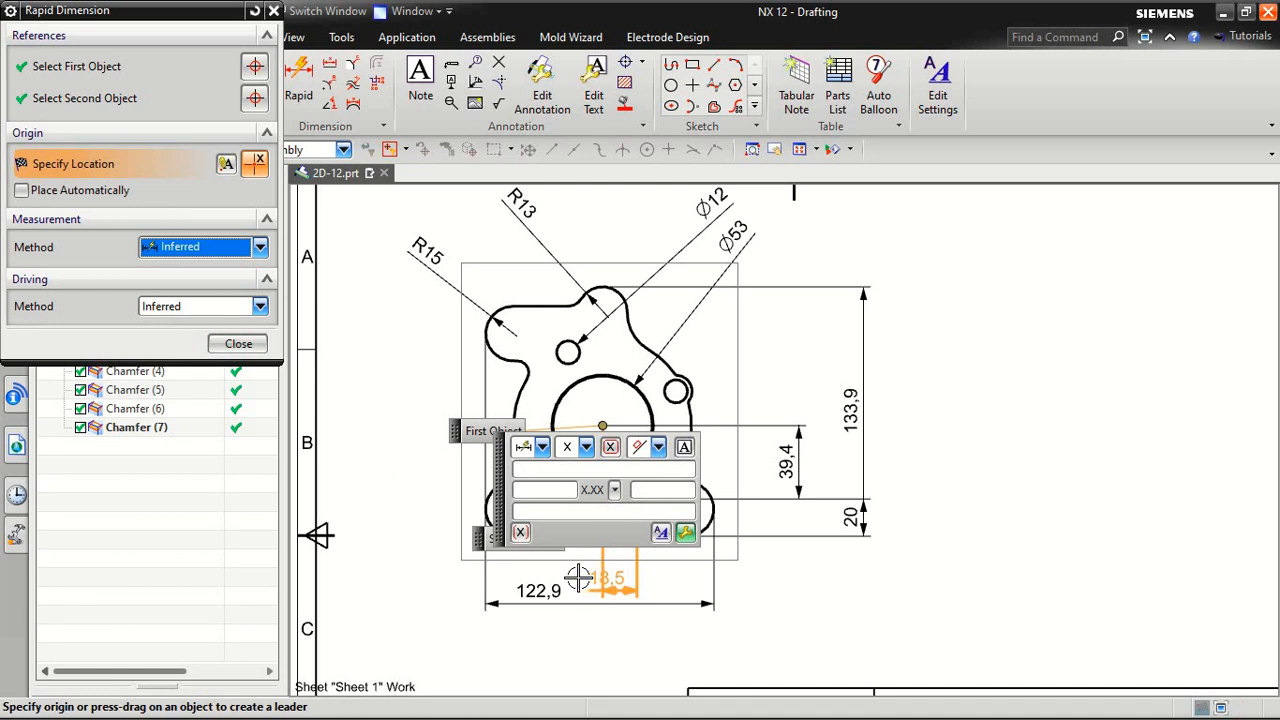
click(578, 578)
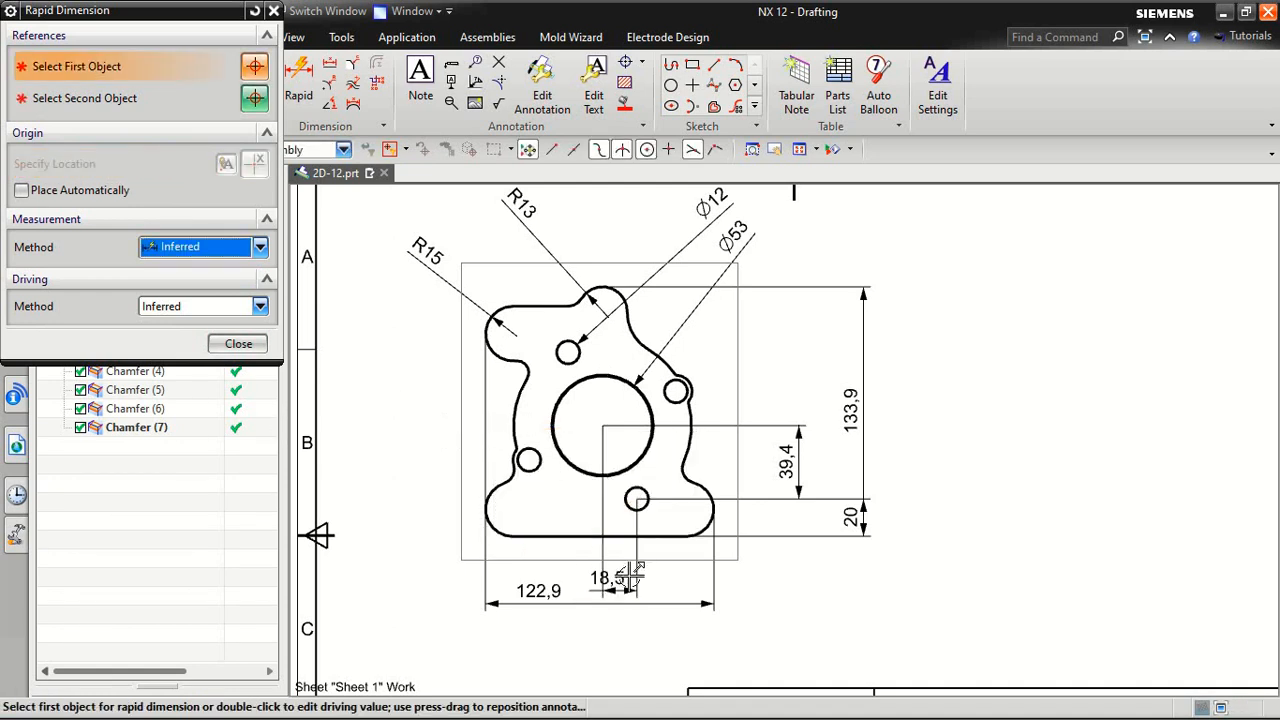
scroll(630, 577, up, 2)
drag(573, 588, 683, 598)
shift+middle_drag(333, 392, 323, 395)
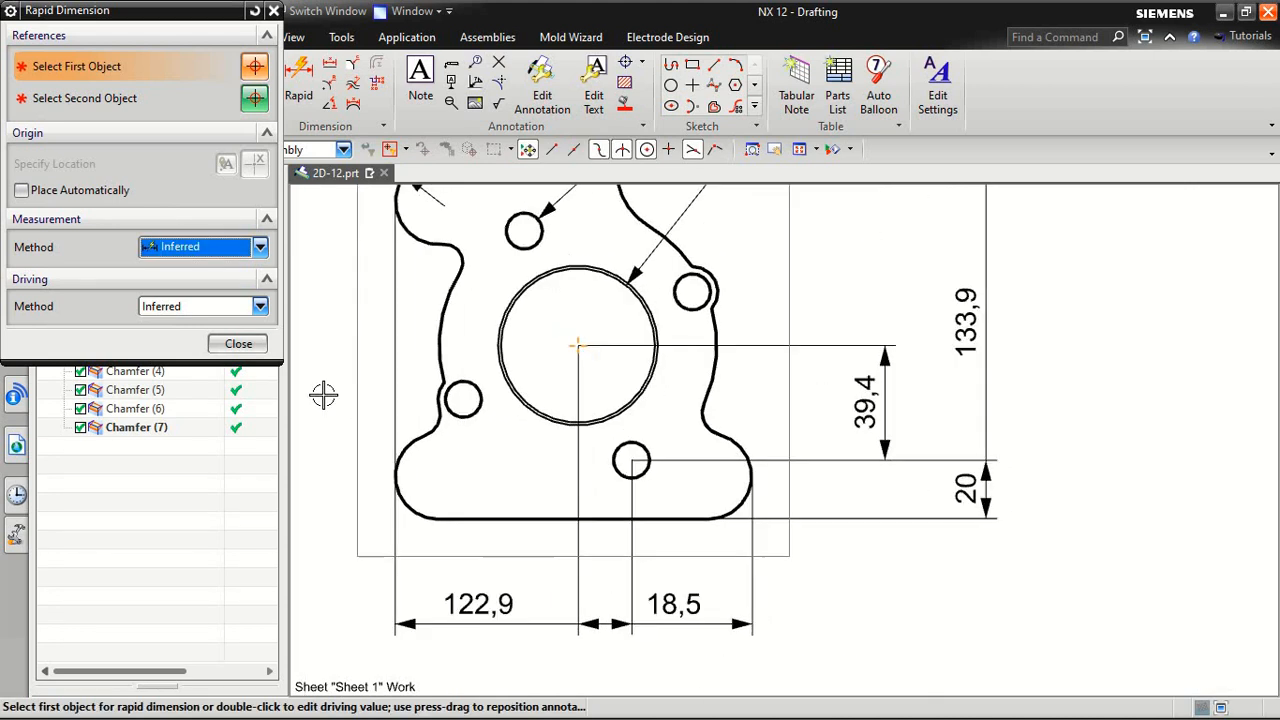
scroll(750, 498, down, 2)
scroll(865, 360, down, 1)
scroll(957, 312, up, 1)
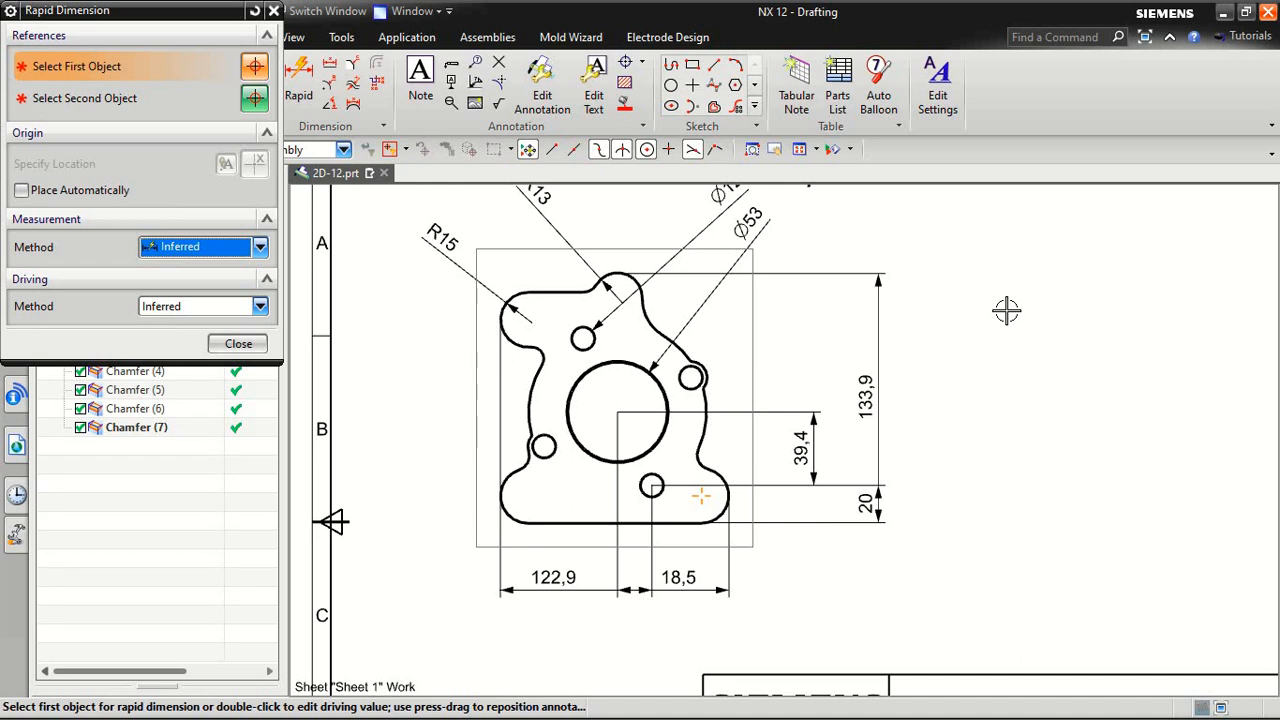
scroll(648, 416, up, 2)
scroll(712, 351, down, 3)
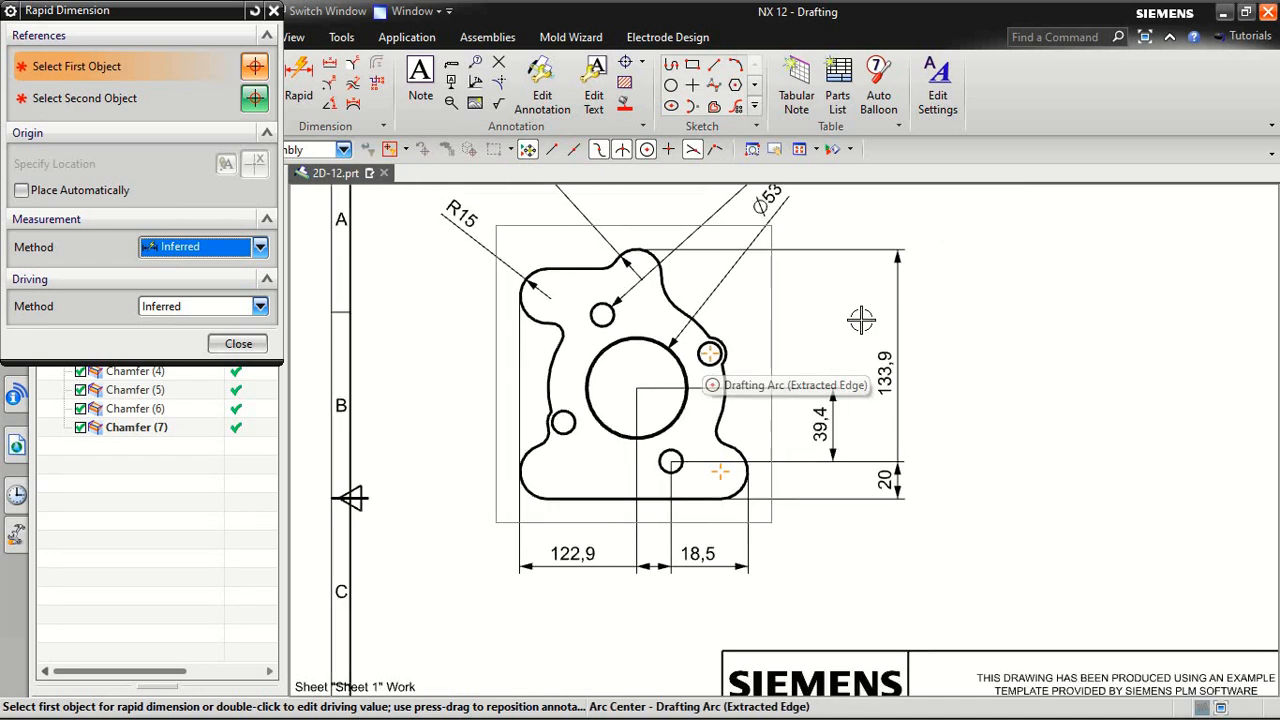
scroll(857, 320, up, 1)
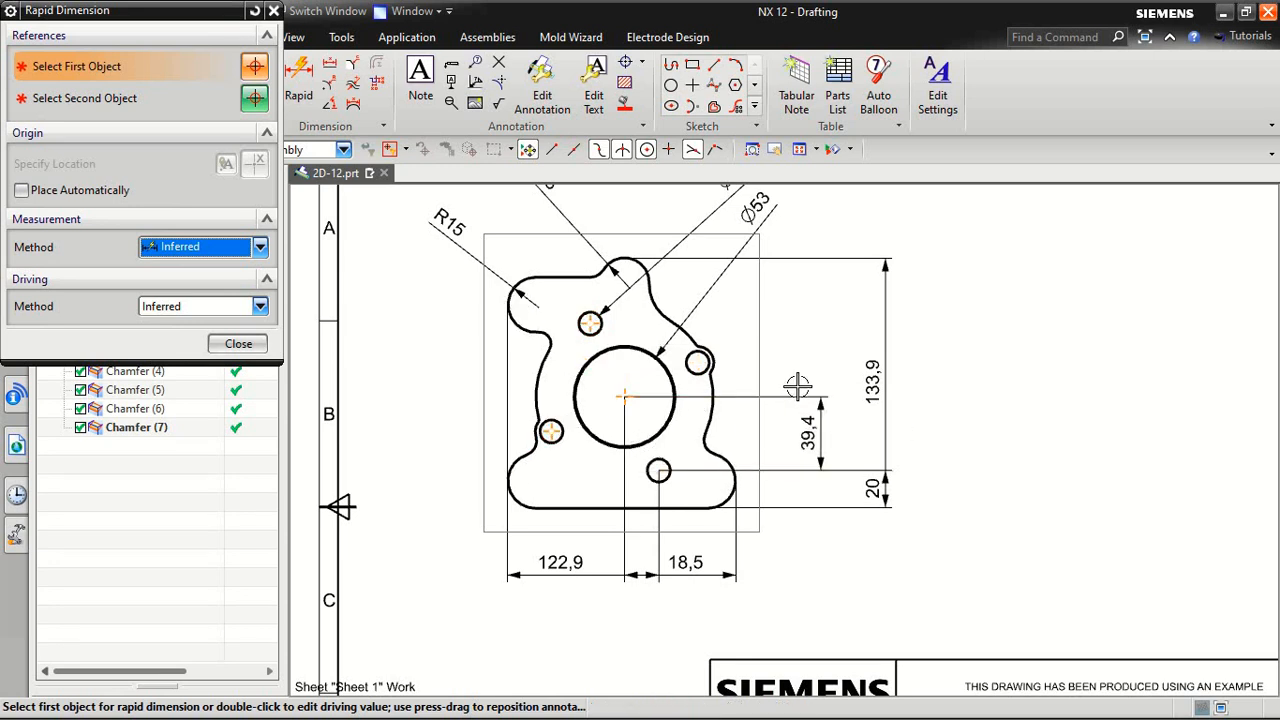
scroll(797, 386, down, 1)
scroll(780, 440, up, 1)
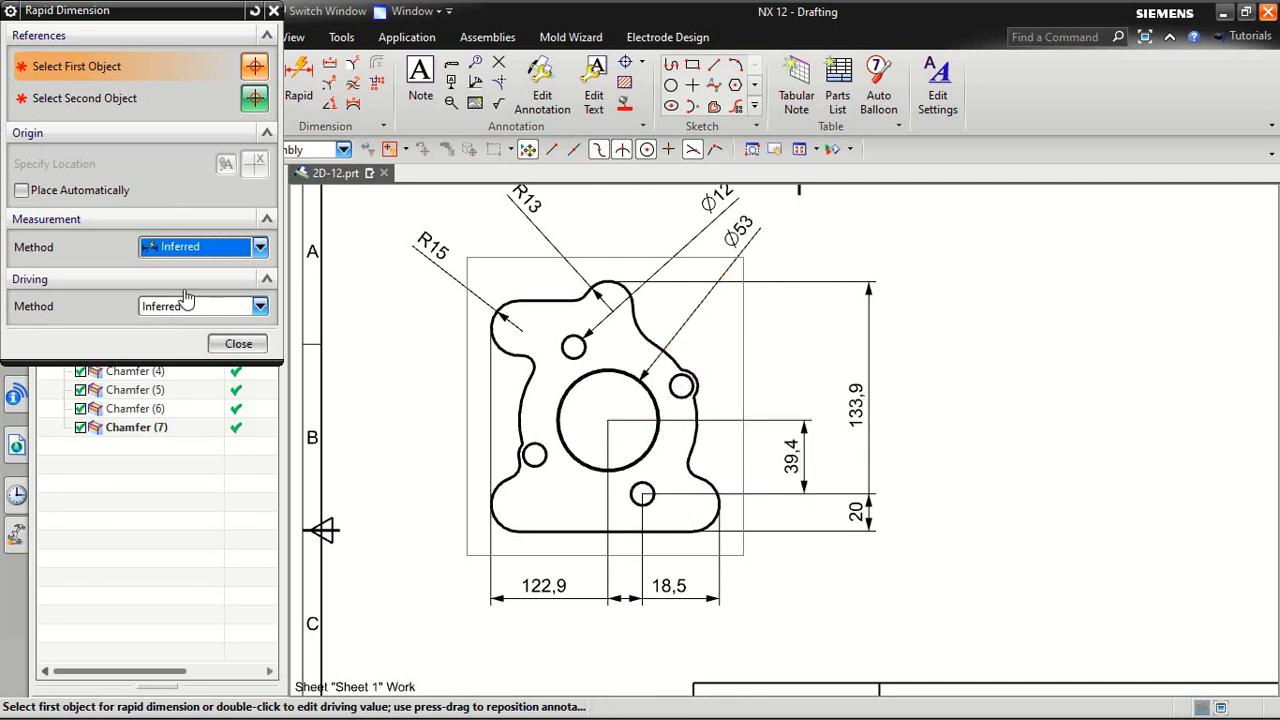
Step: Dimension the vertical distance between the central bore's and right small hole's centers, aligned with the lower hole's vertical dimension, its text above the upper extension line
click(610, 370)
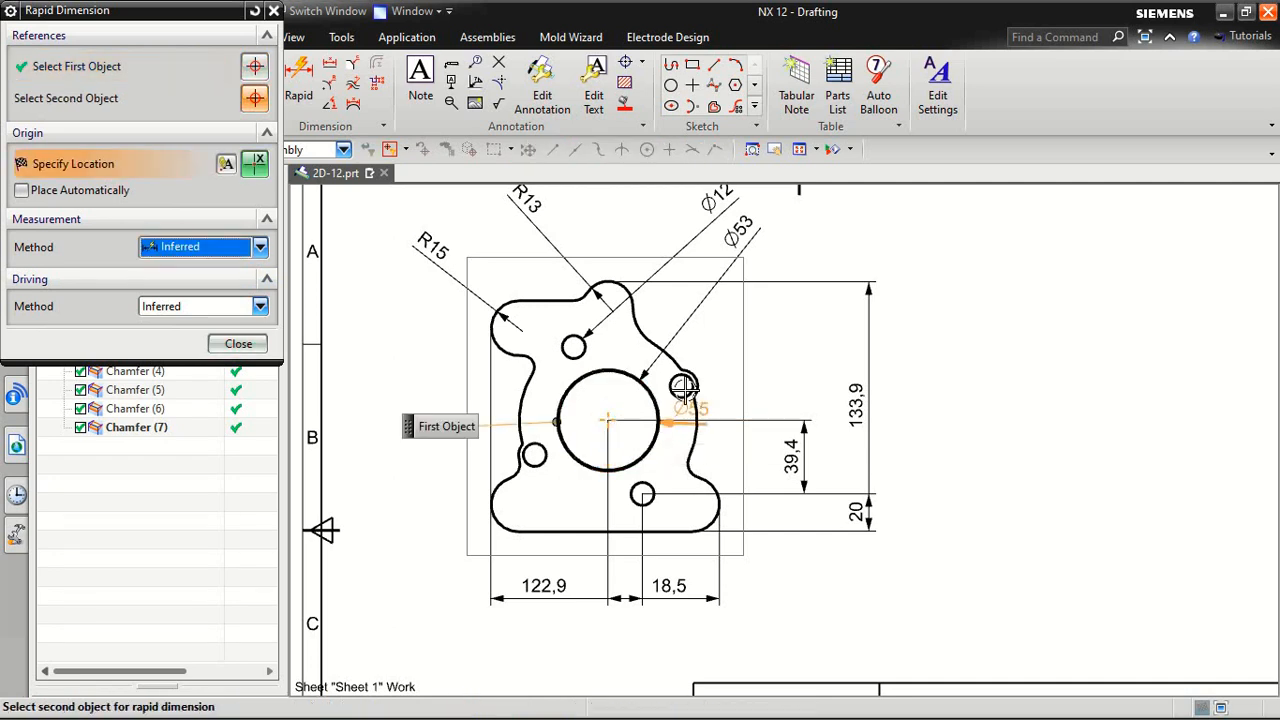
scroll(690, 386, up, 4)
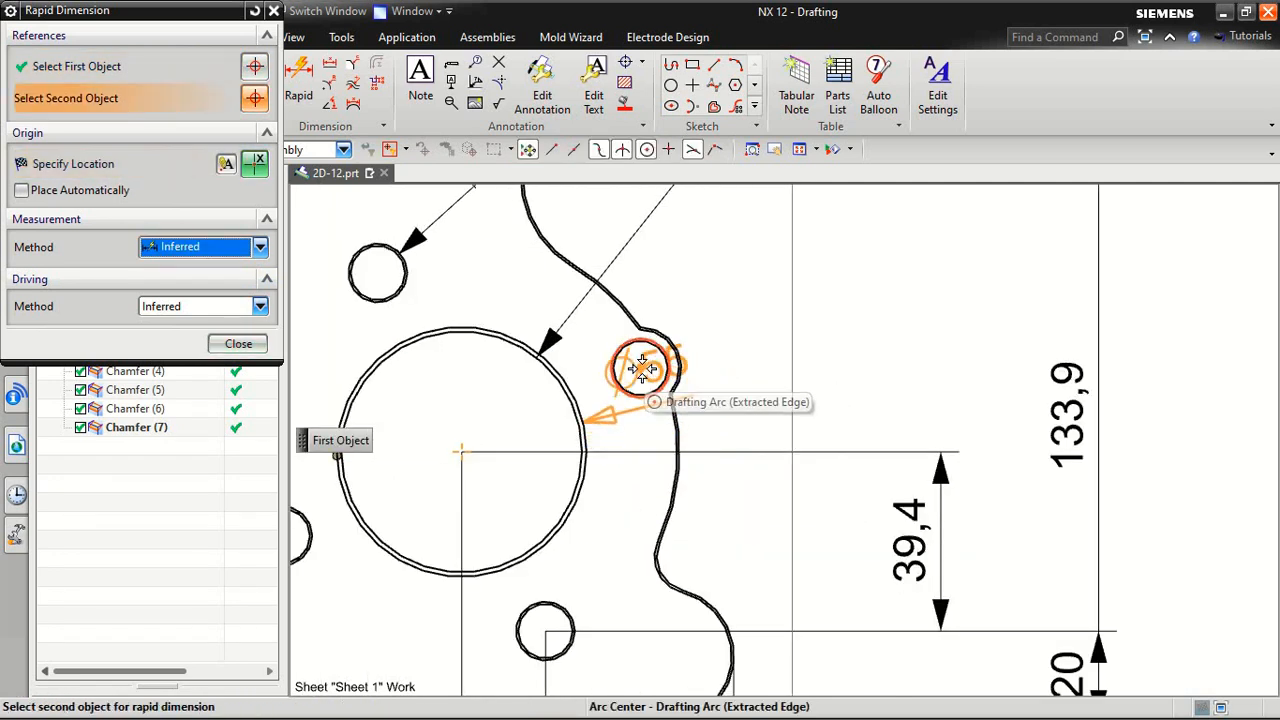
click(641, 368)
scroll(643, 445, down, 2)
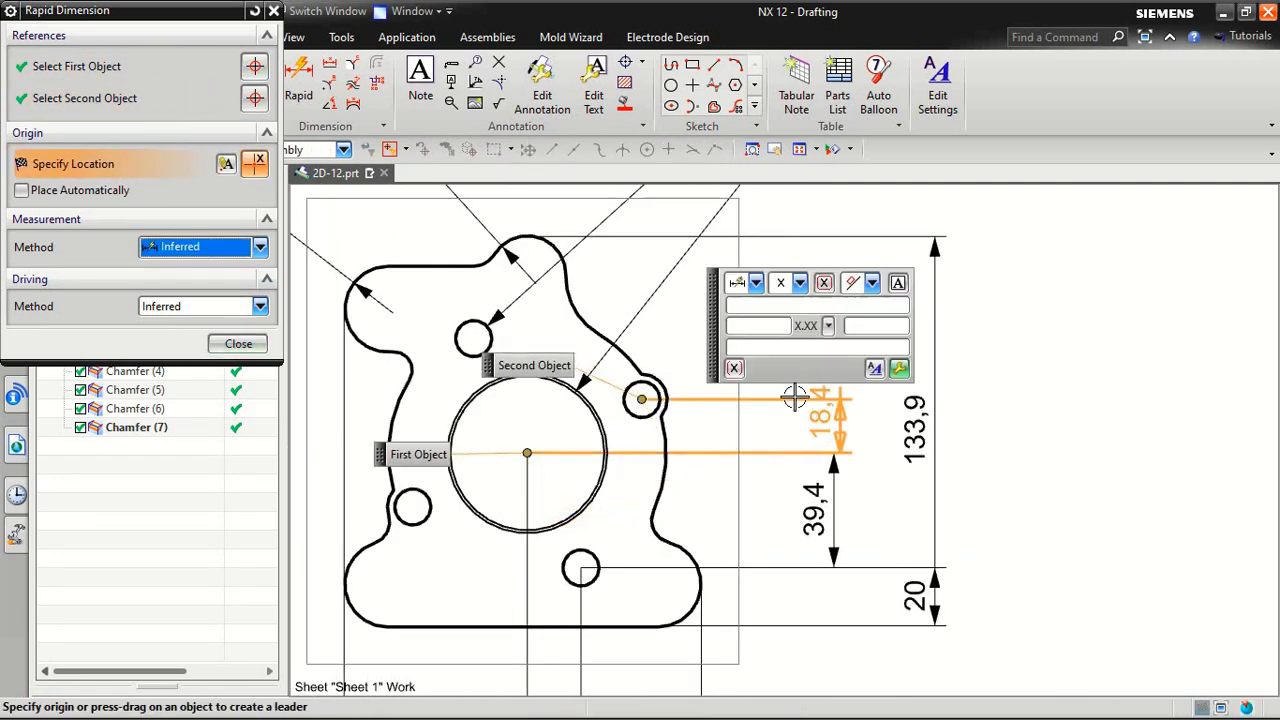
click(783, 426)
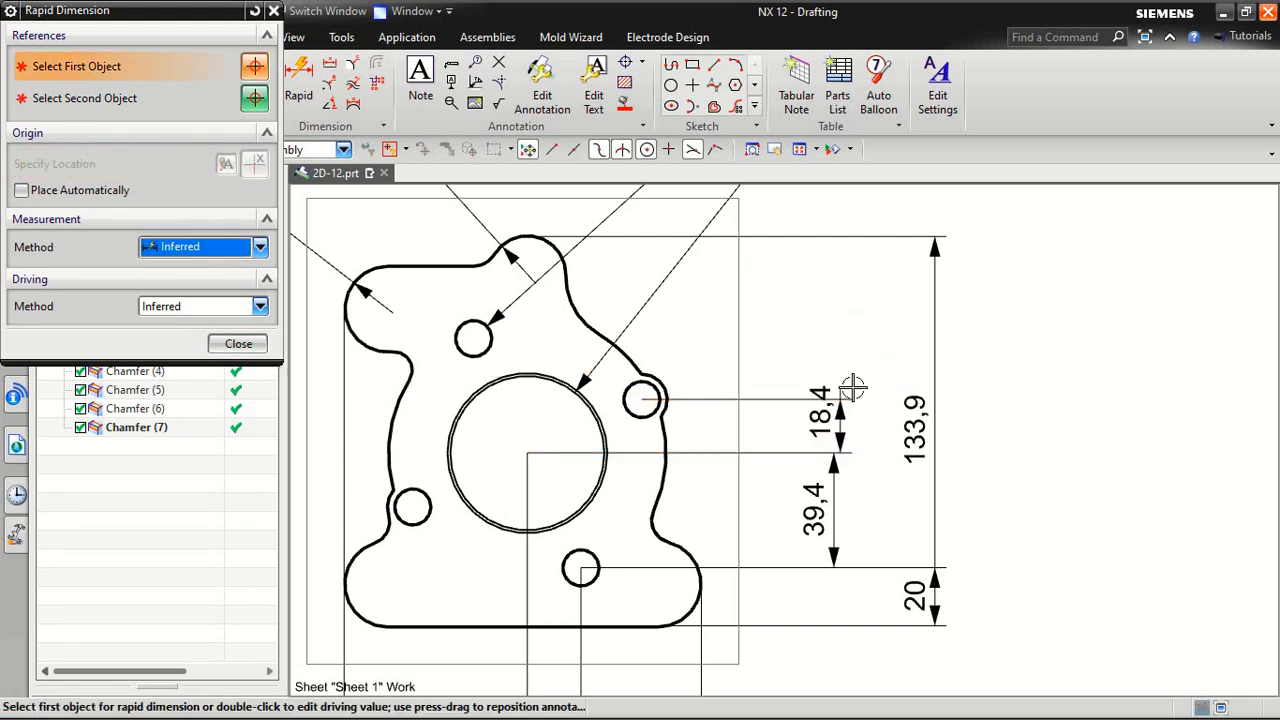
scroll(836, 388, up, 2)
drag(824, 420, 800, 355)
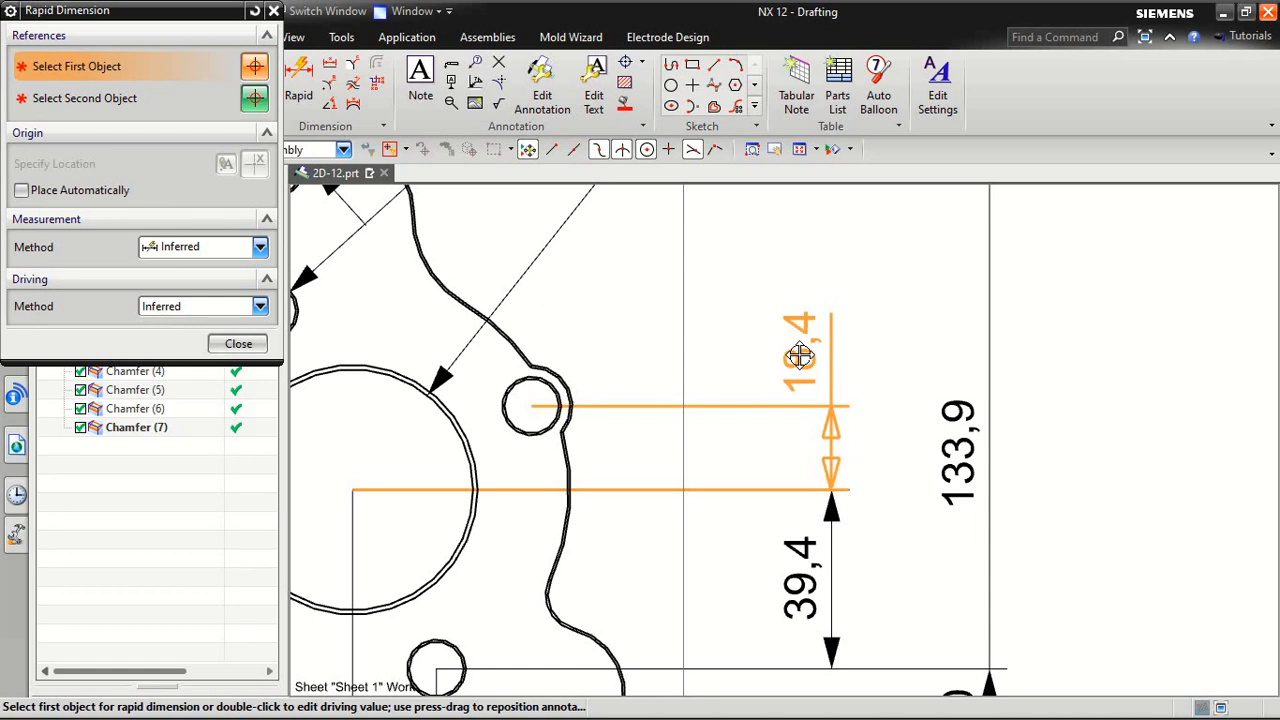
scroll(880, 437, down, 4)
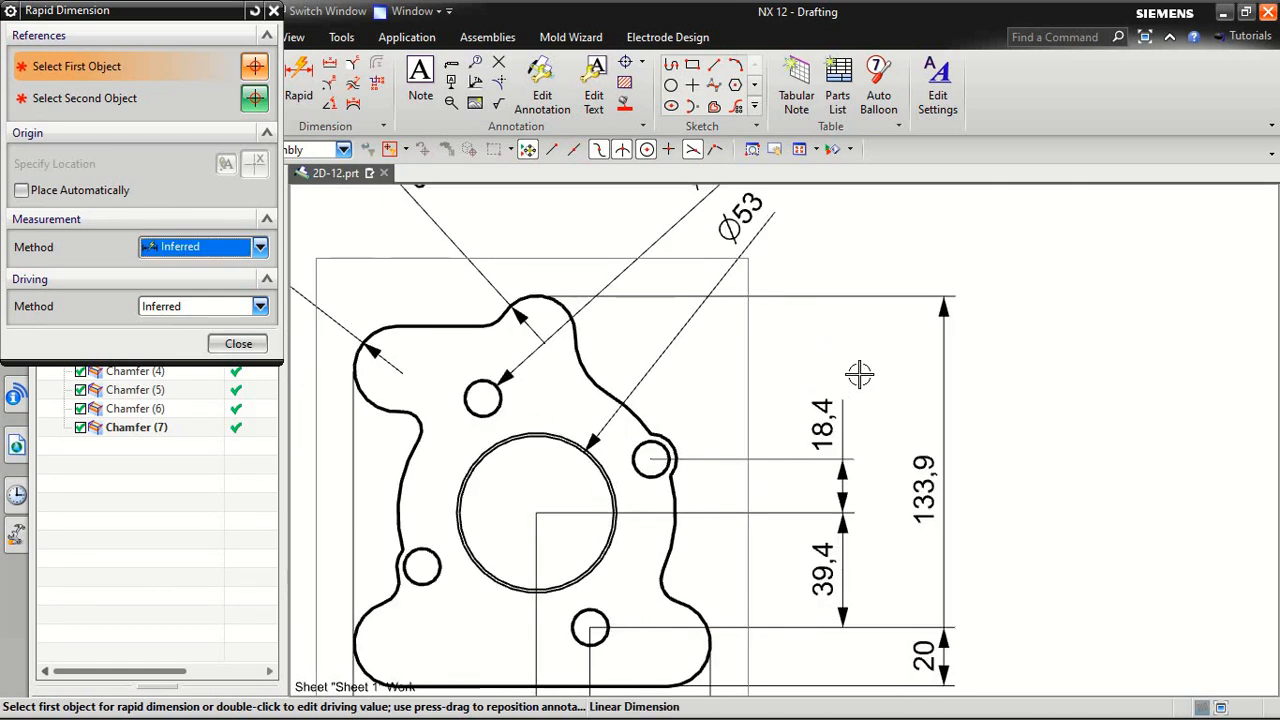
Step: Move the small hole's Ø12 text between the R15 and R13 texts and the bore's Ø53 text just right of R13, above the part
scroll(860, 374, down, 3)
scroll(607, 280, up, 3)
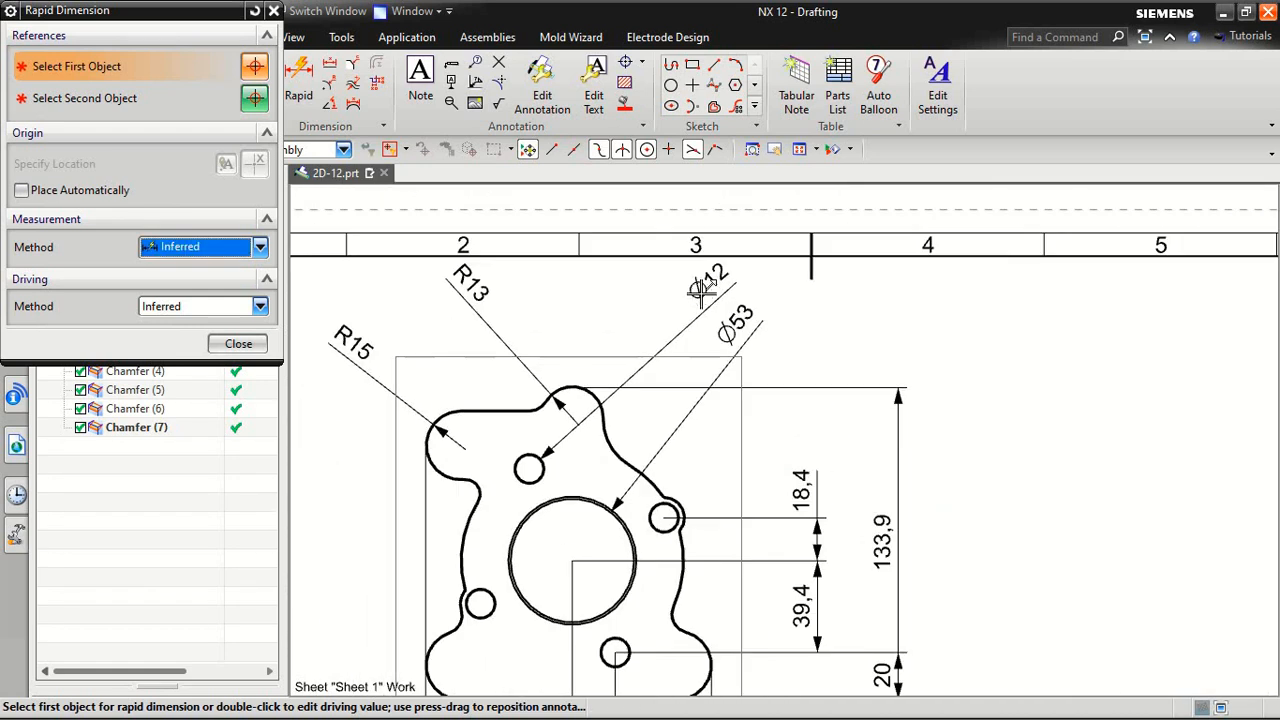
drag(607, 280, 390, 300)
drag(674, 323, 552, 296)
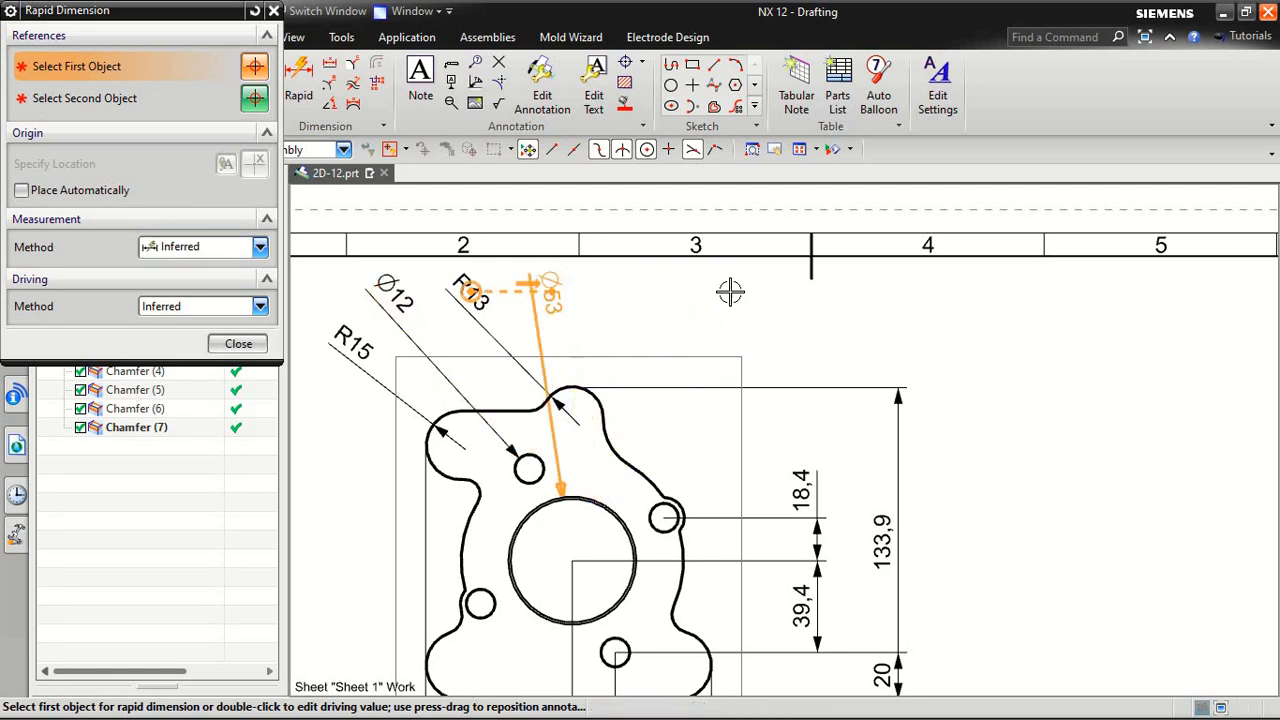
Step: Dimension the horizontal distance between the central bore's center and the right small hole's center, placed above the part
scroll(727, 345, down, 1)
scroll(740, 446, up, 1)
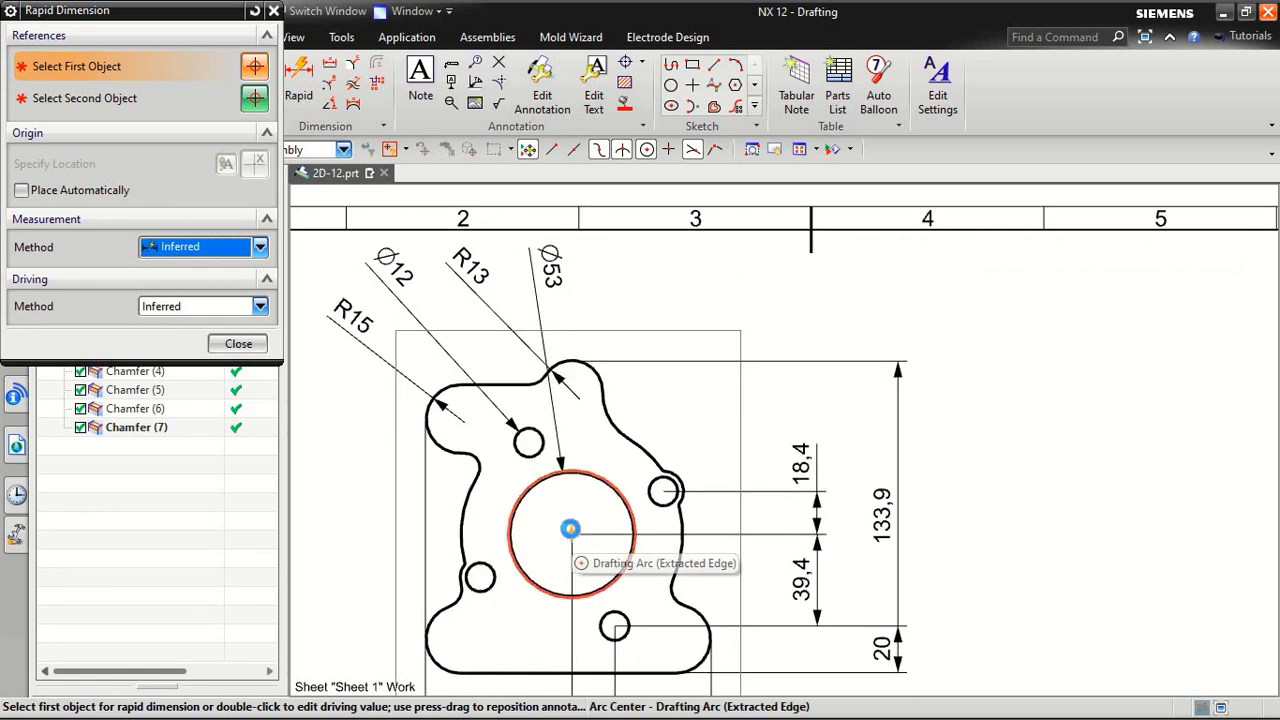
click(571, 530)
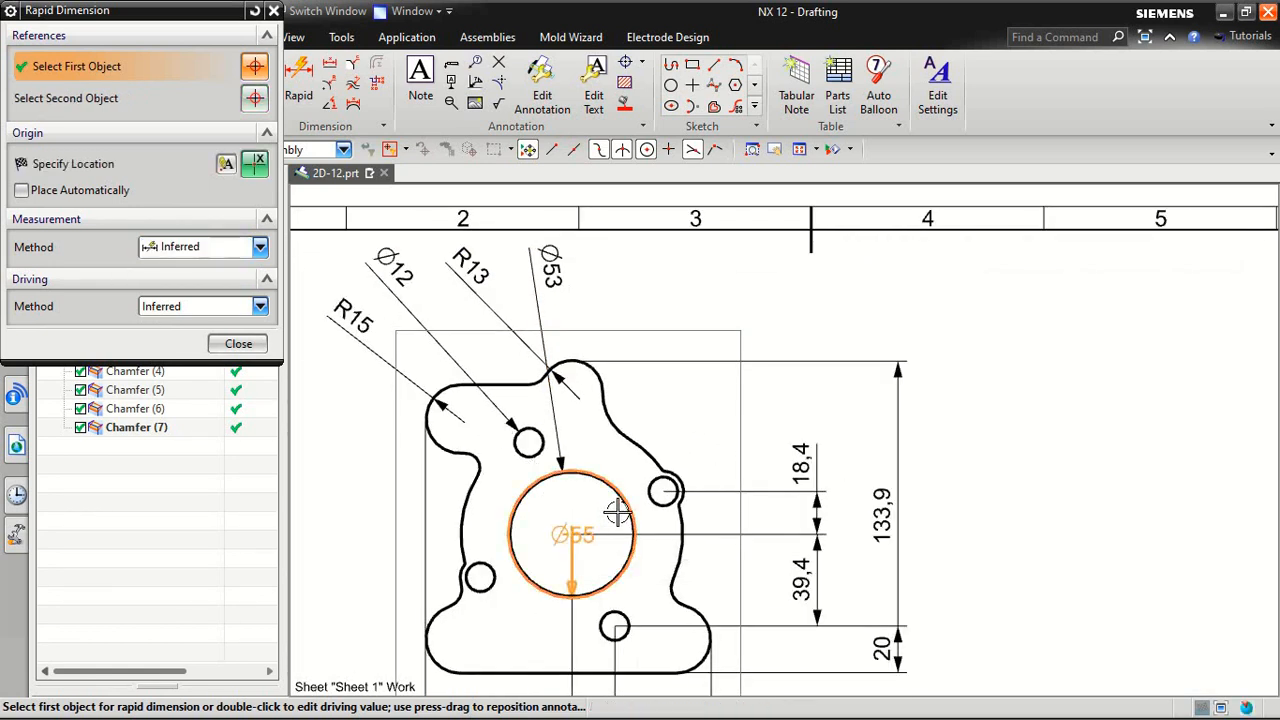
click(664, 490)
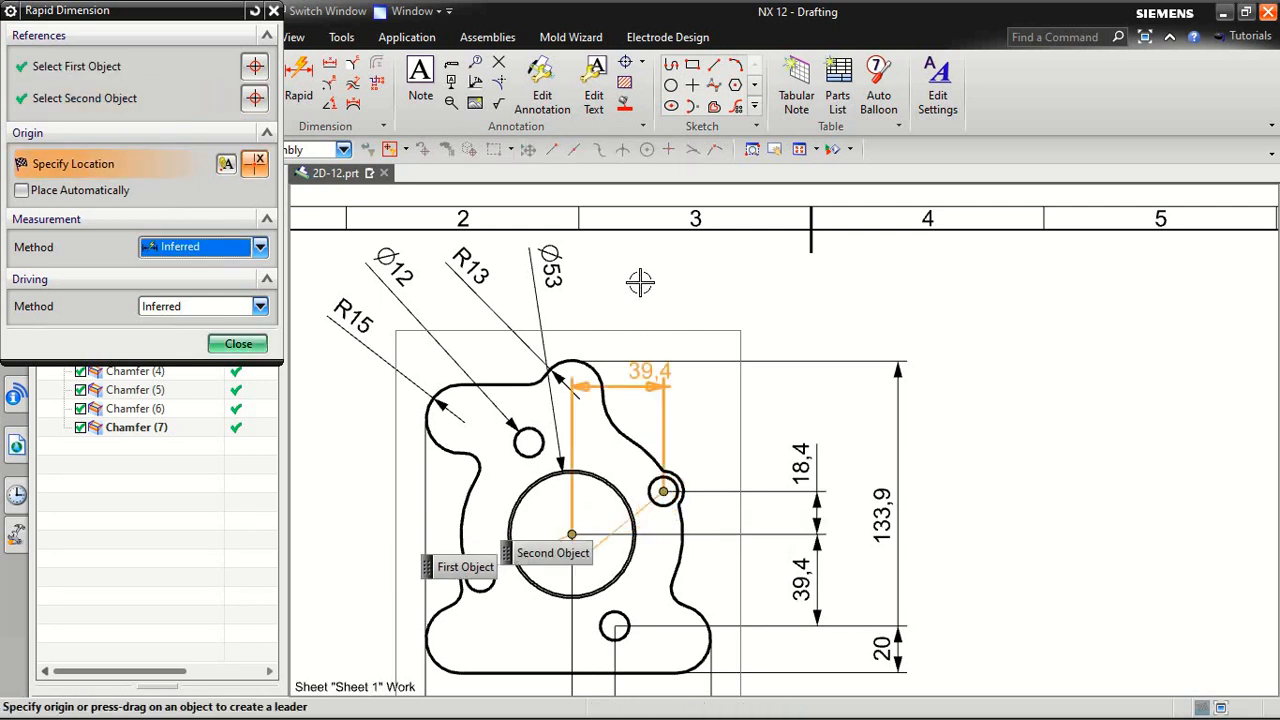
click(665, 372)
scroll(784, 325, up, 1)
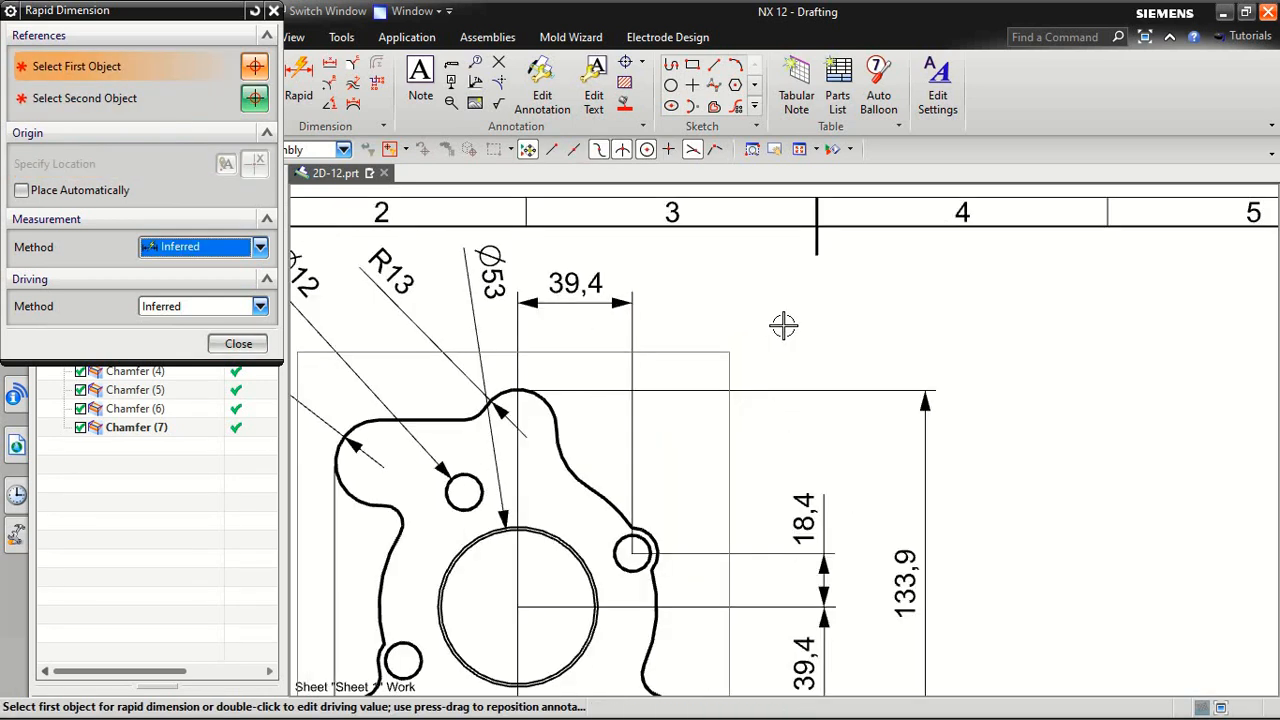
scroll(784, 325, down, 1)
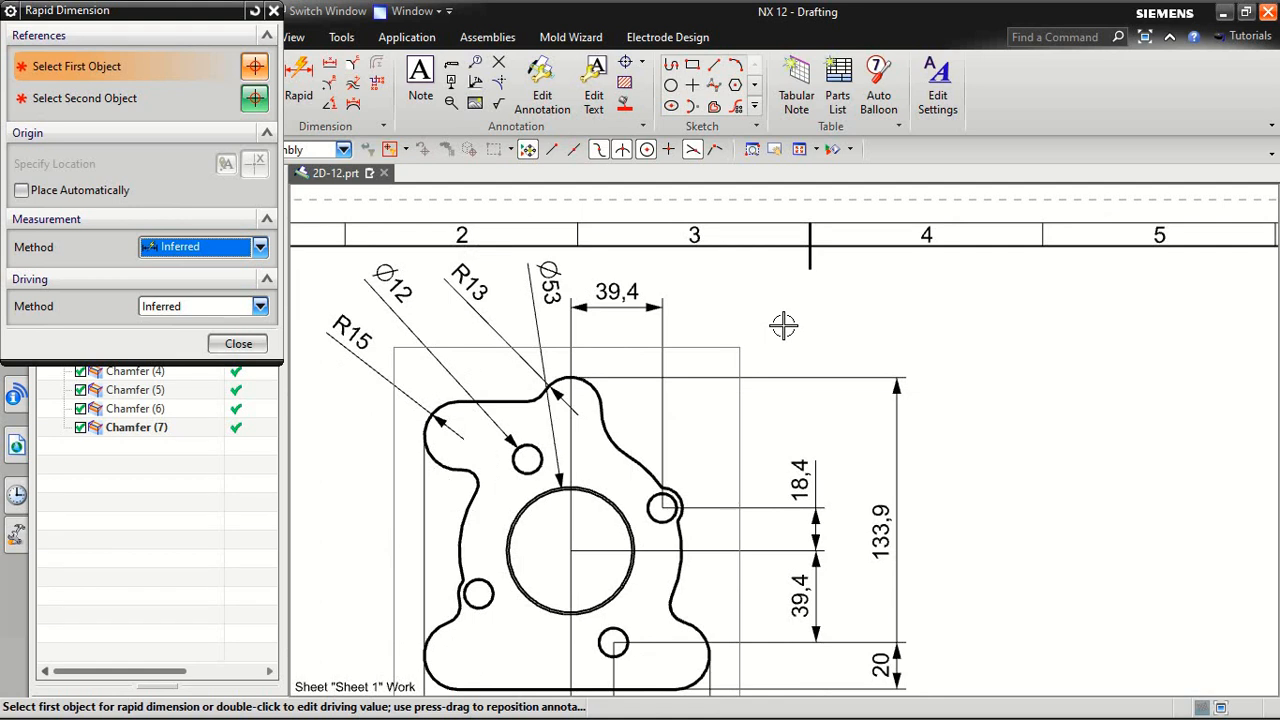
scroll(720, 436, down, 1)
scroll(695, 388, up, 1)
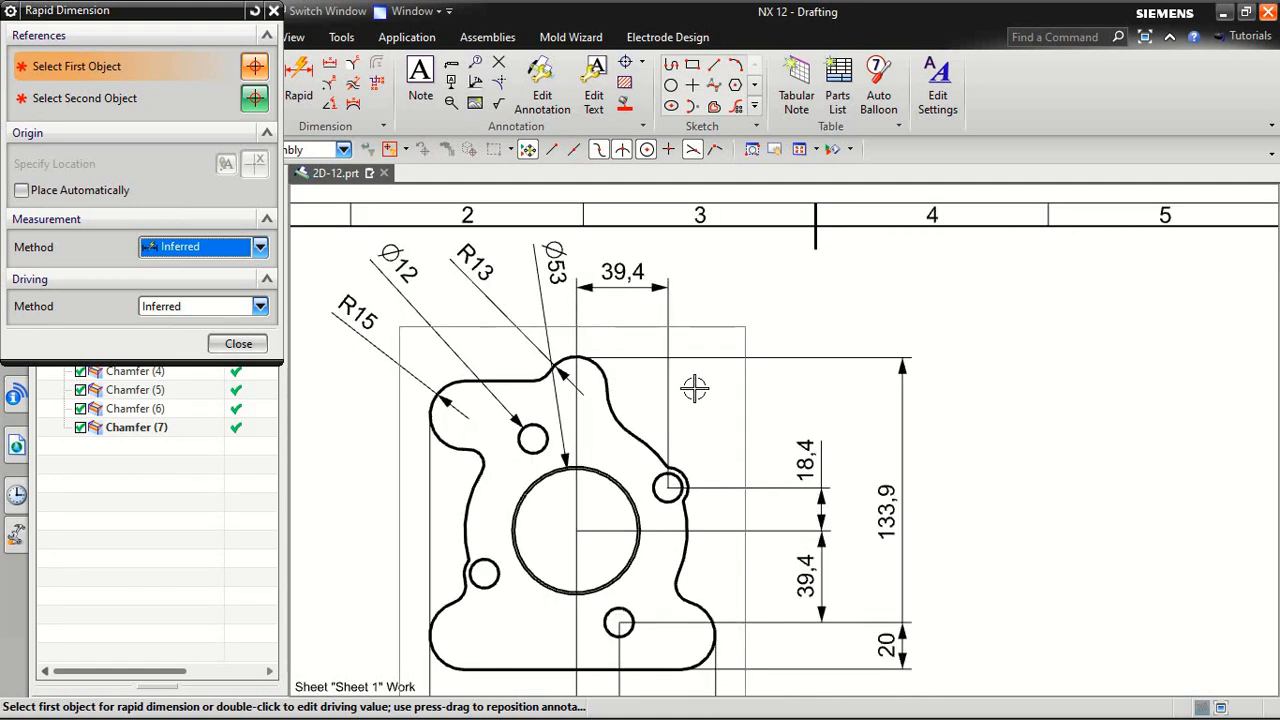
scroll(695, 388, down, 1)
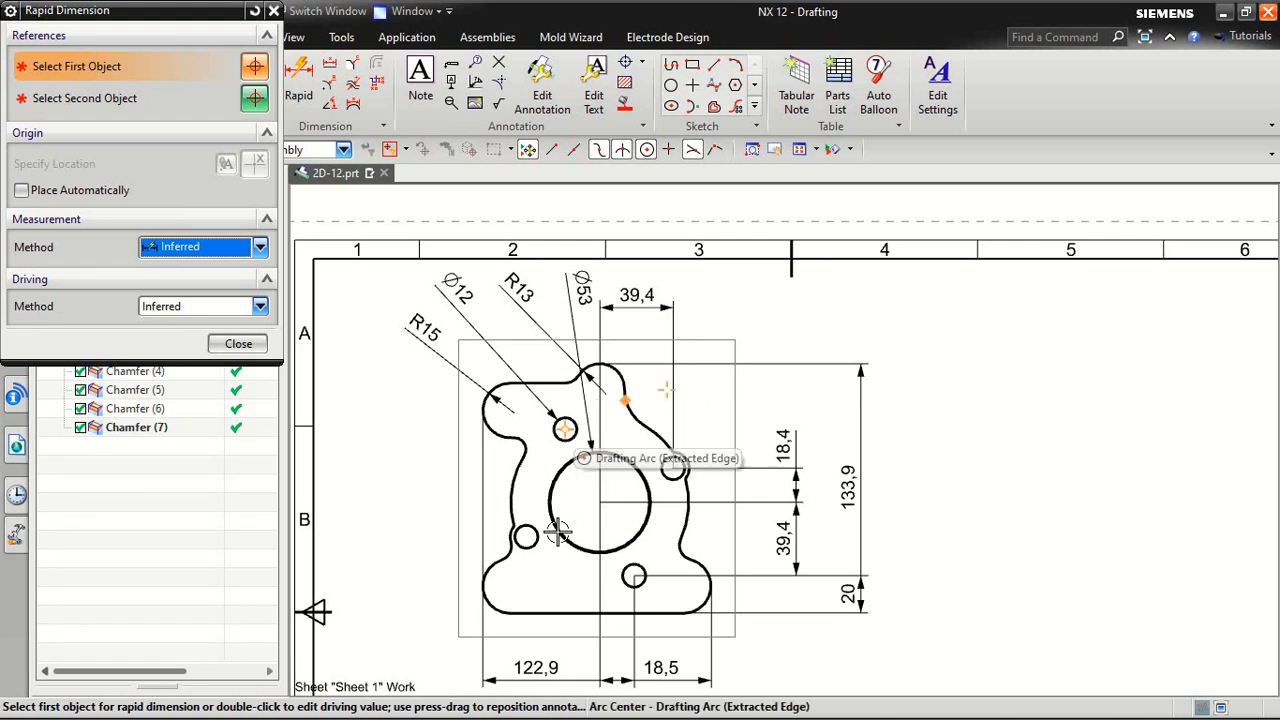
scroll(617, 495, up, 1)
scroll(655, 488, down, 1)
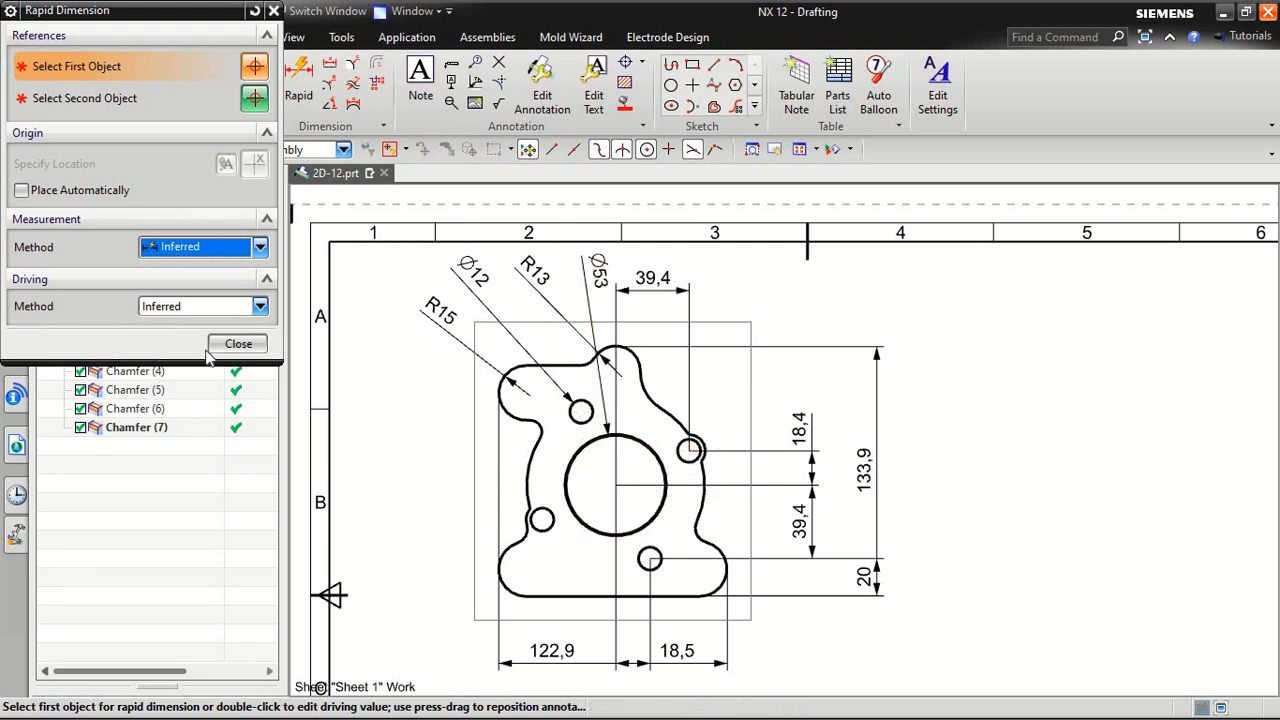
Step: Leave Rapid Dimension and switch from Drafting to the Modeling application
click(238, 344)
click(407, 37)
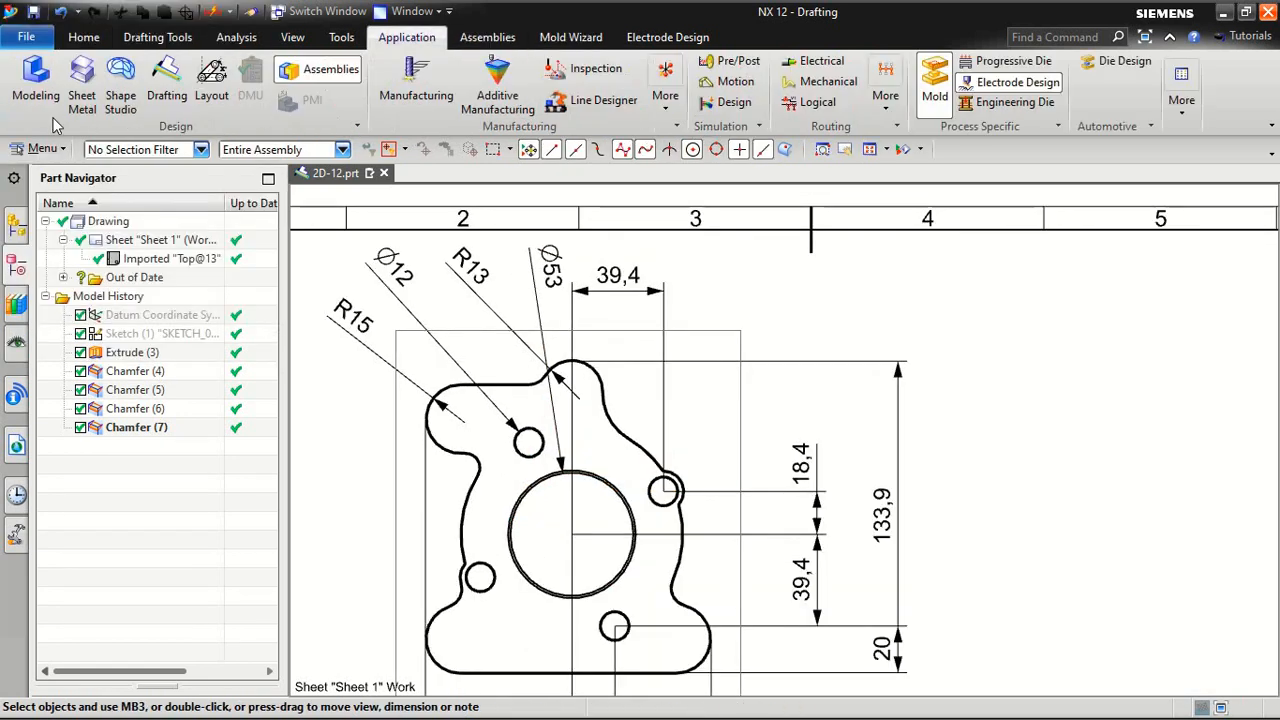
click(35, 105)
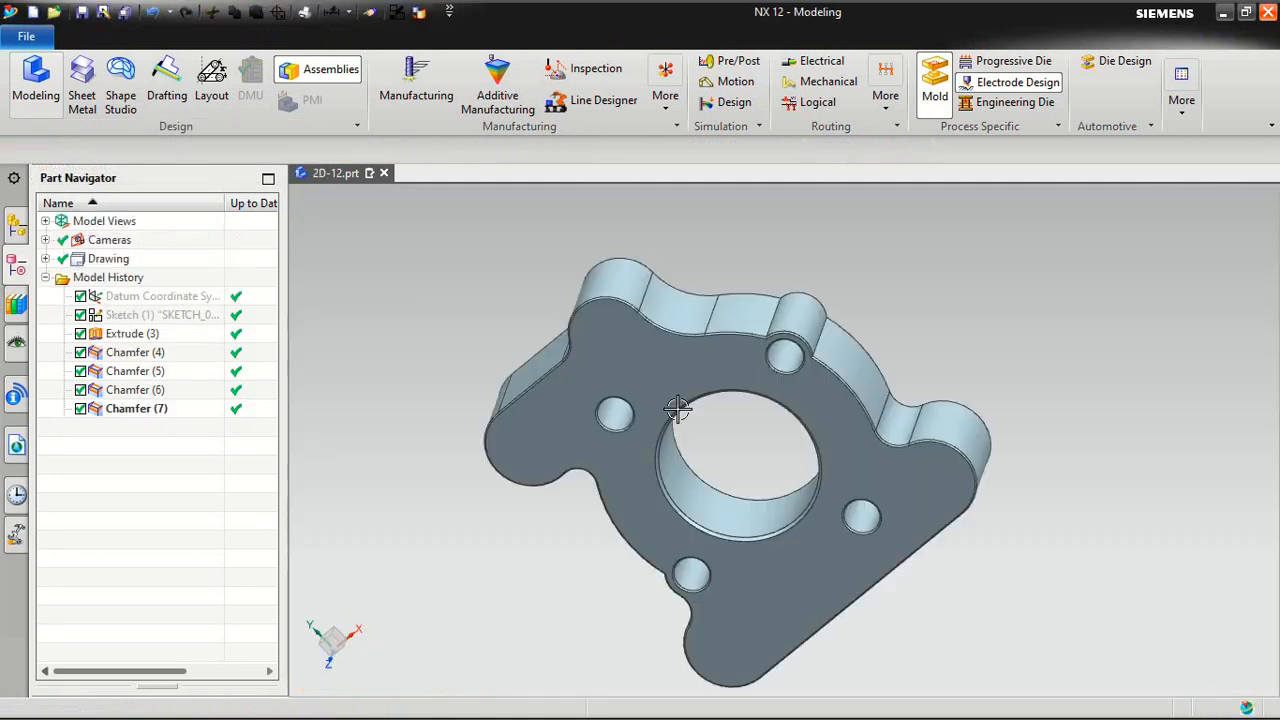
Step: Open the part's base sketch SKETCH_000 to view its dimensions, and finish the sketch
mouse_move(680, 410)
middle_down()
mouse_move(682, 470)
mouse_move(689, 422)
mouse_move(703, 451)
mouse_move(714, 437)
mouse_move(380, 409)
mouse_move(143, 320)
middle_up()
double_click(143, 318)
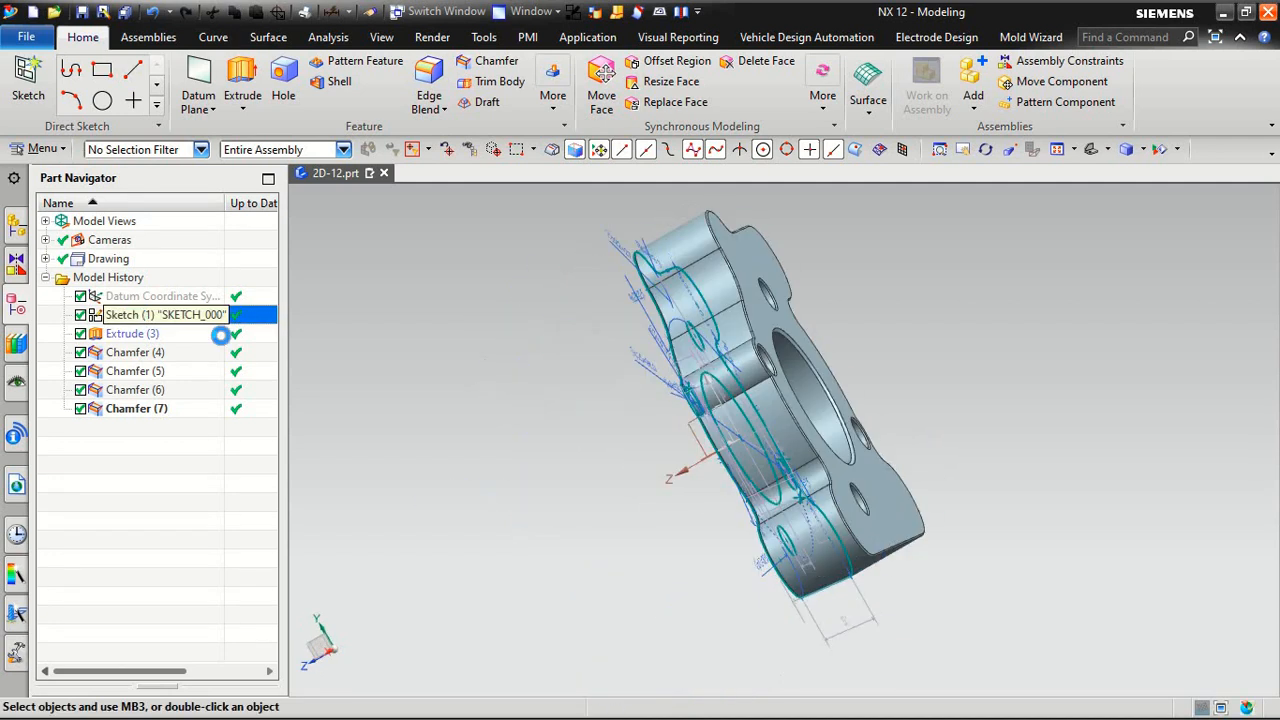
scroll(766, 432, up, 2)
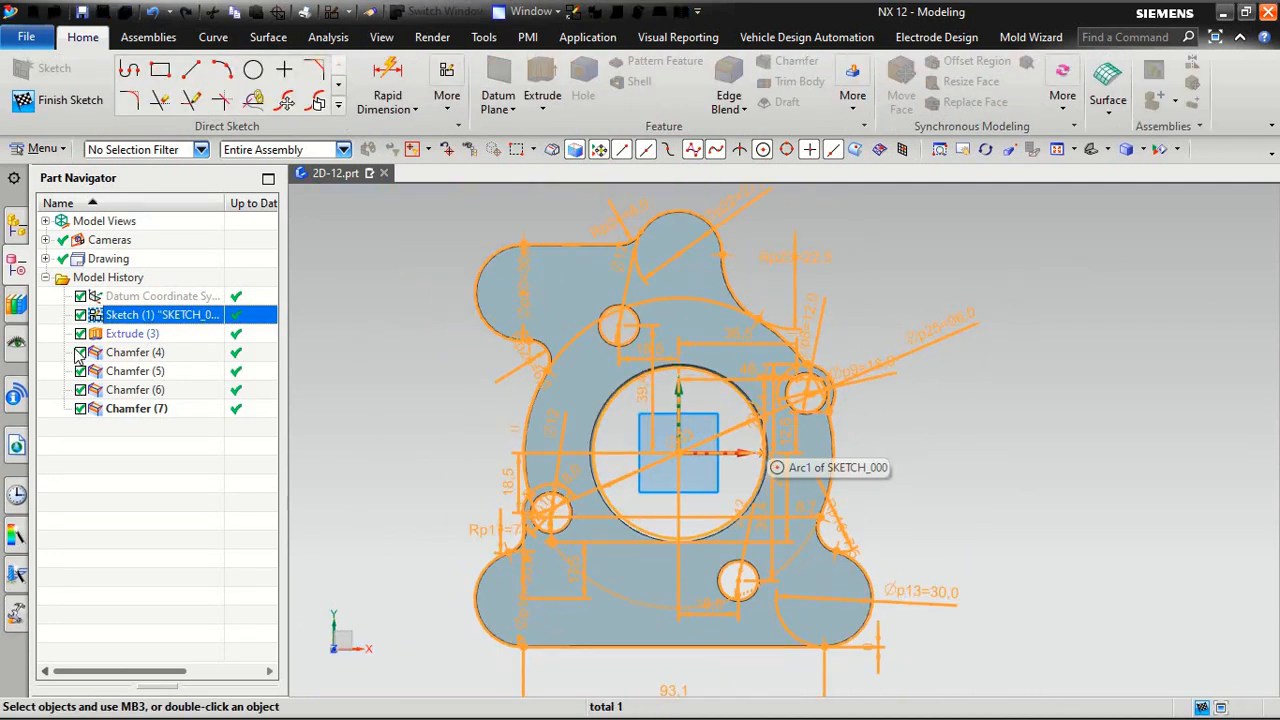
click(60, 108)
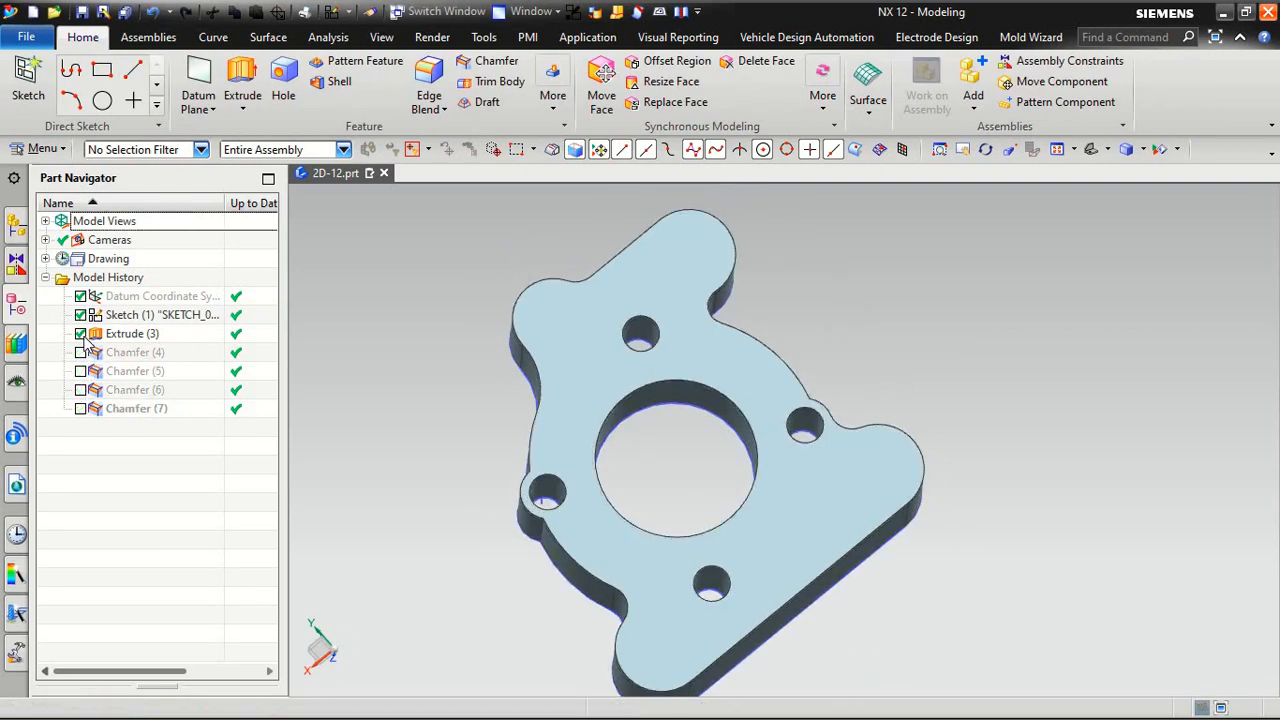
Step: Suppress the four chamfers and Extrude (3) in the model history so only the base sketch remains
click(81, 334)
click(160, 316)
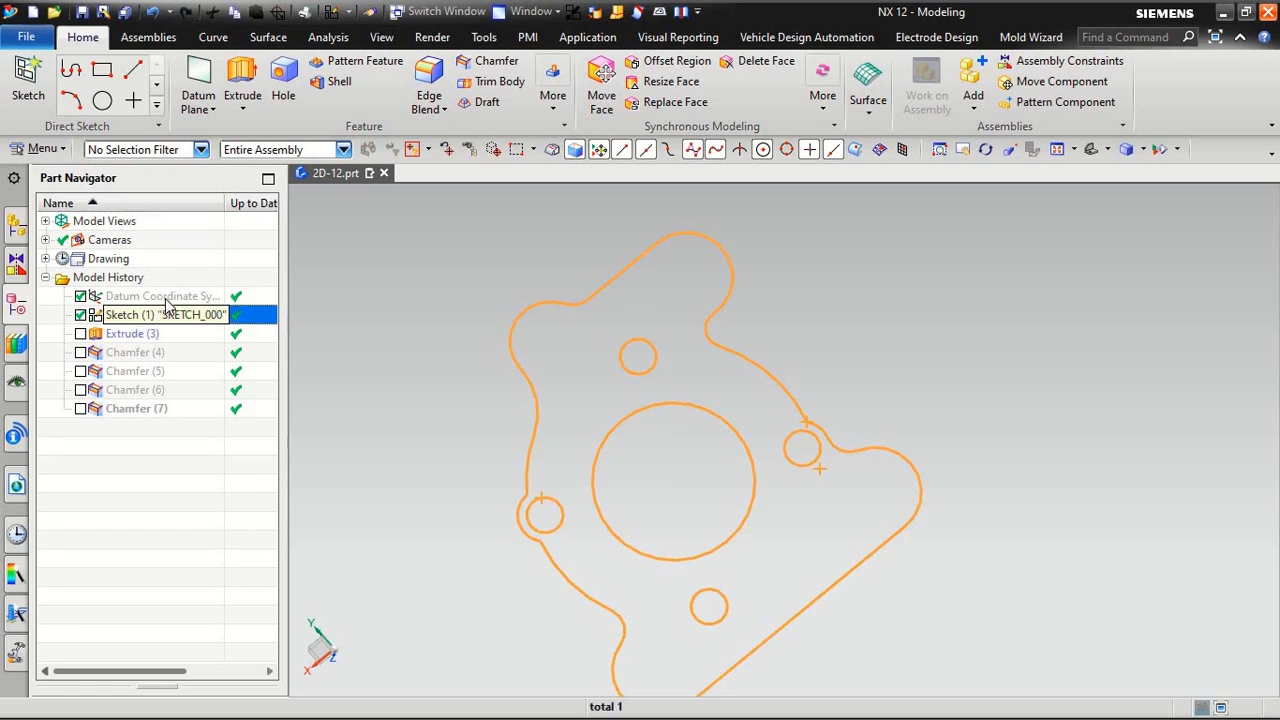
click(166, 298)
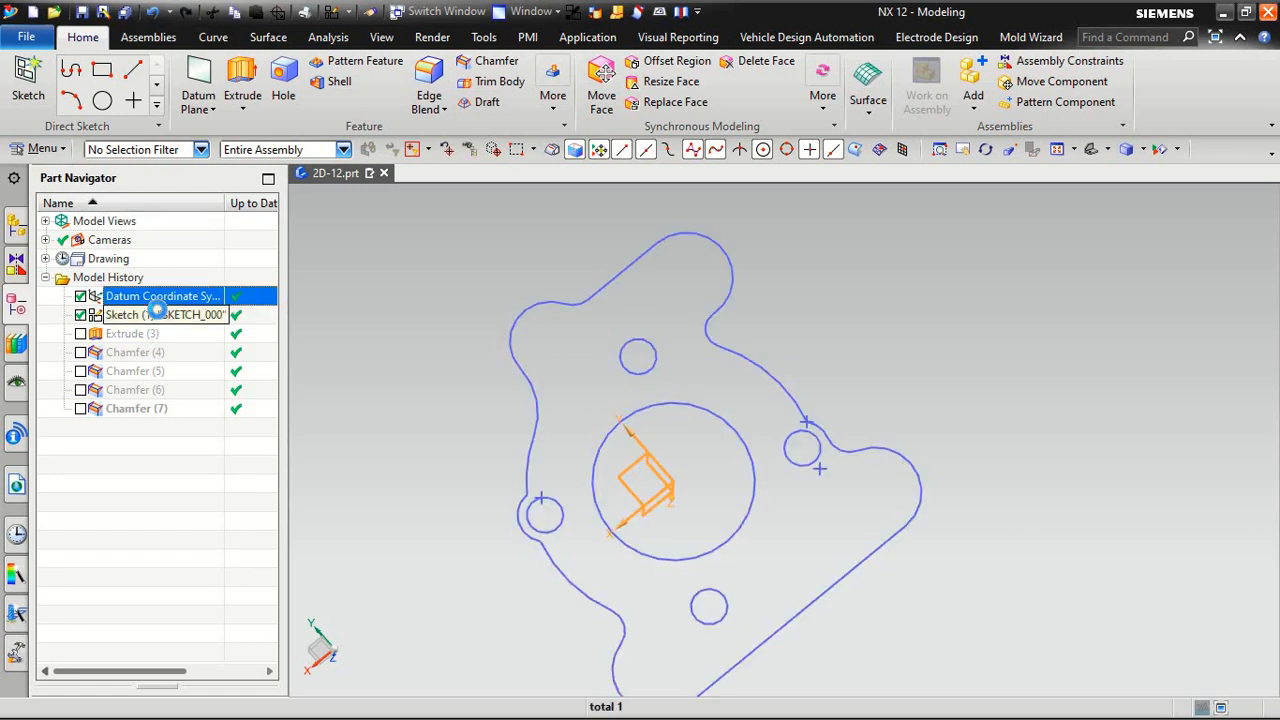
Step: Reopen the base sketch and examine the dimensions that locate the small holes around the central bore
double_click(160, 316)
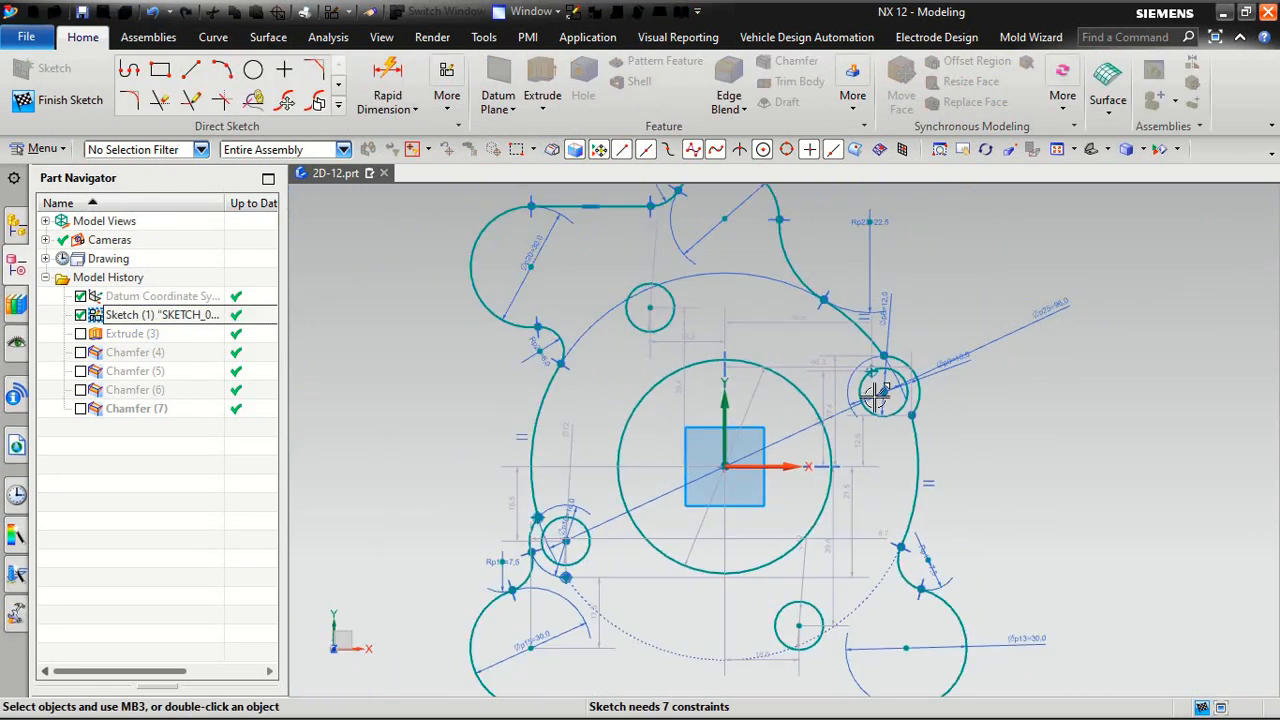
scroll(606, 300, up, 4)
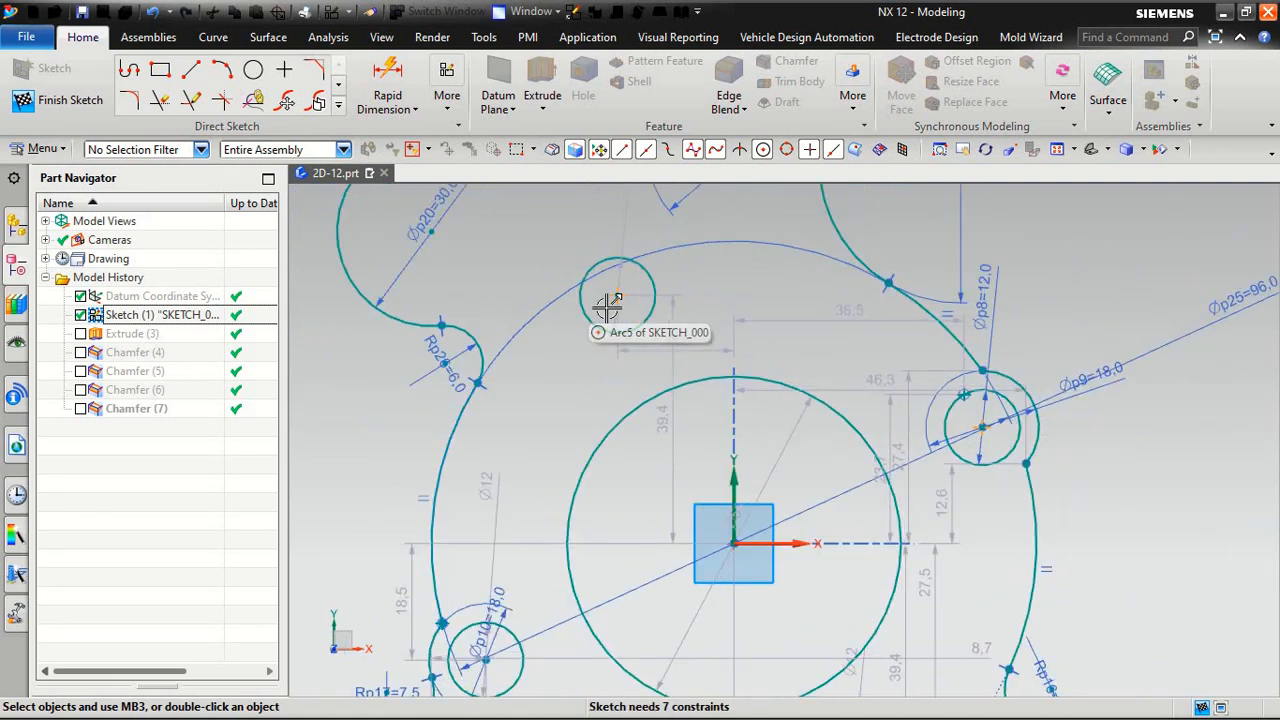
scroll(621, 473, down, 5)
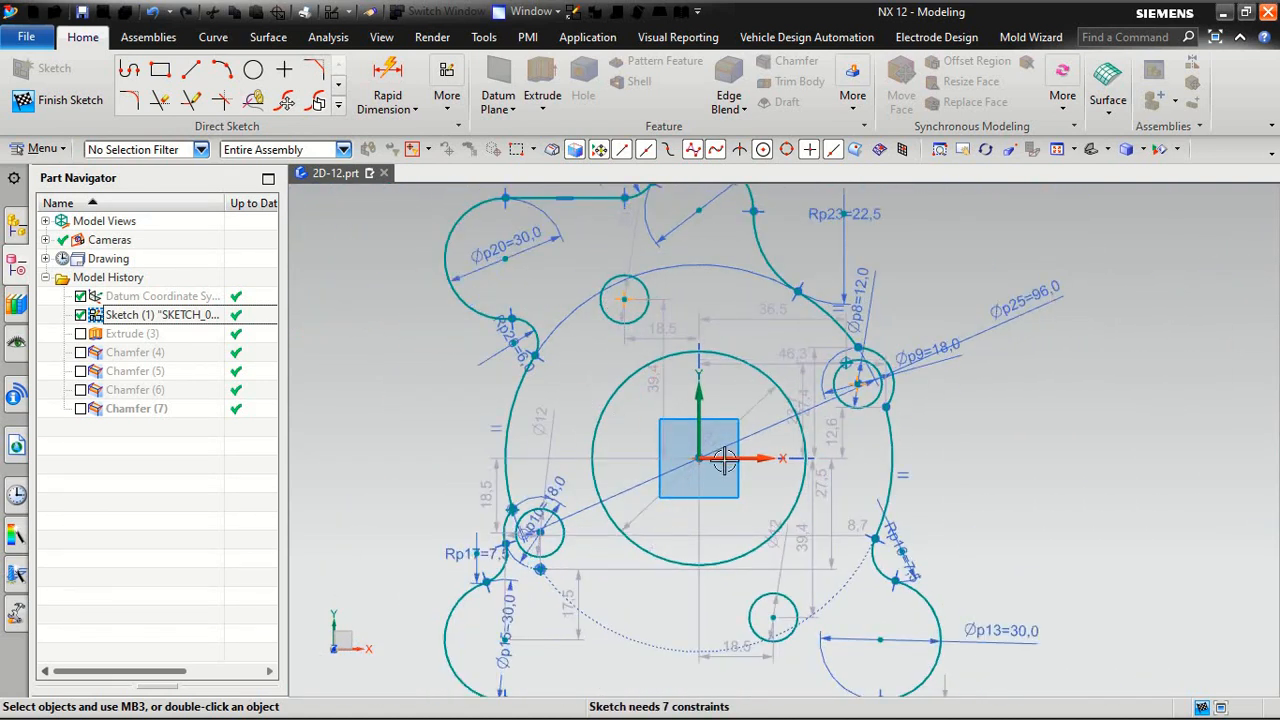
scroll(724, 460, down, 2)
scroll(843, 421, up, 5)
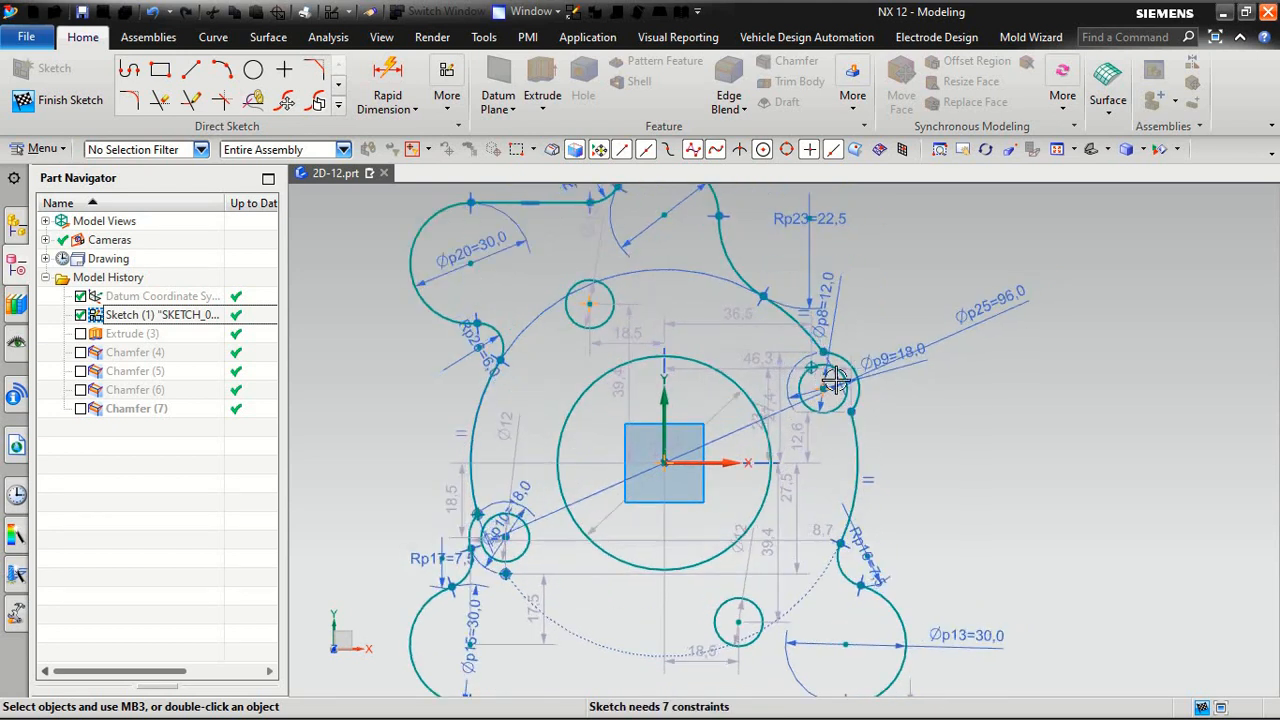
scroll(837, 383, down, 4)
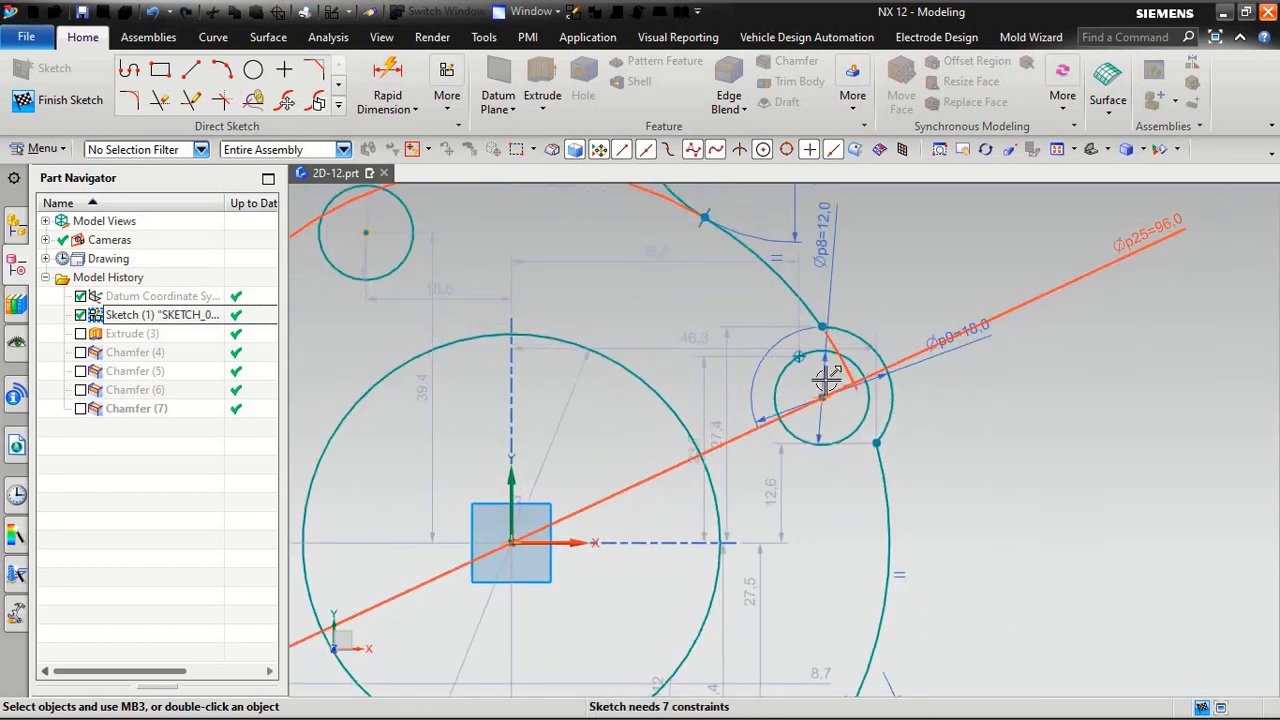
Step: Check the sketch dimensions locating the small hole at the upper left of the central bore, and finish the sketch
scroll(571, 289, up, 3)
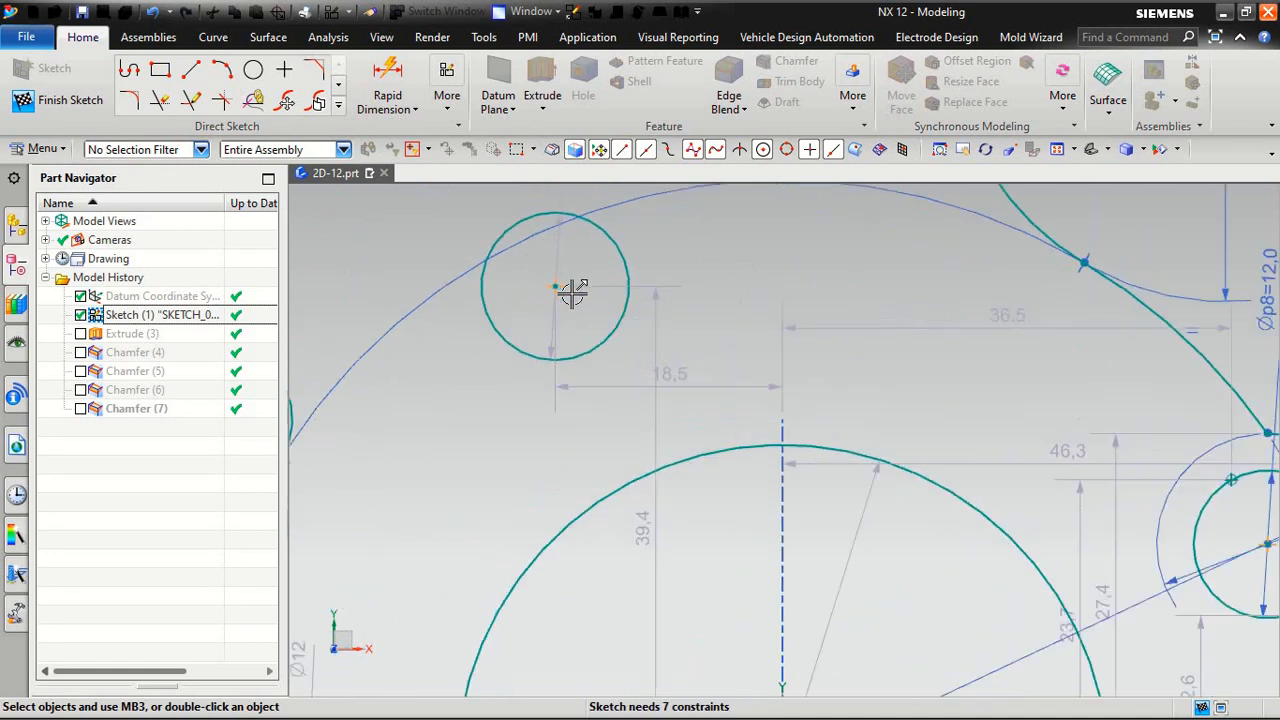
scroll(571, 289, down, 3)
scroll(590, 325, down, 1)
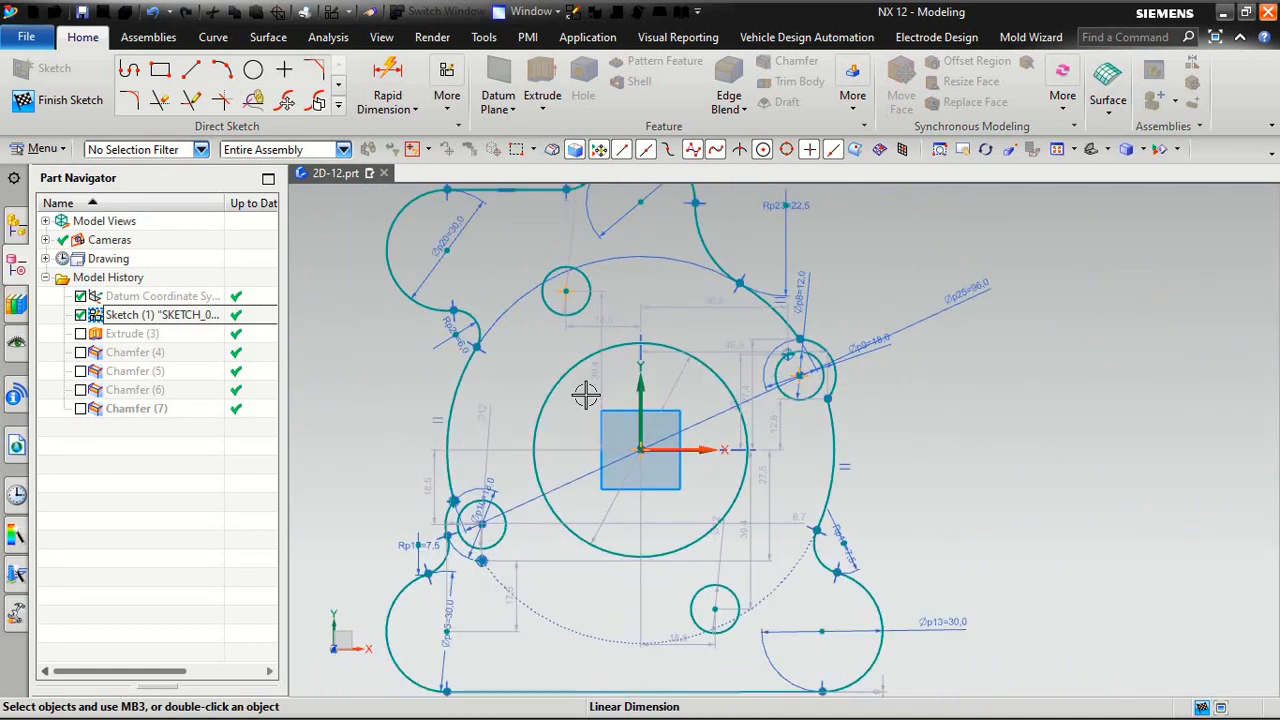
click(75, 107)
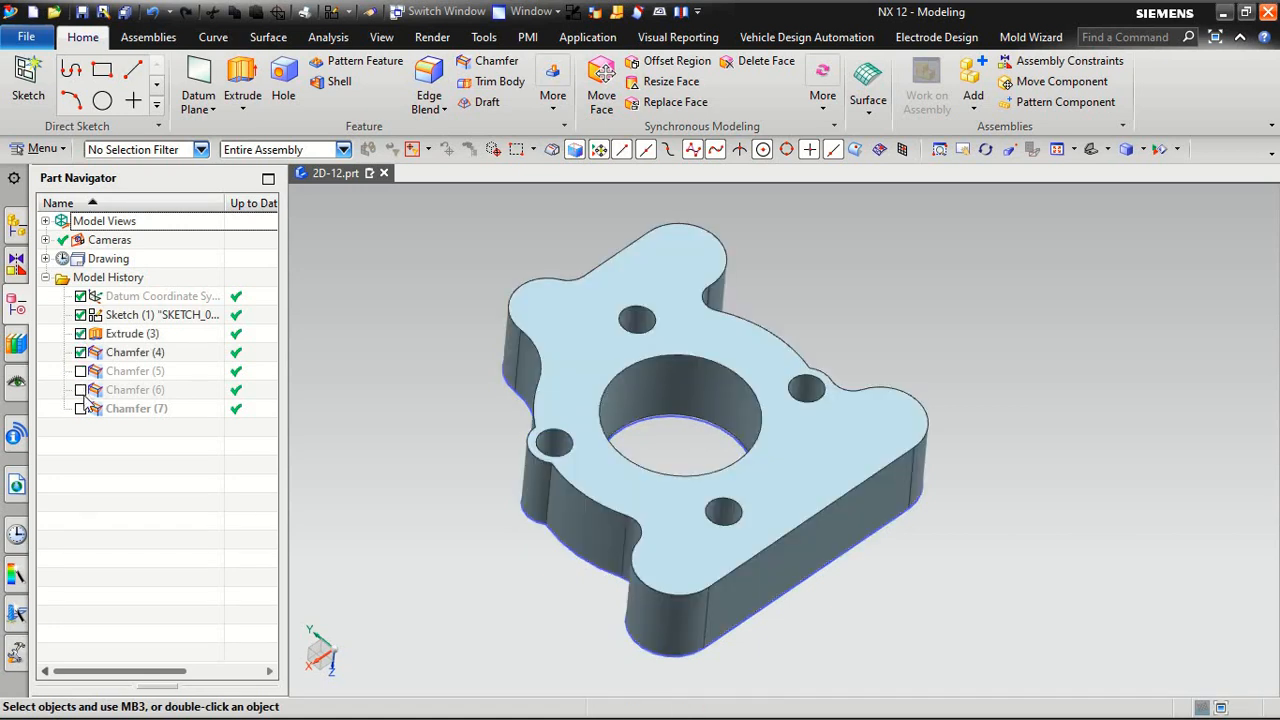
Step: Unsuppress Extrude (3) and Chamfers (4) to (7) in the model history to restore the complete solid
mouse_move(857, 674)
middle_down()
mouse_move(866, 589)
mouse_move(838, 682)
middle_up()
scroll(280, 358, up, 1)
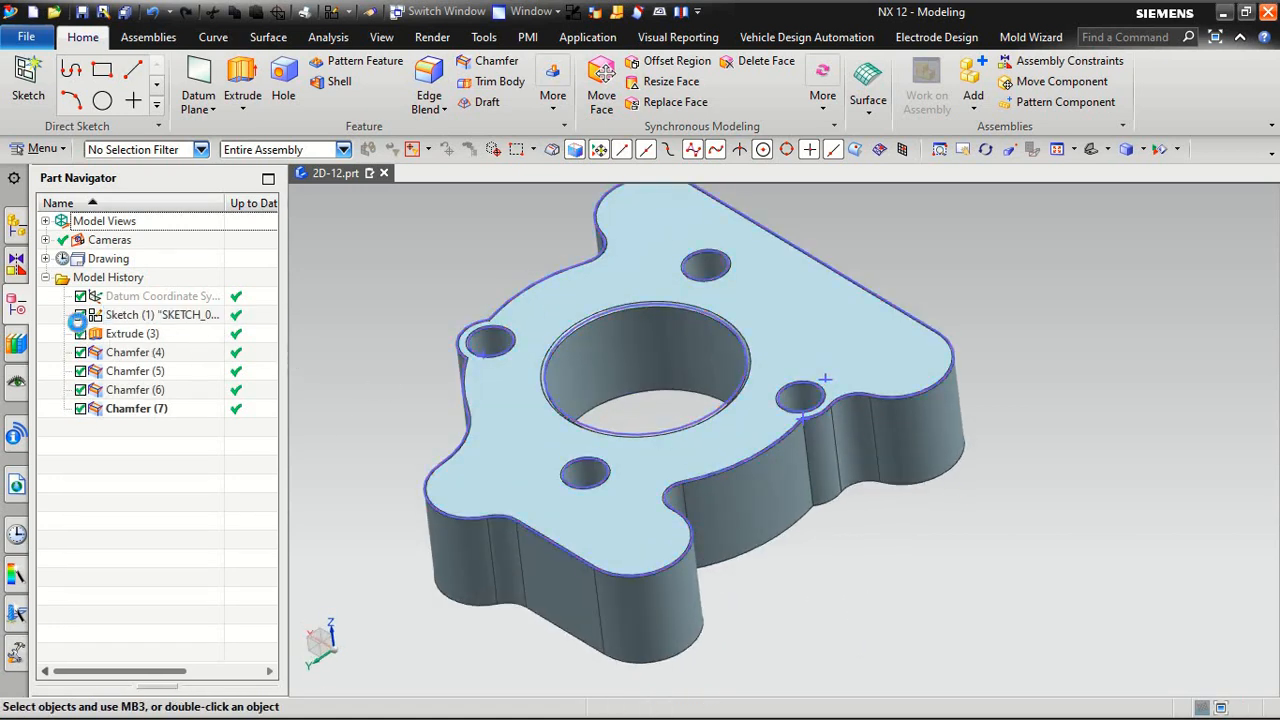
click(80, 333)
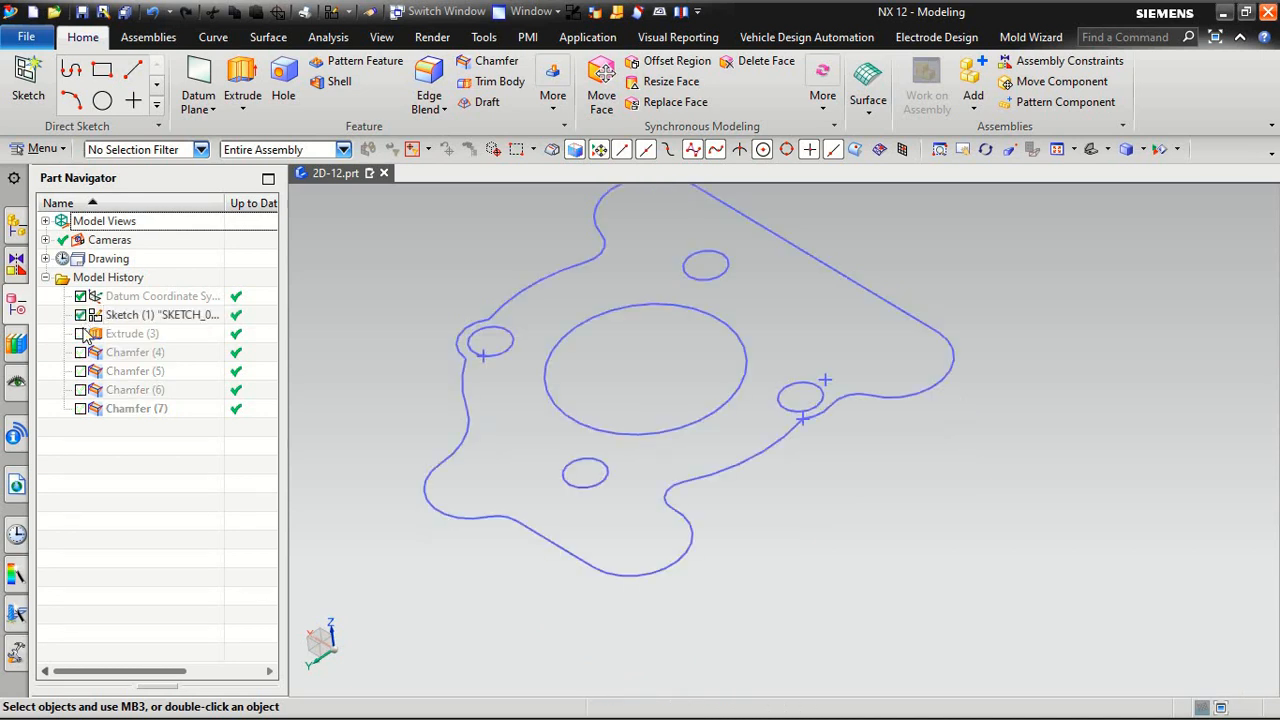
click(80, 333)
click(80, 352)
click(80, 371)
click(80, 390)
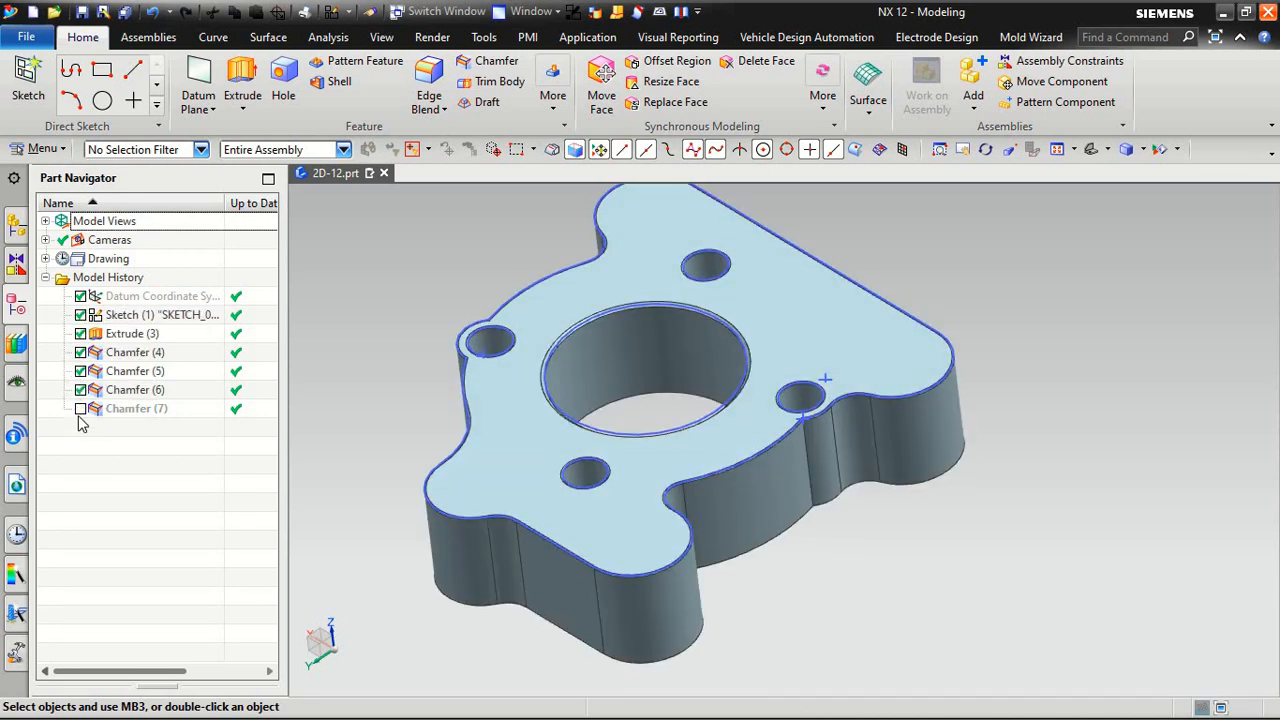
click(80, 409)
Step: Hide the base sketch Sketch (1) so only the solid body is displayed
right_click(154, 319)
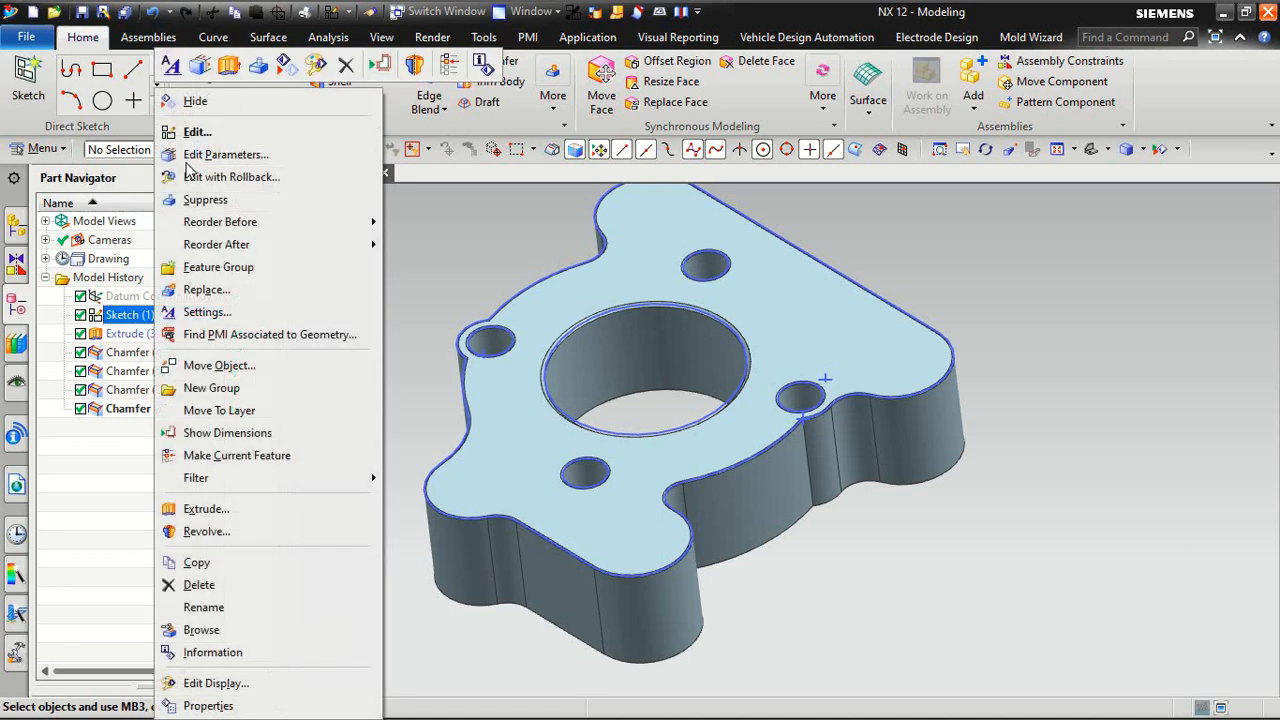
click(187, 100)
middle_drag(761, 360, 858, 100)
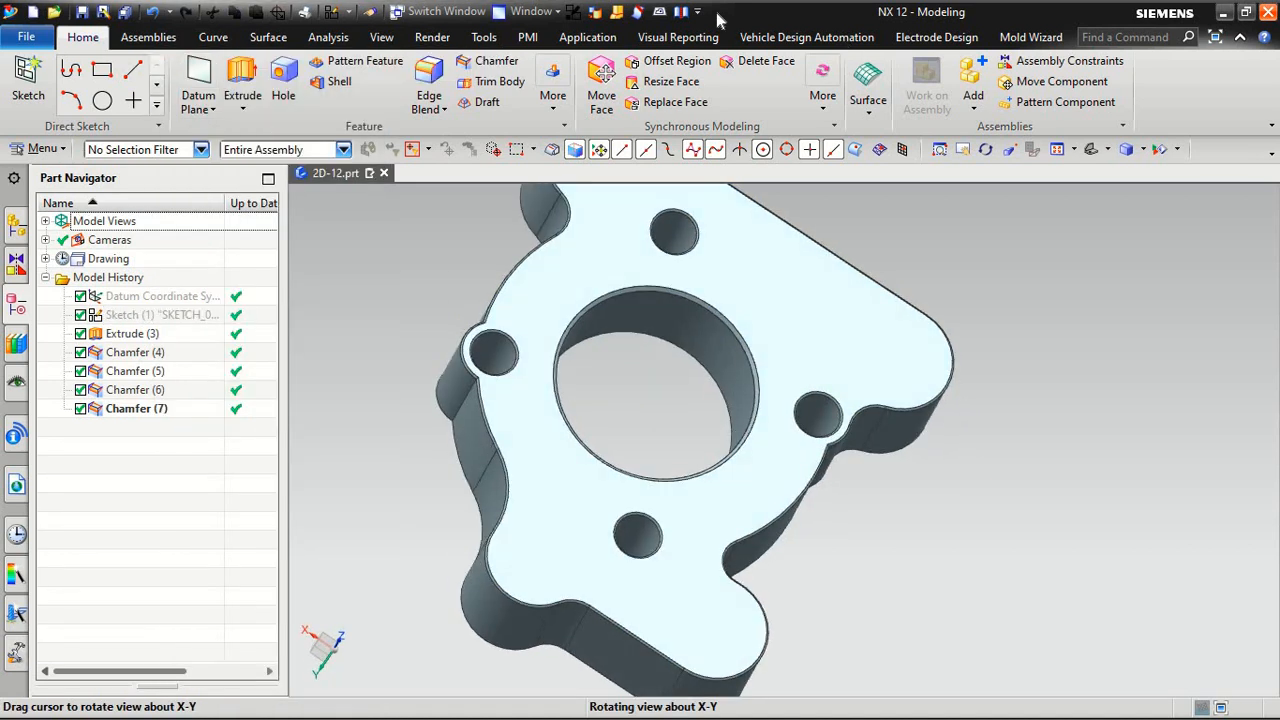
Step: Switch back to the Drafting application and review the dimensioned top view on Sheet 1
click(588, 37)
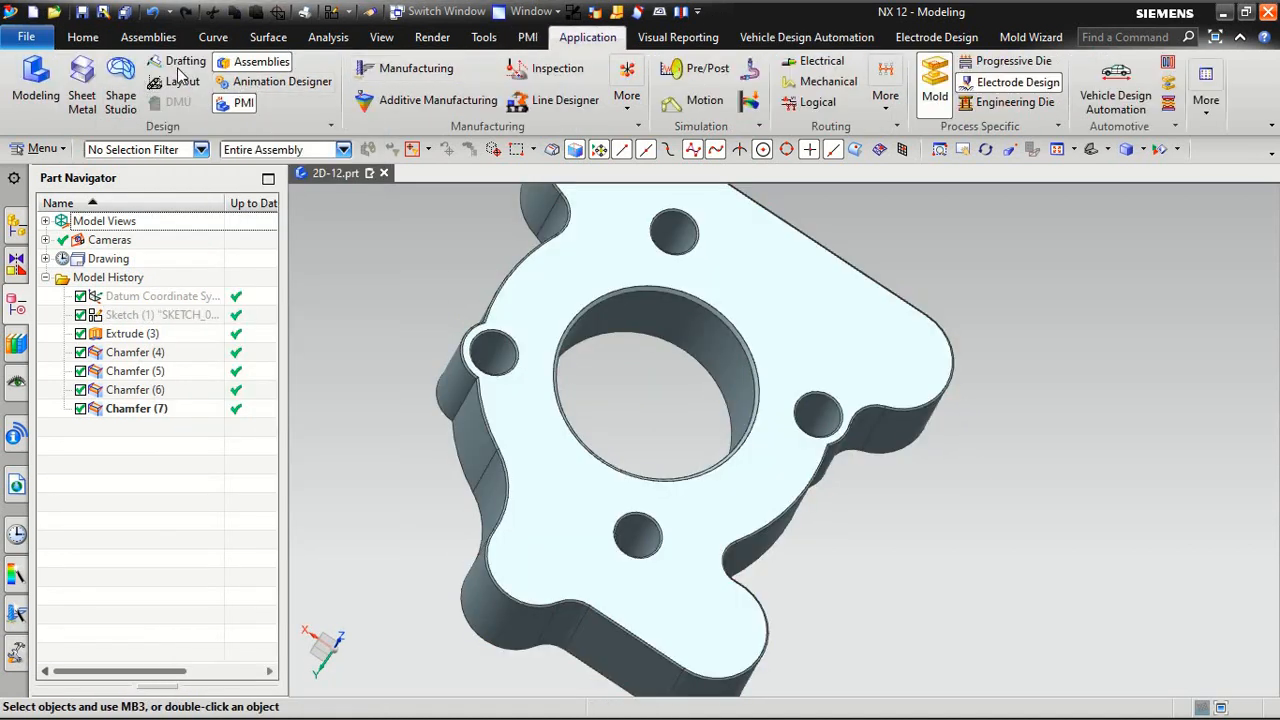
scroll(620, 466, down, 1)
scroll(687, 382, up, 3)
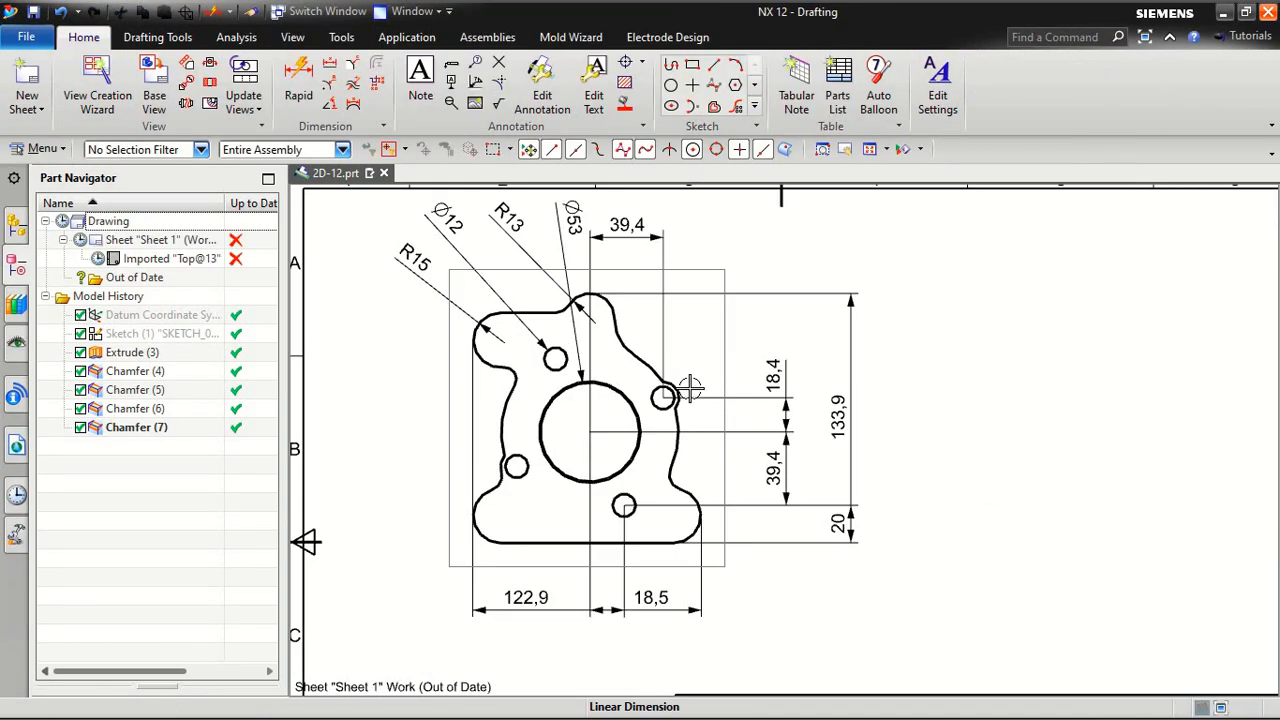
scroll(688, 387, down, 1)
scroll(694, 444, up, 2)
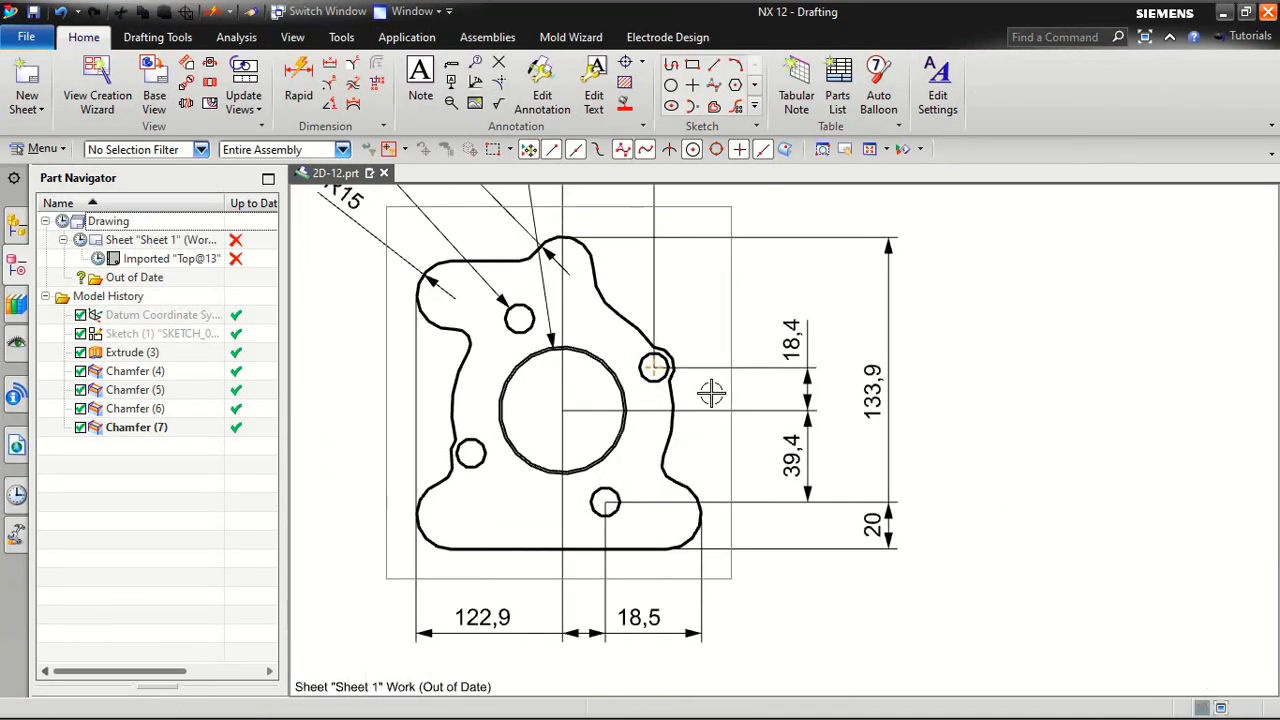
scroll(711, 393, down, 3)
scroll(534, 428, up, 3)
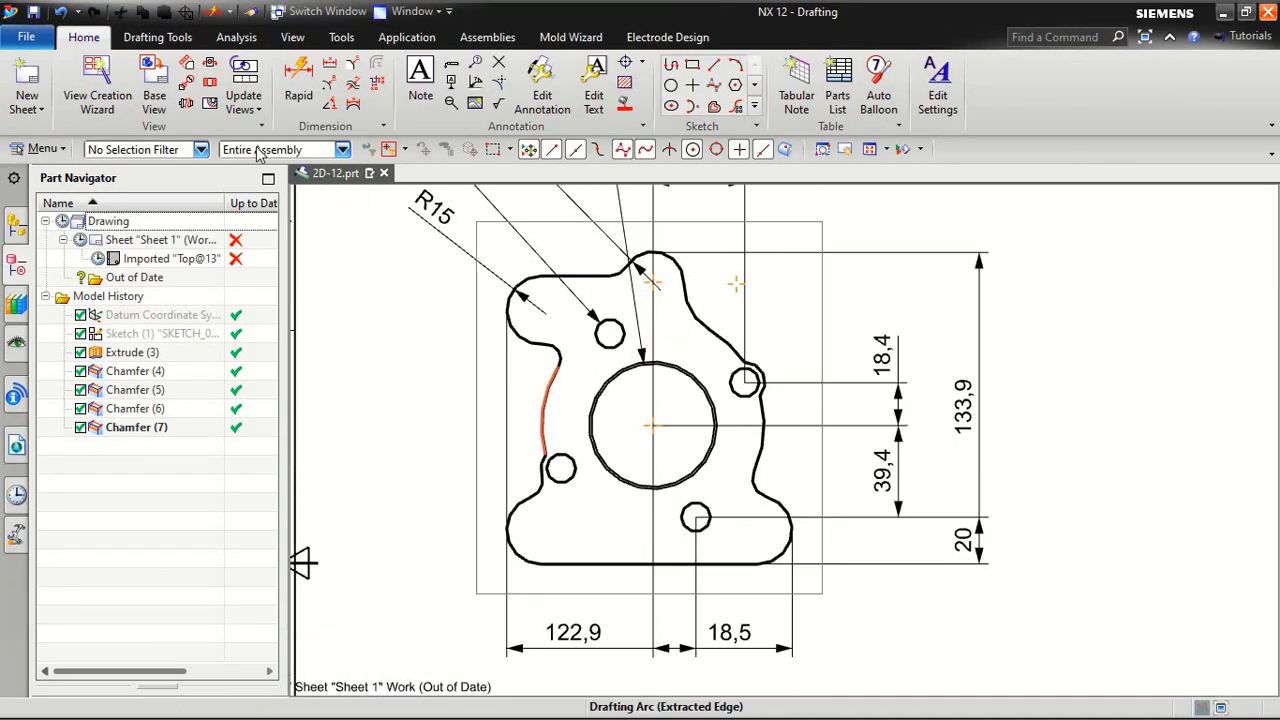
Step: Add a Radial Rapid Dimension to the concave fillet just below the left small hole, placed outside the view
click(297, 90)
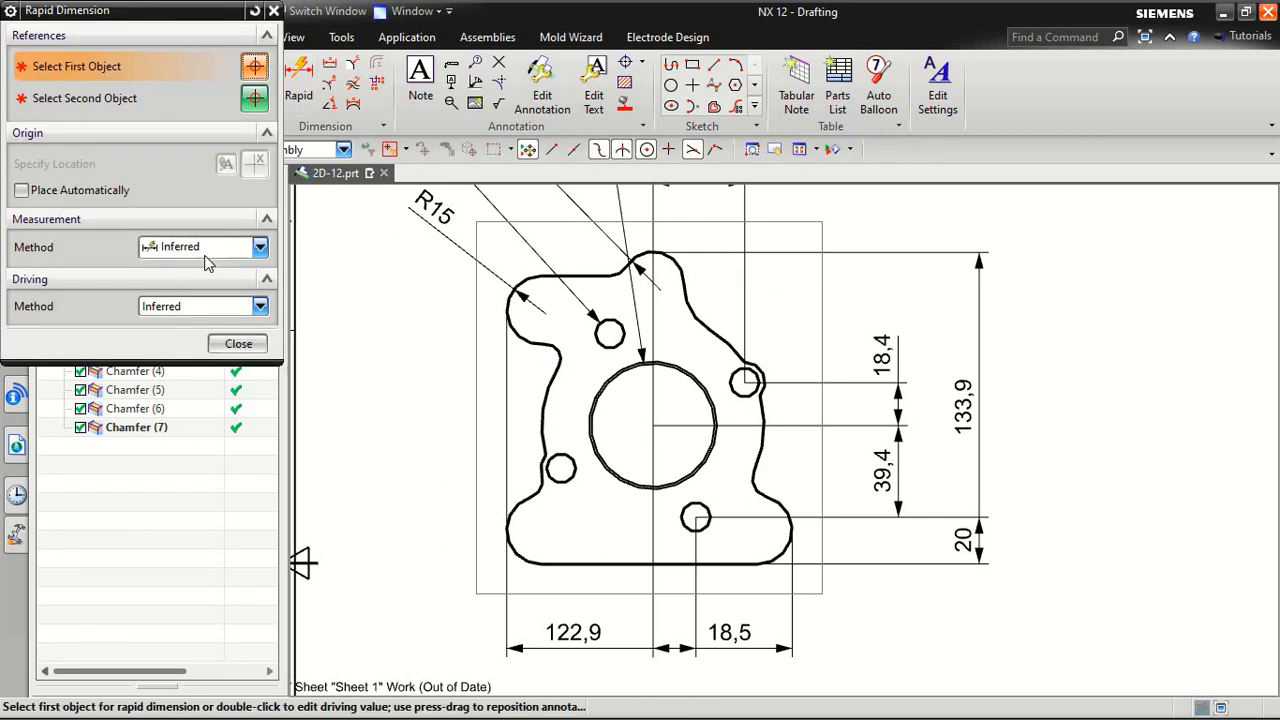
click(210, 249)
click(200, 401)
scroll(551, 509, up, 4)
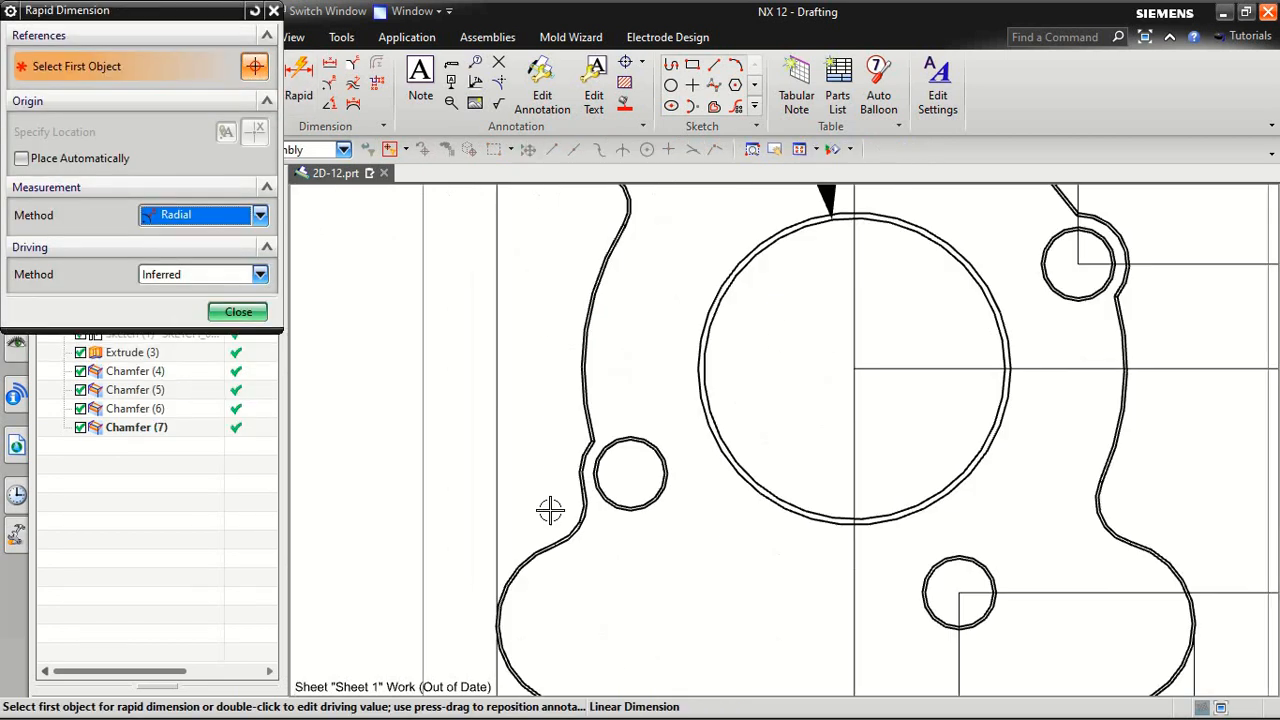
click(590, 549)
scroll(794, 529, down, 2)
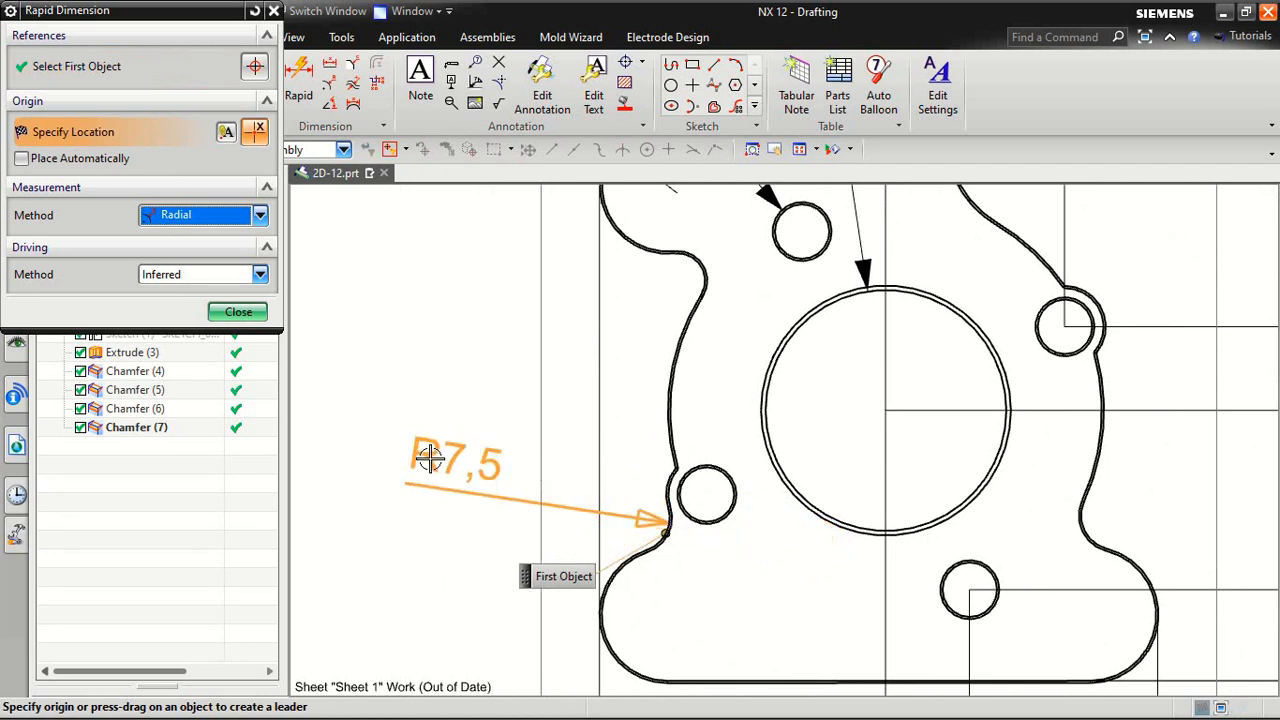
click(431, 460)
Step: Add a radial dimension to the outer lug arc around the left small hole, placed above the fillet's radius dimension
scroll(670, 483, up, 4)
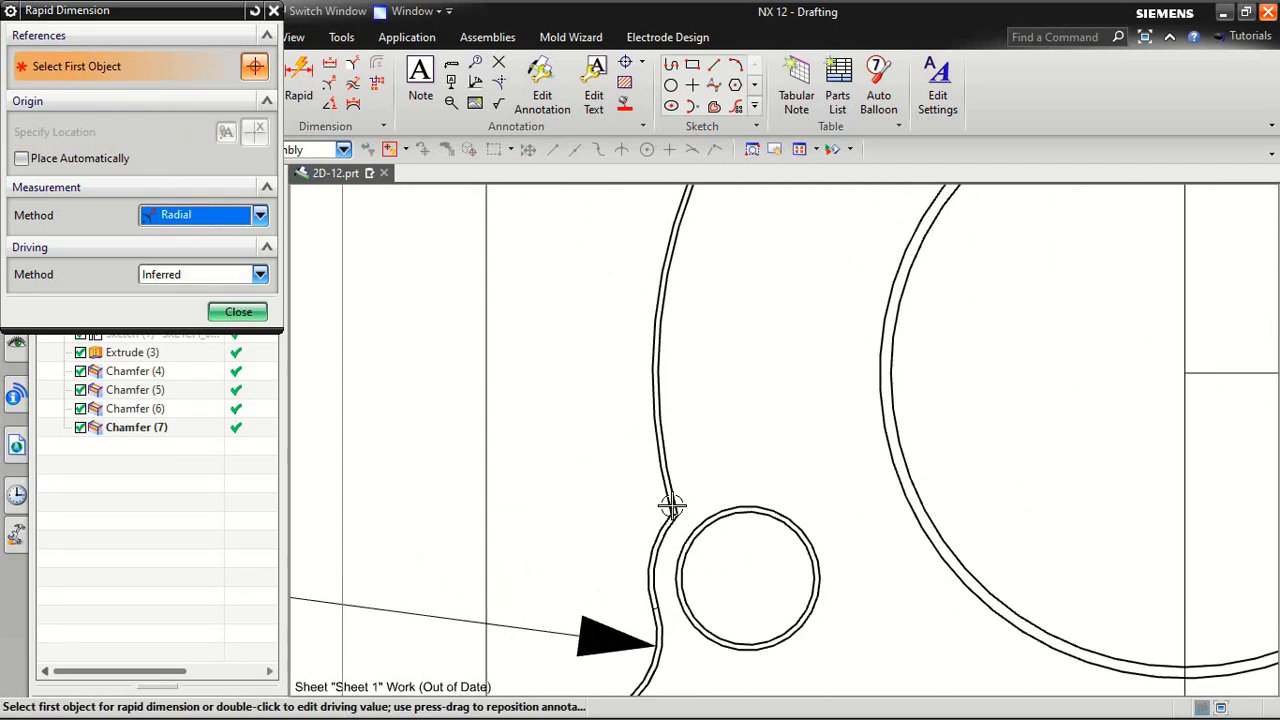
click(717, 513)
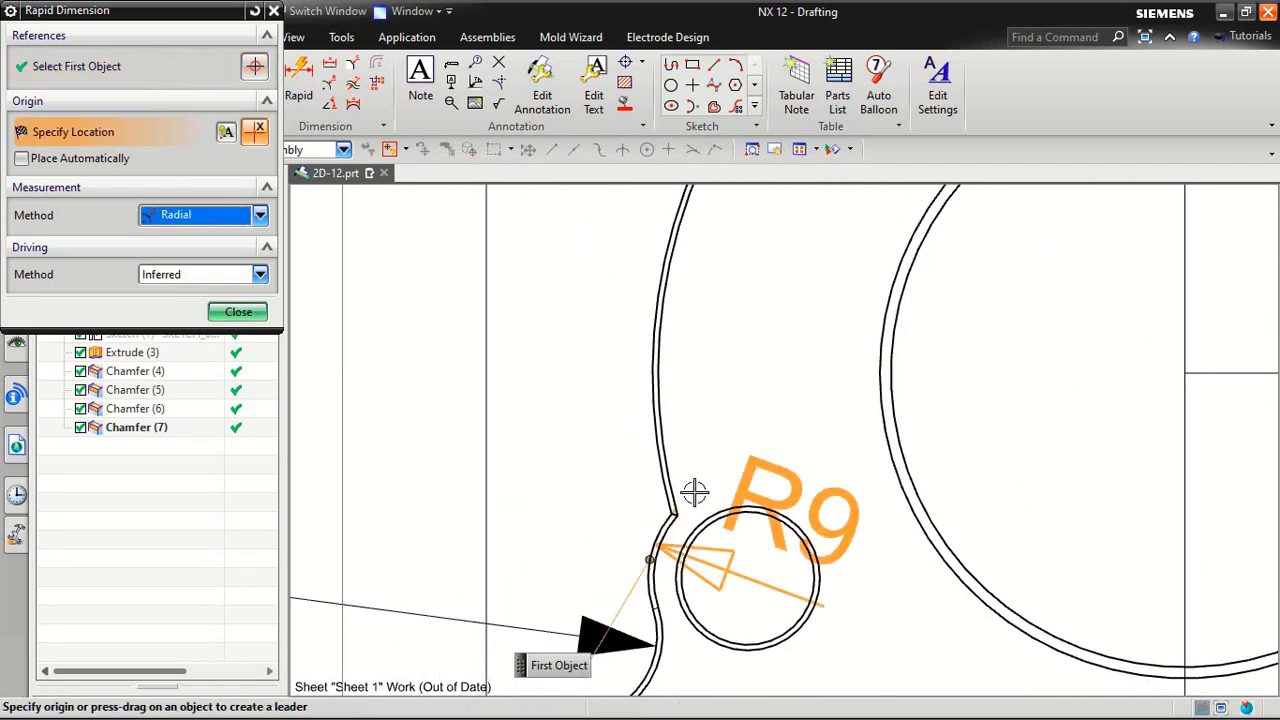
scroll(700, 495, down, 2)
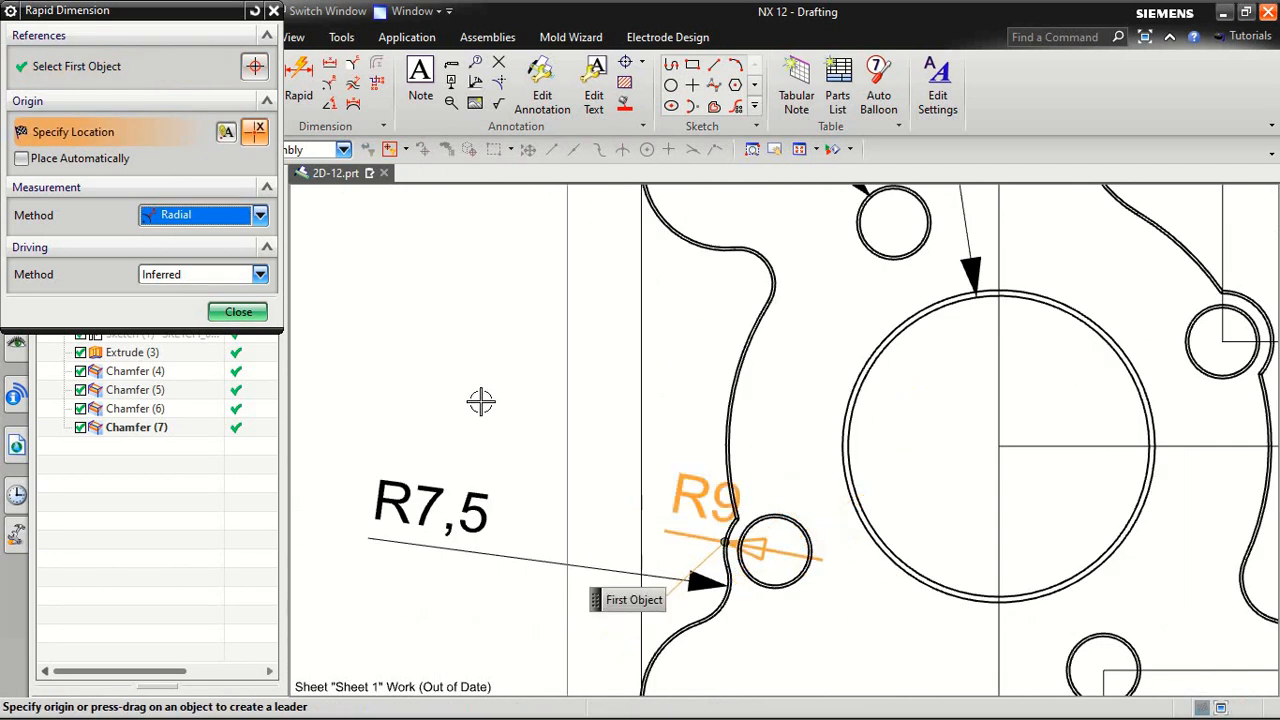
click(423, 405)
scroll(771, 495, up, 2)
scroll(770, 487, down, 4)
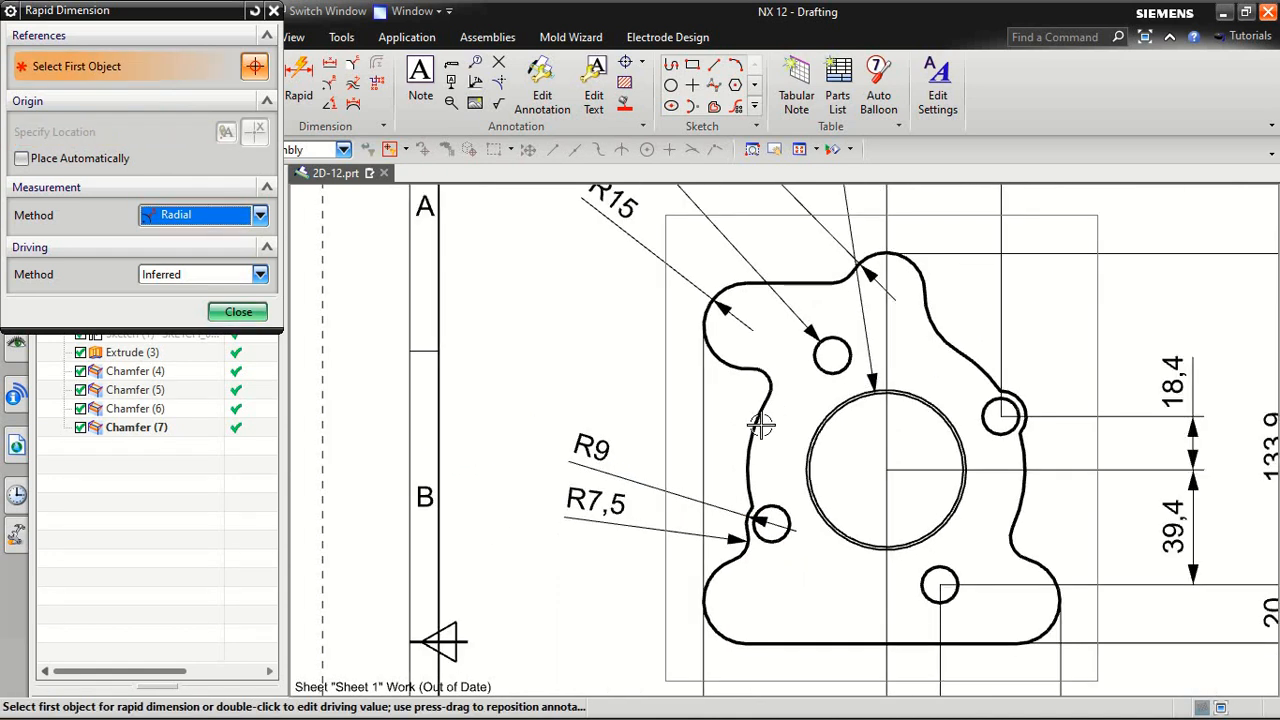
scroll(855, 522, up, 3)
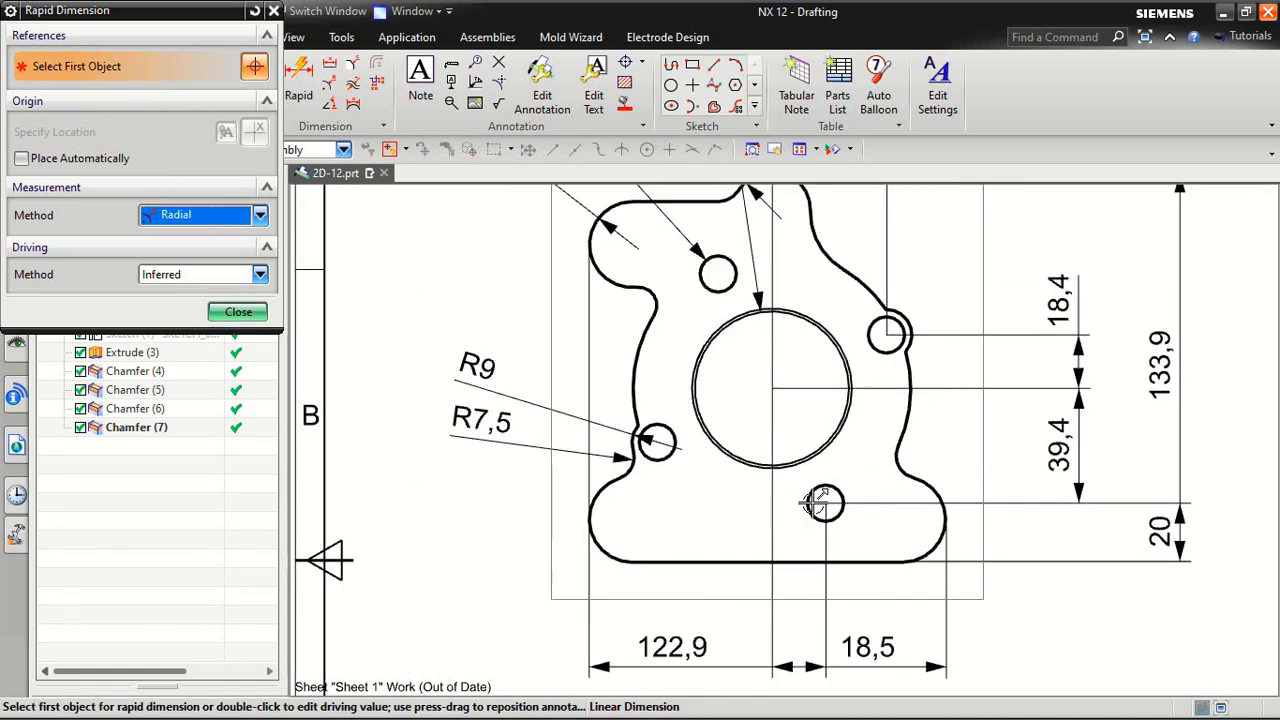
scroll(828, 500, up, 1)
click(175, 215)
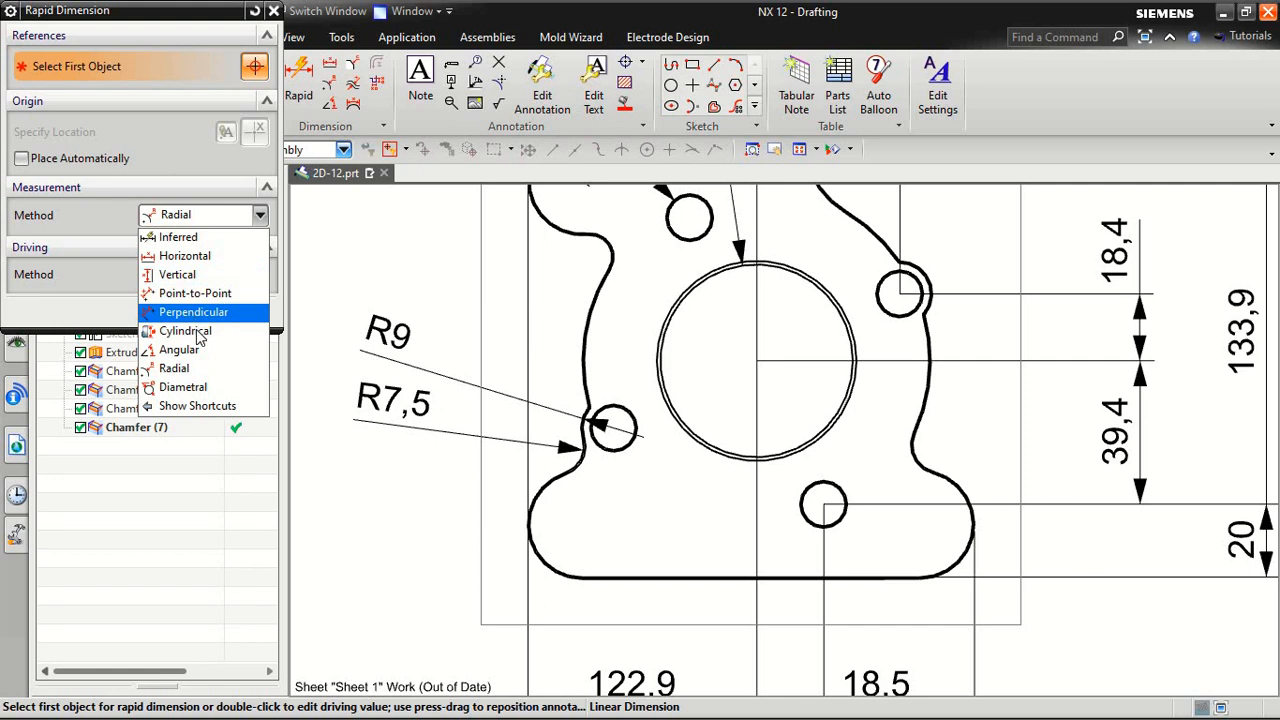
click(199, 338)
scroll(634, 437, up, 4)
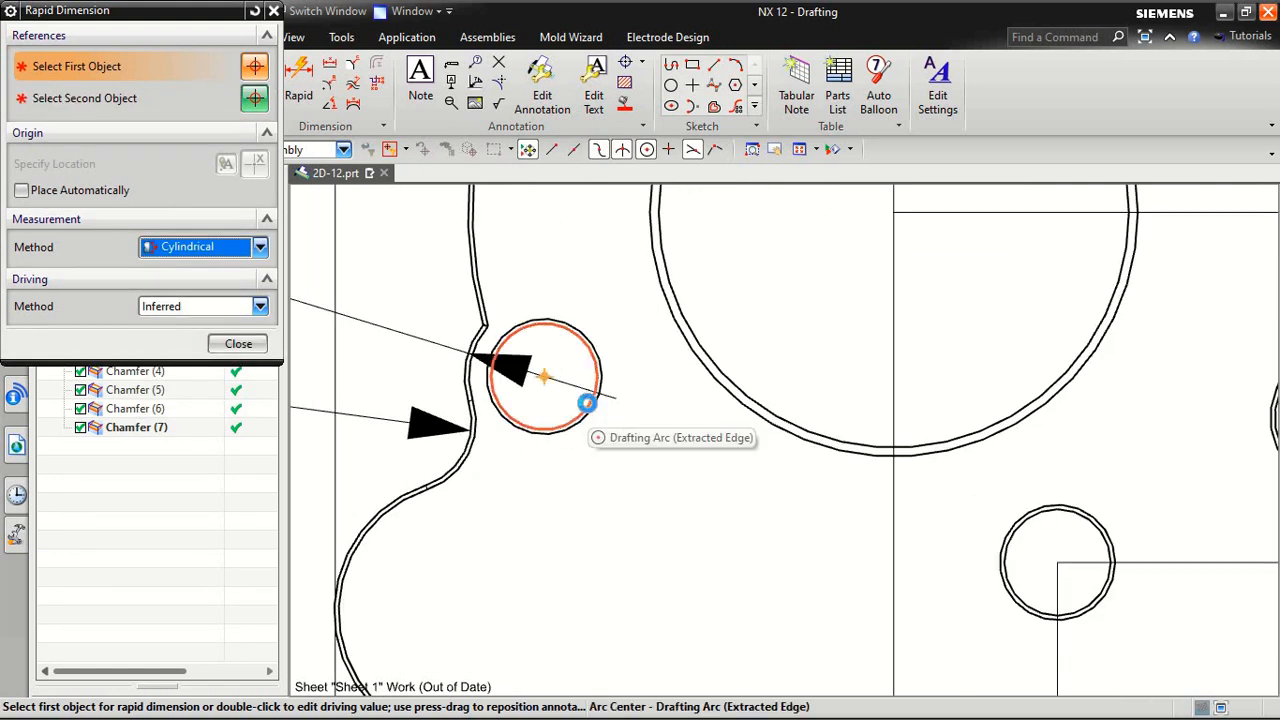
click(587, 403)
scroll(823, 531, down, 3)
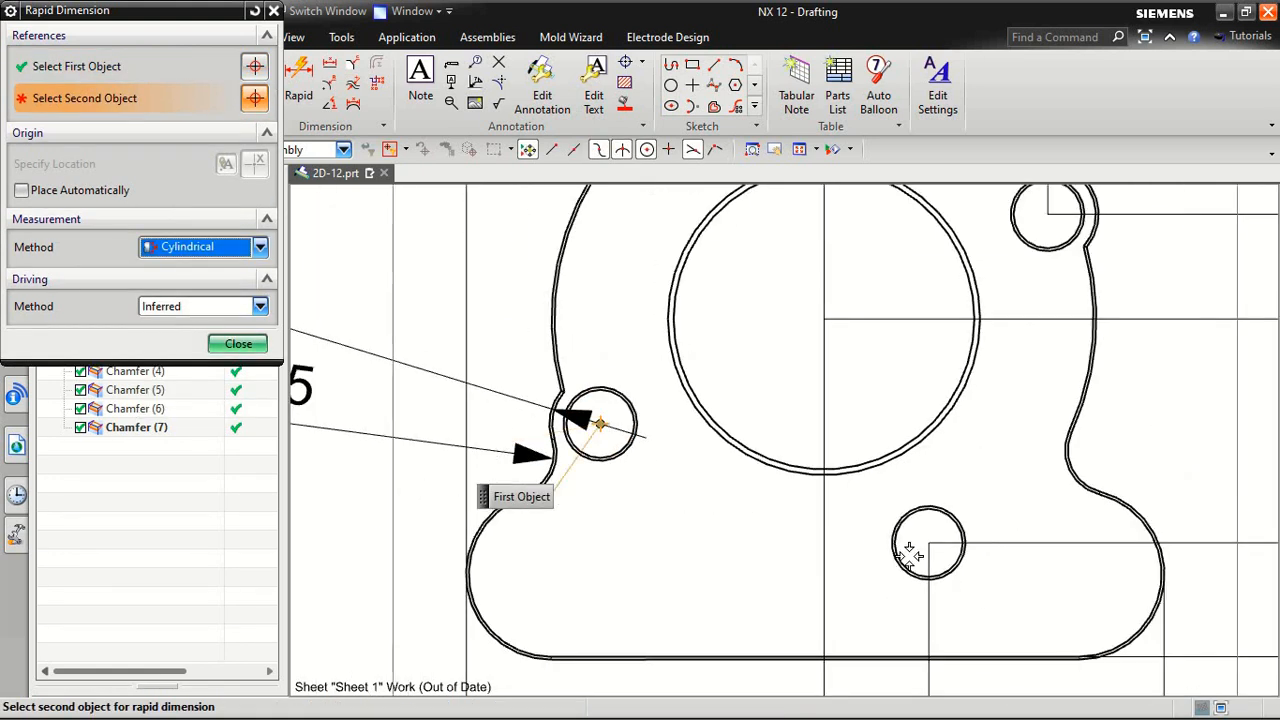
click(908, 545)
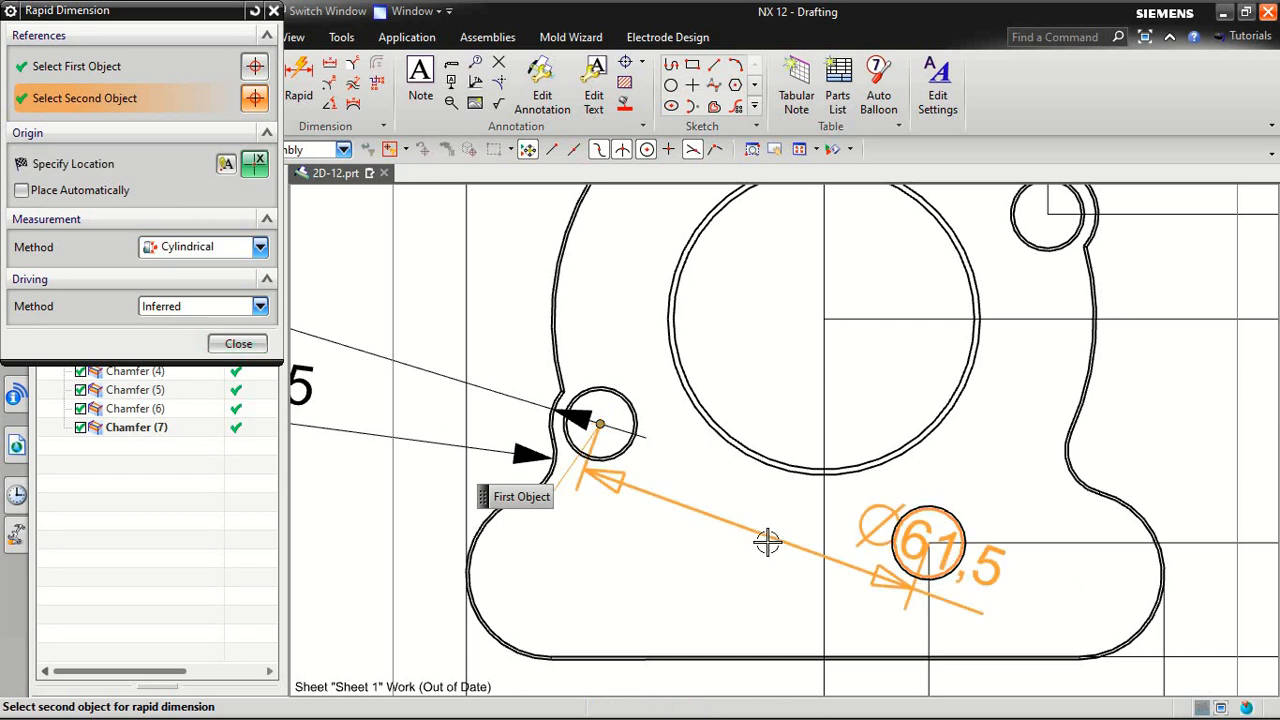
click(238, 344)
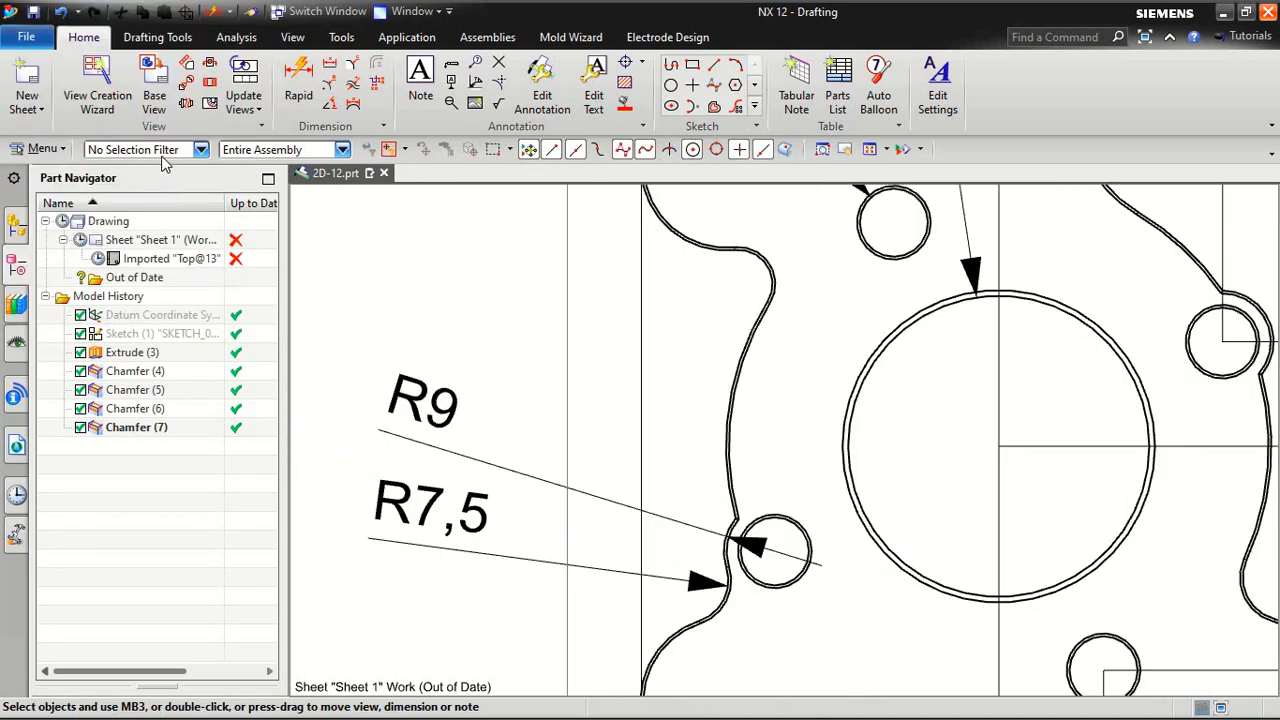
click(330, 88)
scroll(768, 550, up, 2)
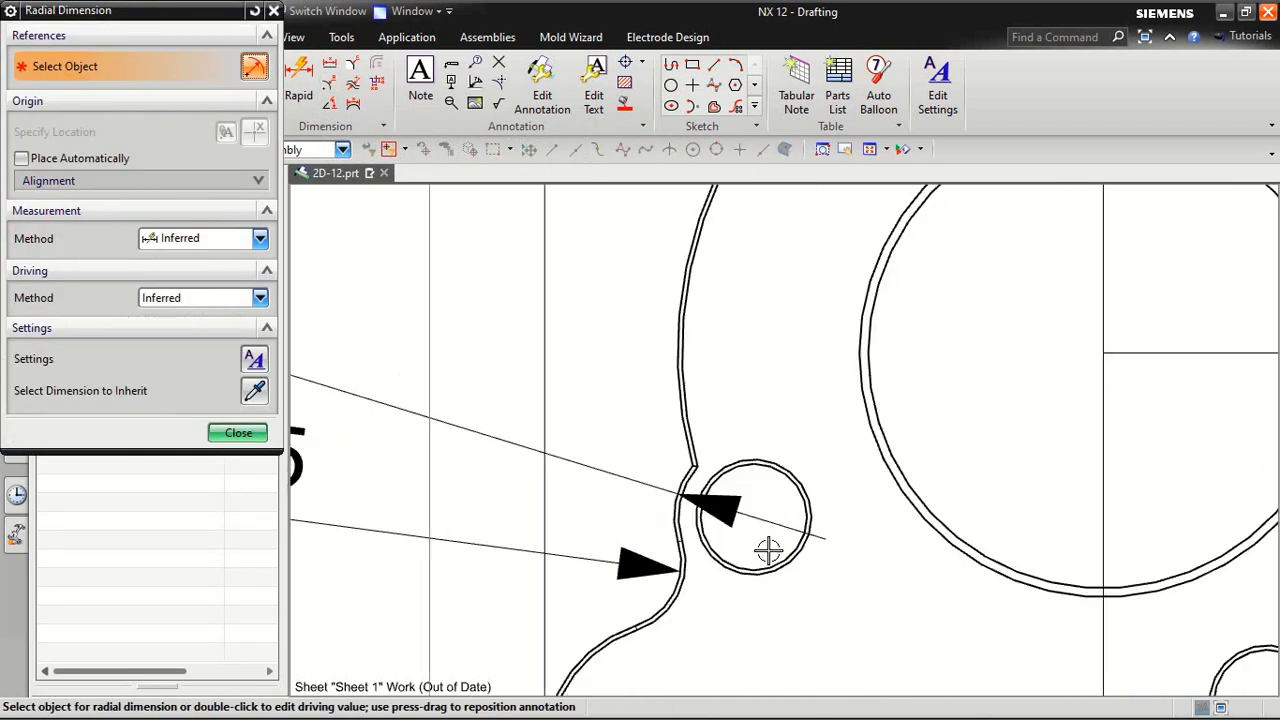
click(758, 572)
scroll(689, 566, down, 4)
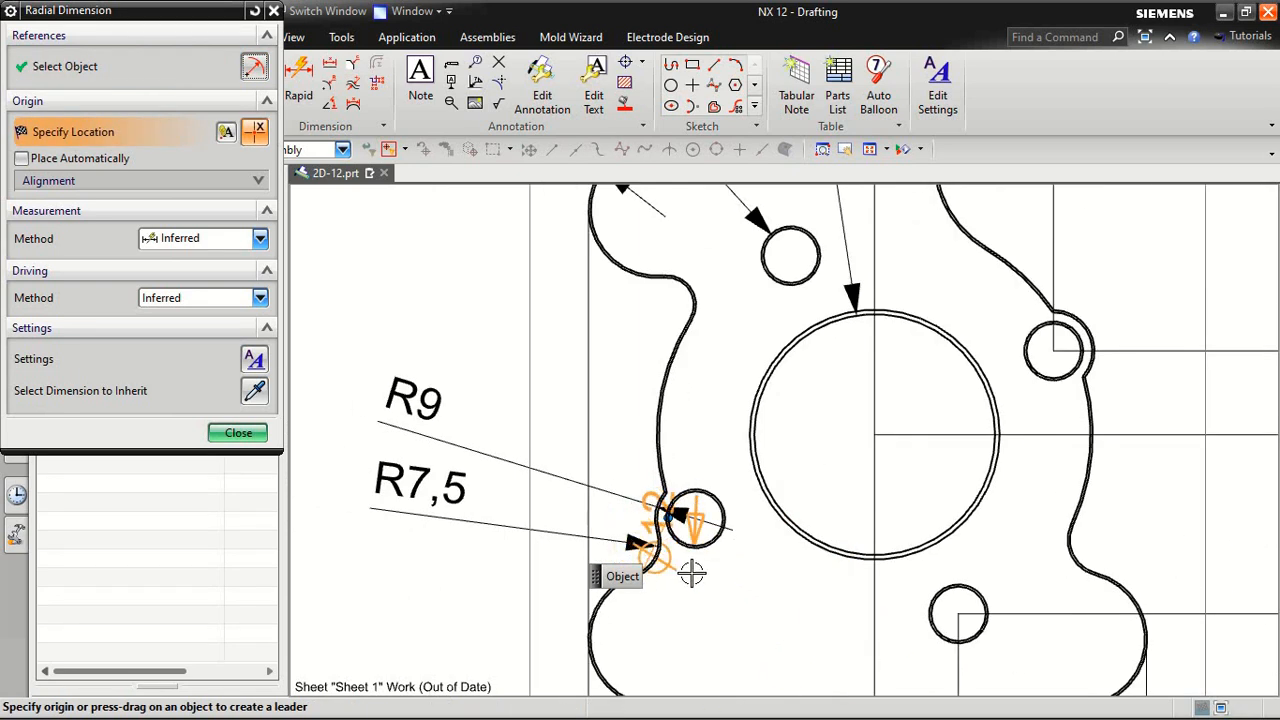
scroll(736, 570, down, 2)
scroll(745, 562, up, 1)
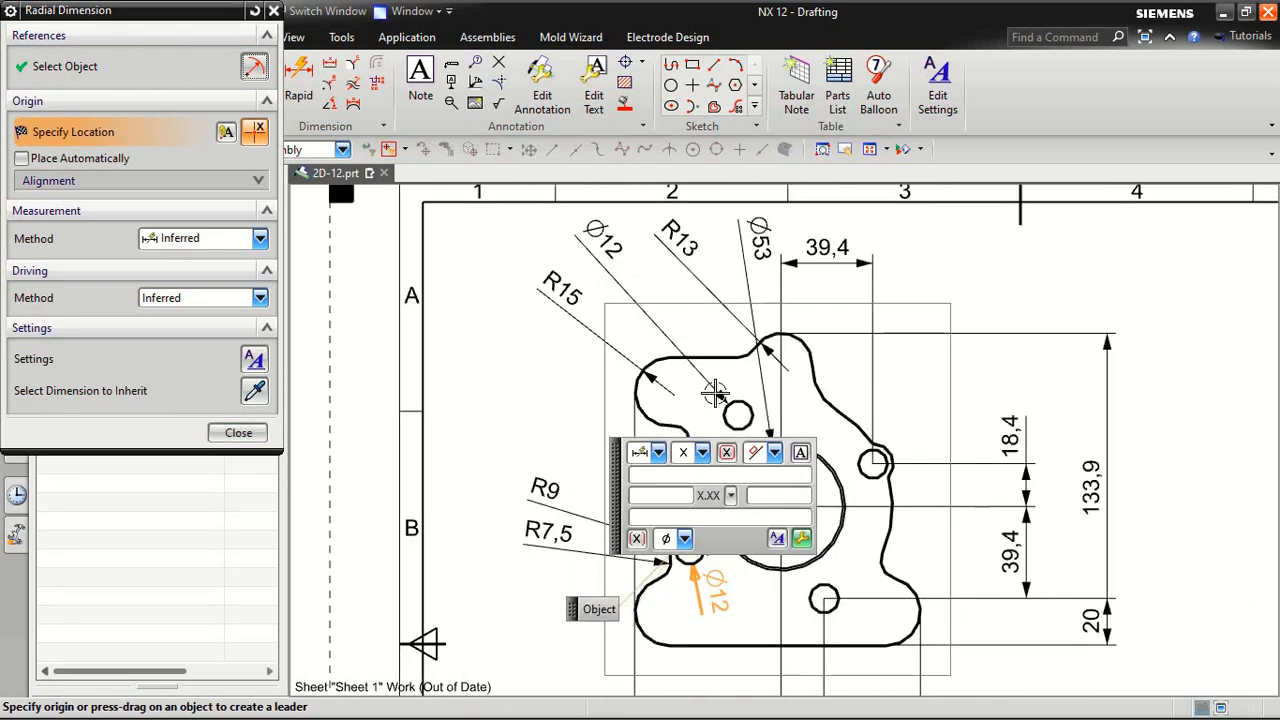
click(250, 429)
Step: Append the text "5 NOS" after the Ø12 hole dimension
scroll(560, 600, up, 2)
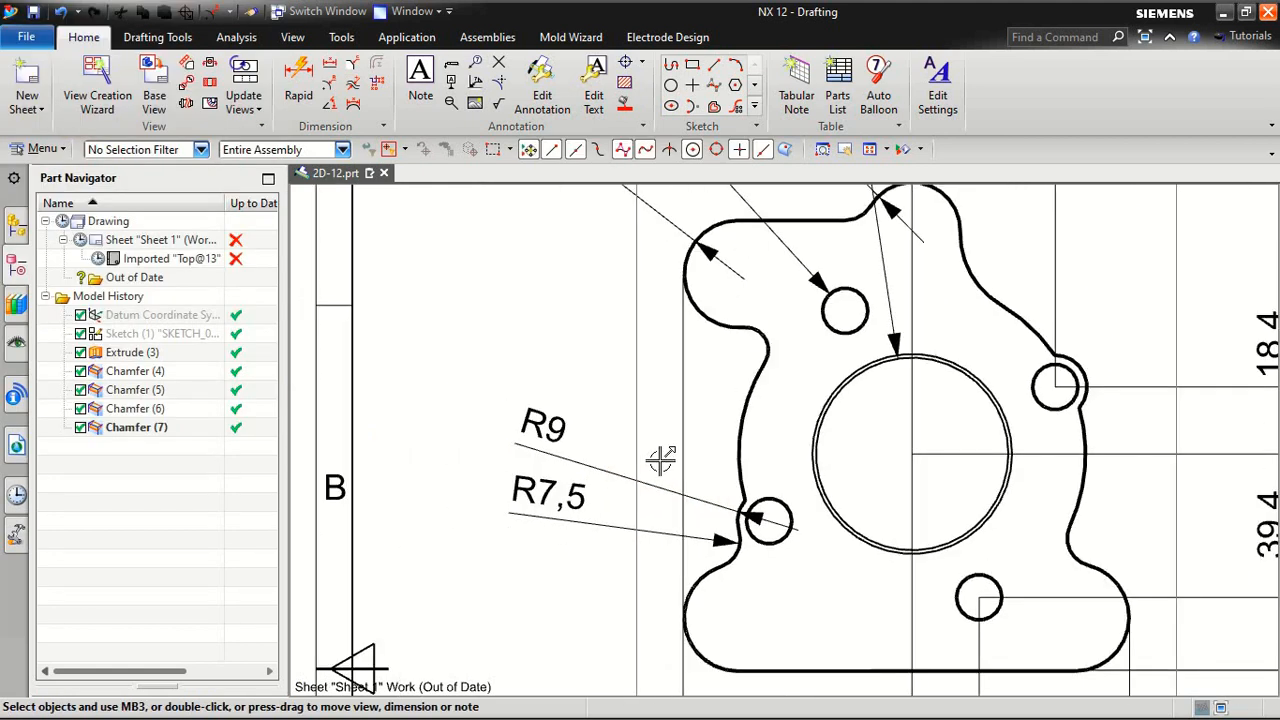
scroll(652, 461, down, 2)
scroll(727, 333, down, 2)
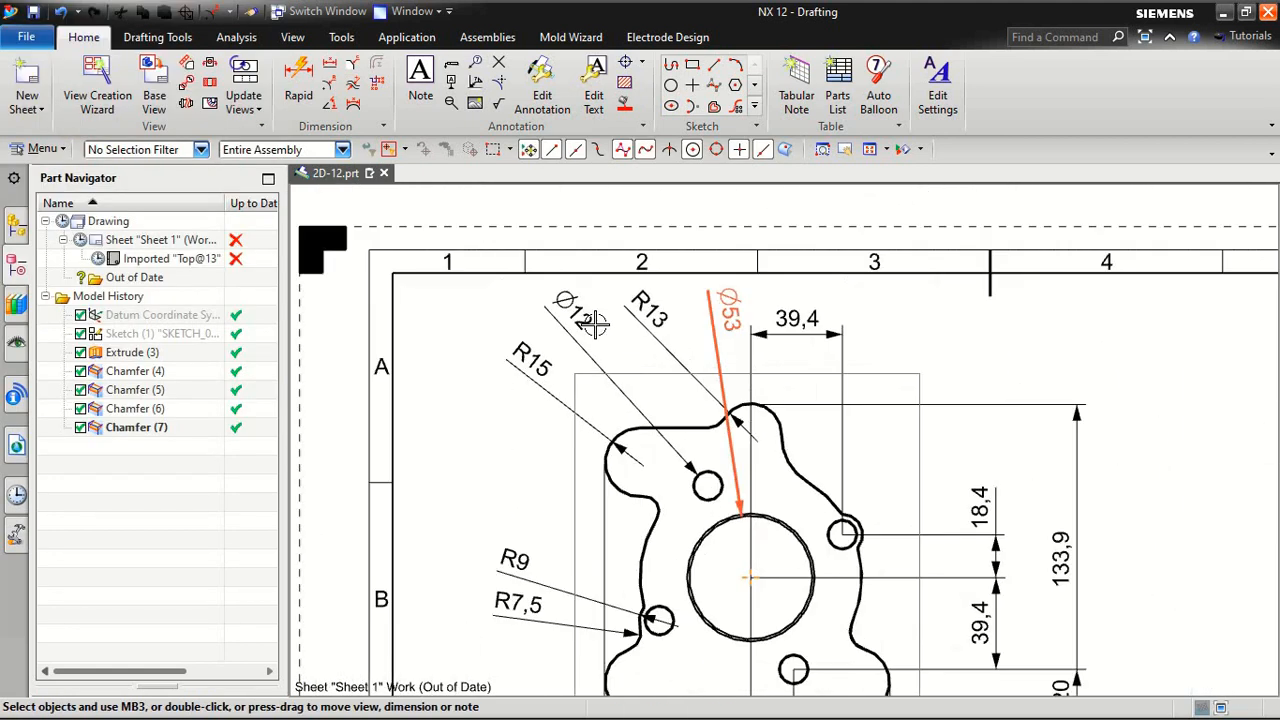
double_click(600, 385)
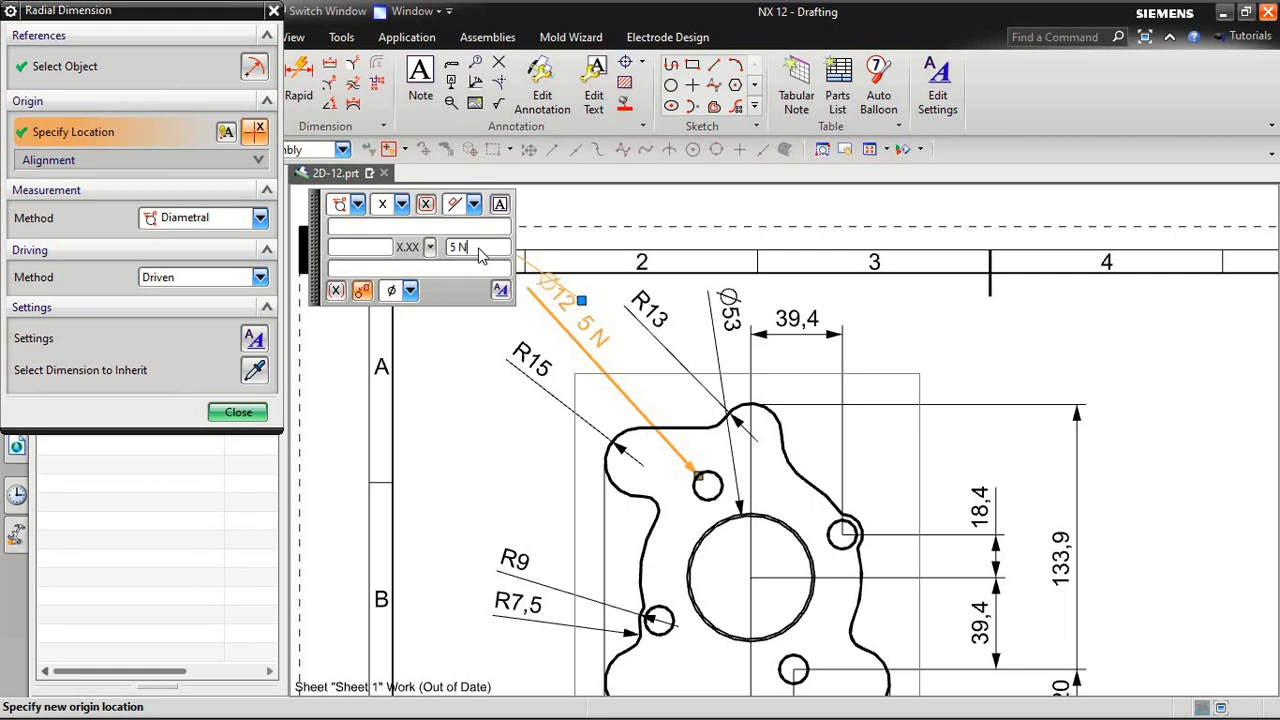
text(OS)
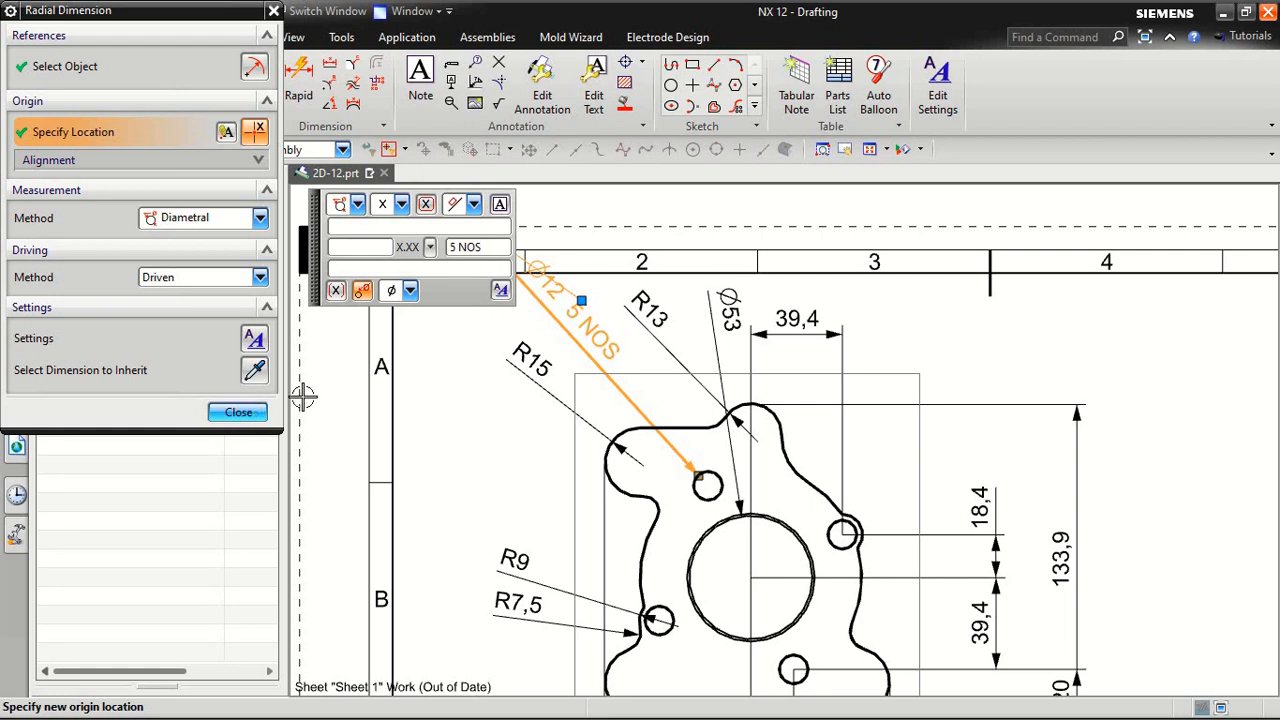
click(240, 411)
Step: Move the Ø12 5 NOS, R13 and Ø53 dimensions slightly down so their texts fit inside the sheet frame
scroll(722, 447, down, 2)
scroll(620, 285, up, 2)
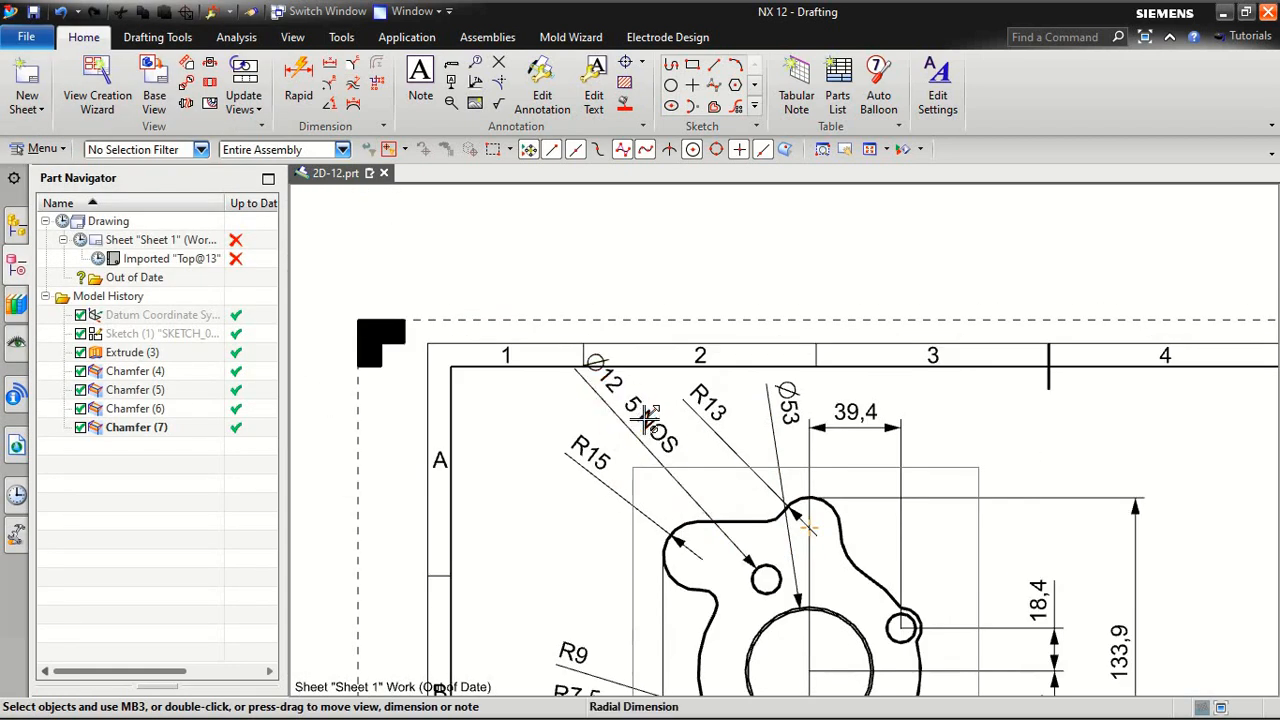
click(646, 419)
key(Escape)
scroll(680, 281, down, 1)
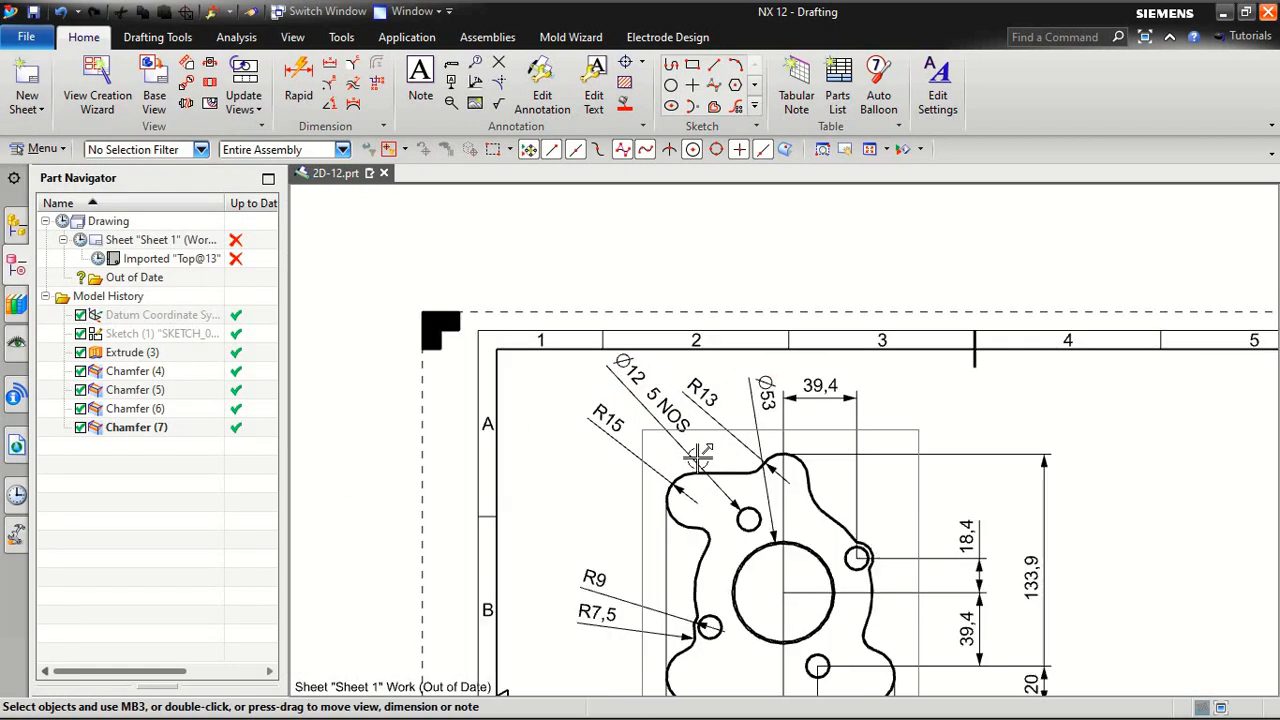
scroll(698, 458, up, 1)
scroll(674, 406, down, 1)
scroll(694, 300, up, 1)
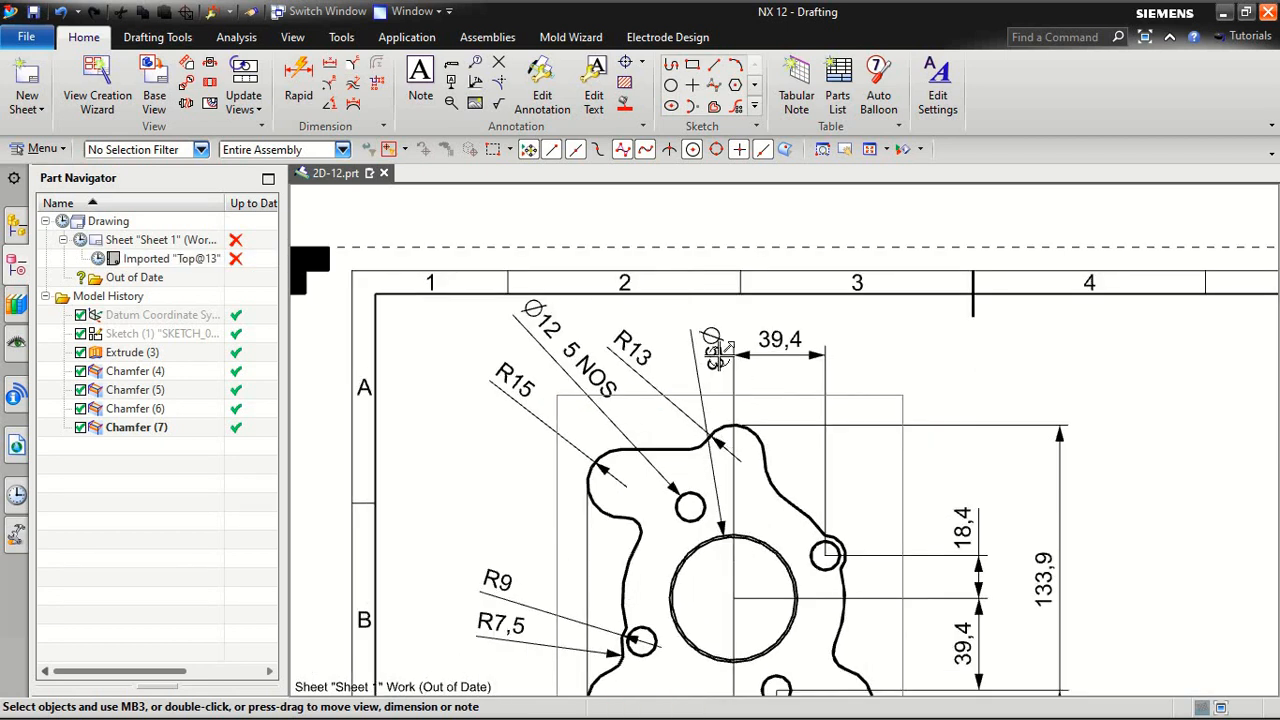
Step: Change the text appended to the Ø12 hole dimension to "4 NOS"
scroll(718, 352, down, 1)
scroll(700, 400, up, 1)
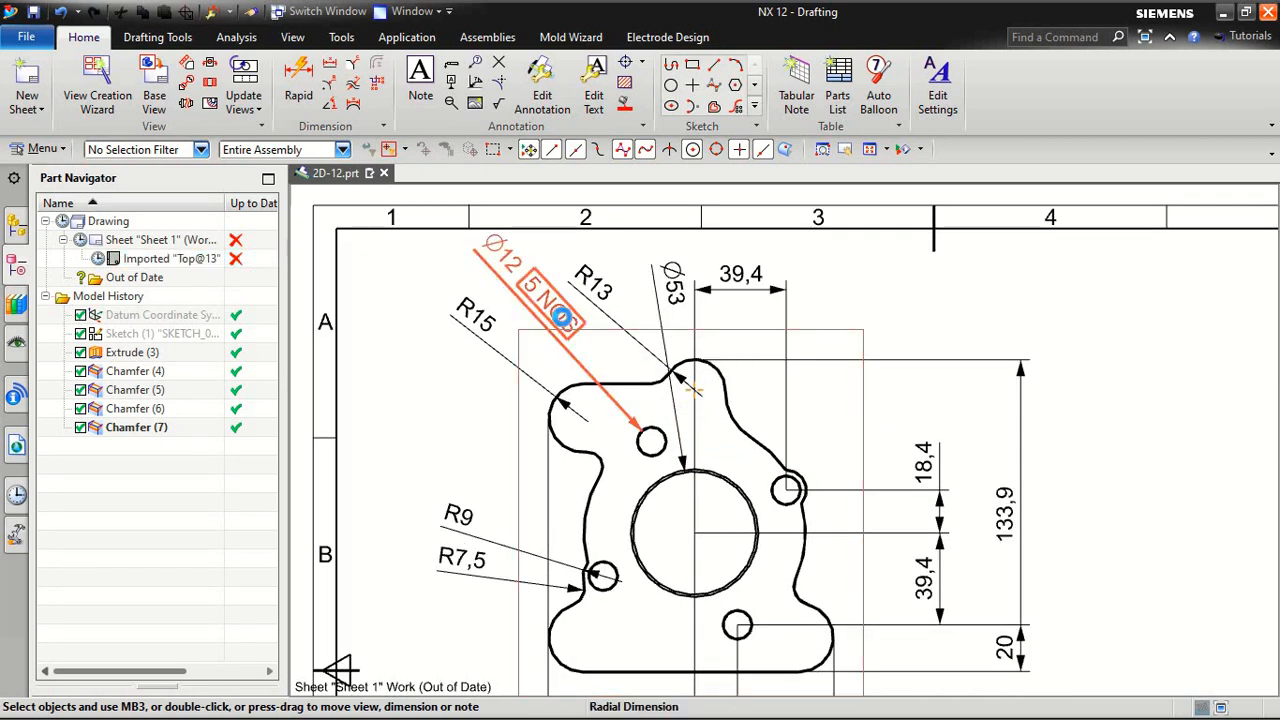
double_click(561, 317)
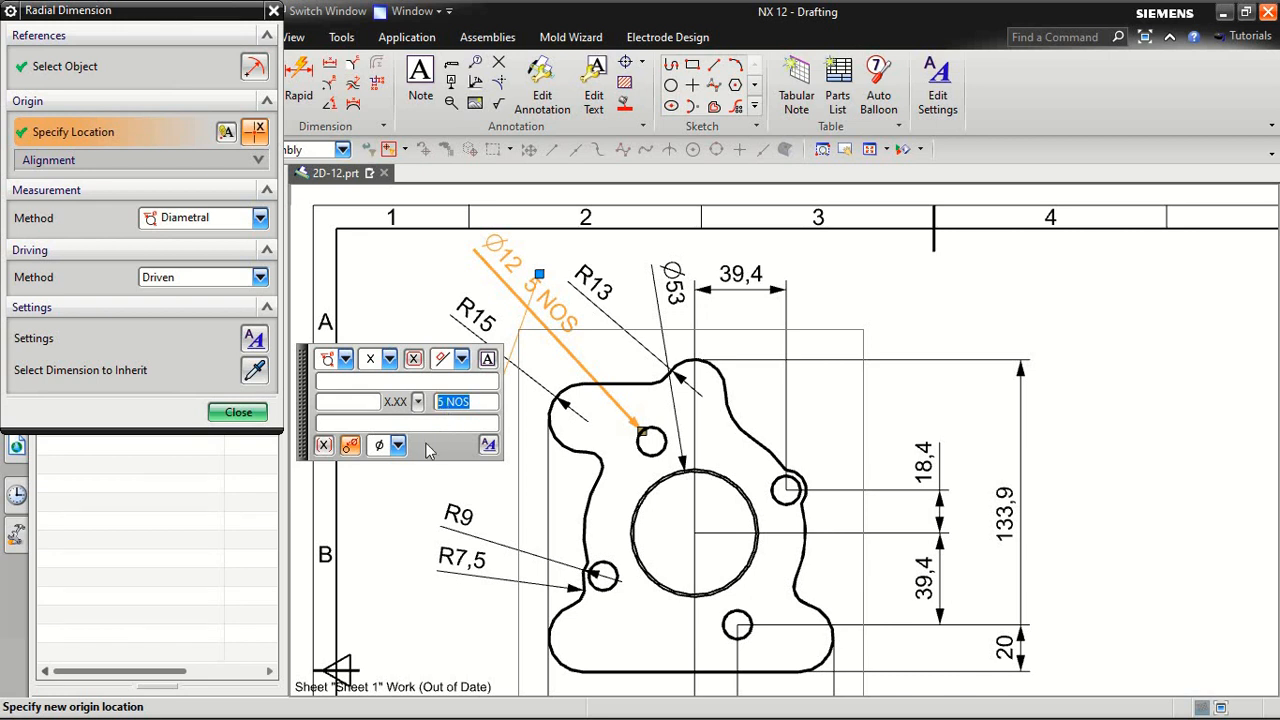
key(Delete)
key(Delete)
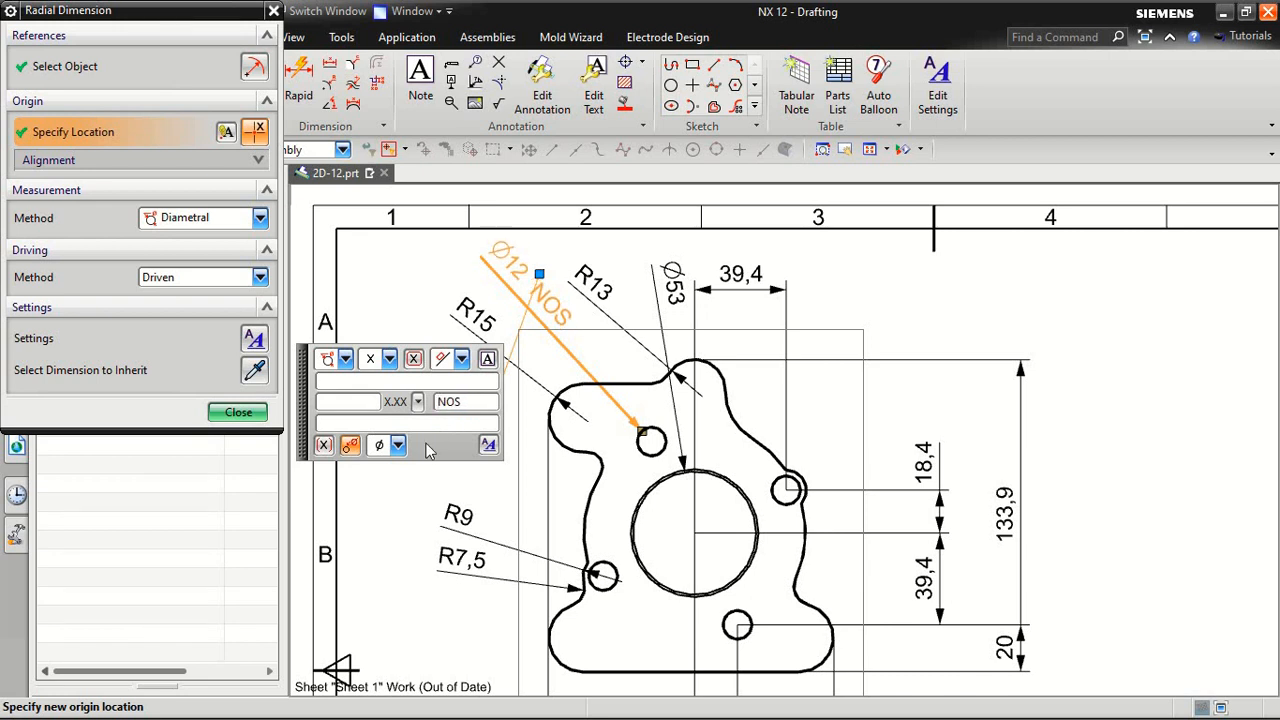
text(4)
click(236, 413)
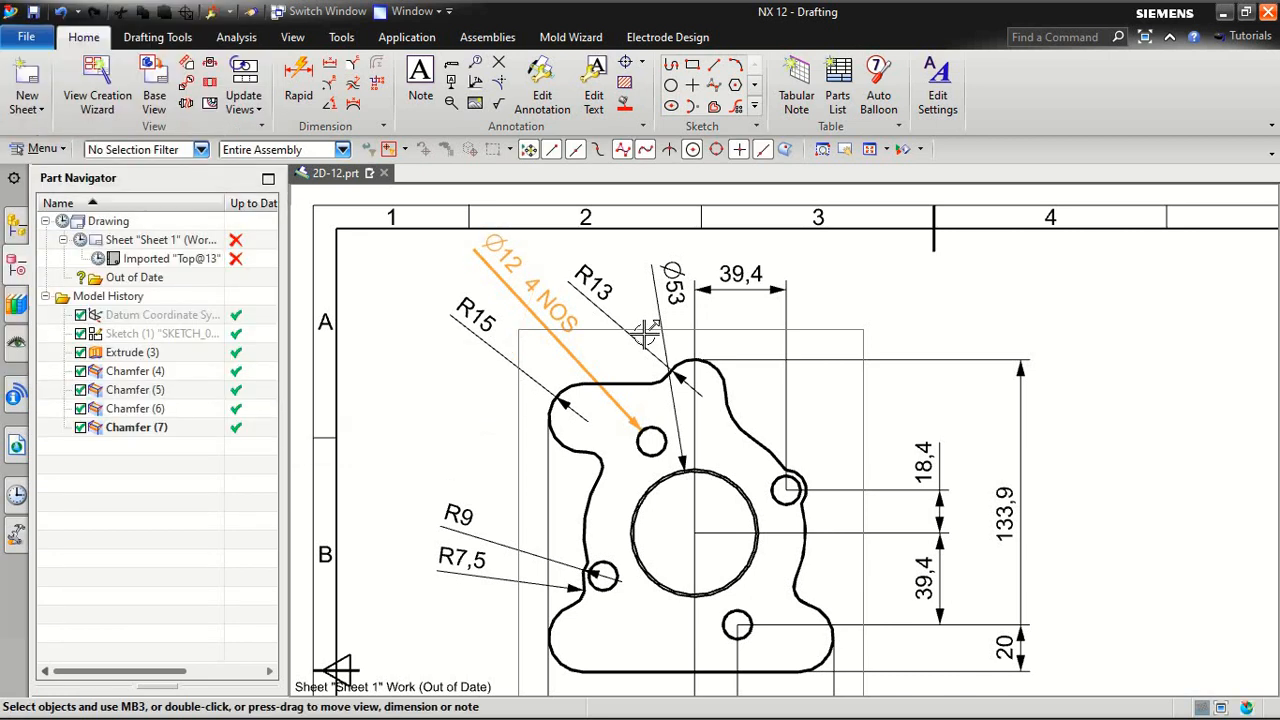
Step: Add a radial dimension to the outer lug arc around the right small hole, with its text placed above the 18,4 dimension
scroll(630, 362, down, 2)
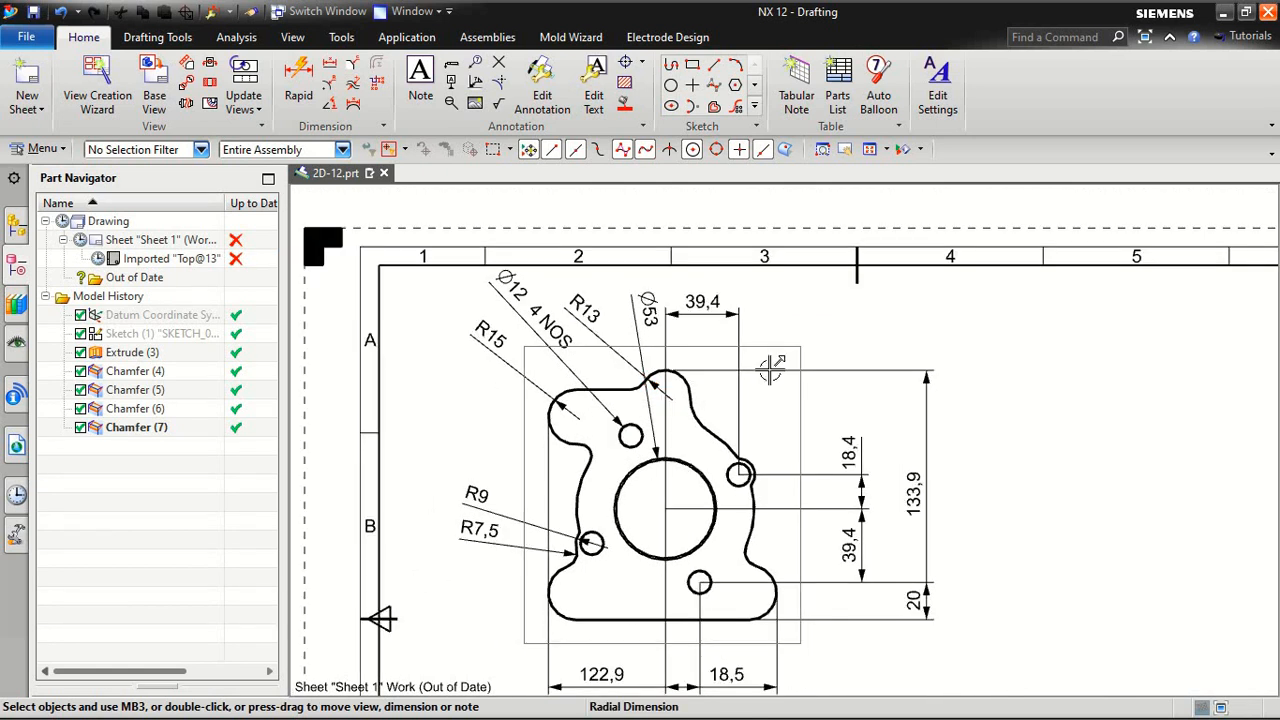
scroll(910, 395, down, 2)
scroll(912, 392, up, 1)
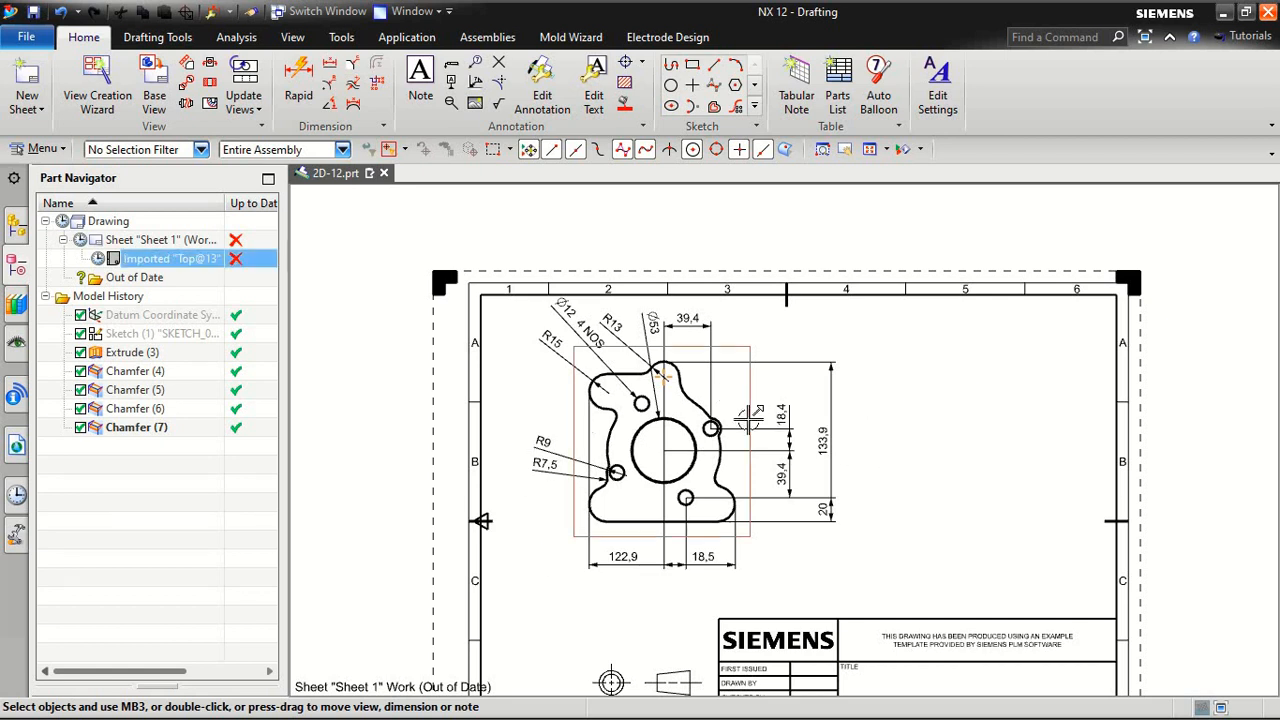
scroll(749, 419, up, 3)
shift+middle_drag(732, 387, 721, 398)
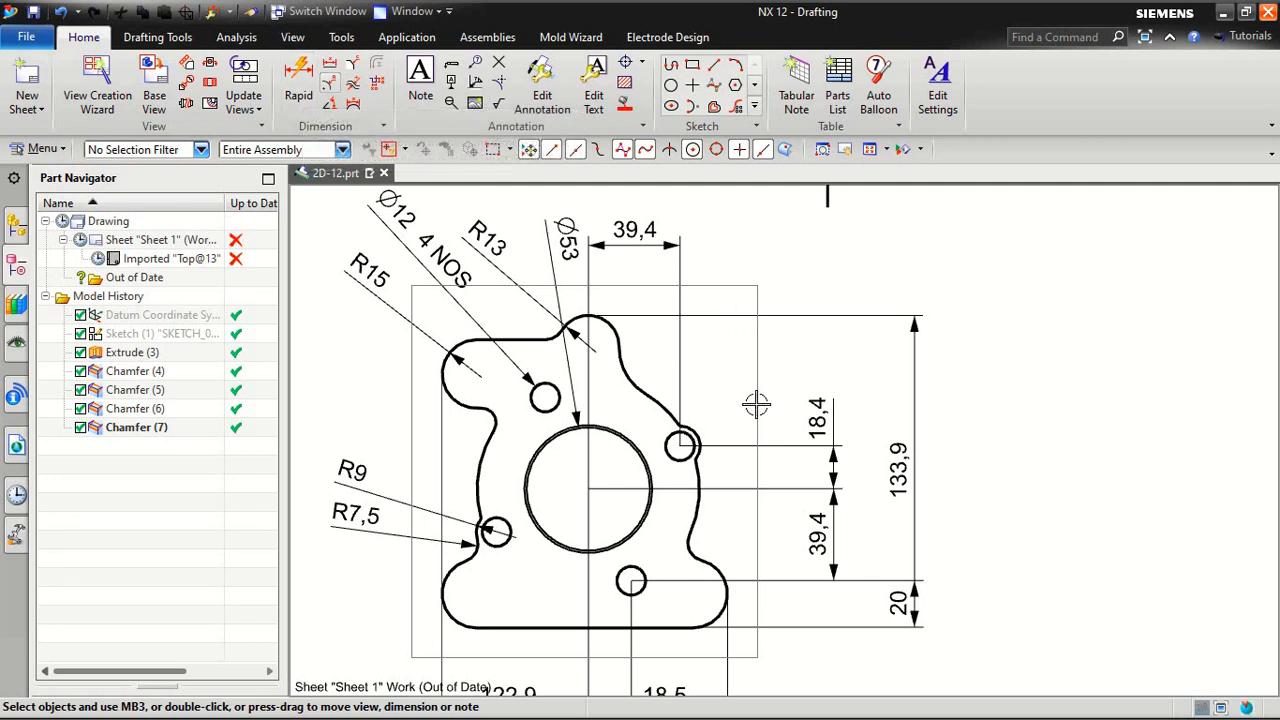
click(331, 87)
click(702, 427)
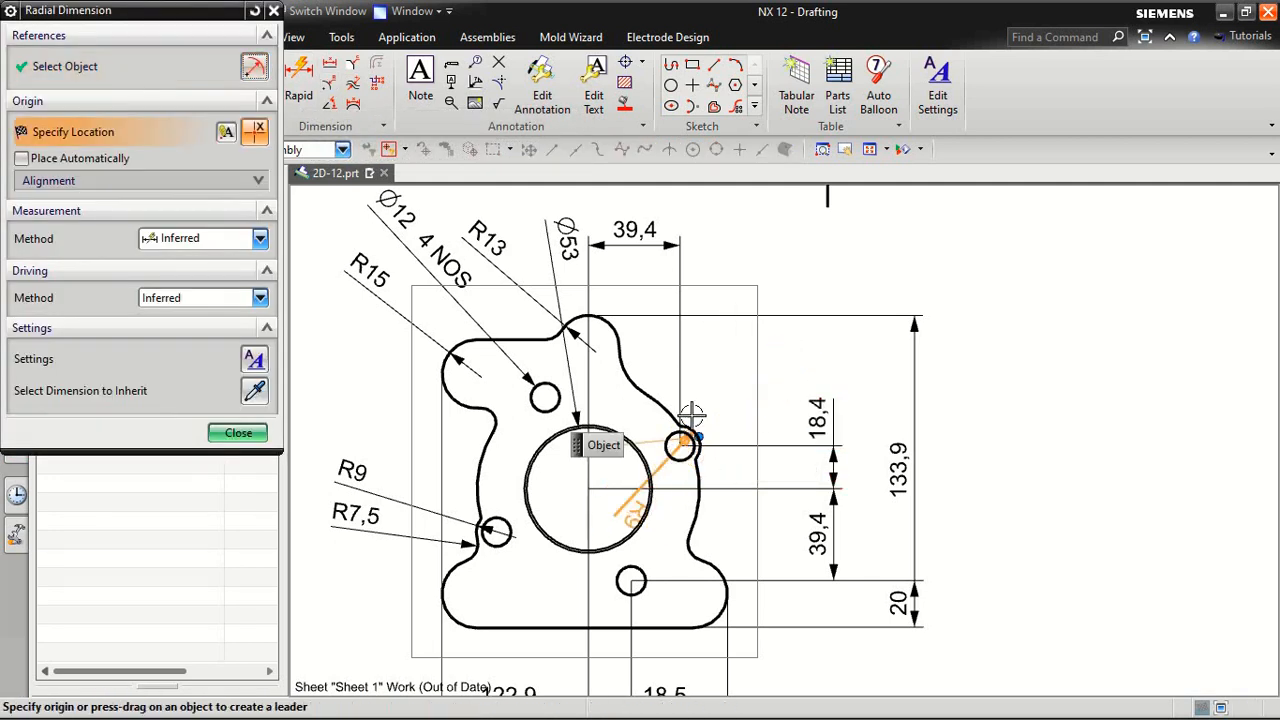
scroll(679, 455, up, 4)
scroll(722, 453, down, 5)
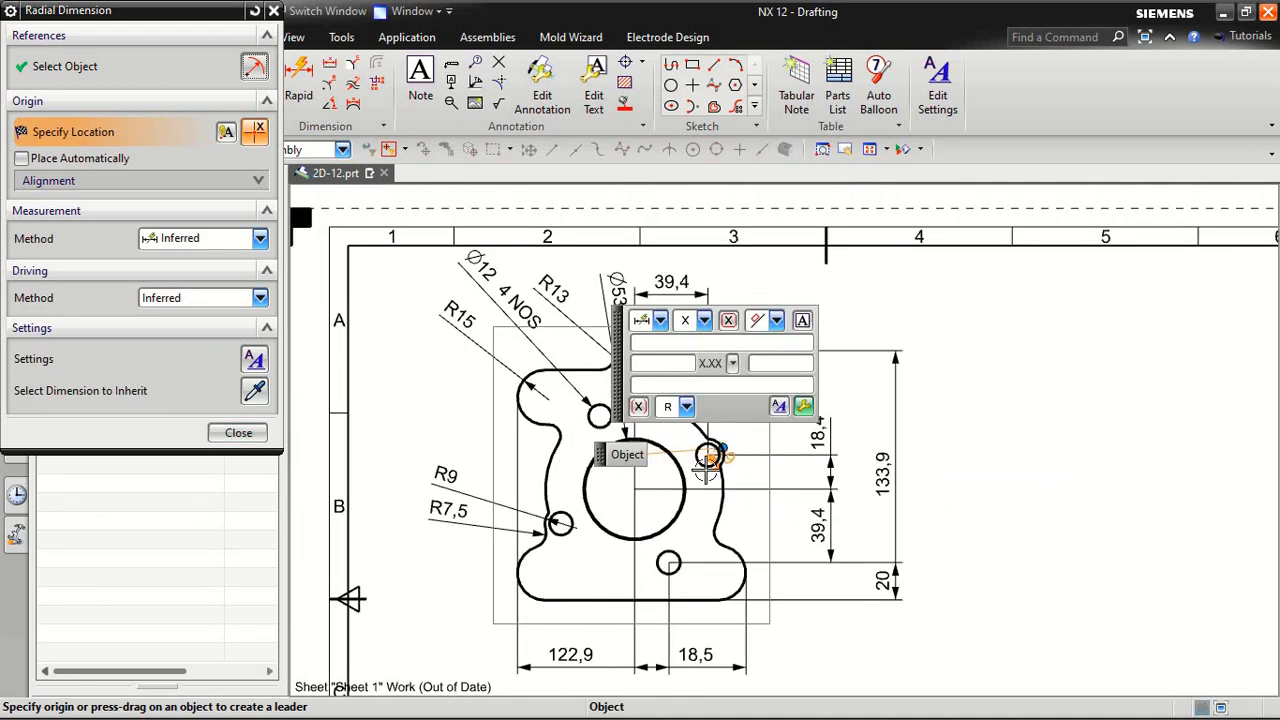
scroll(707, 462, down, 3)
scroll(690, 450, up, 4)
click(688, 438)
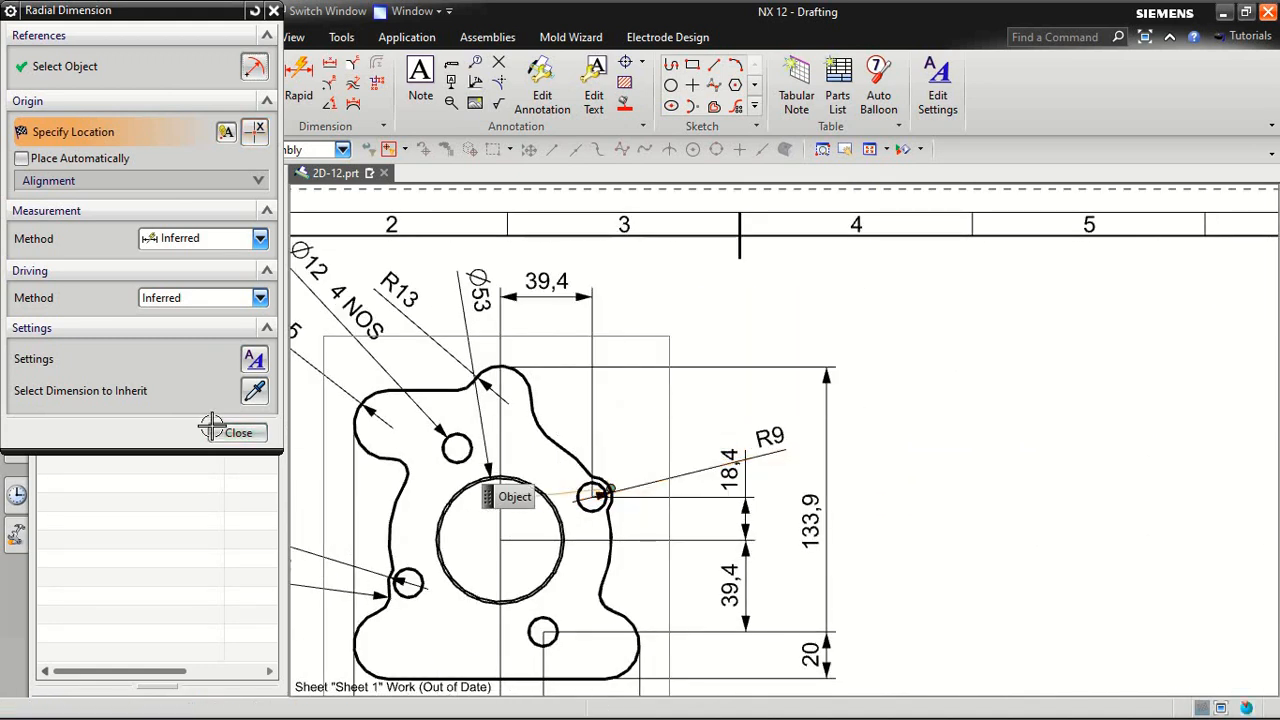
click(238, 432)
drag(773, 438, 686, 408)
scroll(635, 420, down, 2)
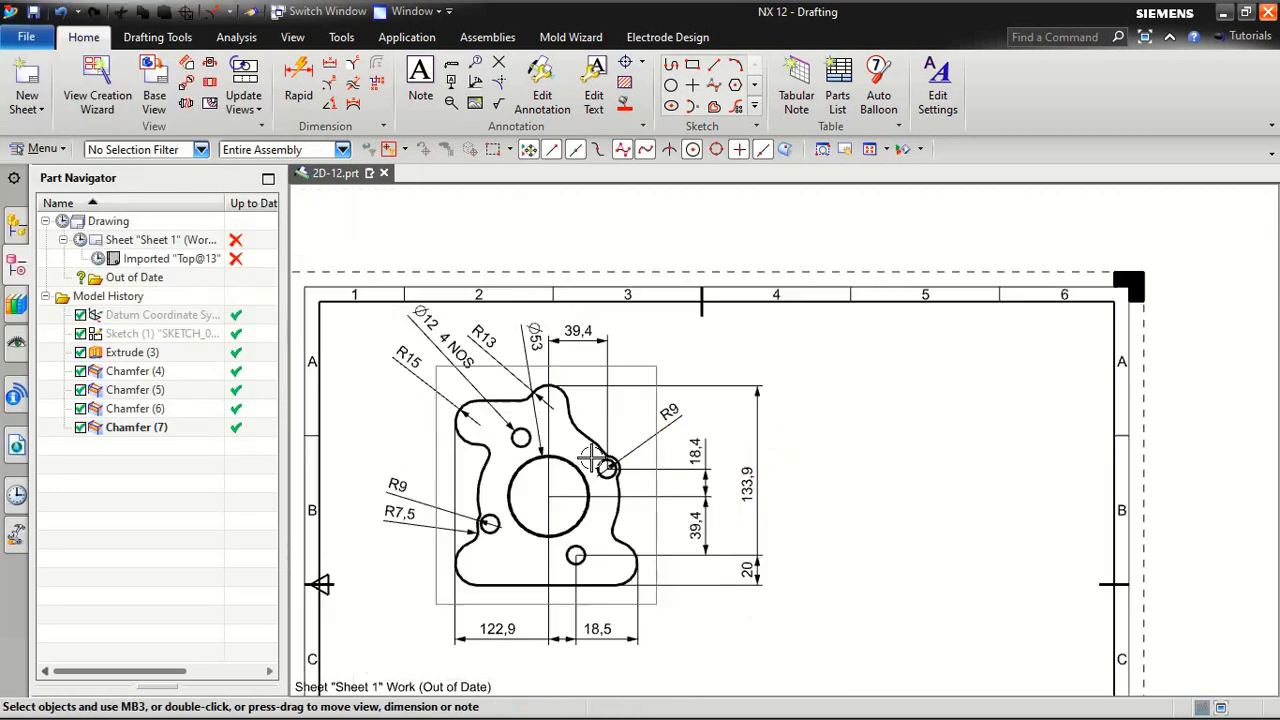
Step: Generate a set of views of 2D-12.prt on the sheet with the View Creation Wizard's default settings
scroll(625, 452, up, 6)
scroll(650, 455, down, 3)
scroll(655, 455, down, 3)
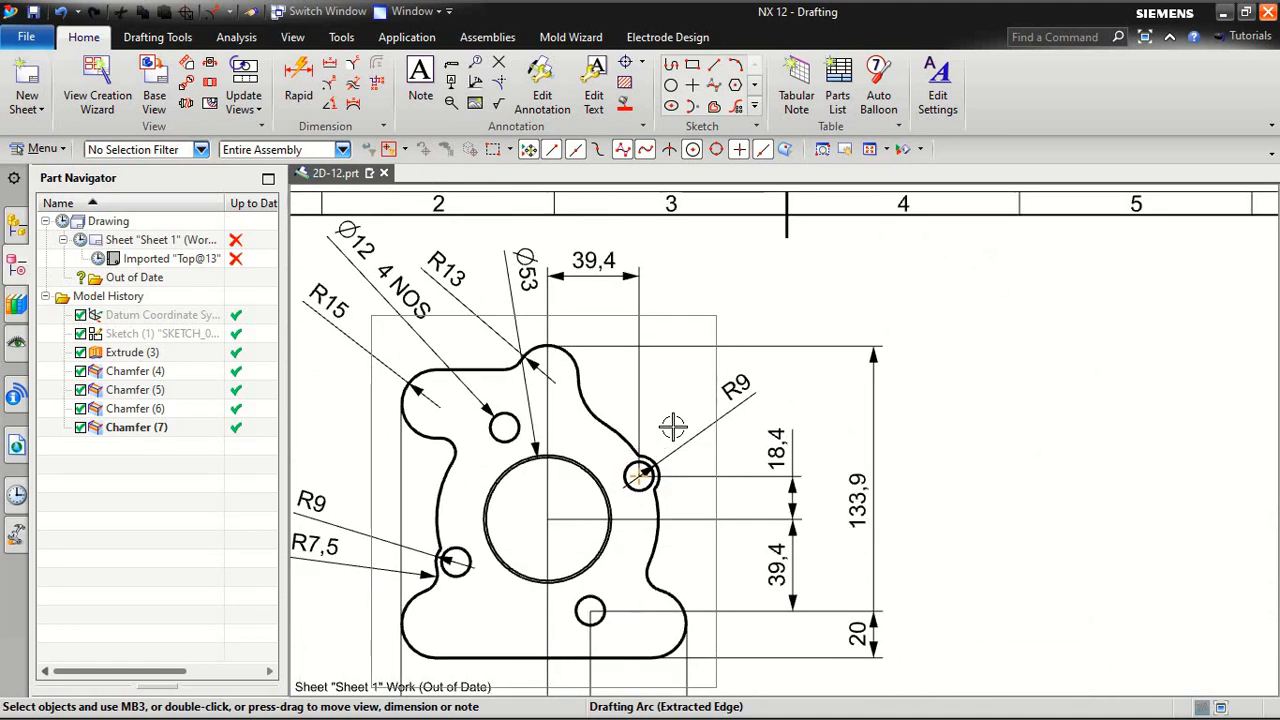
click(97, 90)
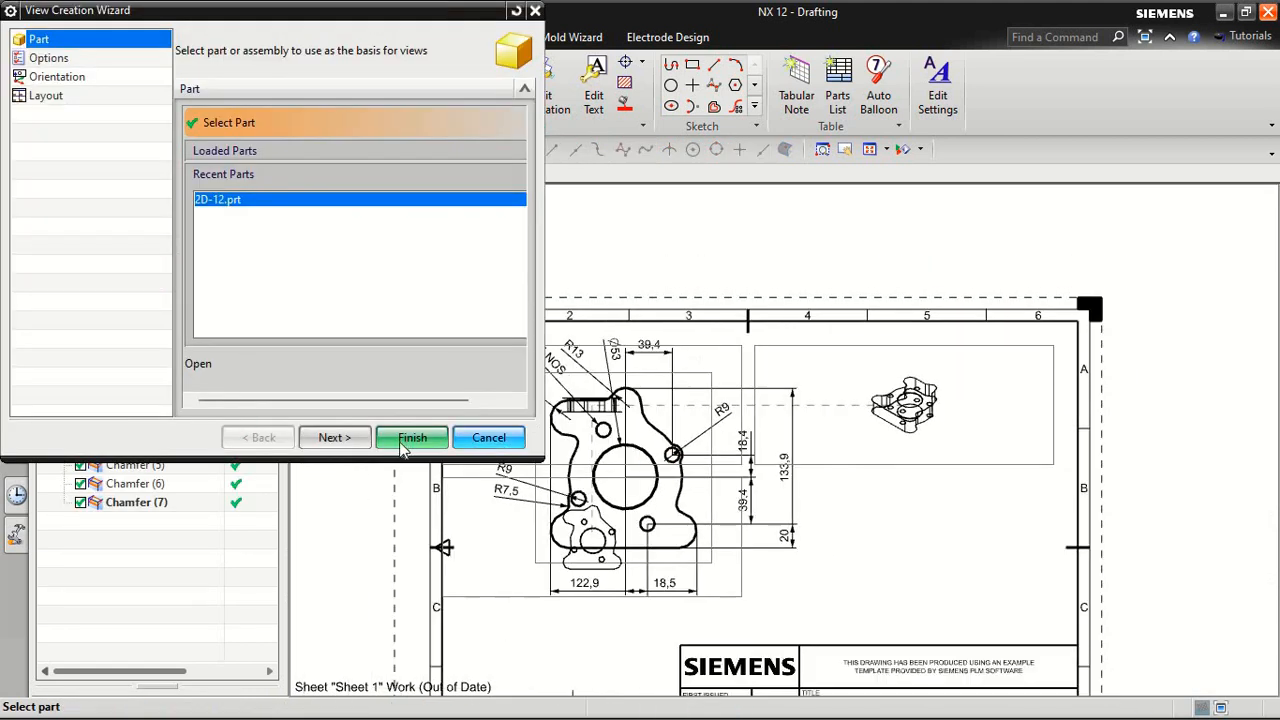
click(412, 437)
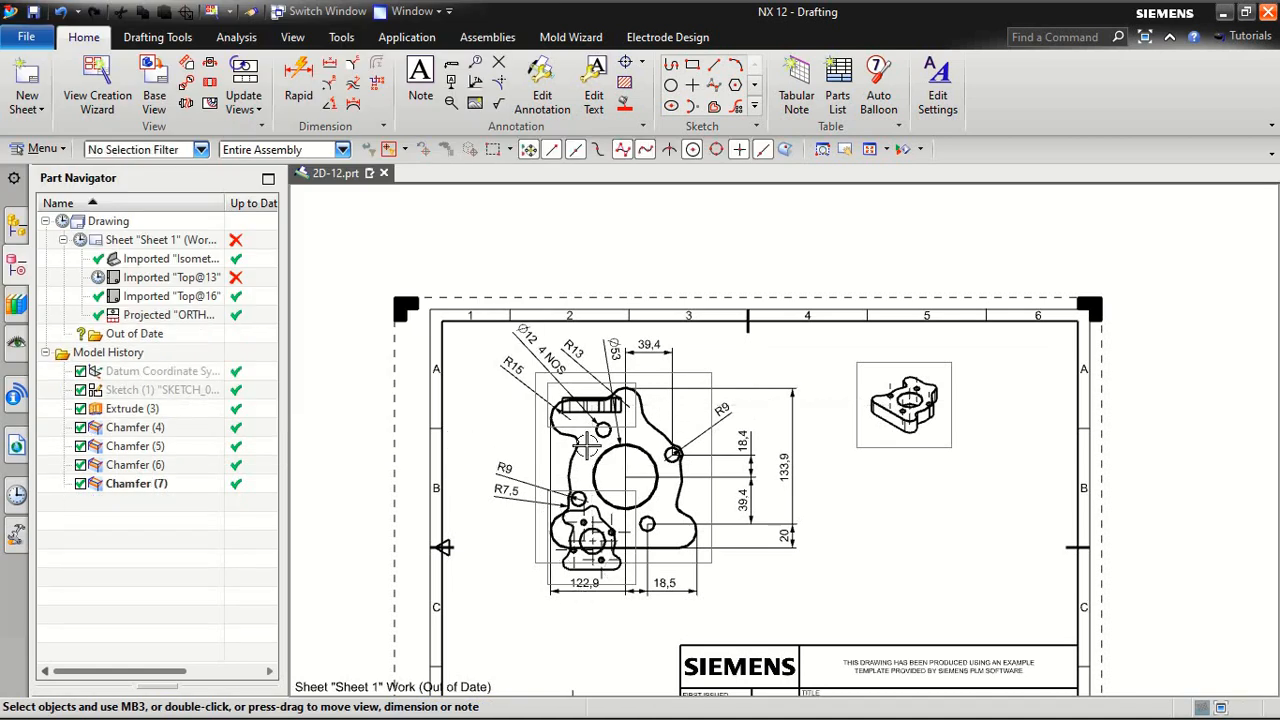
Step: Delete the newly generated projected side view and small top view that overlap the dimensioned top view
scroll(587, 446, up, 4)
click(586, 345)
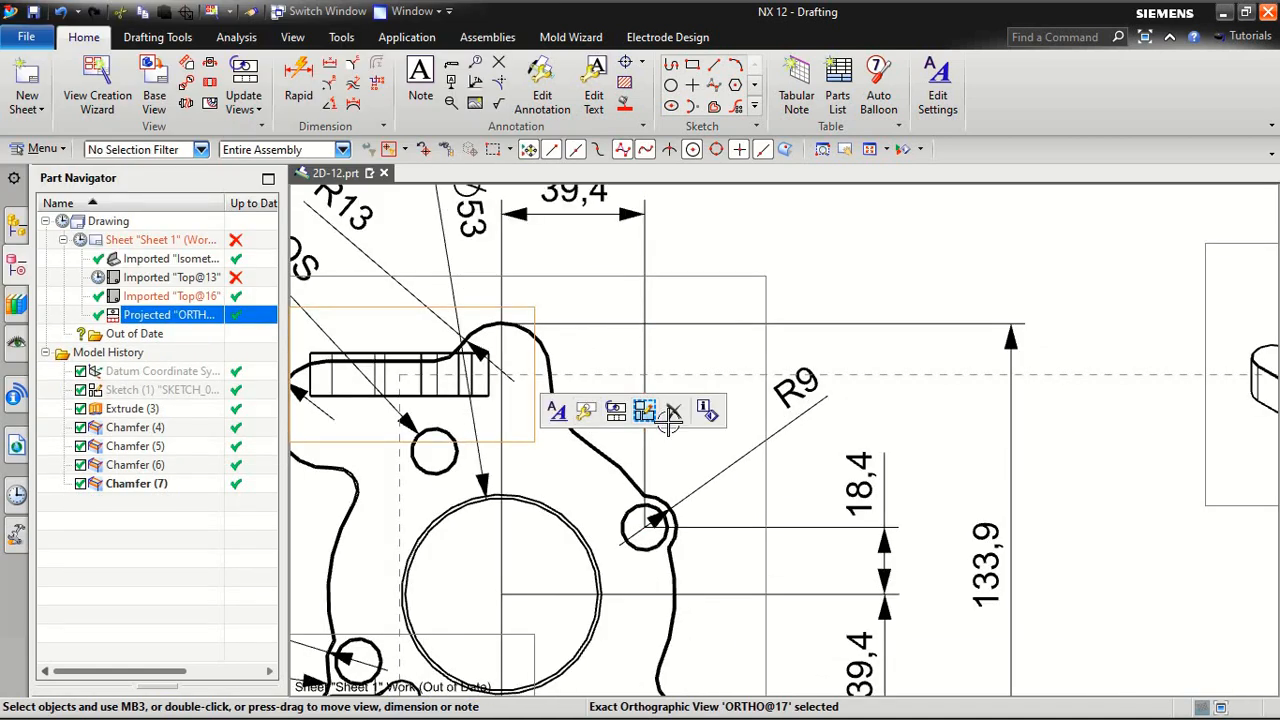
click(673, 412)
scroll(663, 391, down, 5)
scroll(568, 557, up, 2)
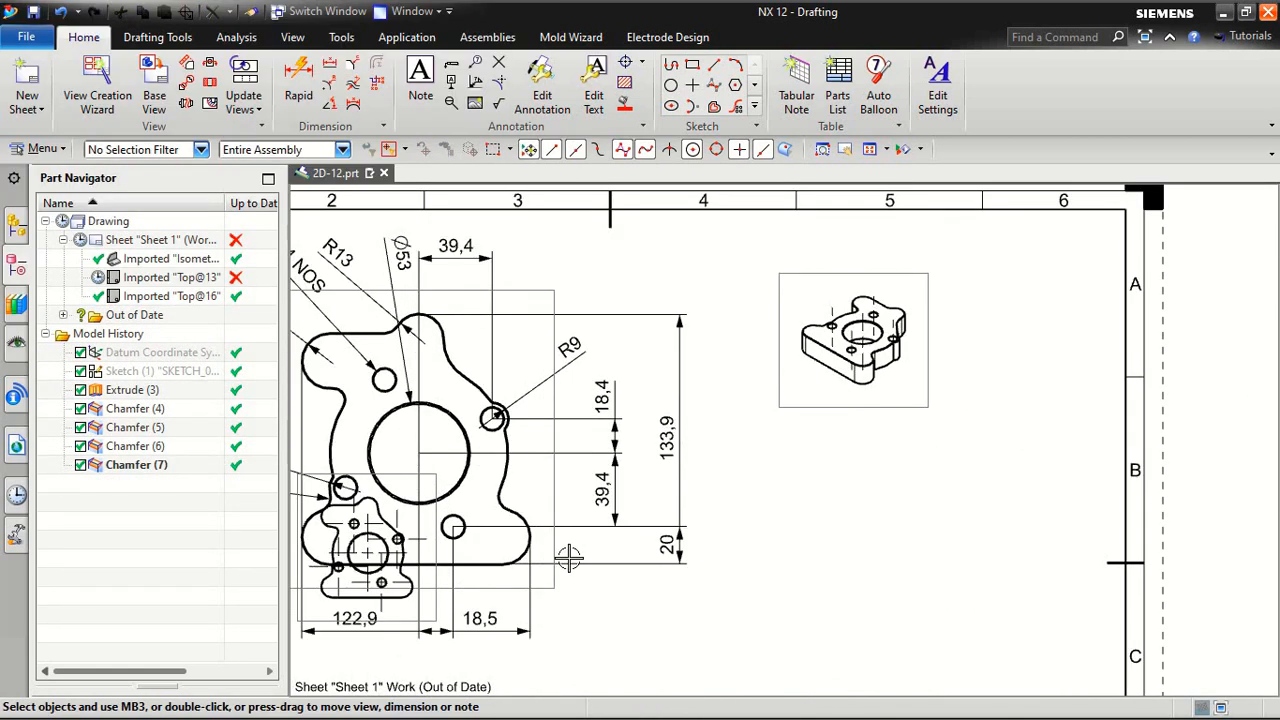
scroll(502, 574, down, 2)
scroll(502, 574, up, 5)
click(452, 611)
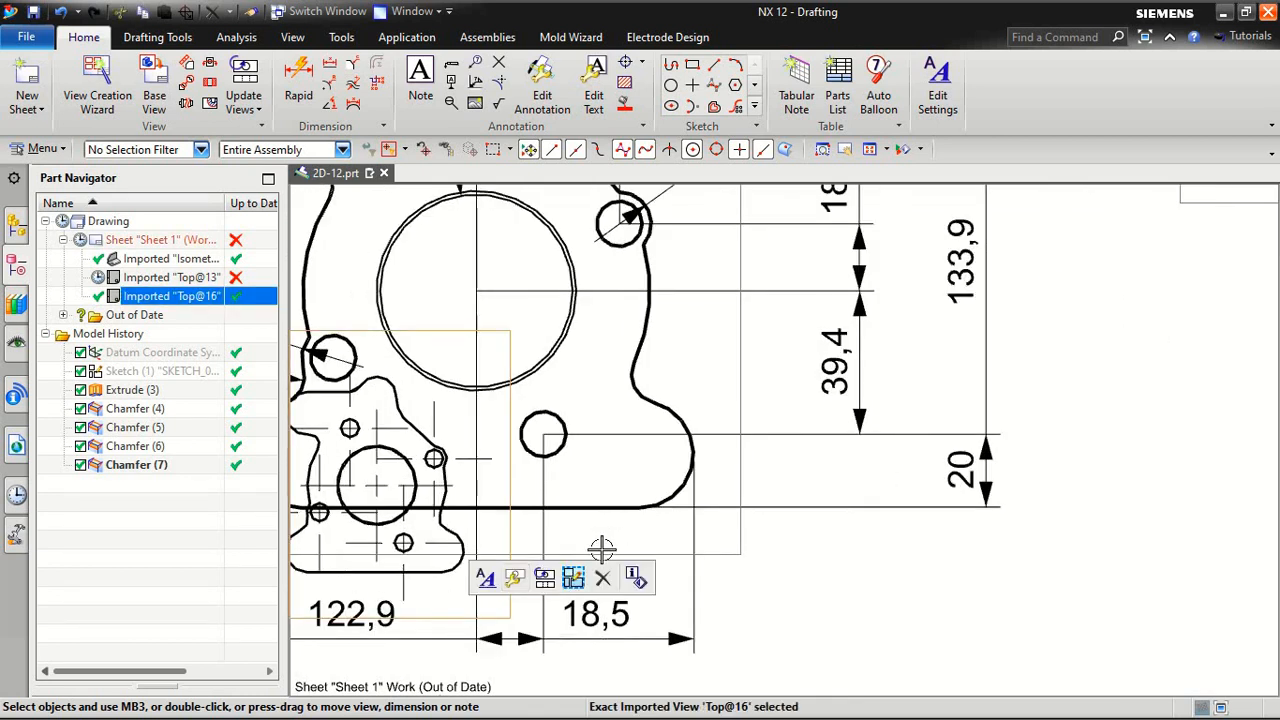
key(Delete)
scroll(709, 486, down, 3)
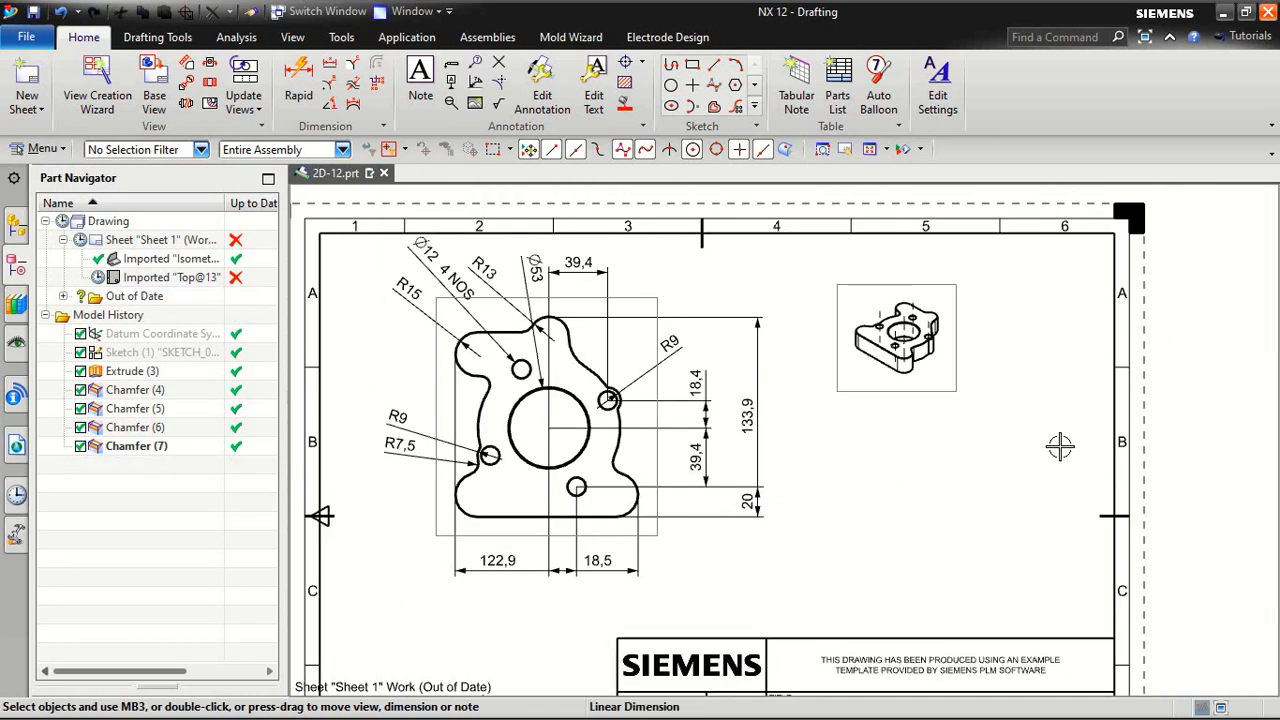
Step: Set the isometric view's scale to 1:2 and position it just above the title block
scroll(783, 365, up, 4)
mouse_move(782, 365)
mouse_down()
mouse_move(820, 423)
mouse_move(874, 606)
mouse_move(883, 563)
mouse_move(880, 637)
mouse_move(876, 609)
mouse_up()
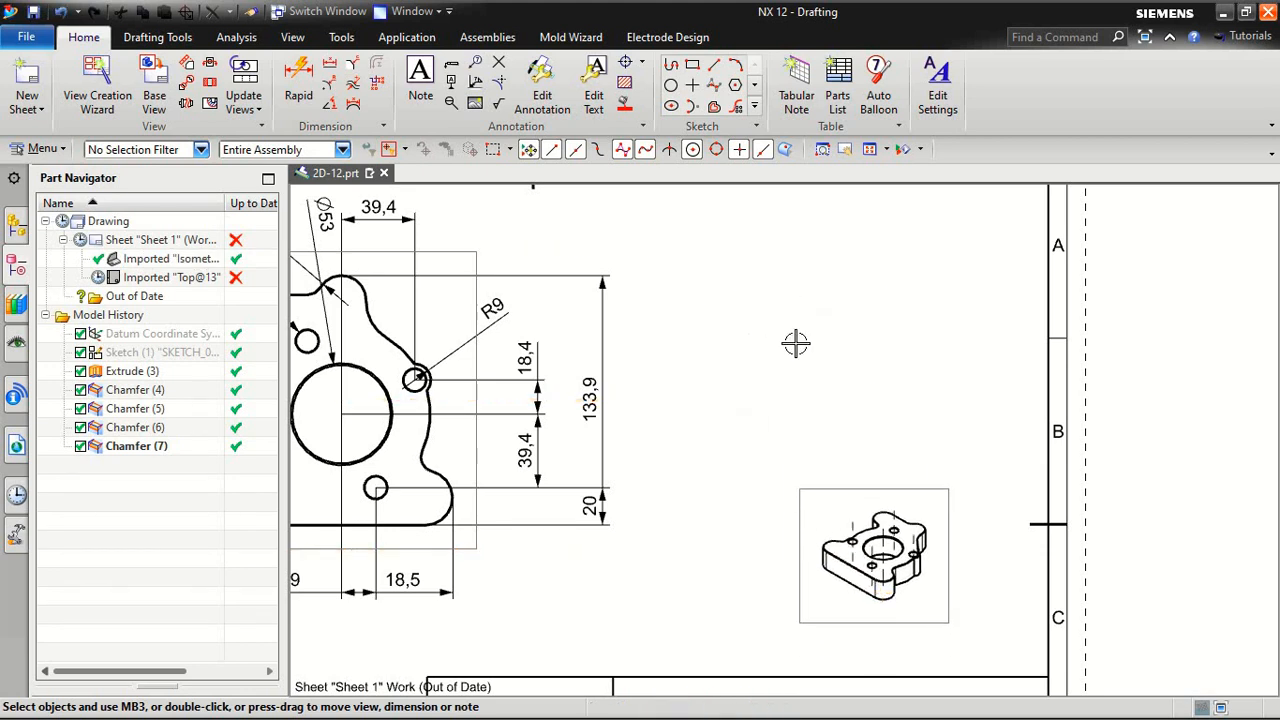
scroll(797, 343, down, 2)
scroll(819, 397, up, 2)
double_click(840, 463)
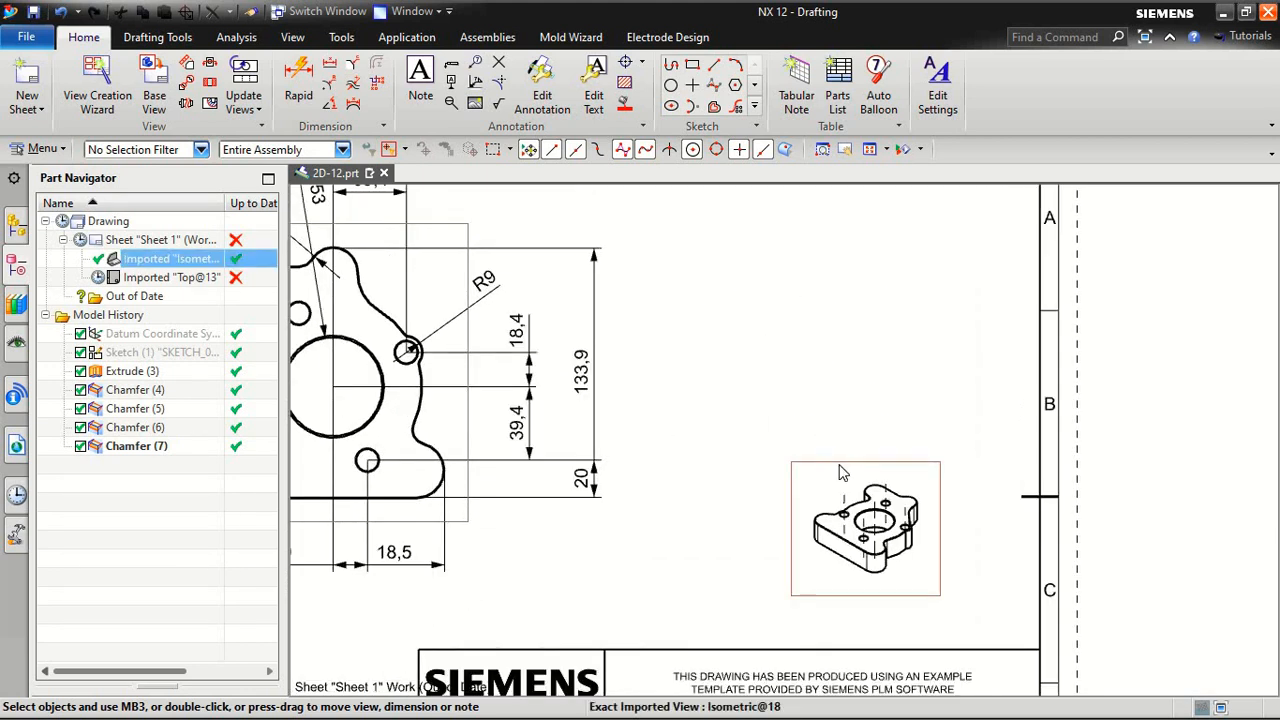
click(455, 213)
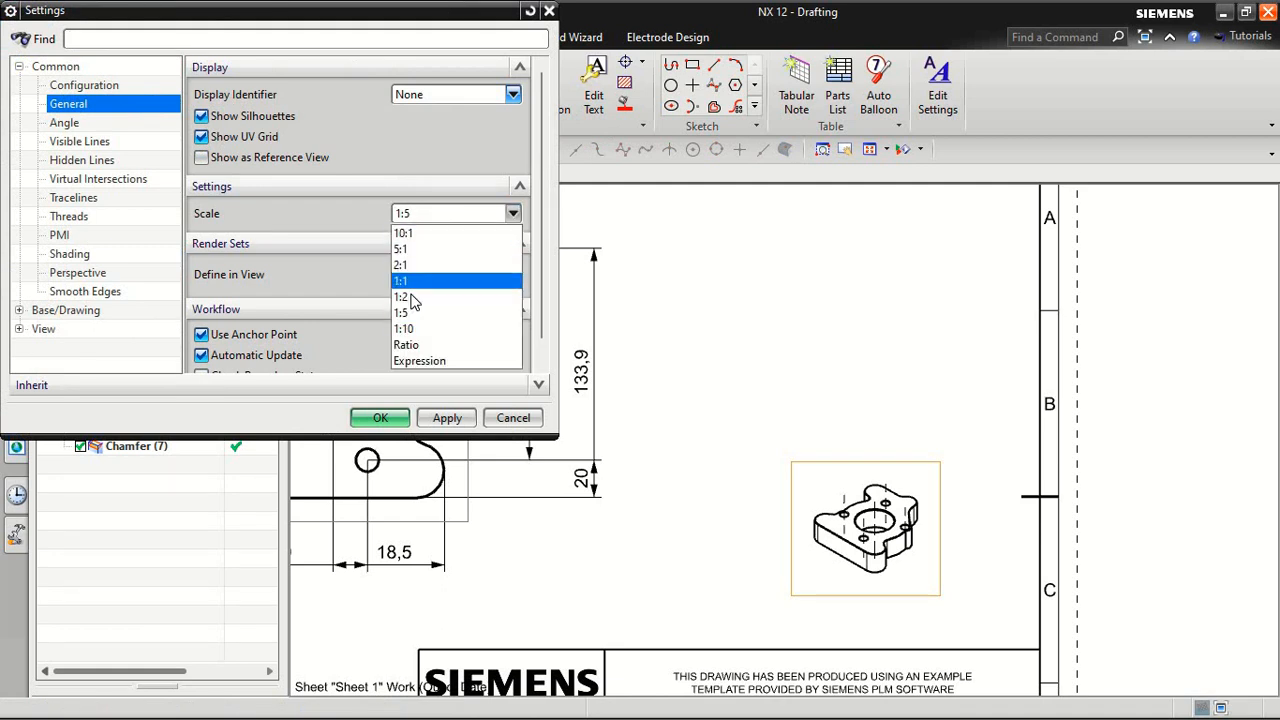
click(420, 282)
click(445, 419)
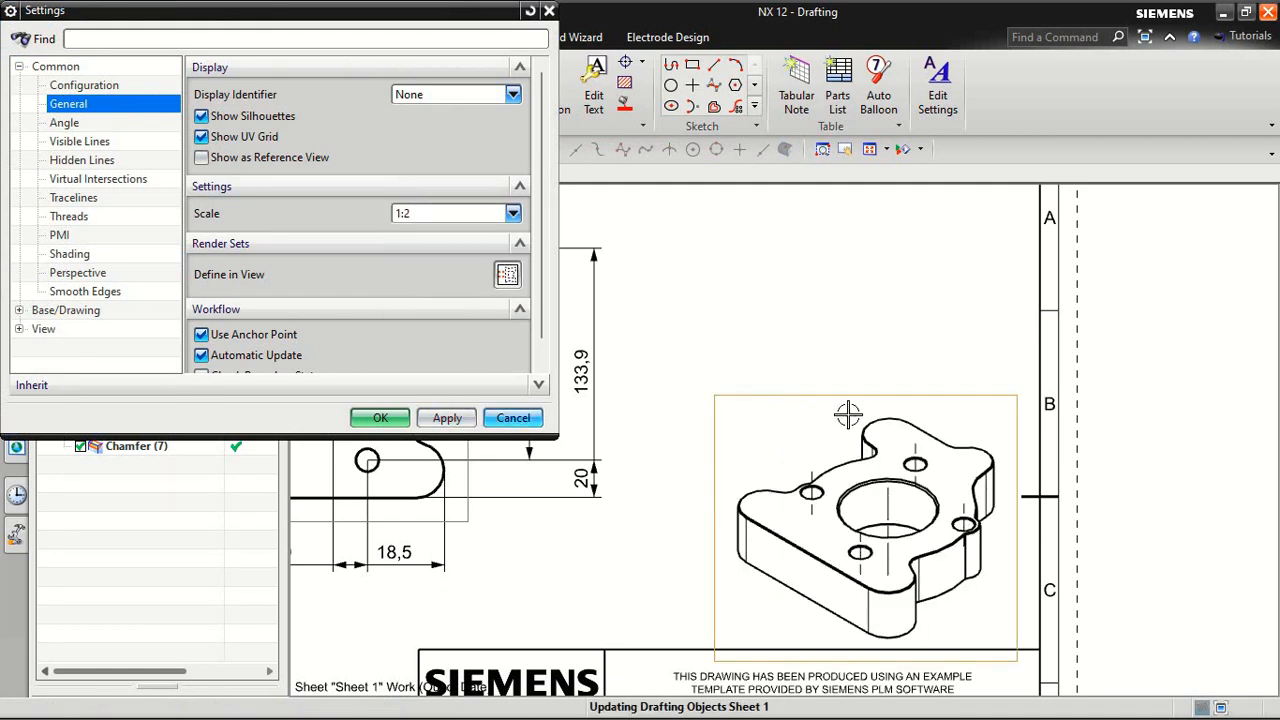
click(513, 418)
mouse_move(812, 389)
mouse_down()
mouse_move(811, 369)
mouse_move(813, 380)
mouse_up()
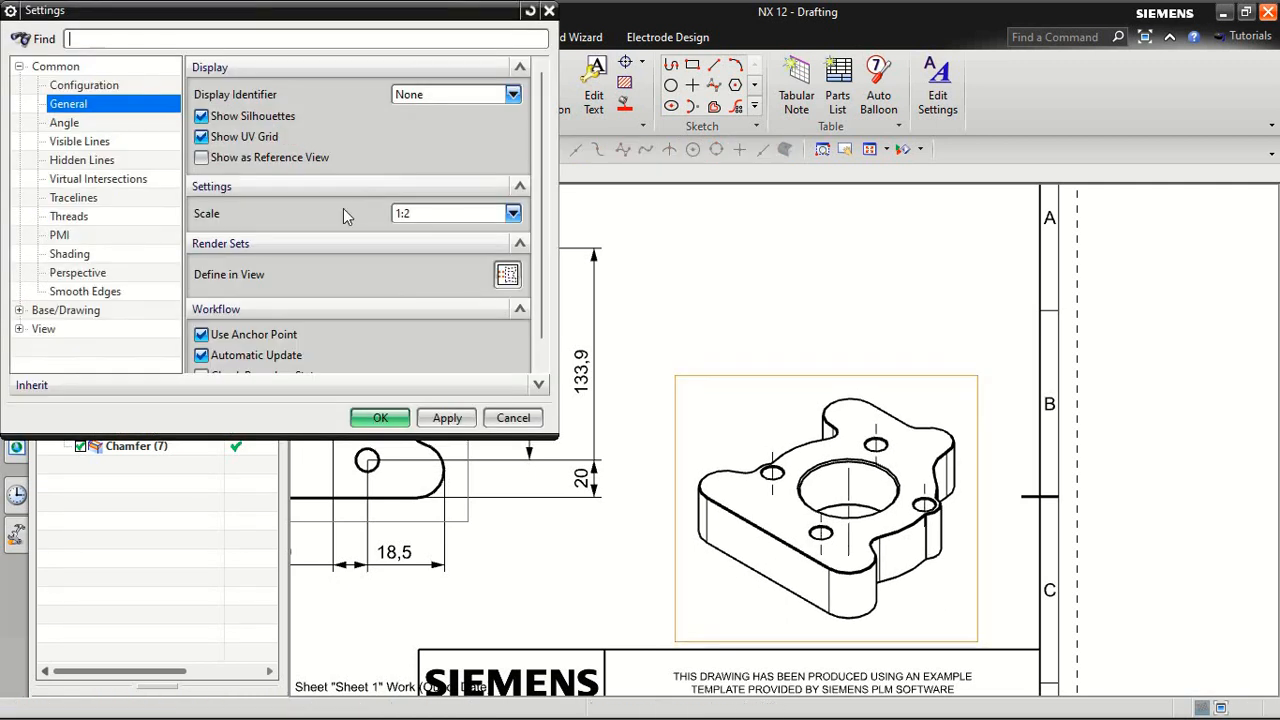
Step: Set the isometric view's shading rendering style to Fully Shaded
click(88, 88)
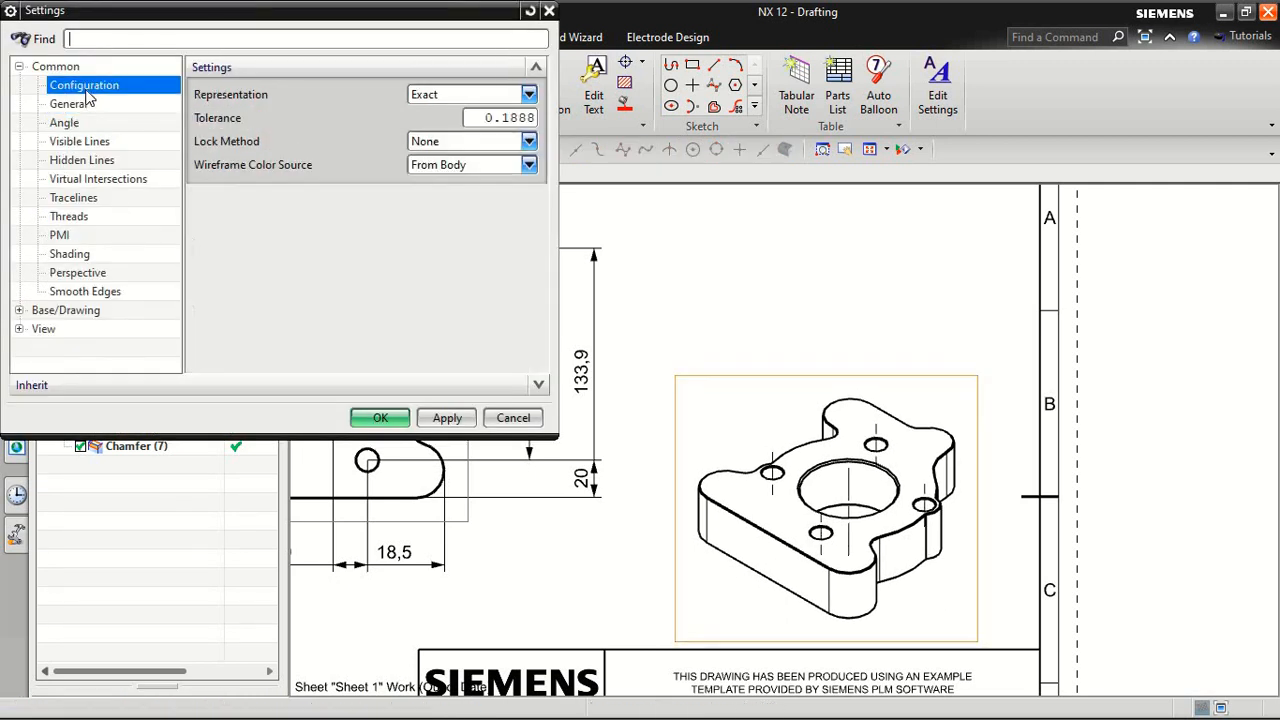
click(75, 104)
click(68, 123)
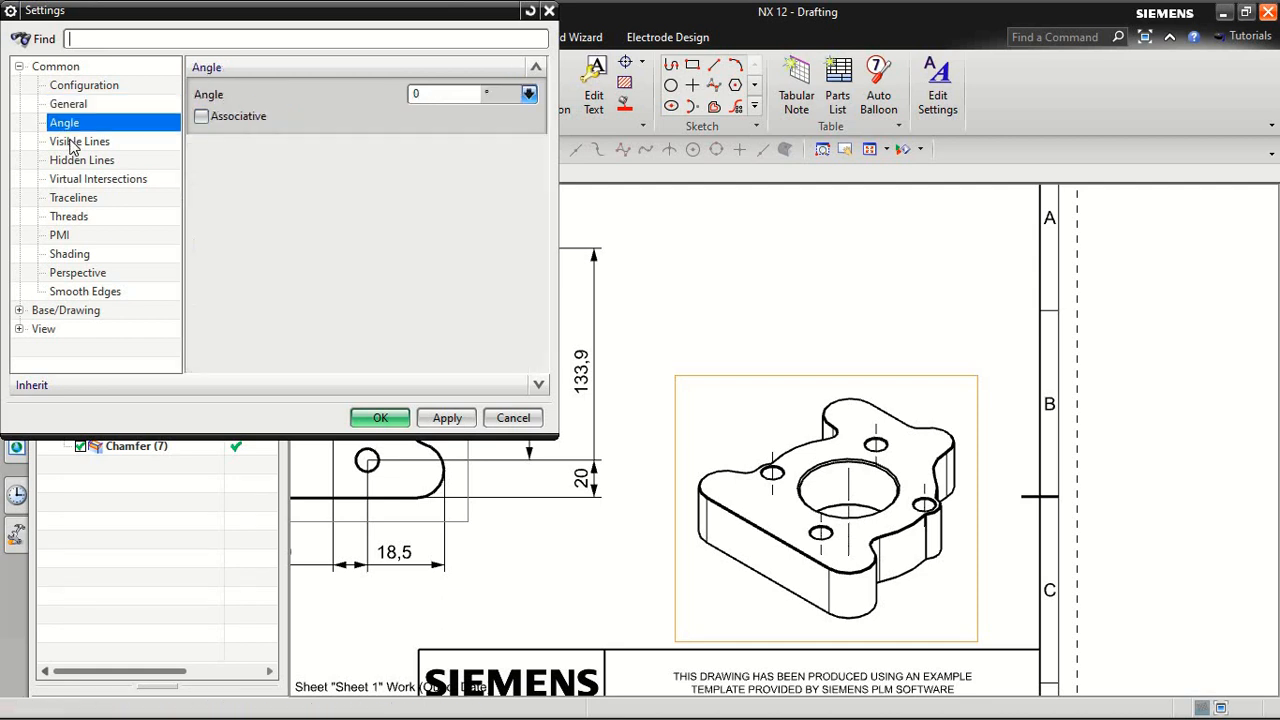
click(79, 141)
click(80, 160)
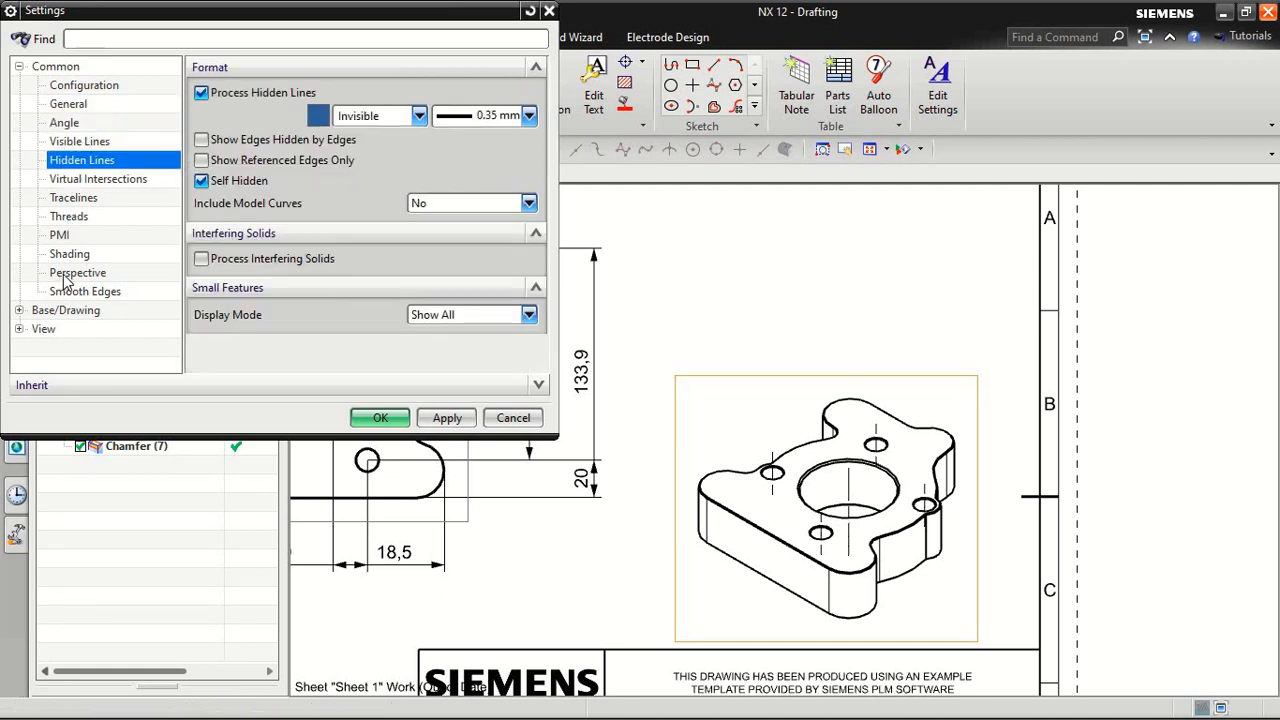
click(68, 254)
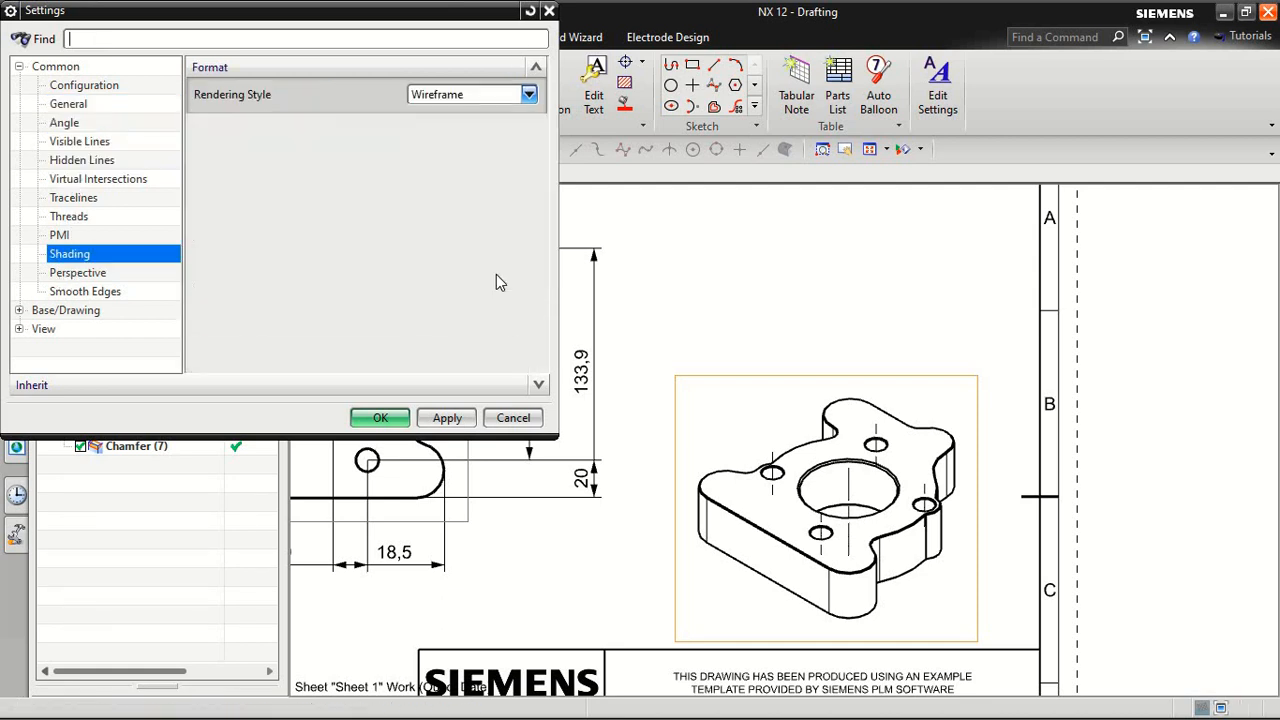
click(475, 98)
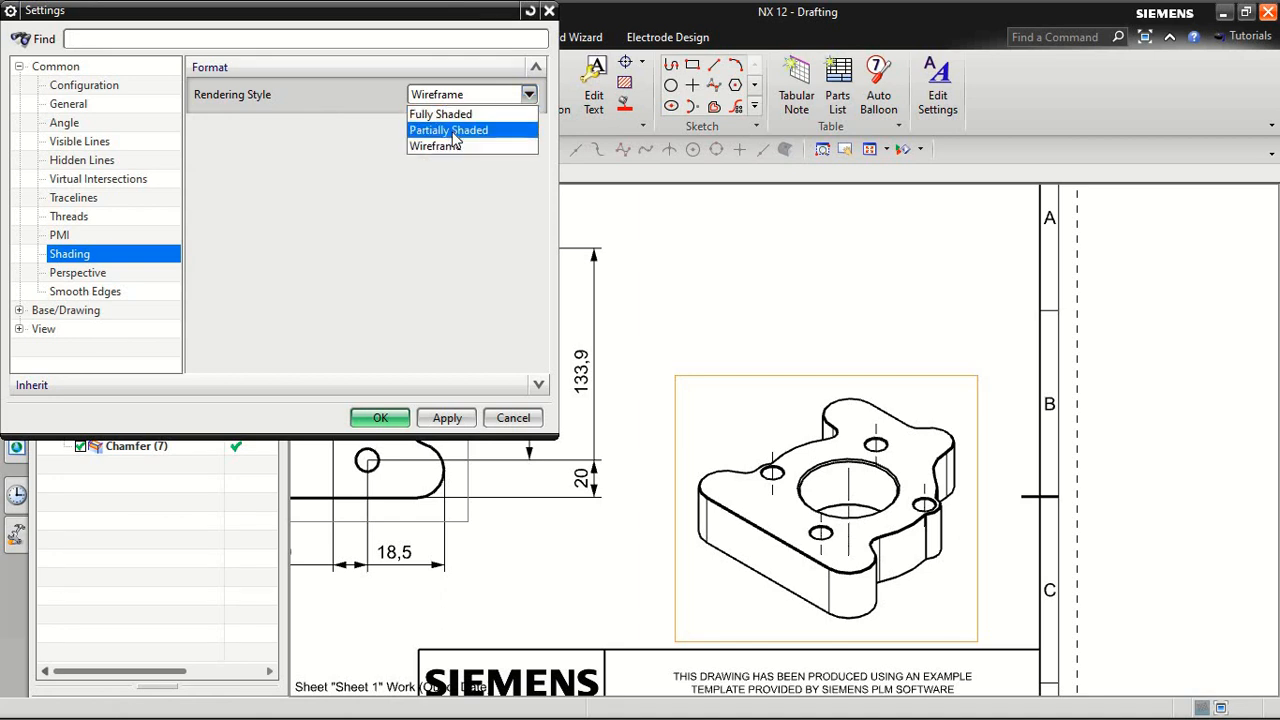
click(487, 127)
click(489, 97)
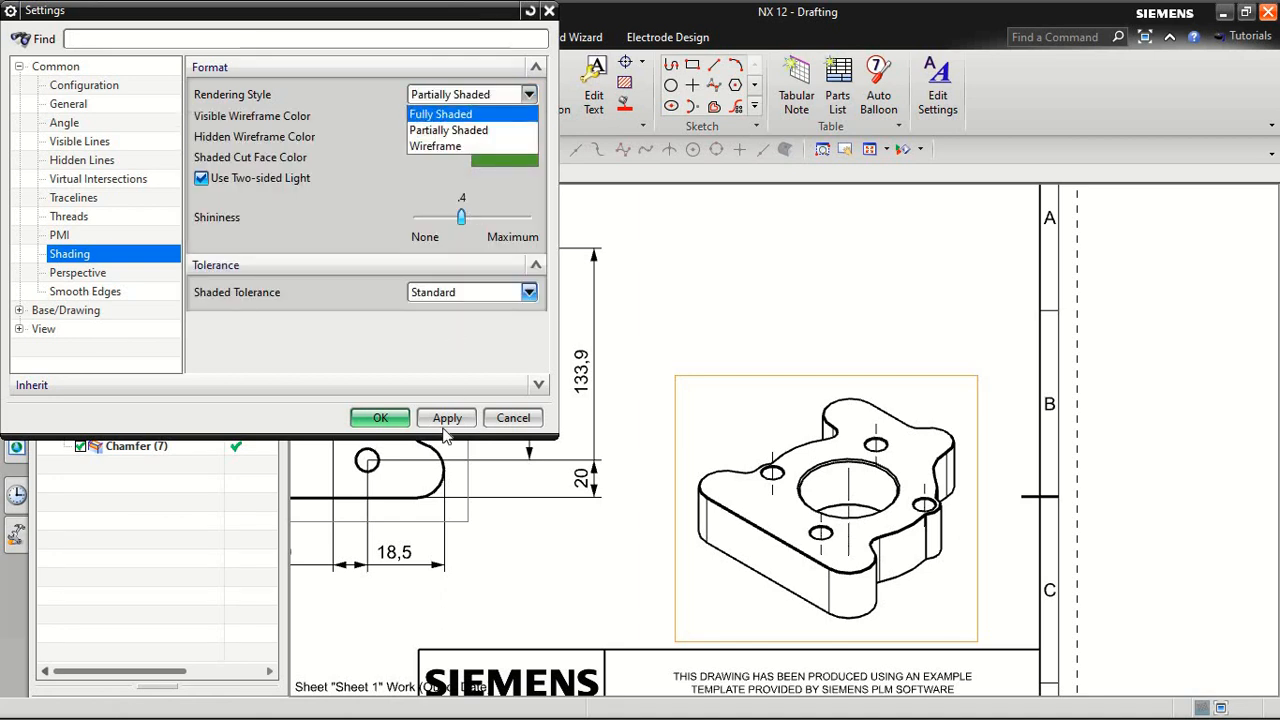
click(470, 113)
click(471, 421)
click(495, 422)
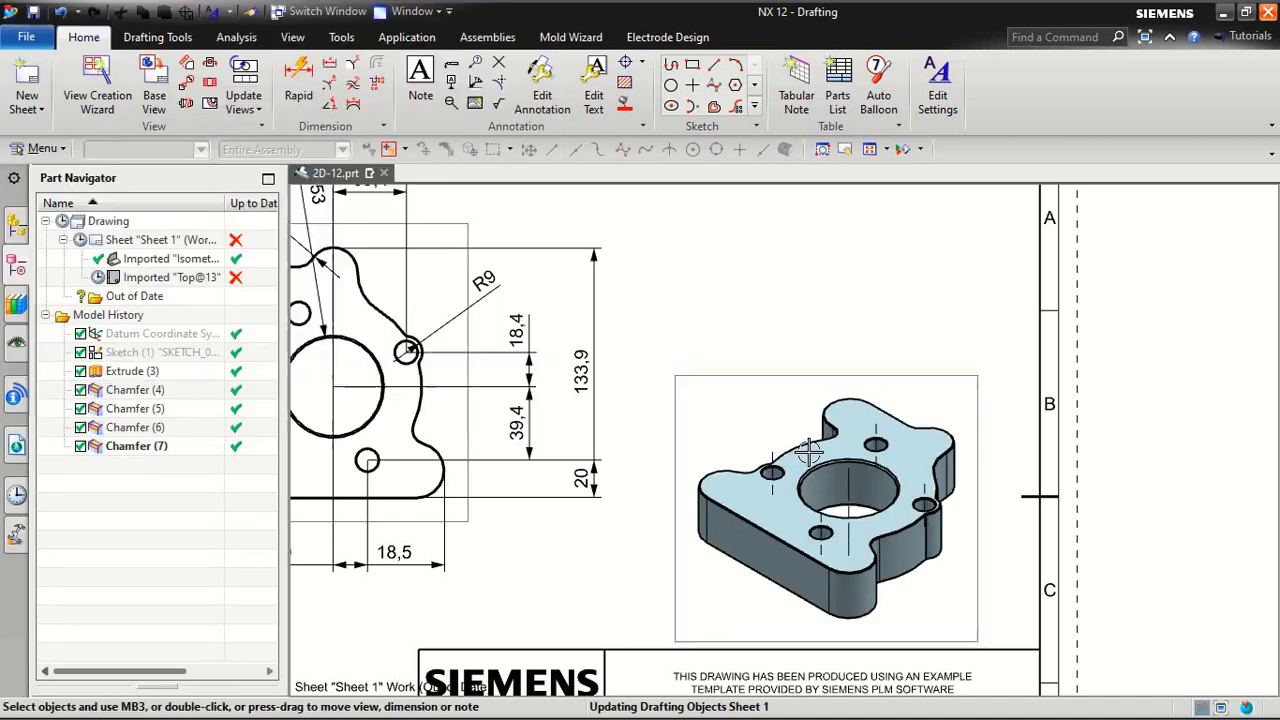
Step: Examine the top view's outline and dimensions for missing or badly placed annotations
scroll(810, 451, down, 5)
scroll(797, 318, up, 5)
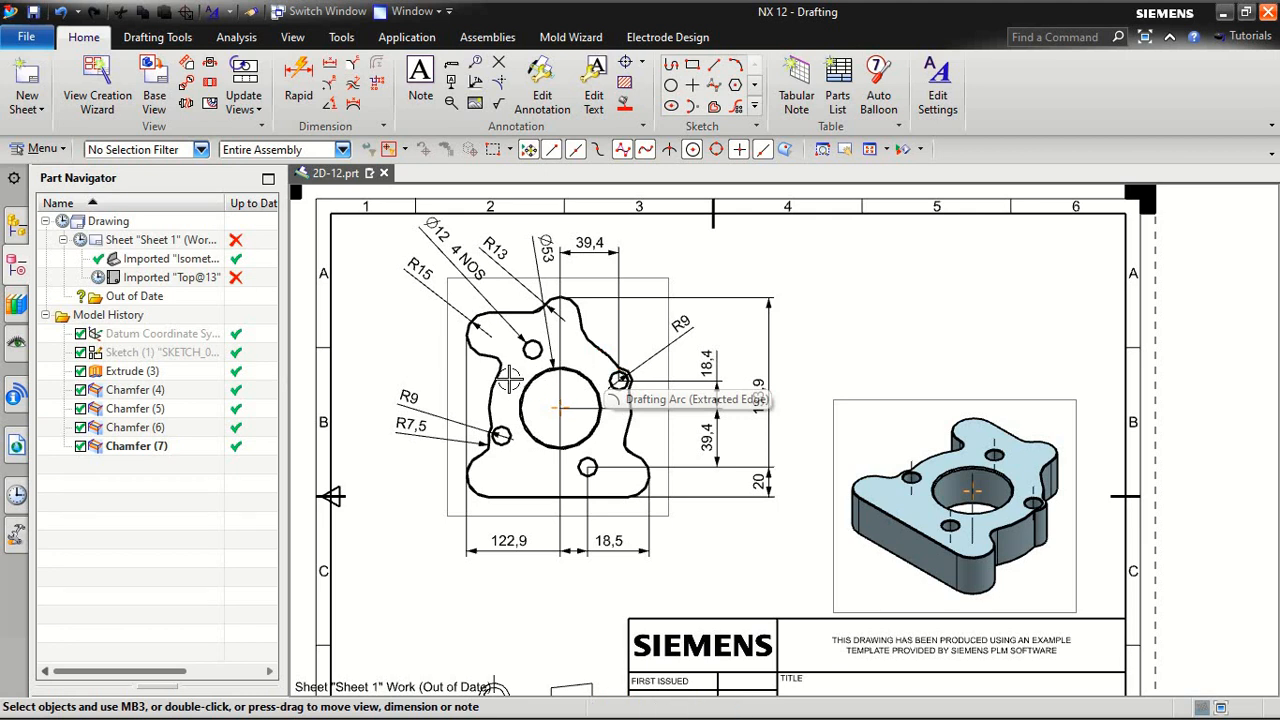
scroll(508, 371, up, 4)
scroll(508, 372, down, 3)
scroll(508, 368, up, 2)
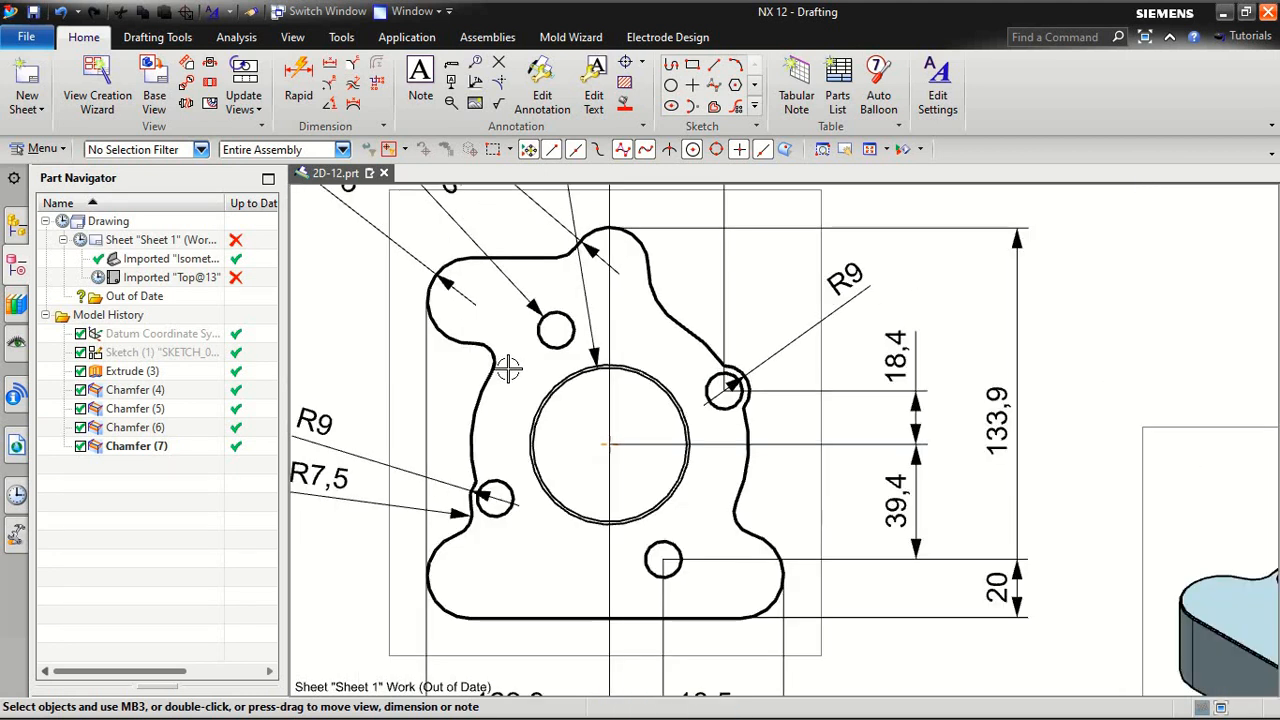
scroll(515, 365, down, 3)
scroll(557, 348, up, 2)
scroll(570, 357, down, 3)
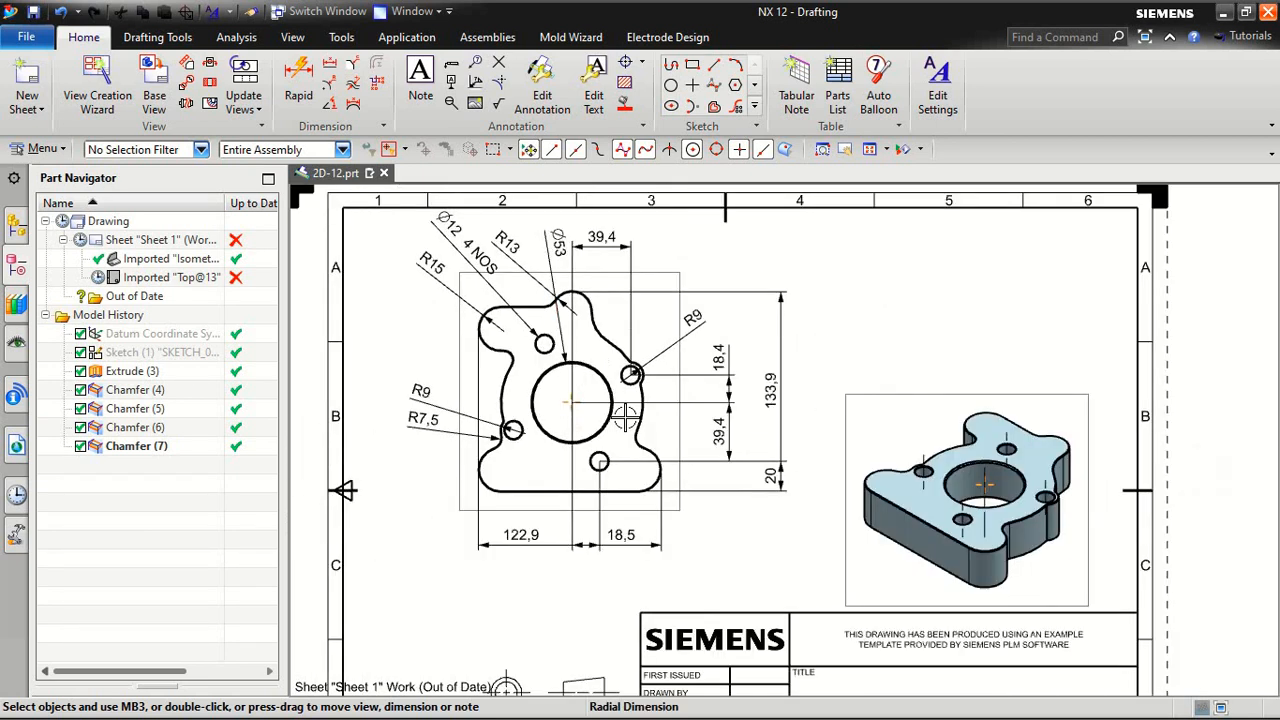
scroll(625, 418, up, 2)
scroll(620, 434, down, 2)
scroll(575, 405, up, 3)
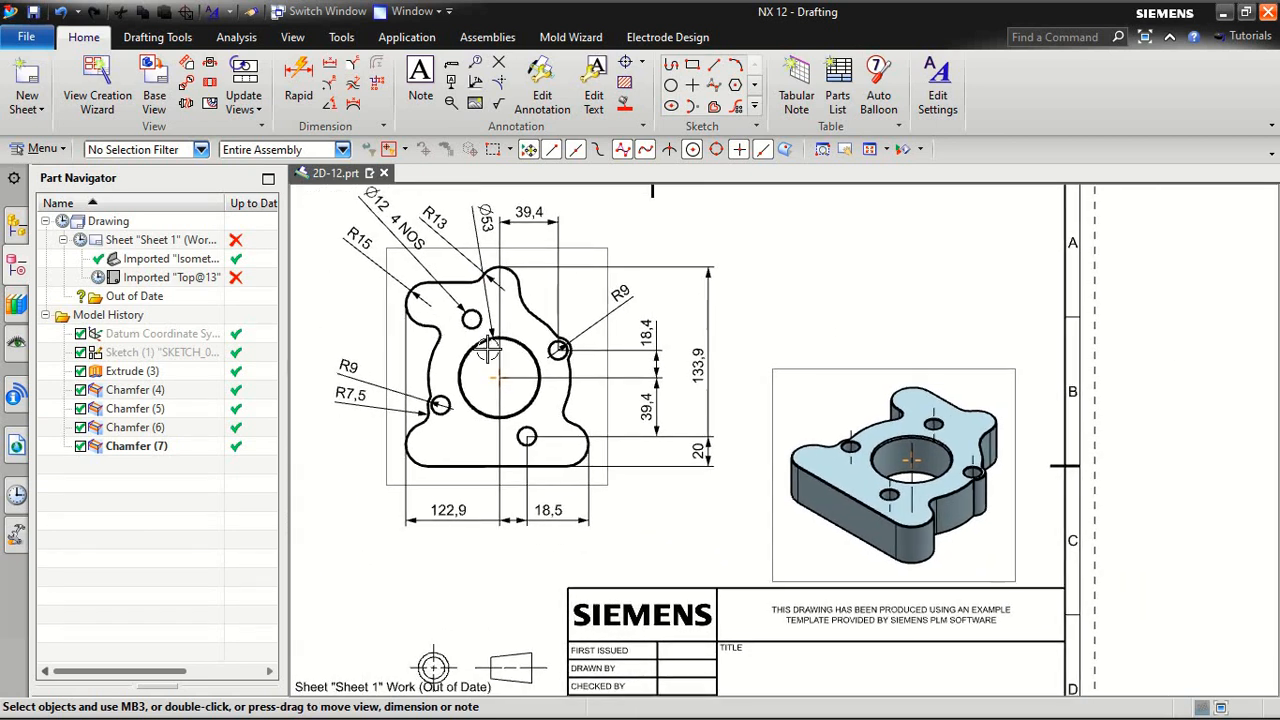
click(564, 458)
scroll(615, 425, down, 4)
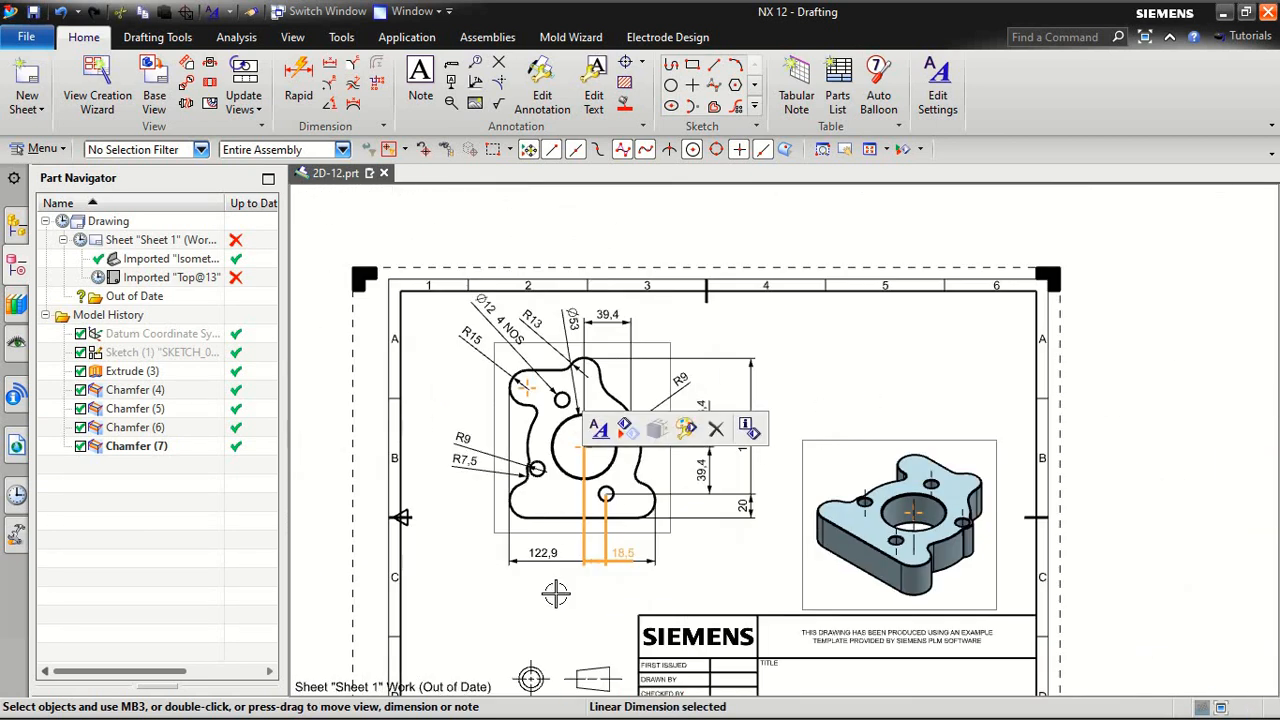
Step: Add a center mark to the large central hole of the top view
scroll(628, 425, up, 4)
scroll(628, 425, down, 2)
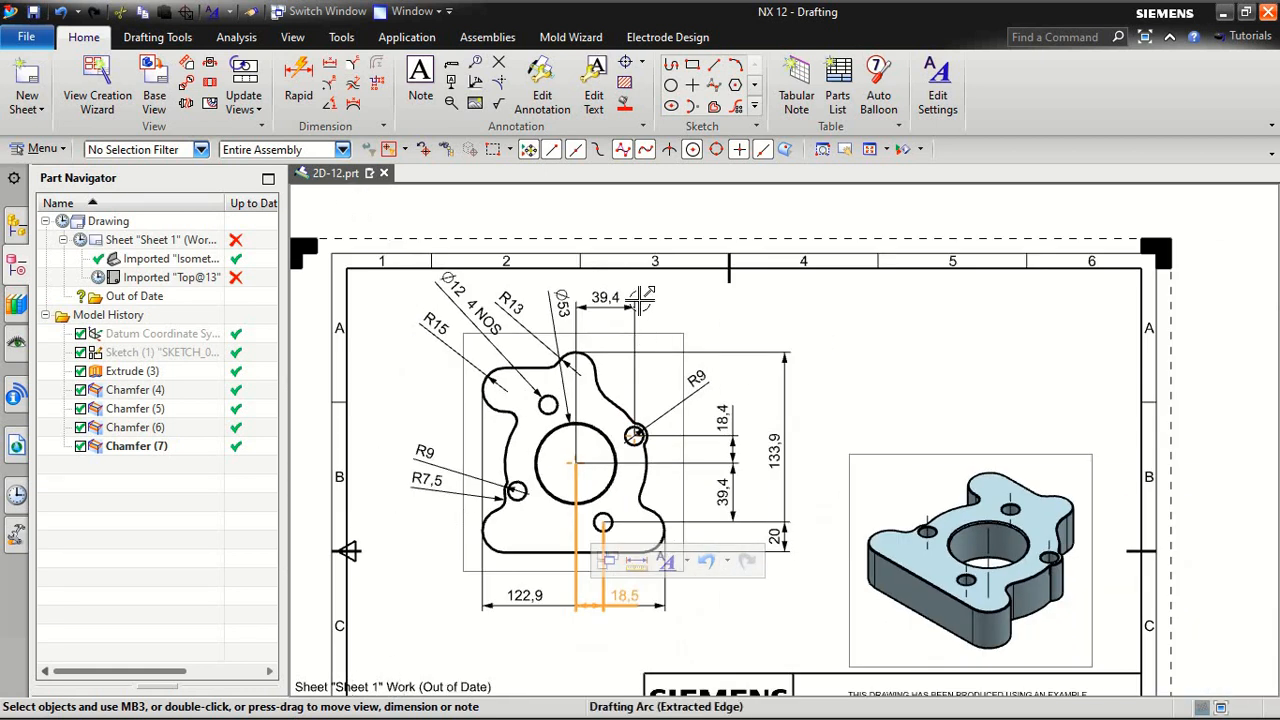
click(625, 64)
scroll(603, 430, up, 3)
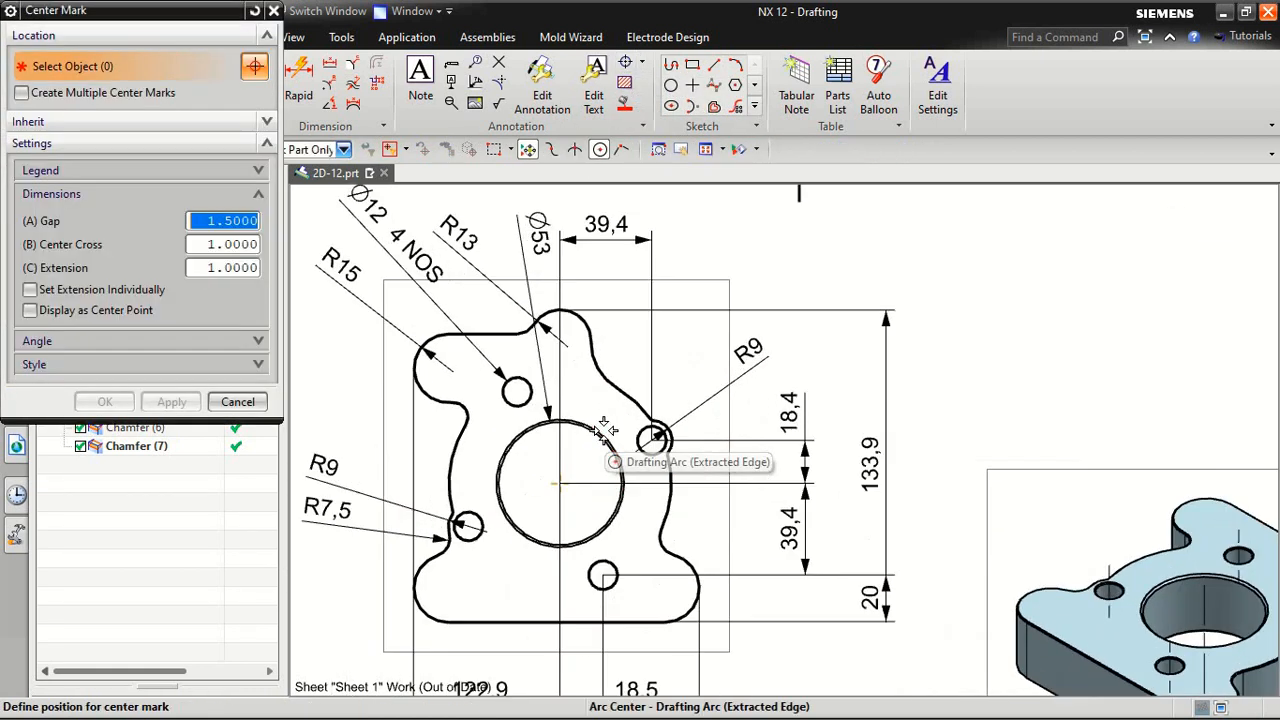
click(609, 430)
scroll(583, 471, down, 1)
scroll(575, 478, up, 5)
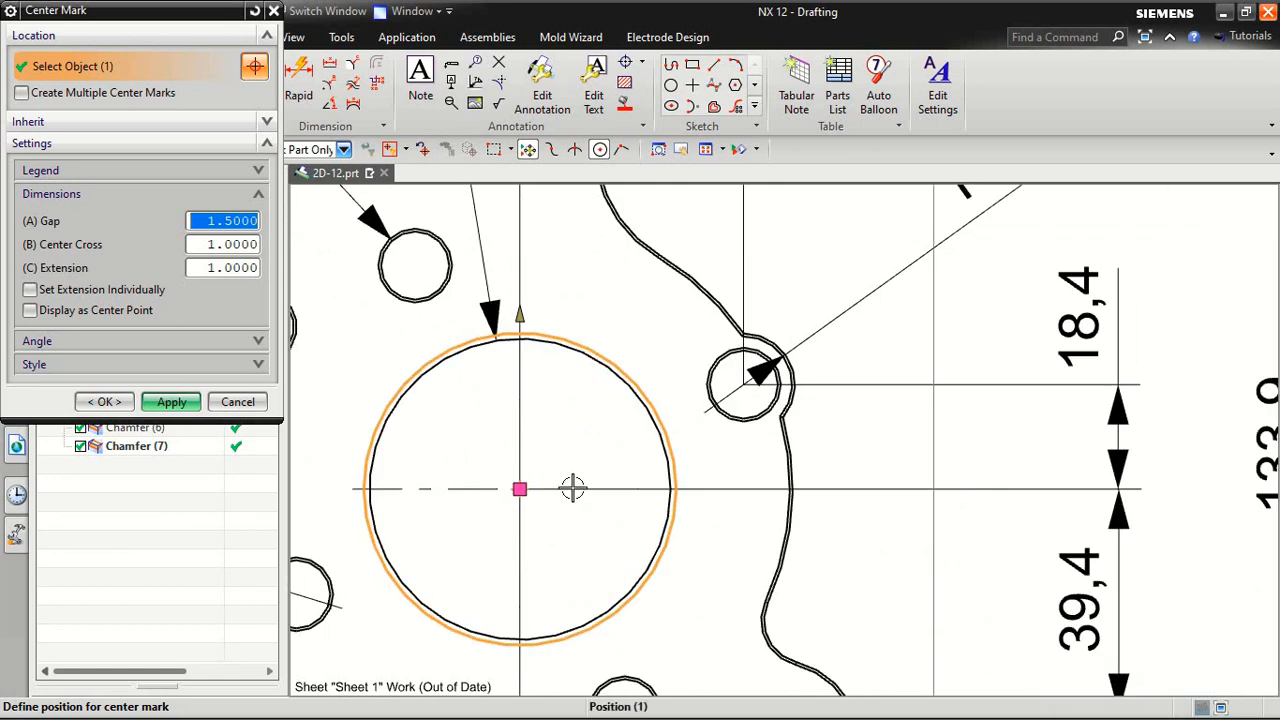
scroll(574, 486, down, 5)
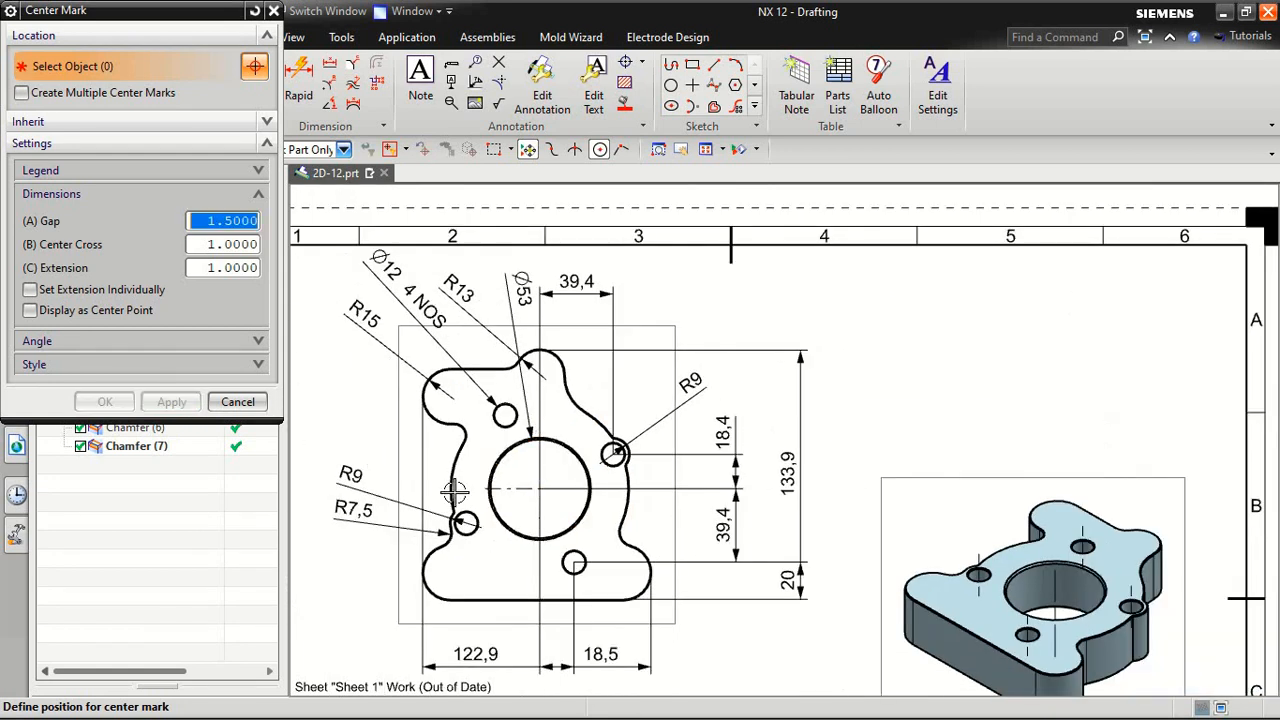
scroll(451, 518, up, 4)
click(465, 522)
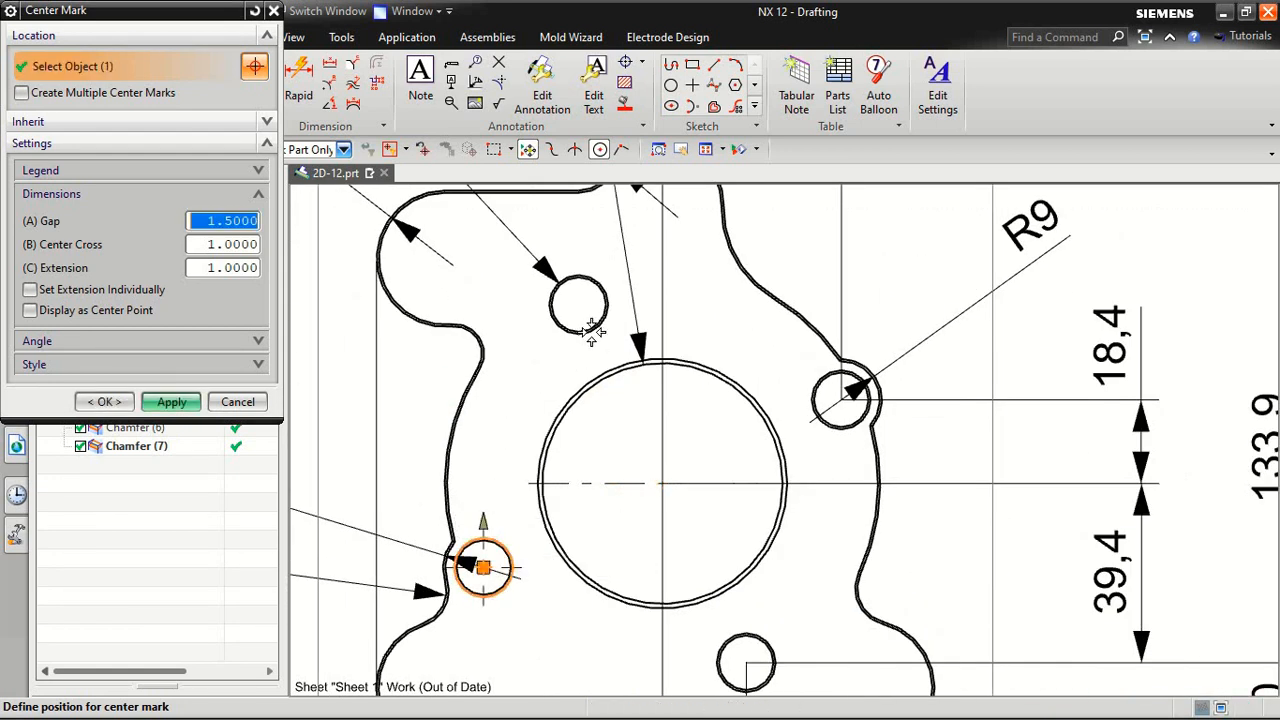
click(591, 333)
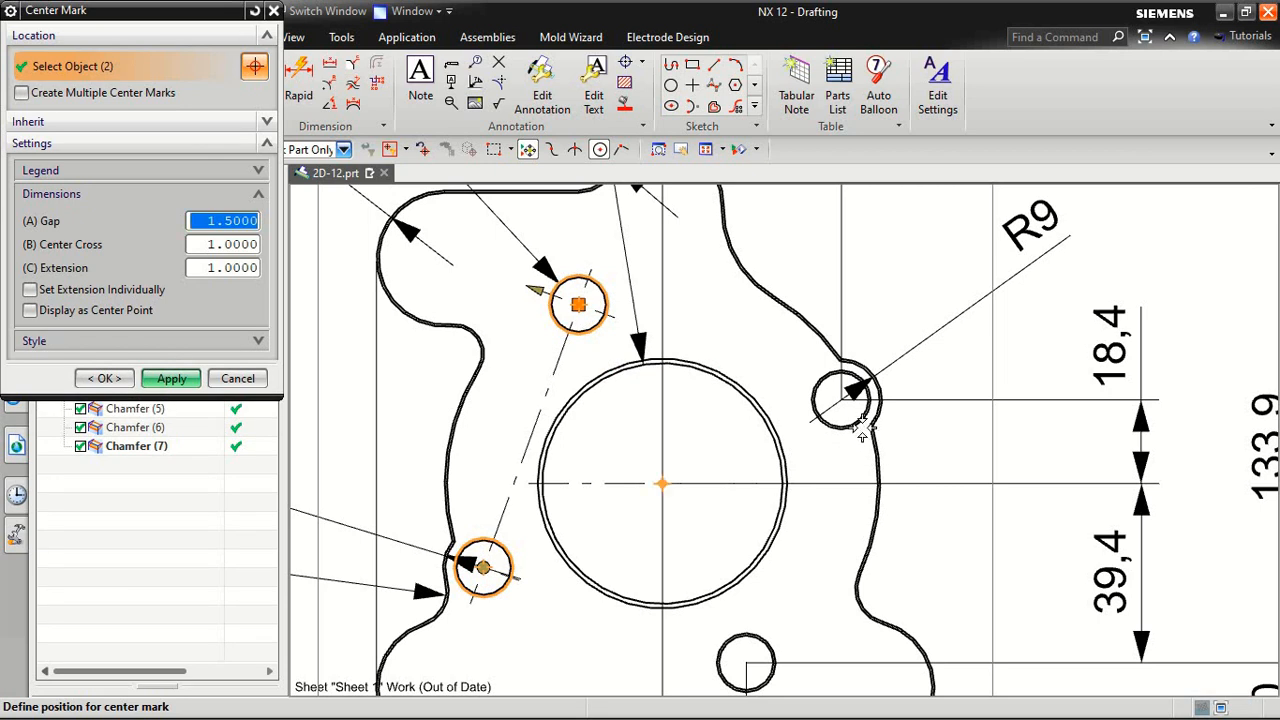
click(238, 379)
Step: Add a center mark to the upper-left small hole of the top view
scroll(456, 492, down, 4)
scroll(500, 428, up, 1)
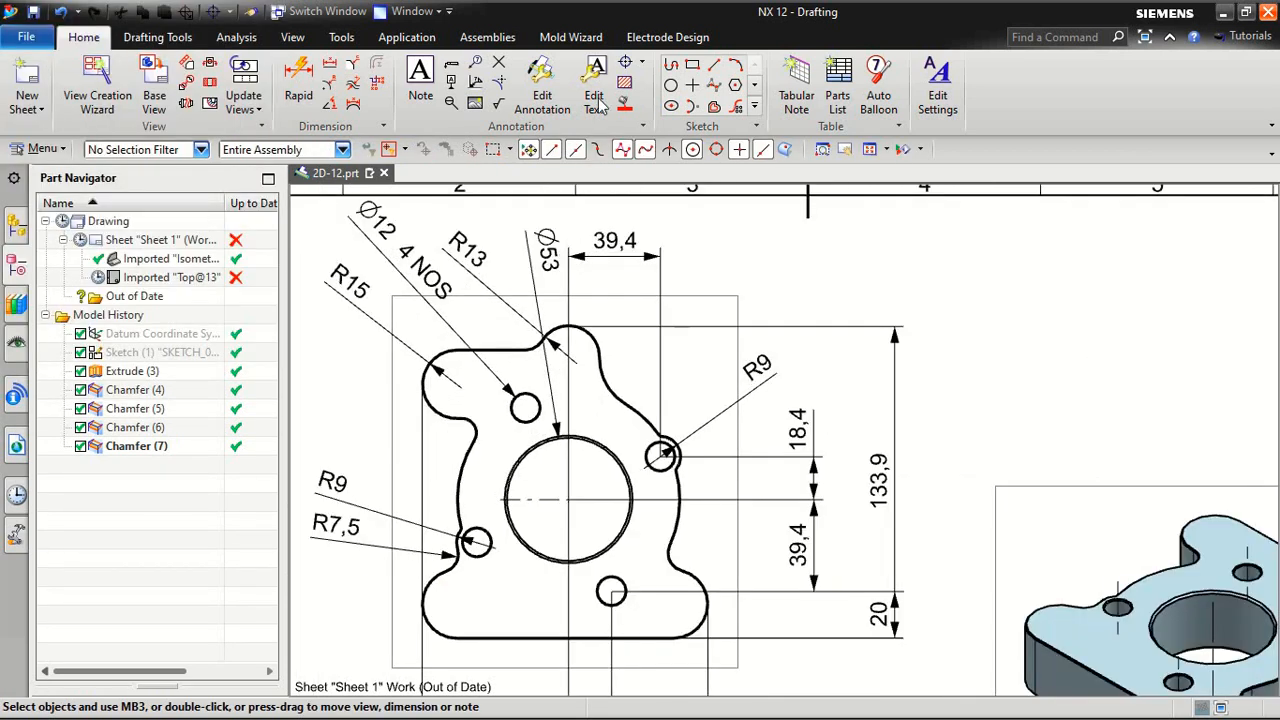
click(516, 414)
click(118, 403)
Step: Add separate center marks to the lower-left, lower-right and right-hand small holes of the top view
scroll(496, 540, up, 4)
scroll(543, 470, down, 2)
click(625, 75)
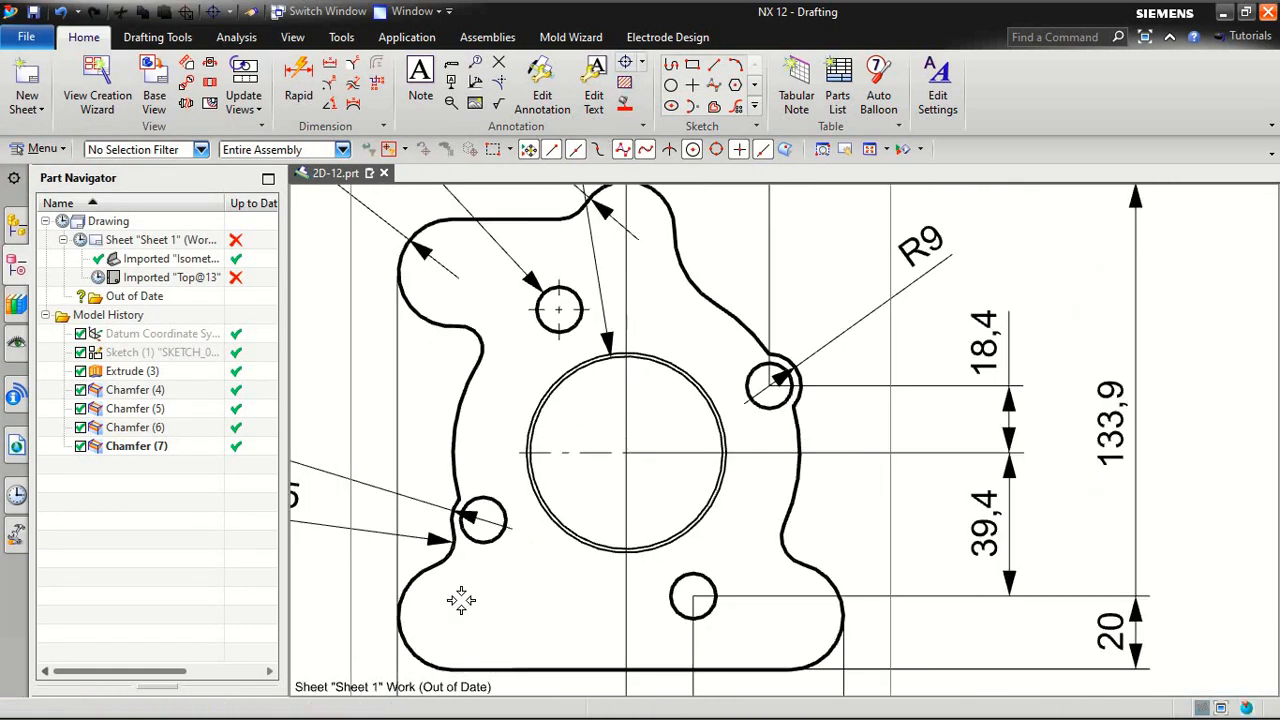
click(466, 514)
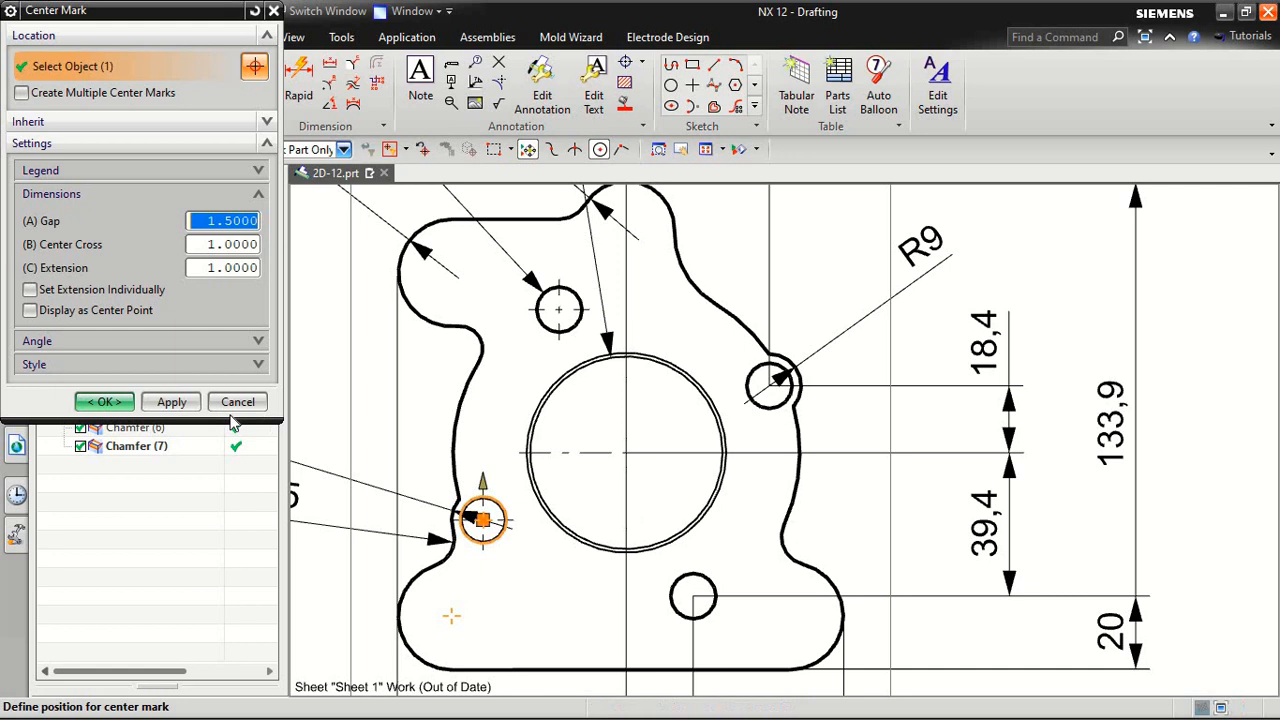
click(171, 401)
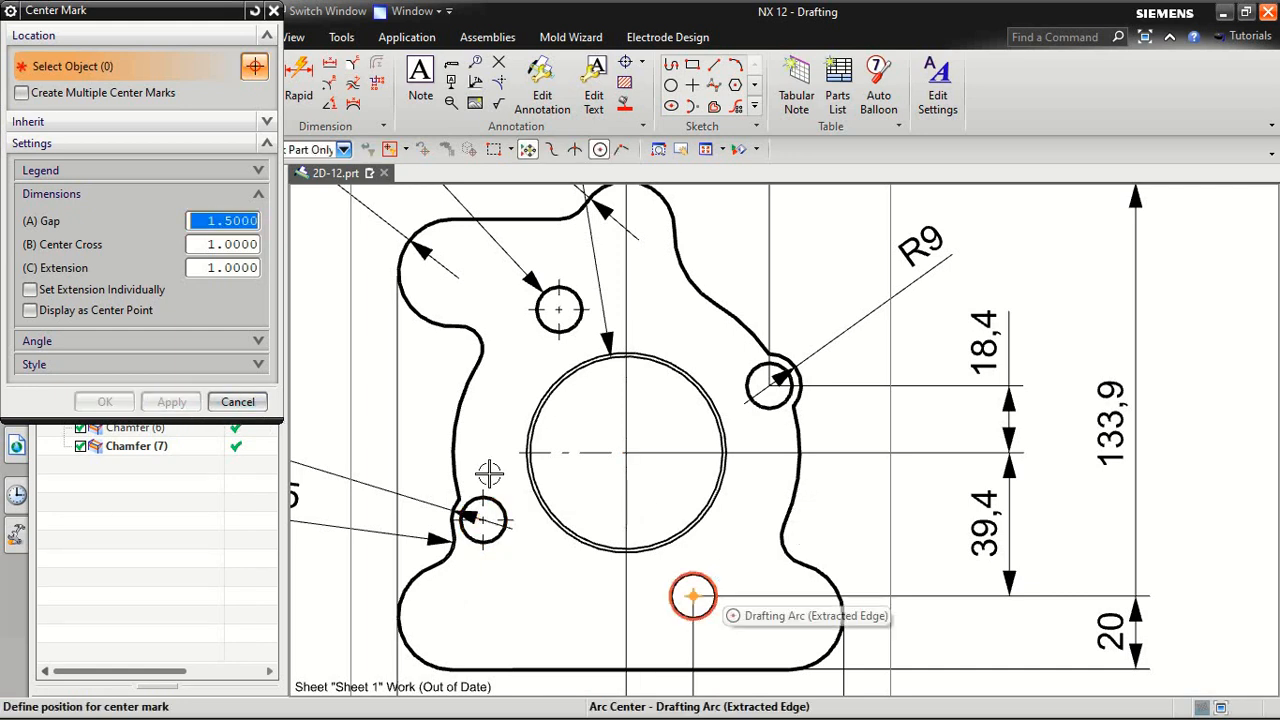
click(712, 586)
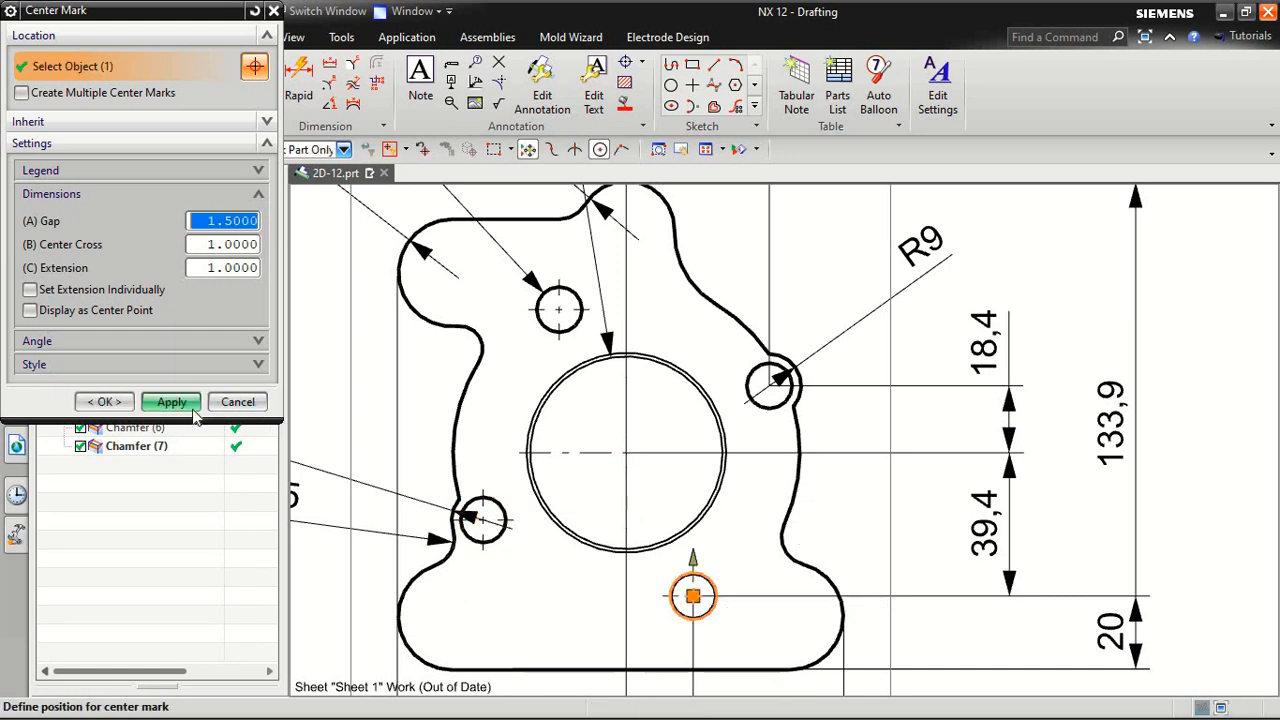
click(772, 408)
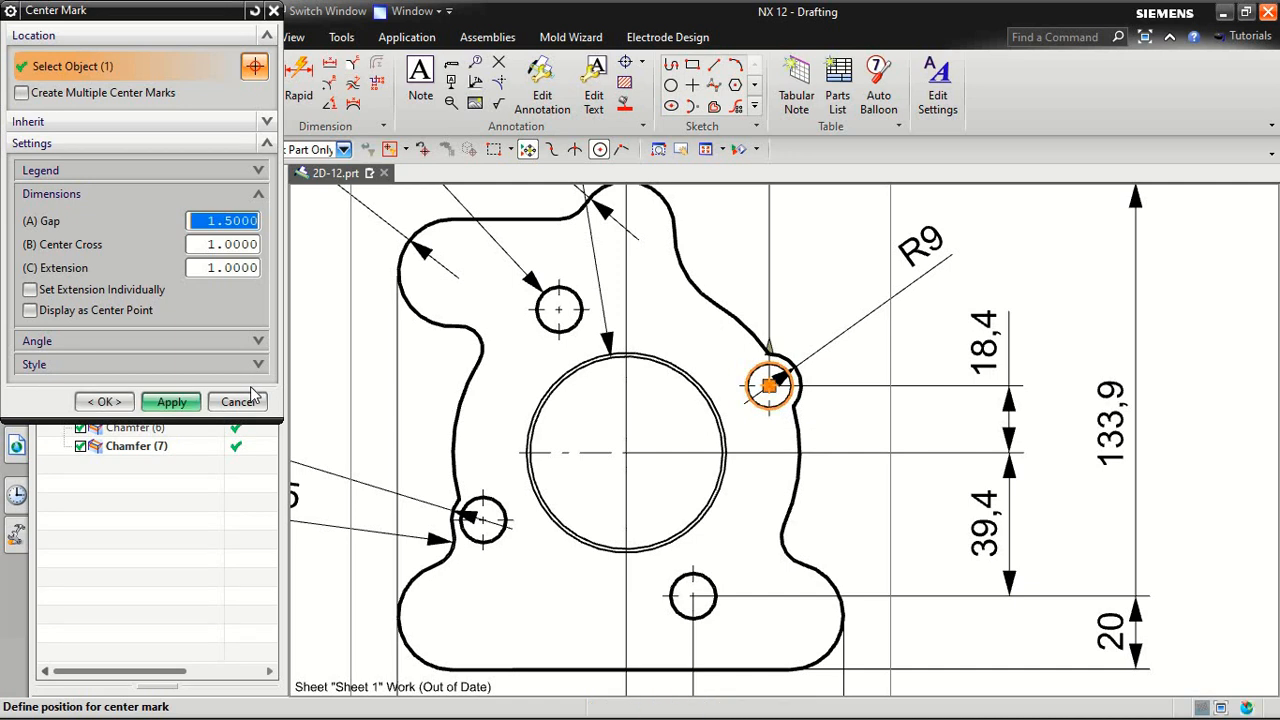
middle_click(855, 453)
Step: Add center marks to the lower-right and lower-left rounded corner arcs of the top view
scroll(849, 566, down, 1)
scroll(842, 580, up, 1)
click(831, 560)
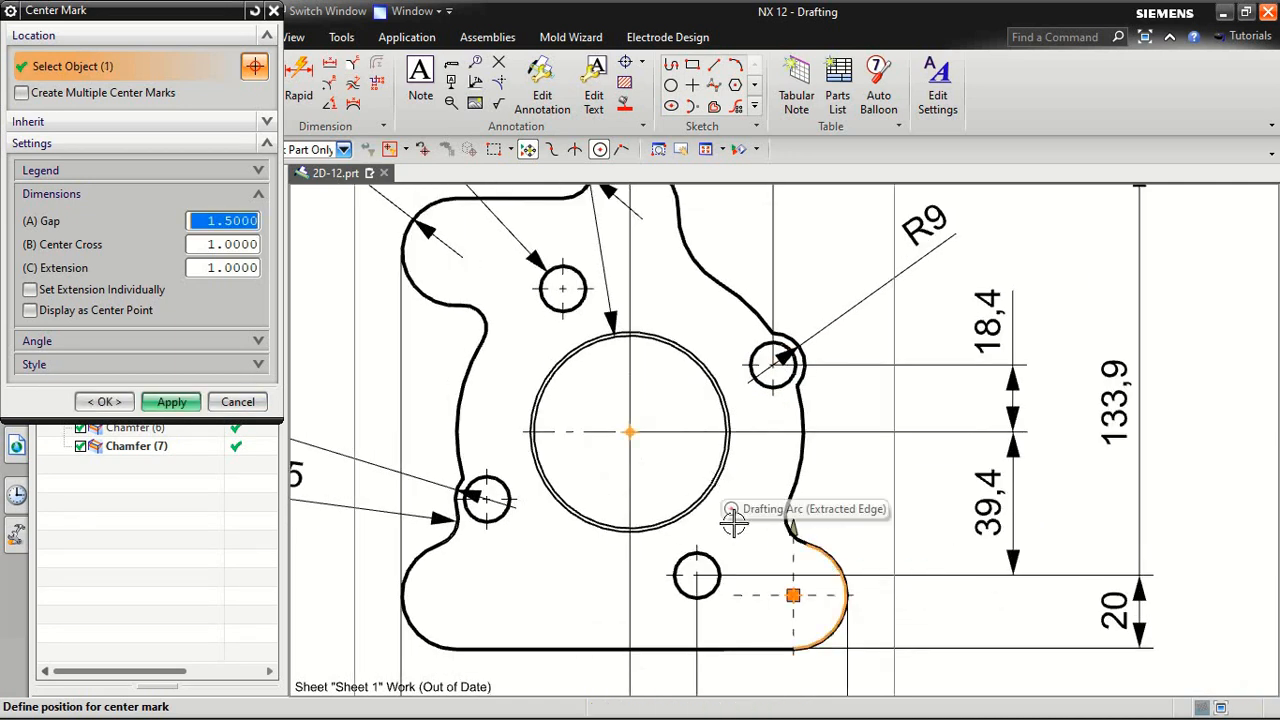
scroll(735, 525, up, 2)
middle_click(260, 513)
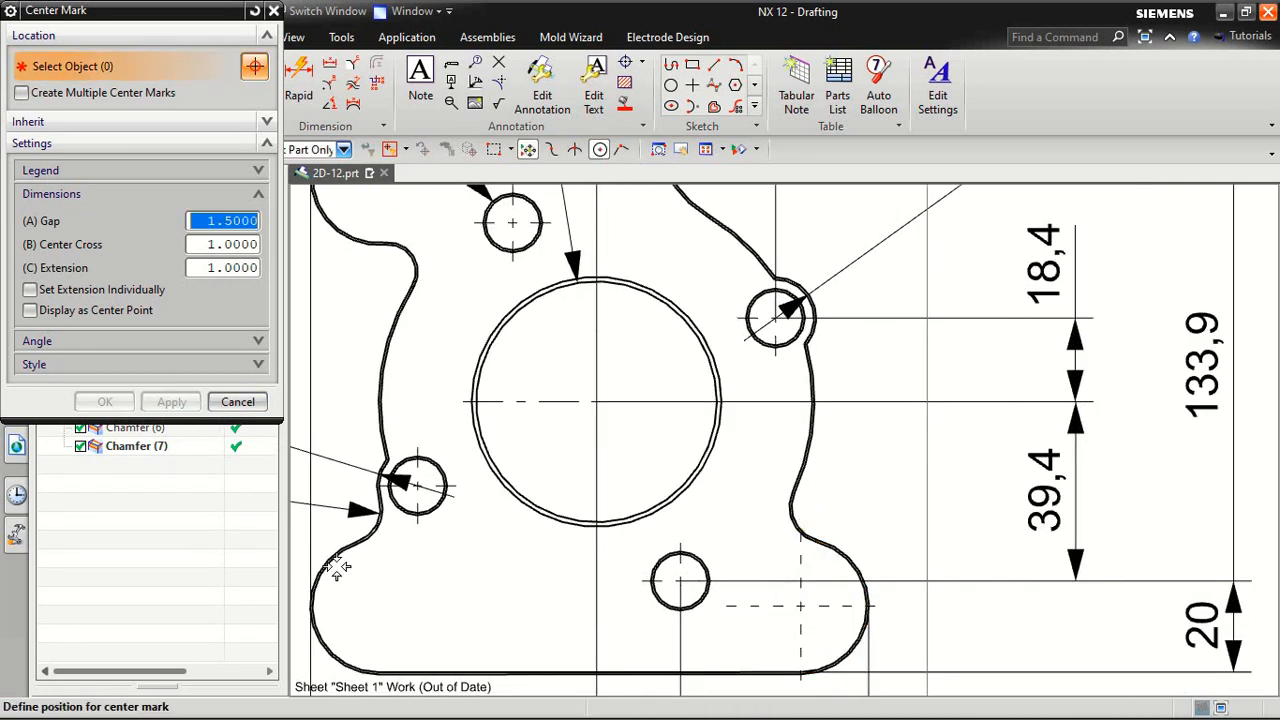
click(310, 600)
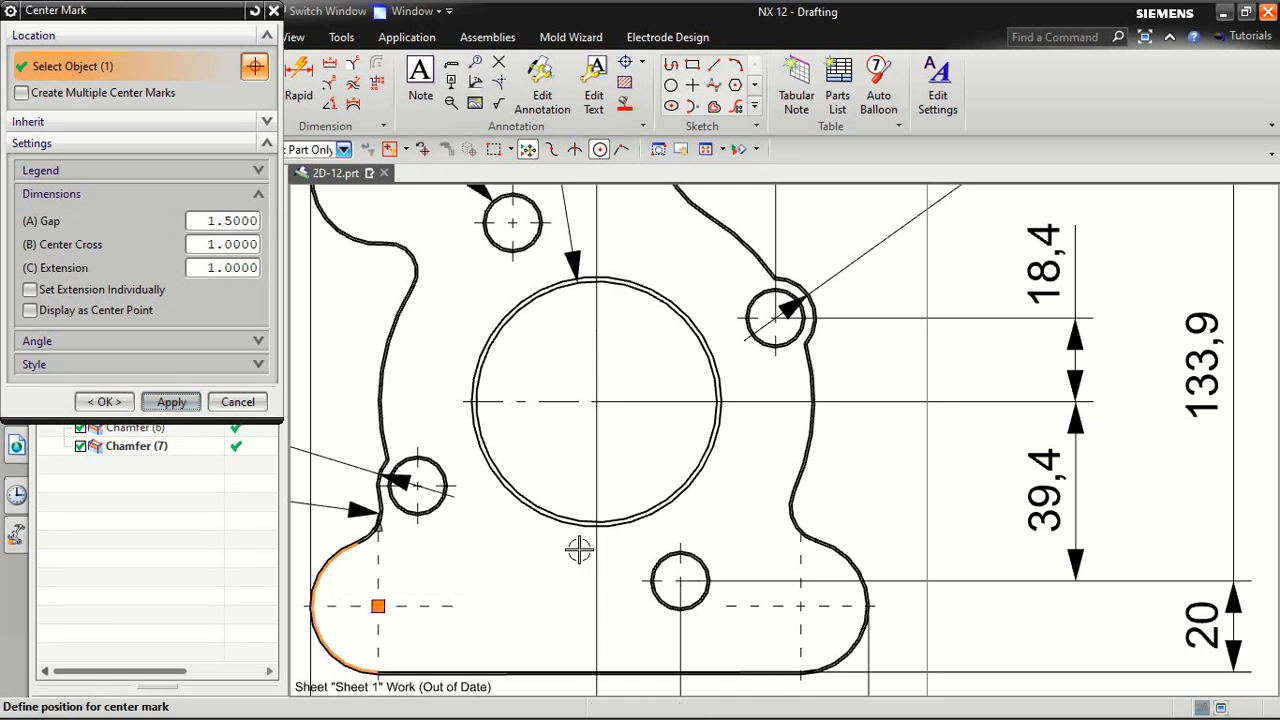
middle_click(579, 549)
Step: Add a center mark to the small outline arc just below the upper-left R15 lobe
scroll(509, 400, down, 5)
scroll(486, 391, up, 3)
click(482, 392)
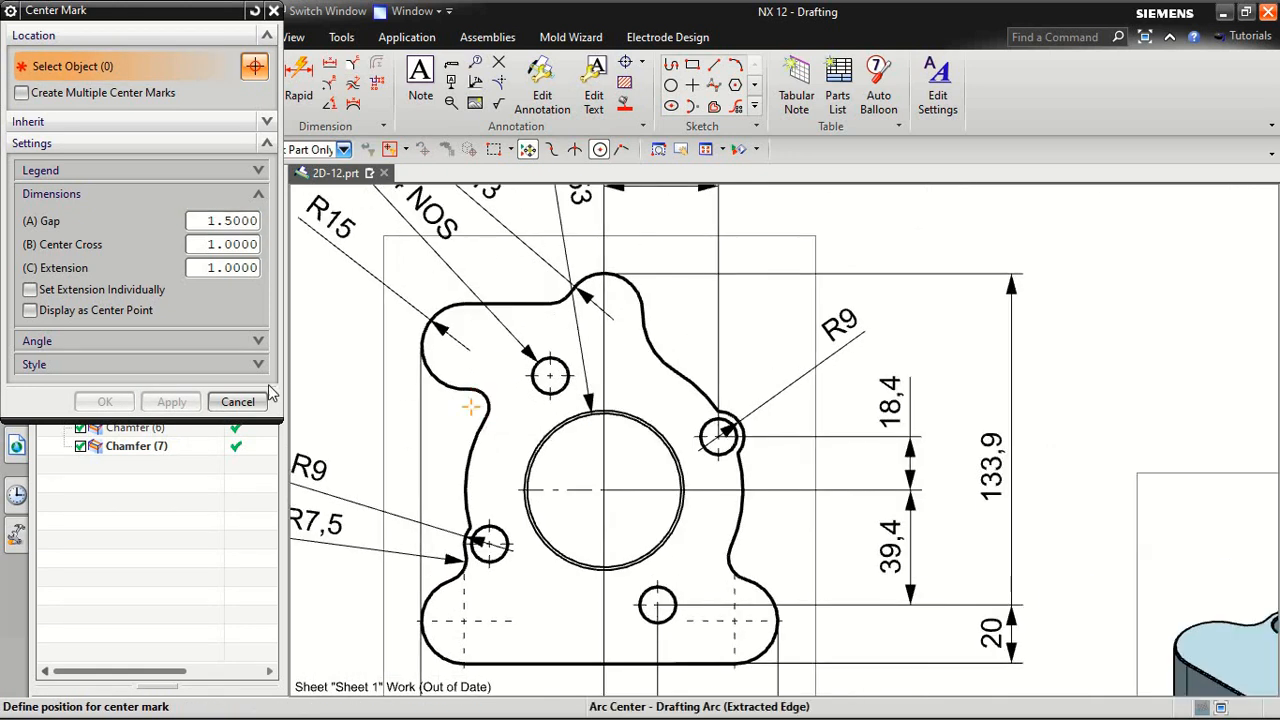
middle_click(655, 328)
Step: Add center marks to the upper-left R15 lobe arc and the top R13 lobe arc
scroll(425, 314, up, 3)
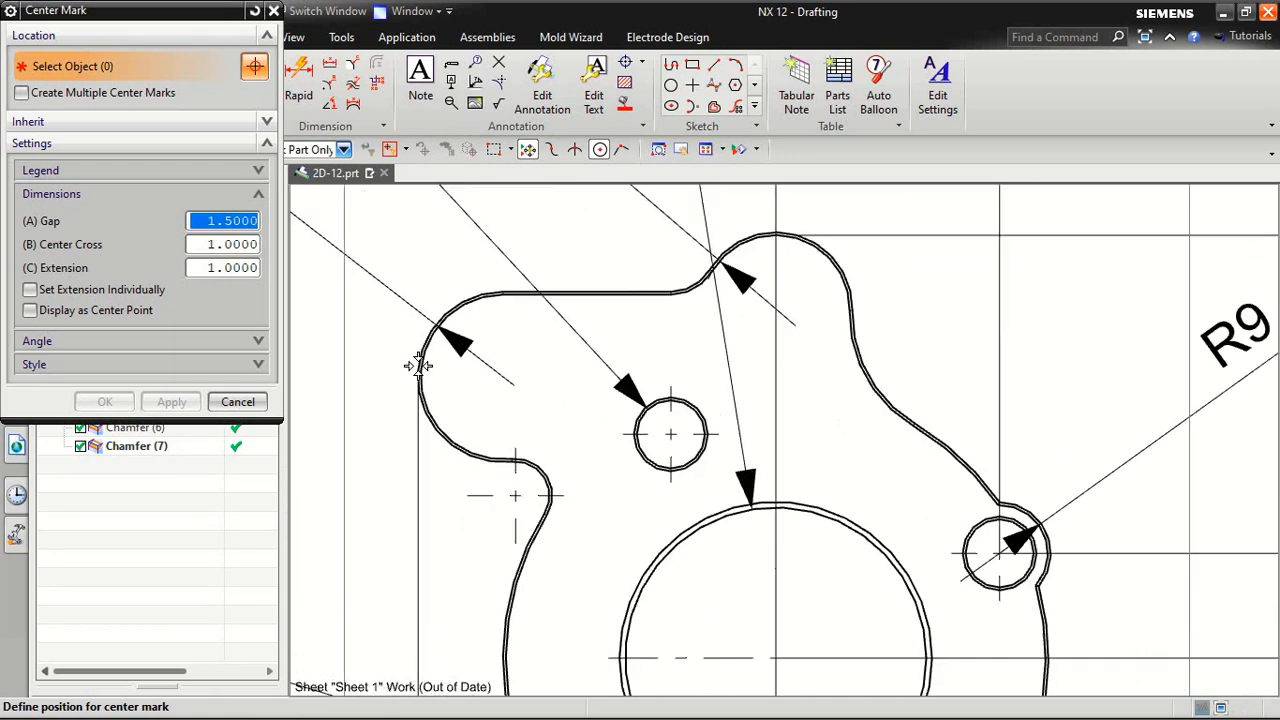
click(420, 373)
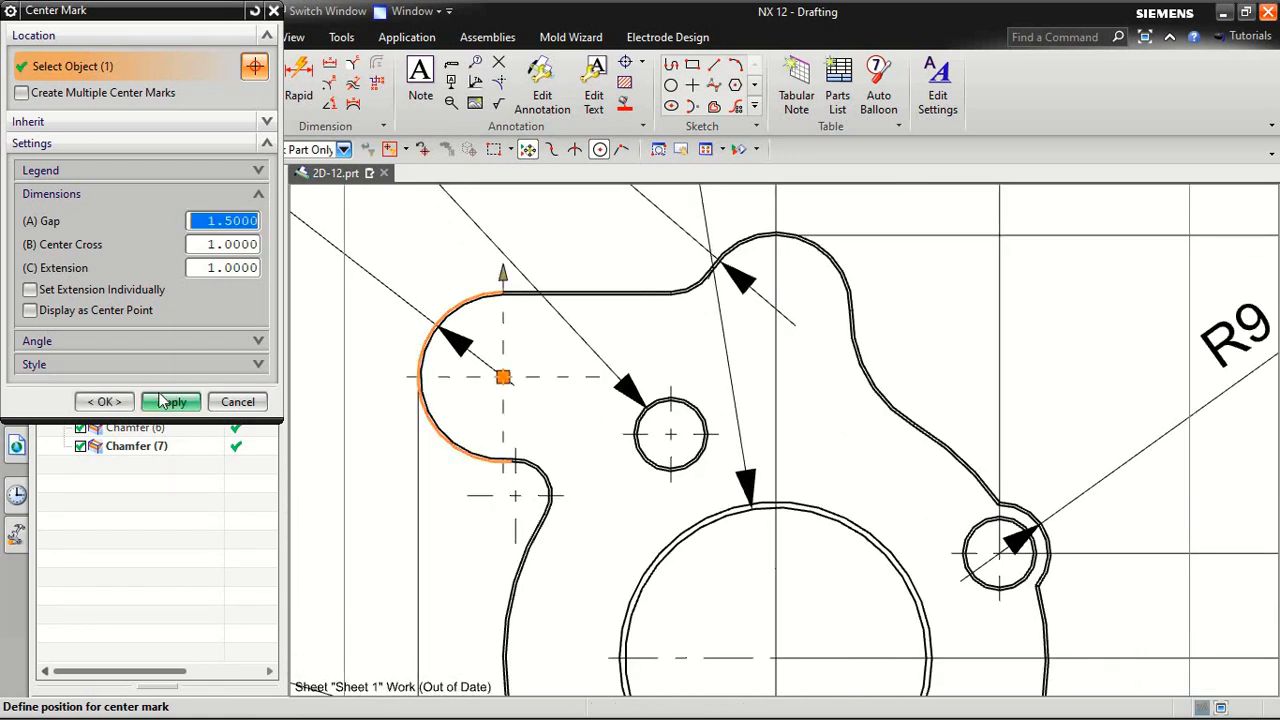
middle_click(866, 350)
click(840, 268)
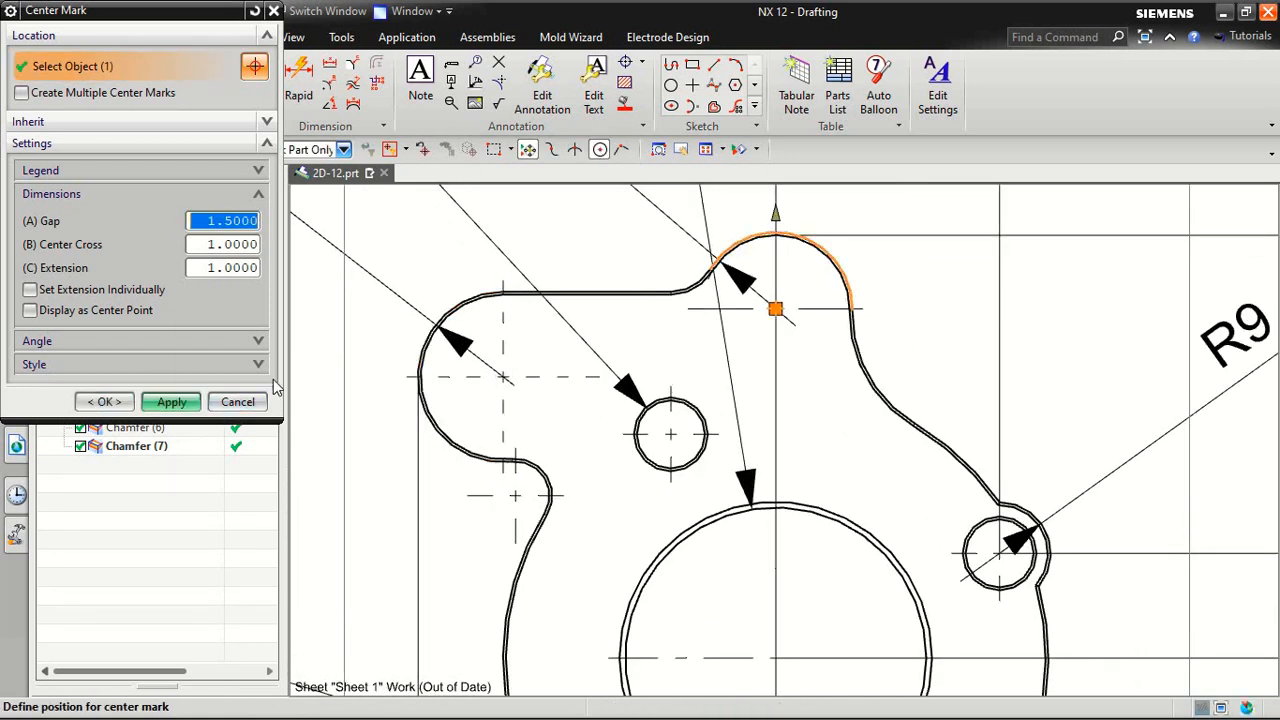
click(172, 402)
scroll(846, 490, down, 5)
scroll(855, 462, up, 5)
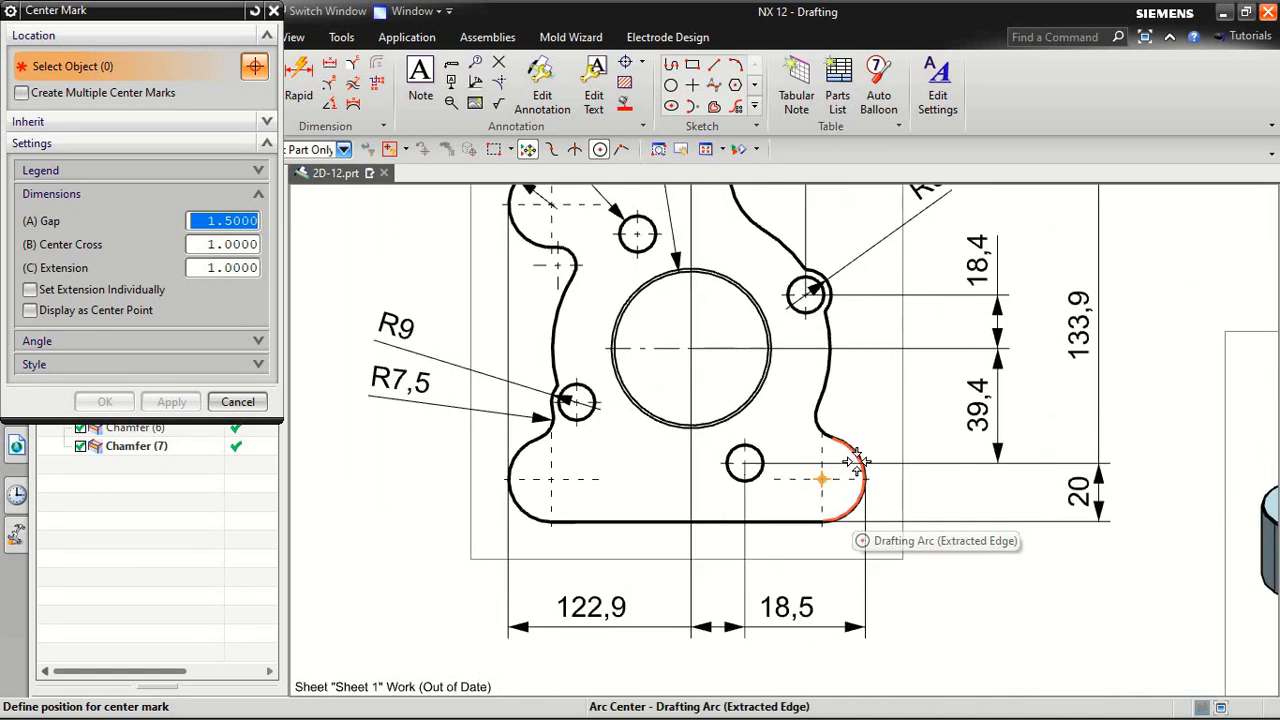
click(251, 411)
Step: Add a cylindrical rapid dimension between the center marks of the two lower corner arcs, placed below the 122,9 dimension
click(306, 104)
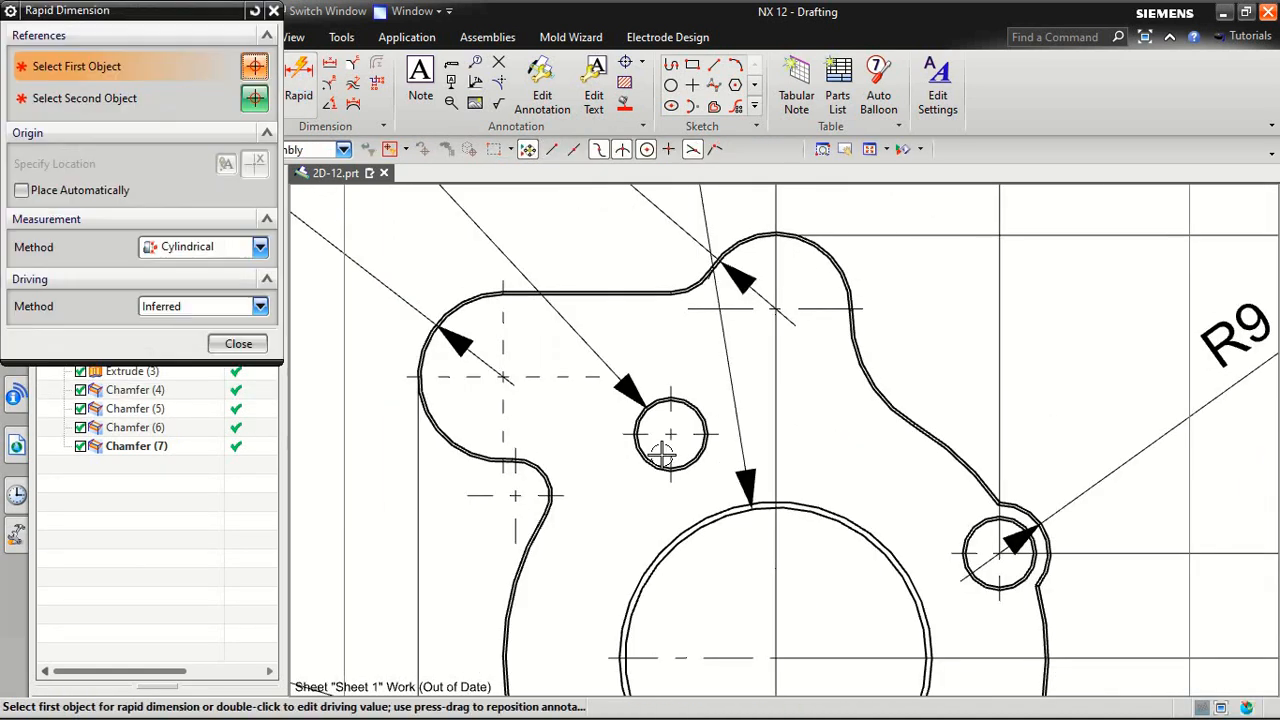
scroll(662, 452, down, 3)
scroll(662, 444, down, 3)
scroll(790, 600, up, 5)
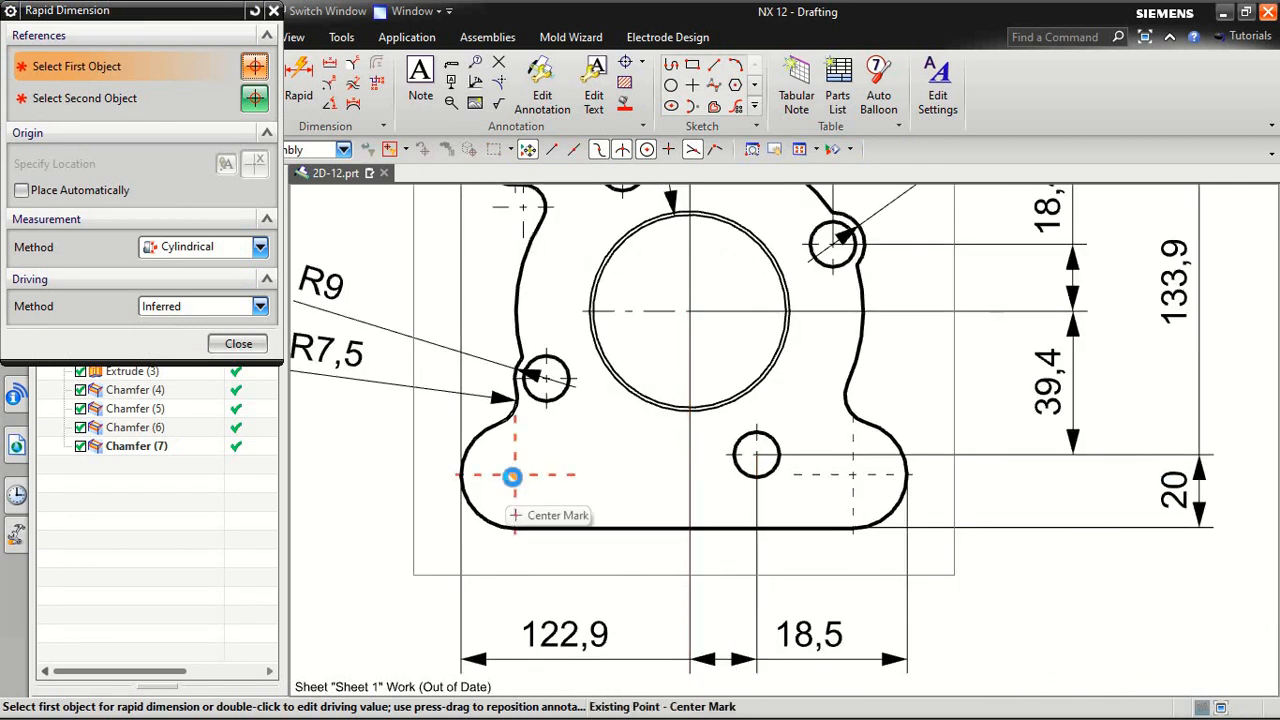
click(514, 474)
click(852, 475)
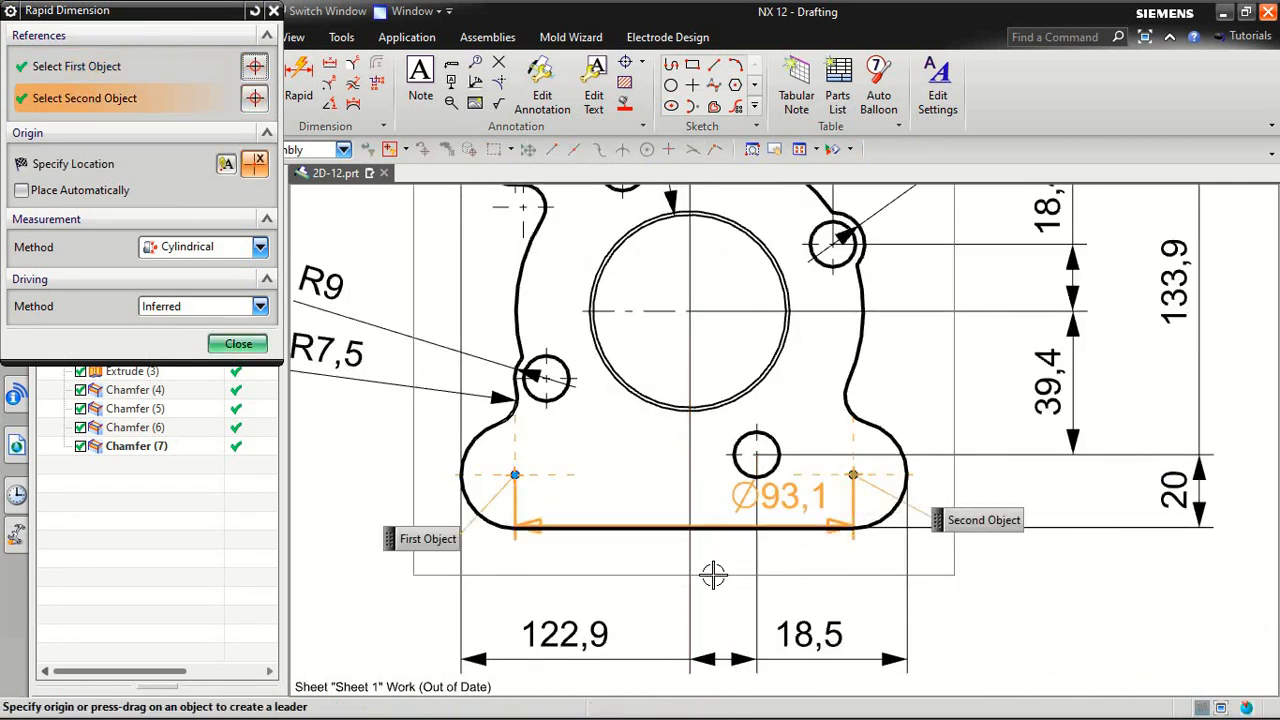
scroll(713, 575, down, 3)
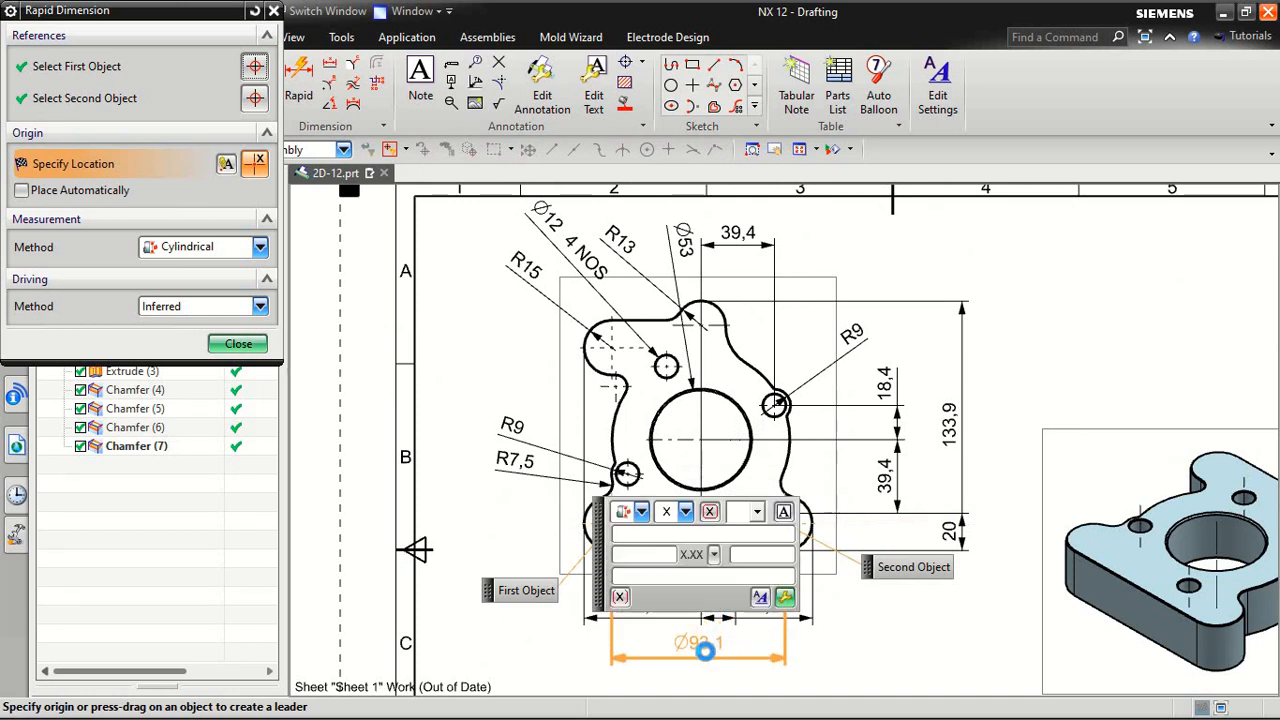
click(698, 645)
key(Escape)
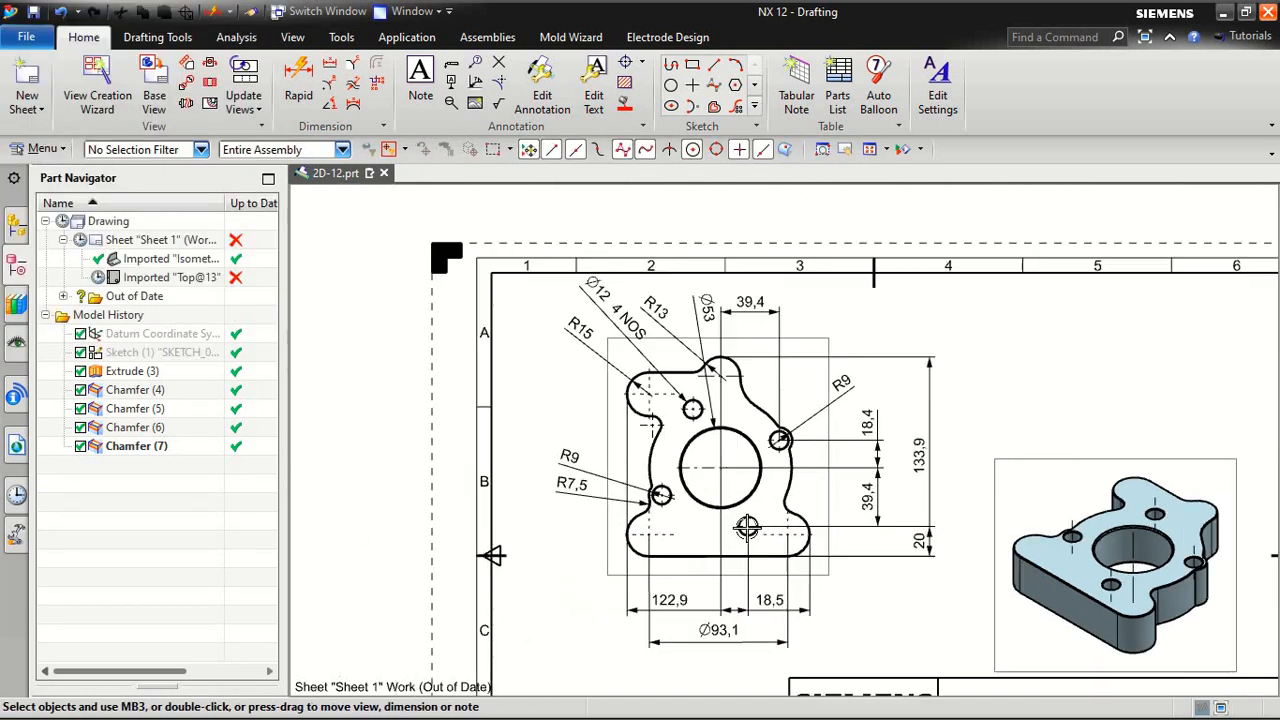
scroll(747, 530, up, 2)
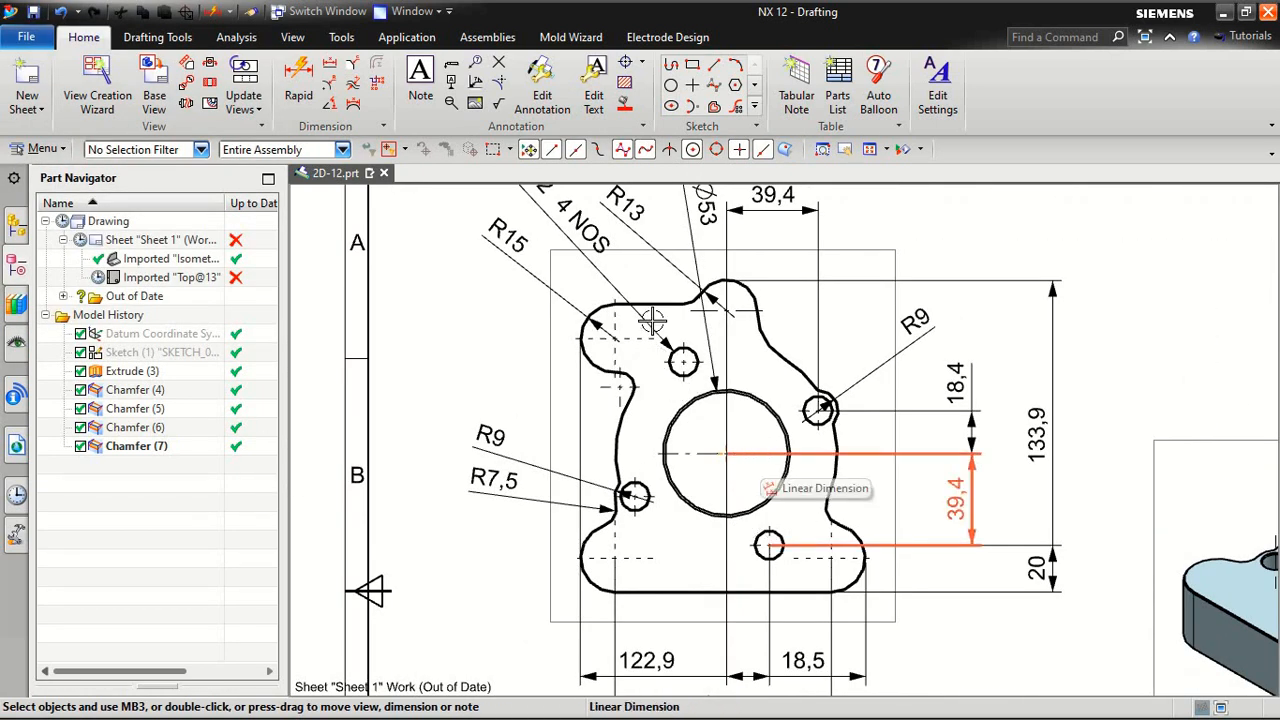
click(553, 258)
key(Escape)
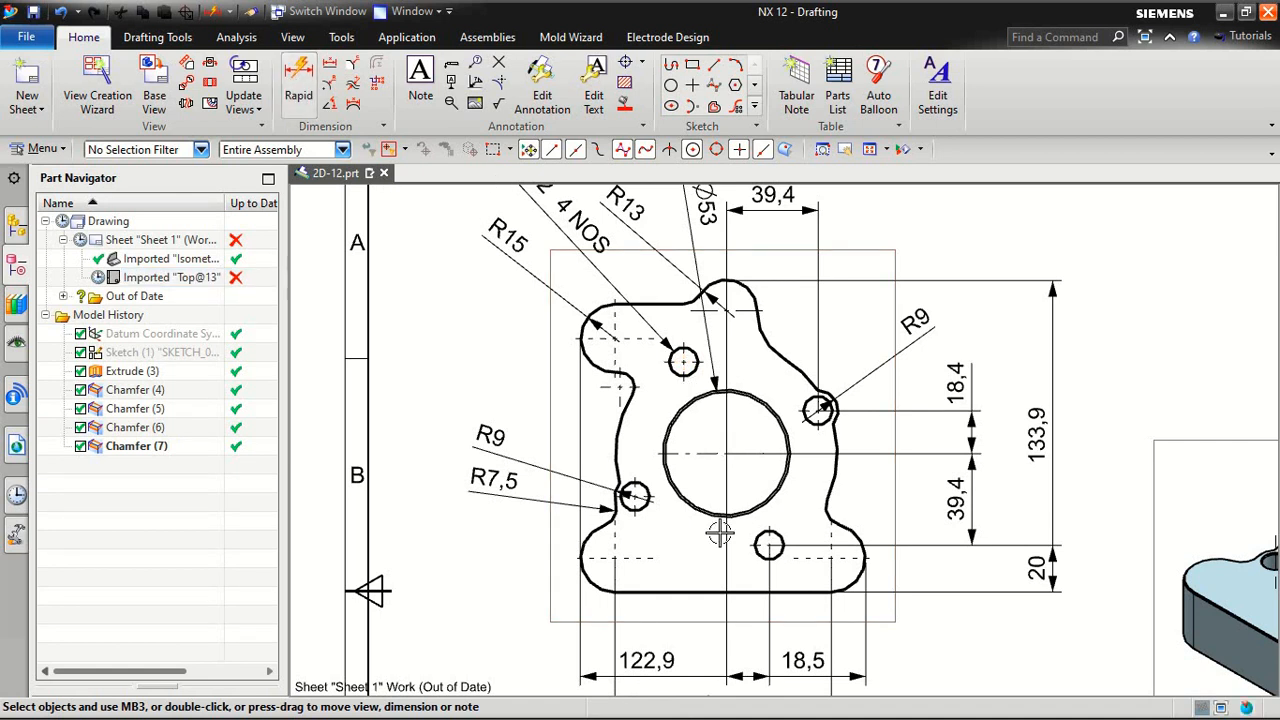
click(617, 385)
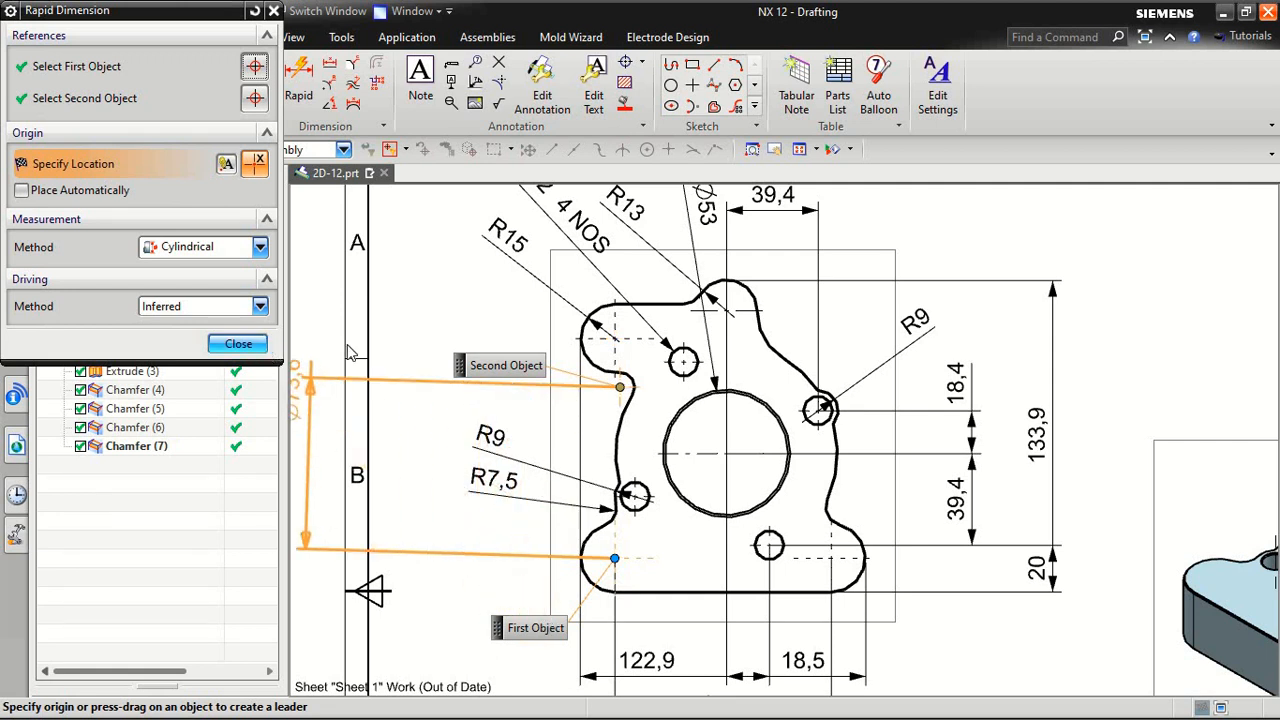
click(245, 344)
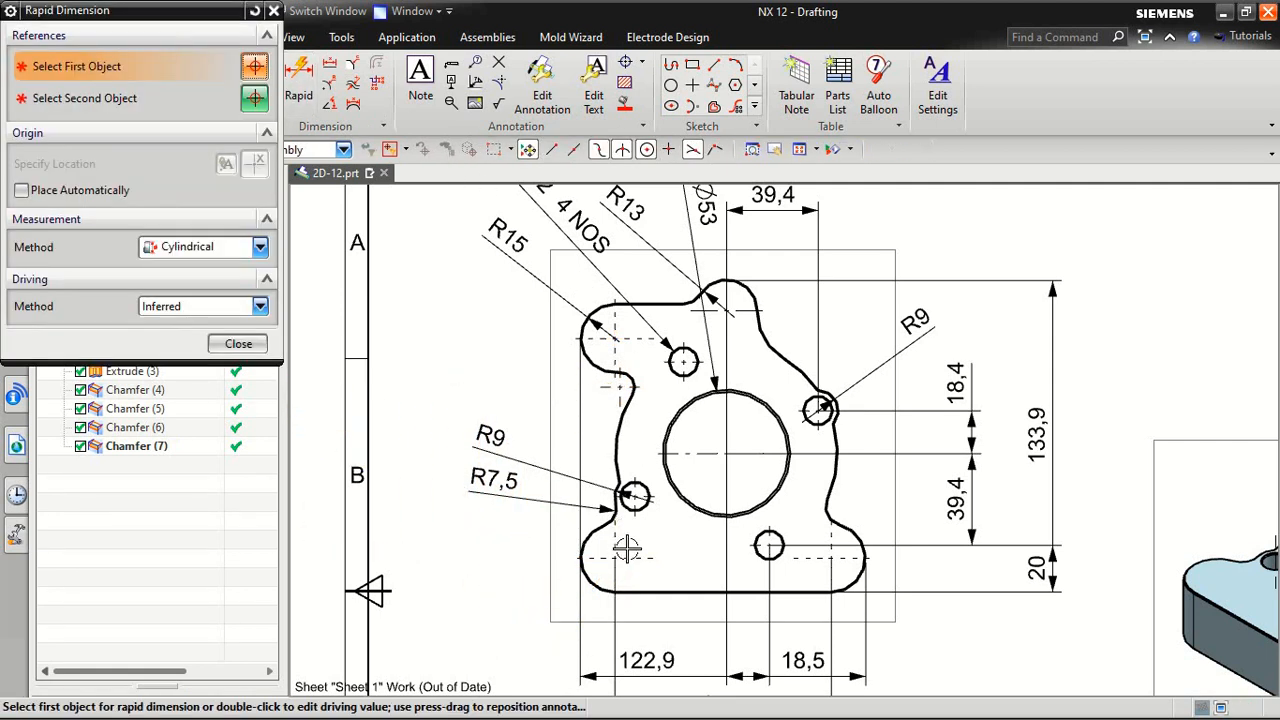
click(617, 379)
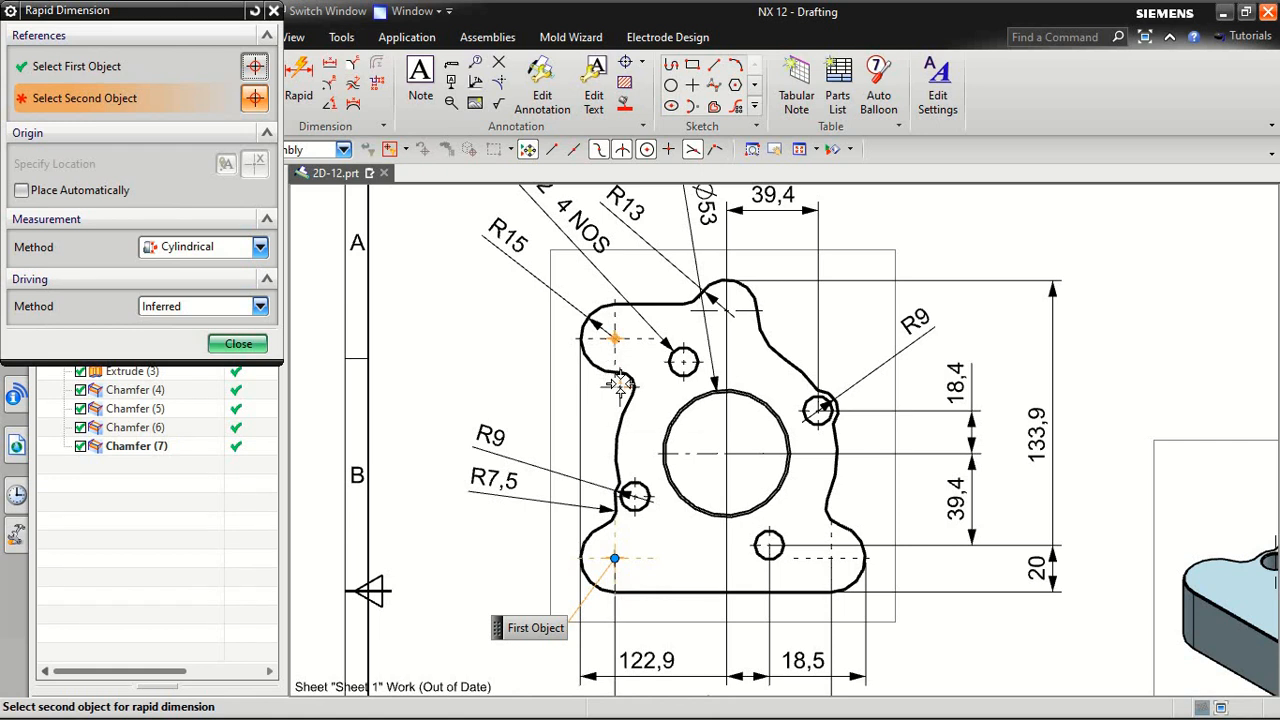
click(620, 386)
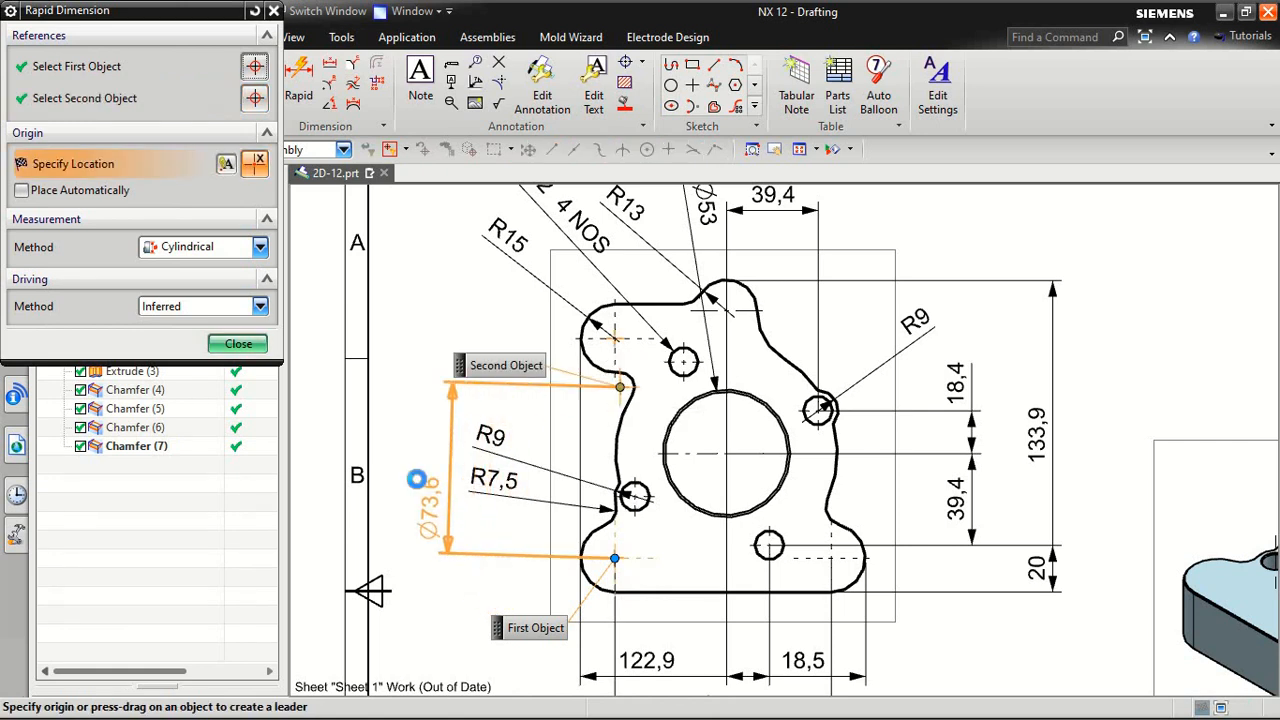
mouse_move(417, 479)
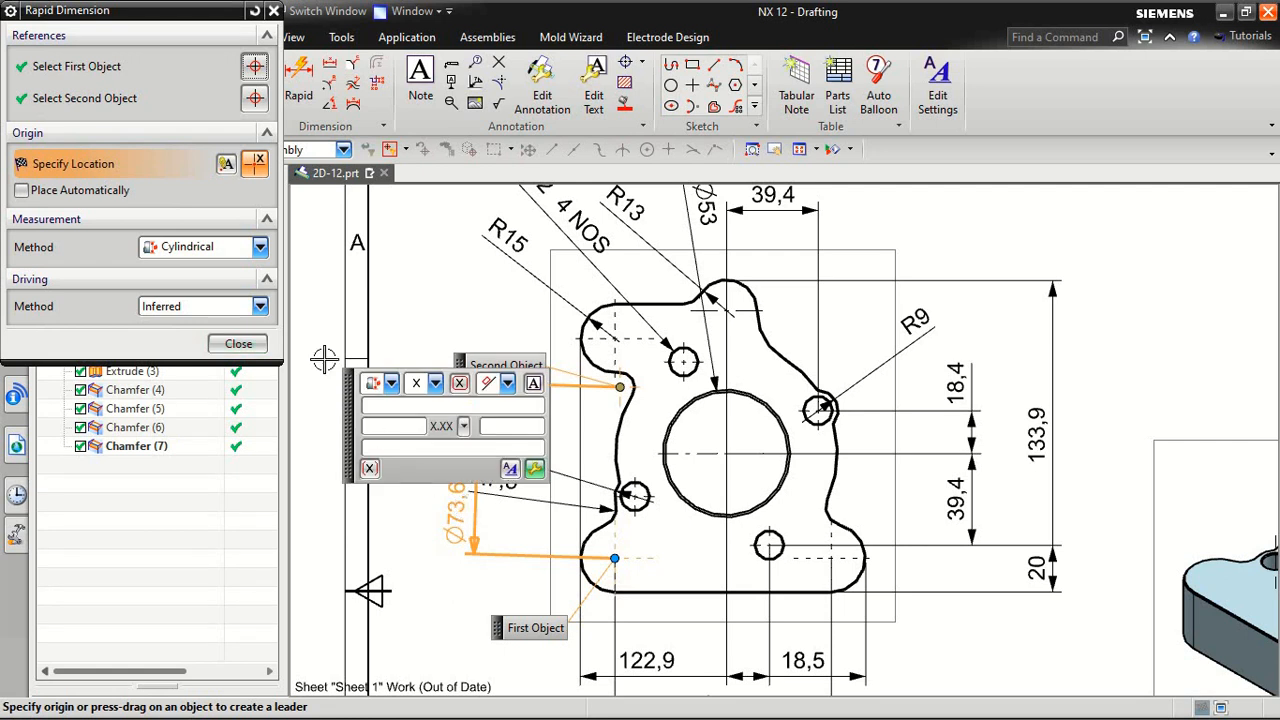
click(261, 343)
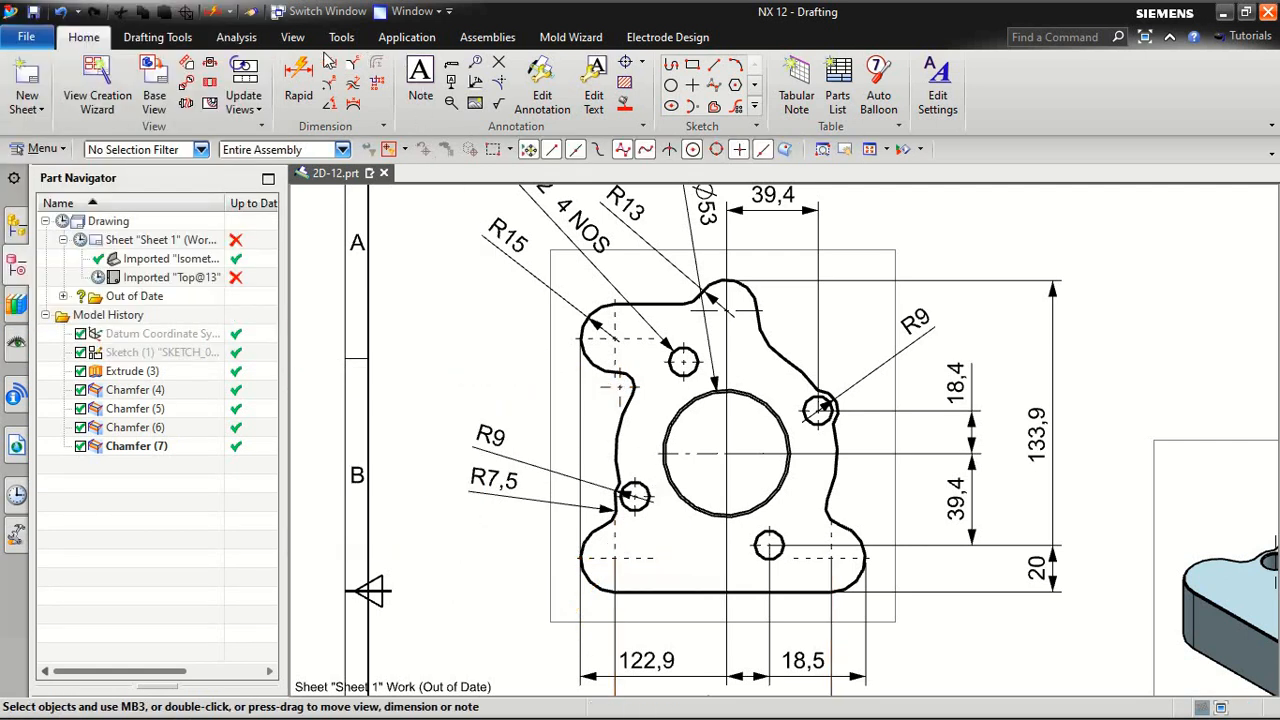
Step: Add a cylindrical rapid dimension between the center marks of the lower-left corner arc and the upper-left R15 lobe, placed left of the part
click(614, 557)
scroll(612, 338, up, 3)
click(637, 344)
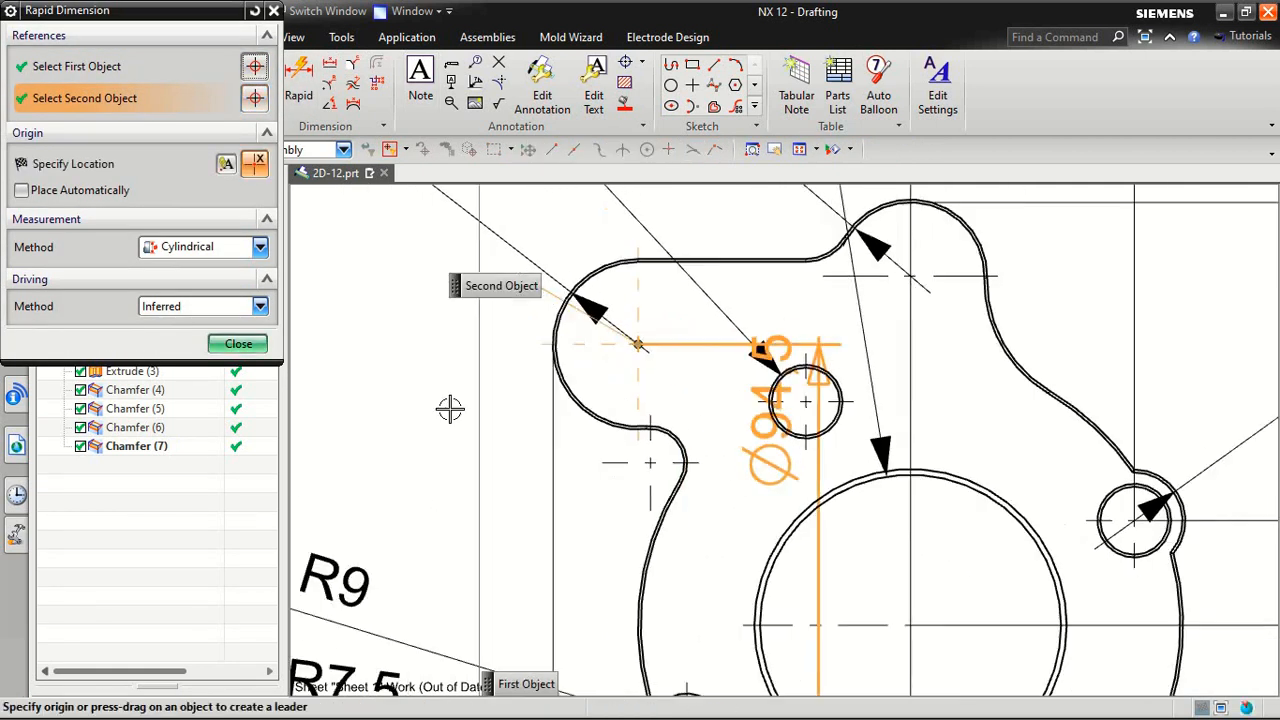
scroll(450, 408, down, 3)
click(478, 520)
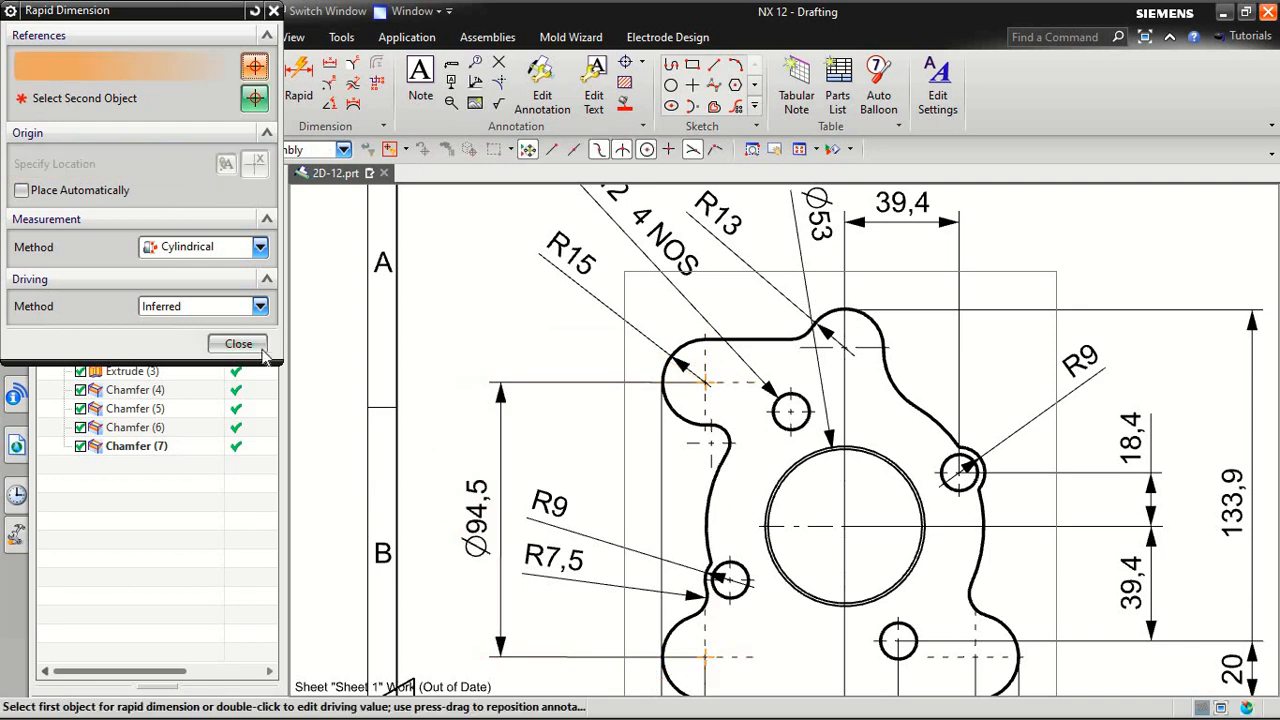
click(238, 343)
Step: Add an Inferred vertical dimension between the center marks of the R15 lobe and the small arc below it, aligned with the 94,5 dimension line
scroll(786, 377, down, 3)
scroll(786, 377, up, 3)
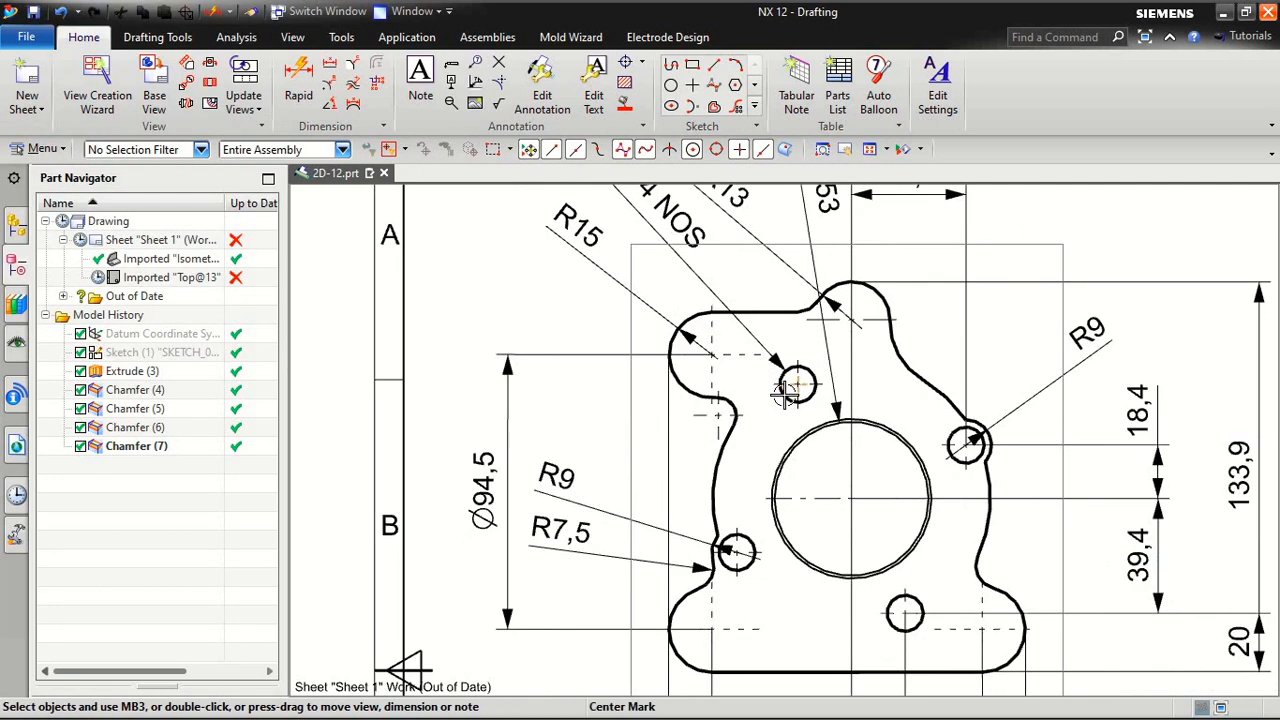
scroll(720, 360, up, 3)
scroll(731, 350, up, 2)
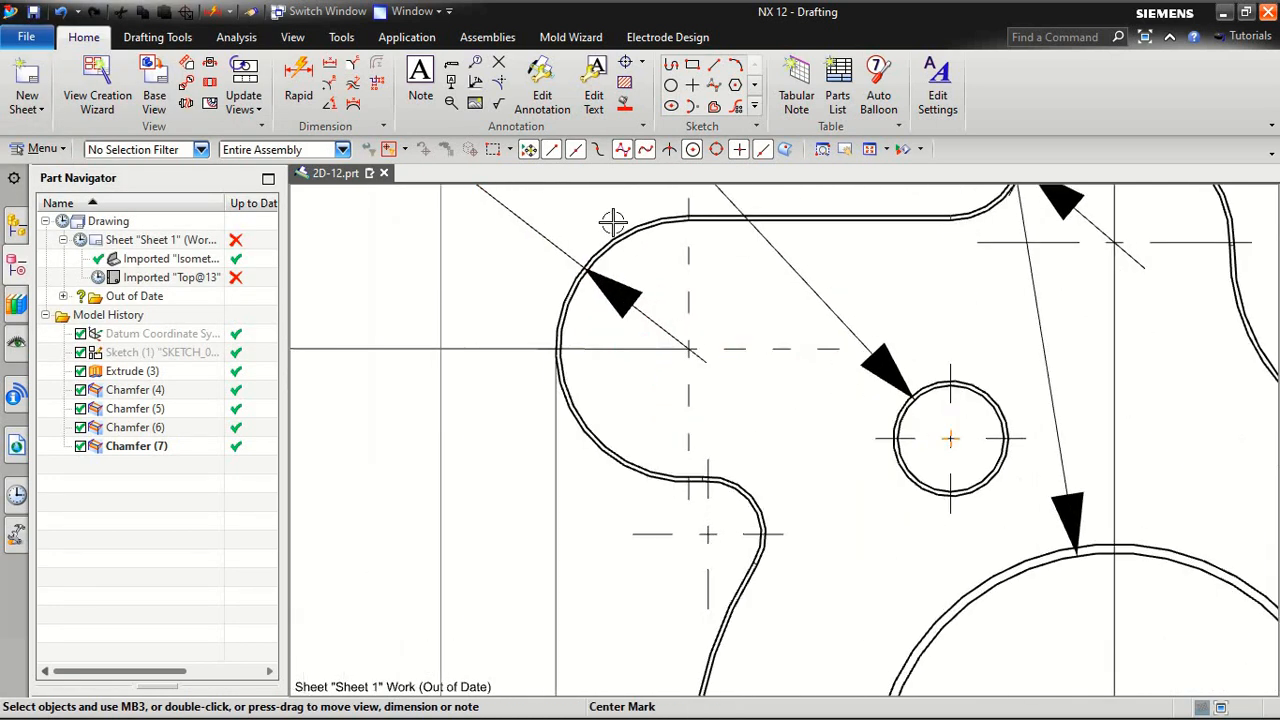
key(d)
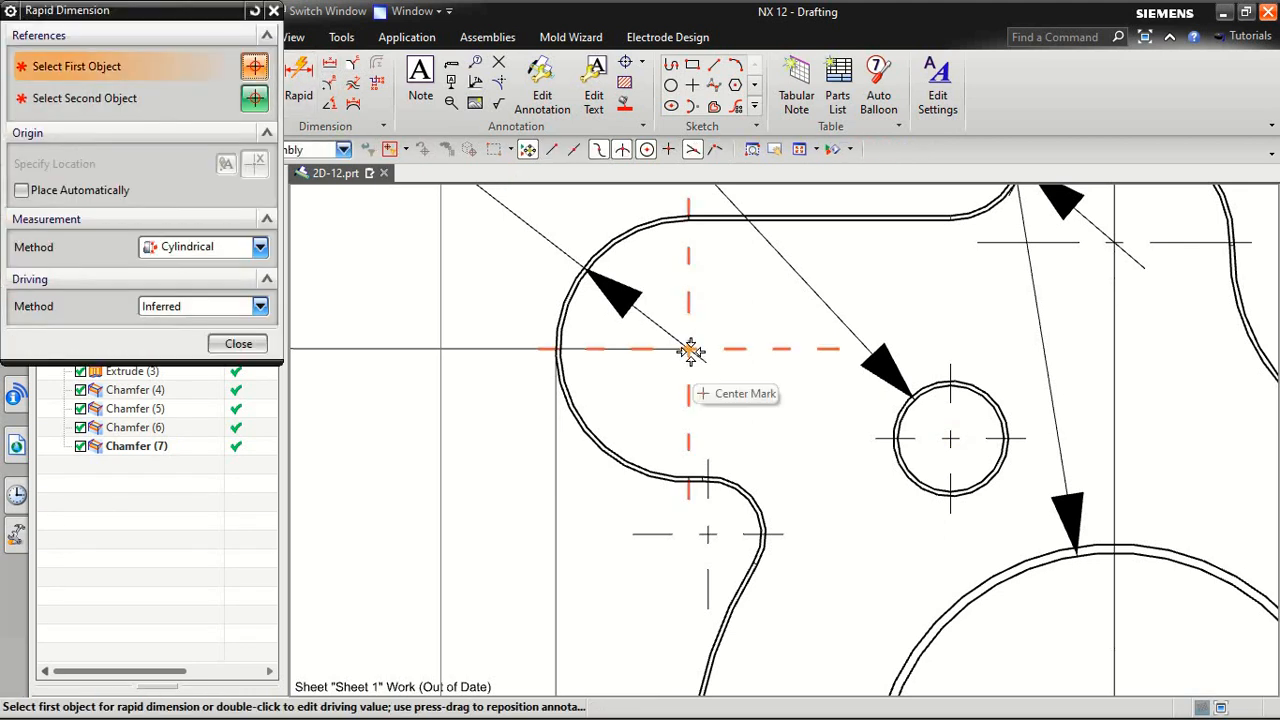
click(707, 482)
click(707, 533)
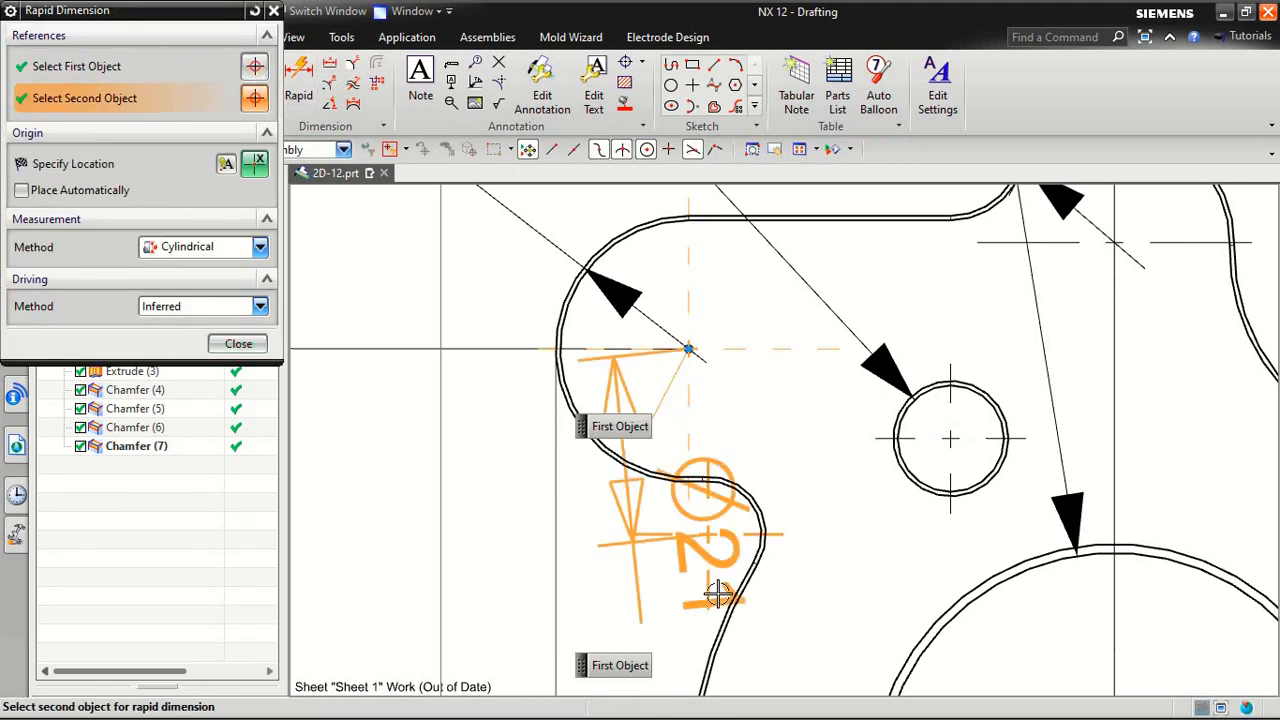
scroll(707, 533, down, 4)
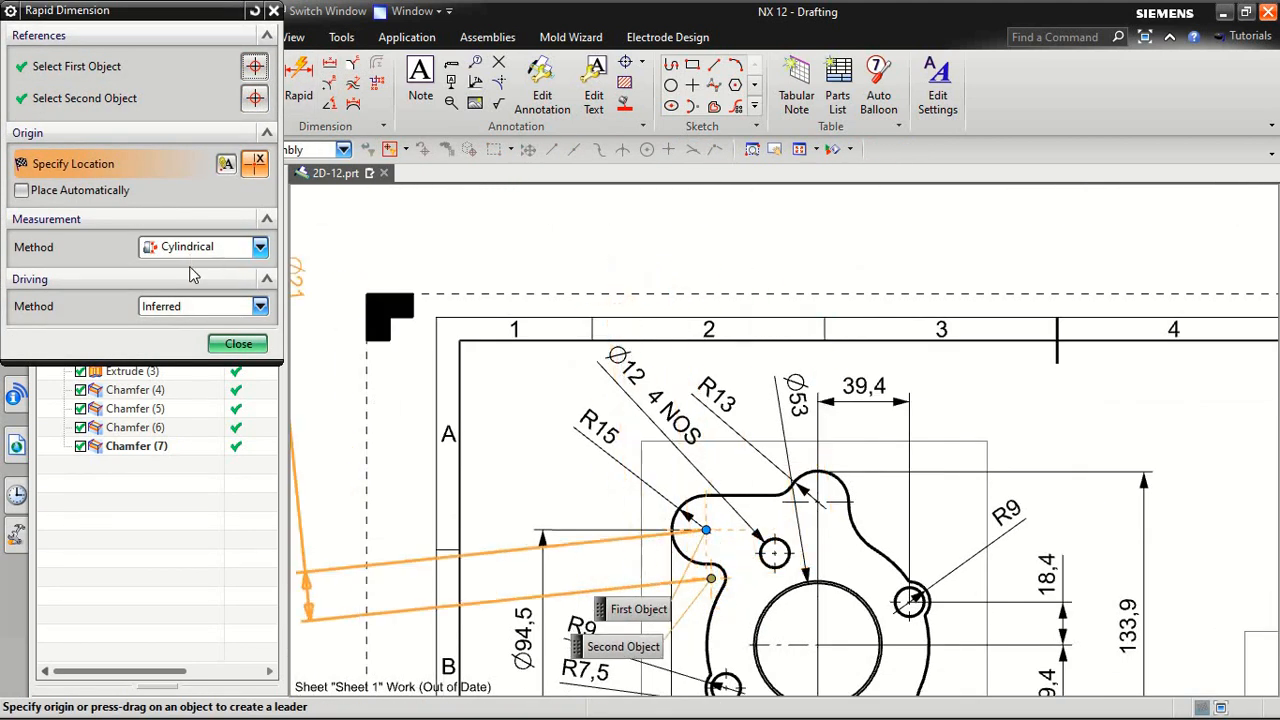
click(259, 247)
click(172, 274)
scroll(524, 222, up, 3)
scroll(766, 448, up, 1)
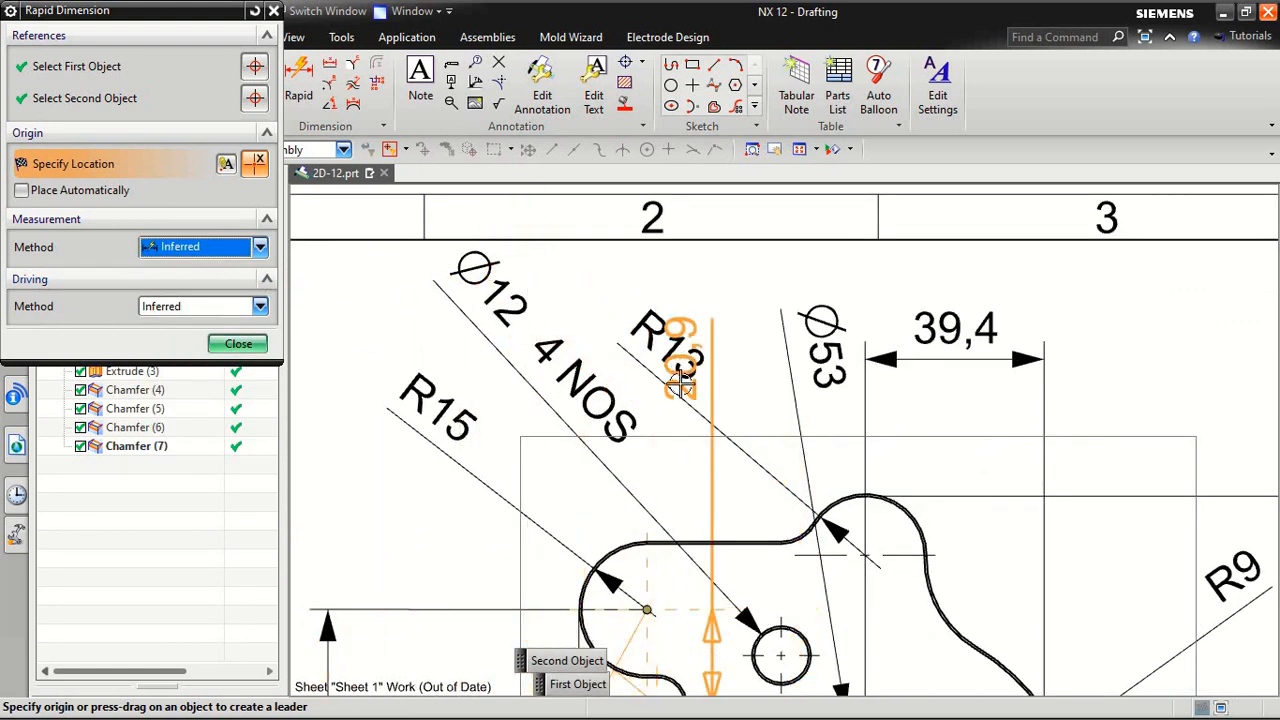
scroll(683, 360, down, 1)
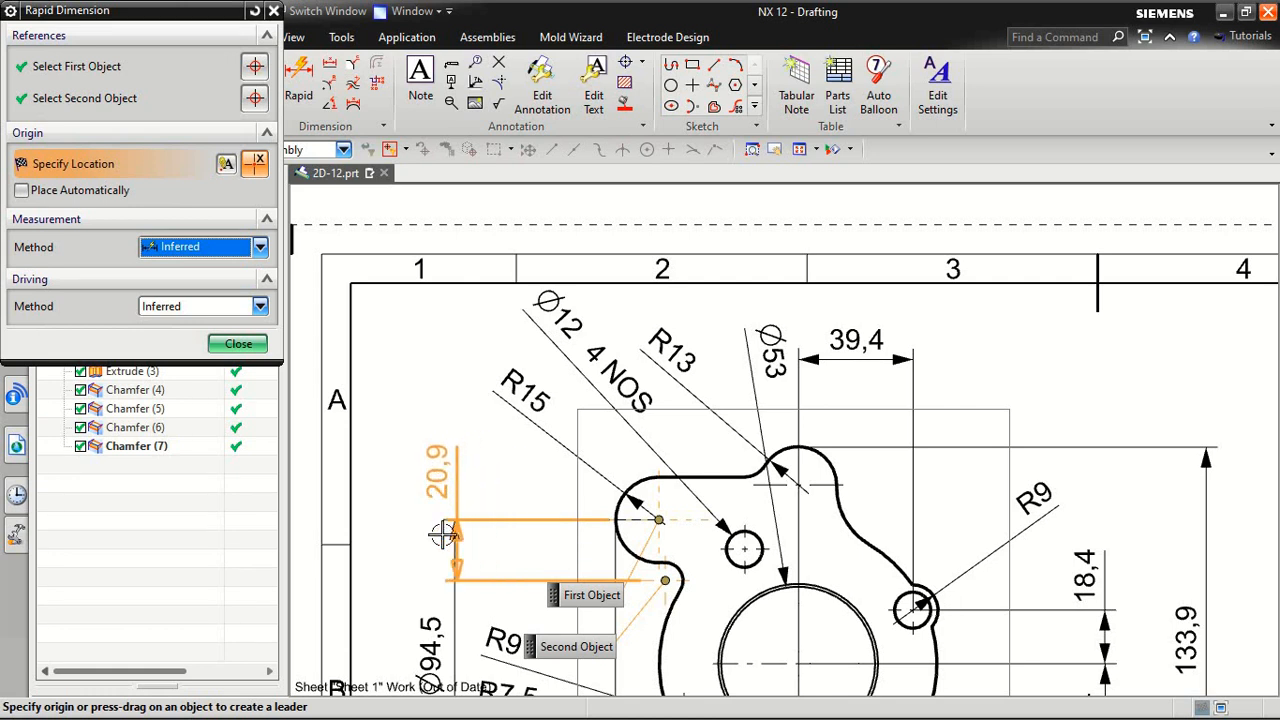
click(424, 560)
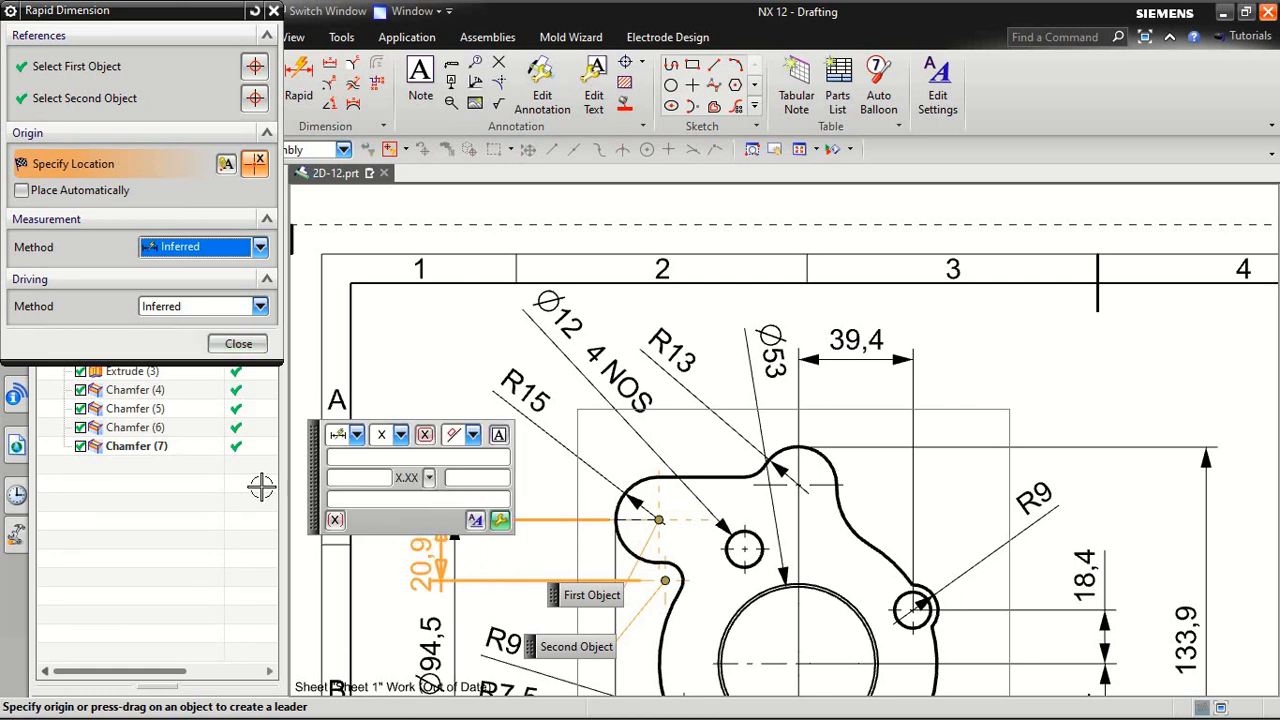
click(238, 343)
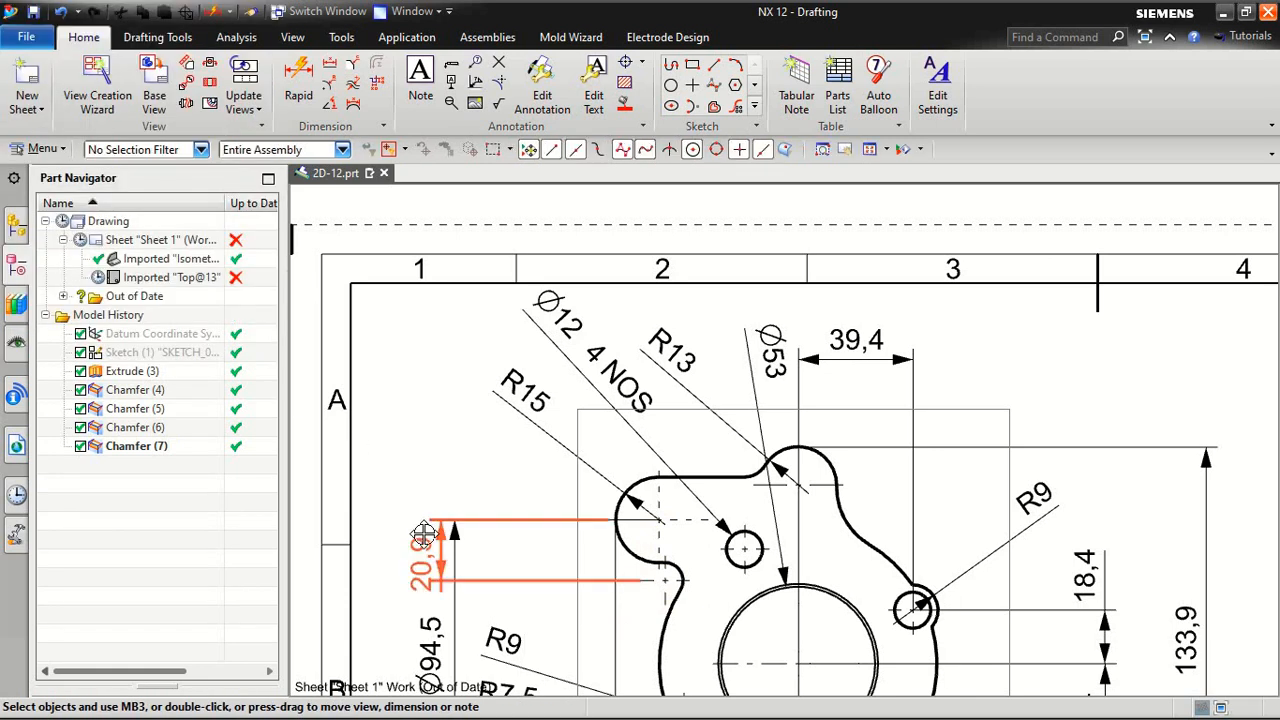
drag(424, 535, 437, 477)
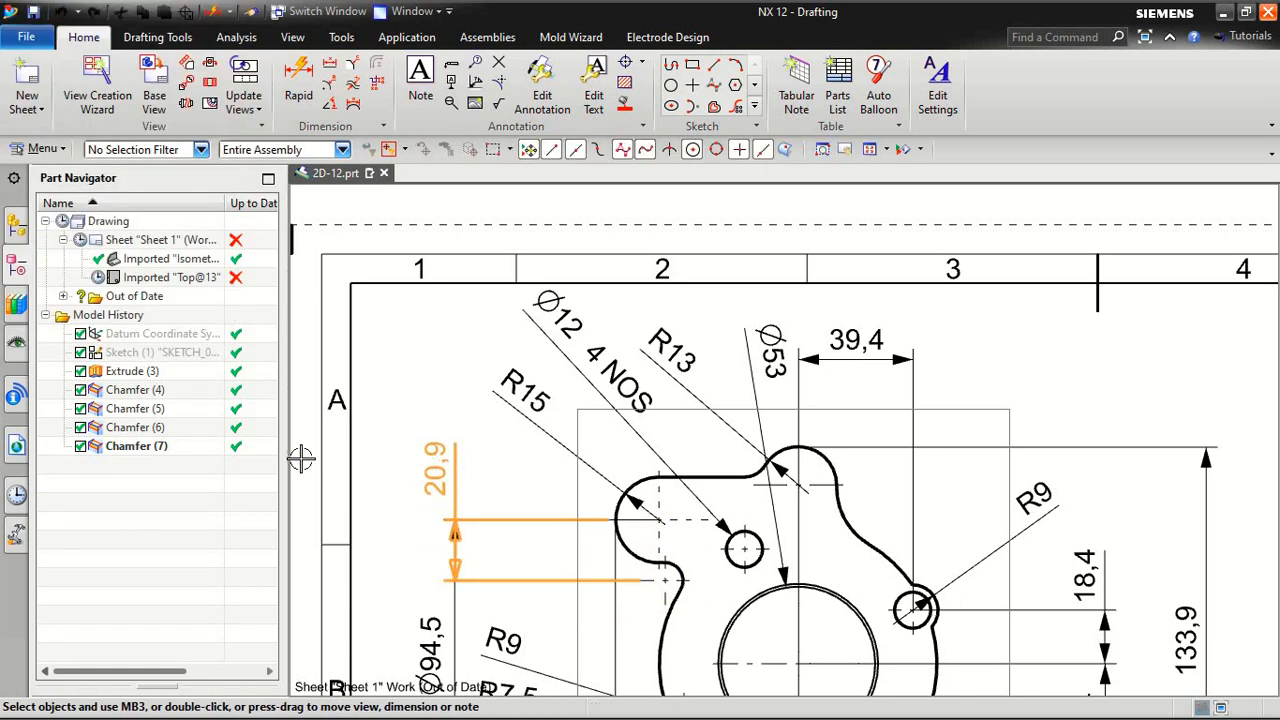
Step: Add a radial dimension to the concave arc between the top R13 lobe and the right R9 boss, placed above the R9 label
scroll(695, 343, down, 4)
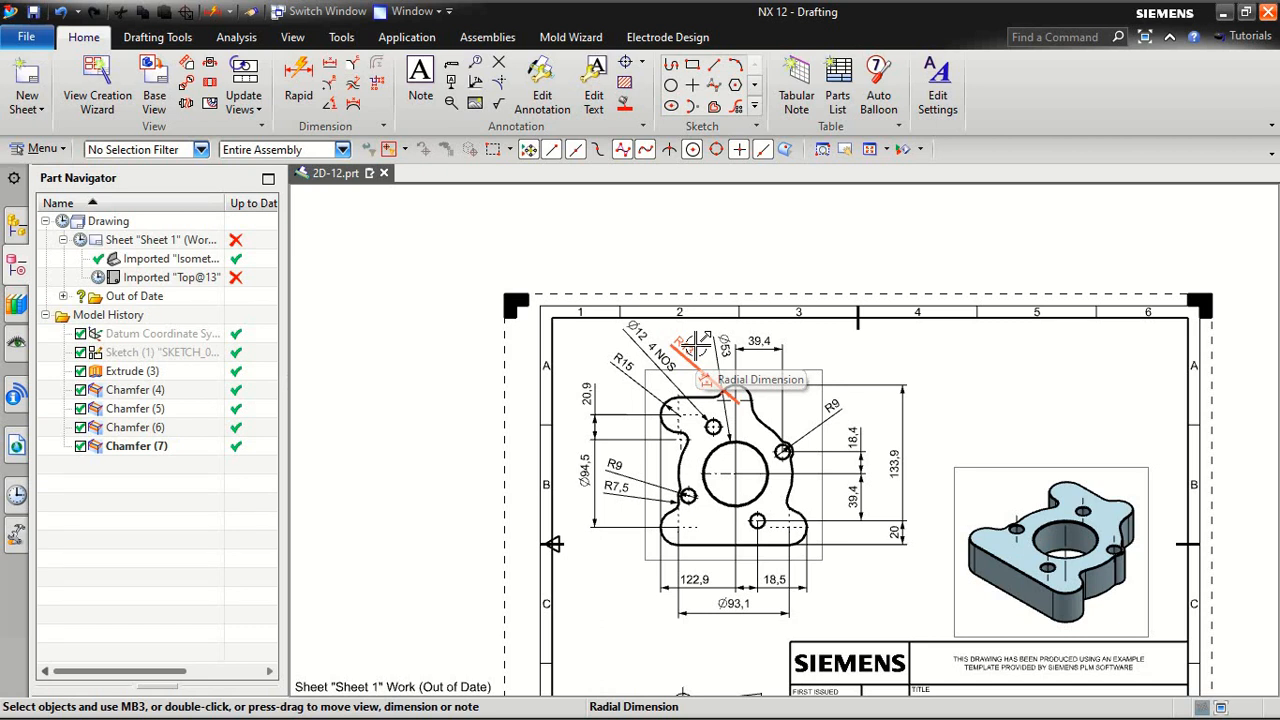
scroll(858, 360, up, 2)
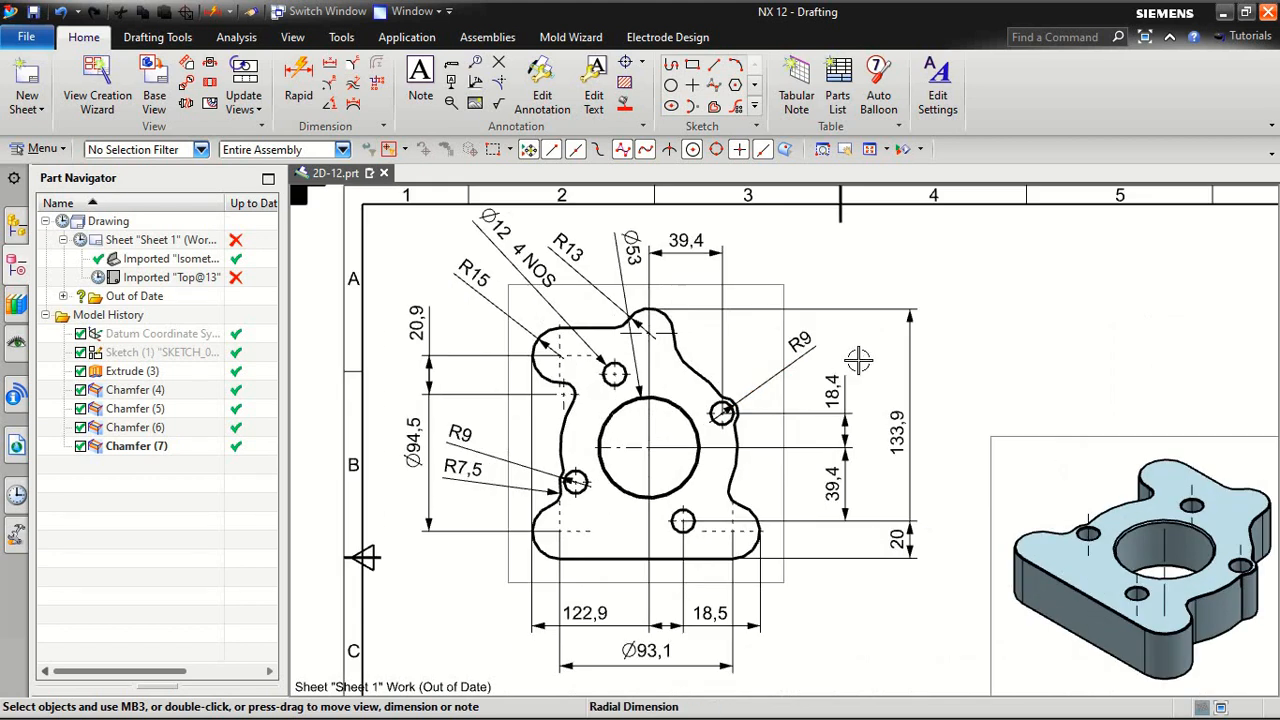
middle_drag(838, 350, 802, 327)
scroll(1000, 342, down, 2)
middle_drag(1020, 342, 948, 348)
scroll(962, 344, up, 1)
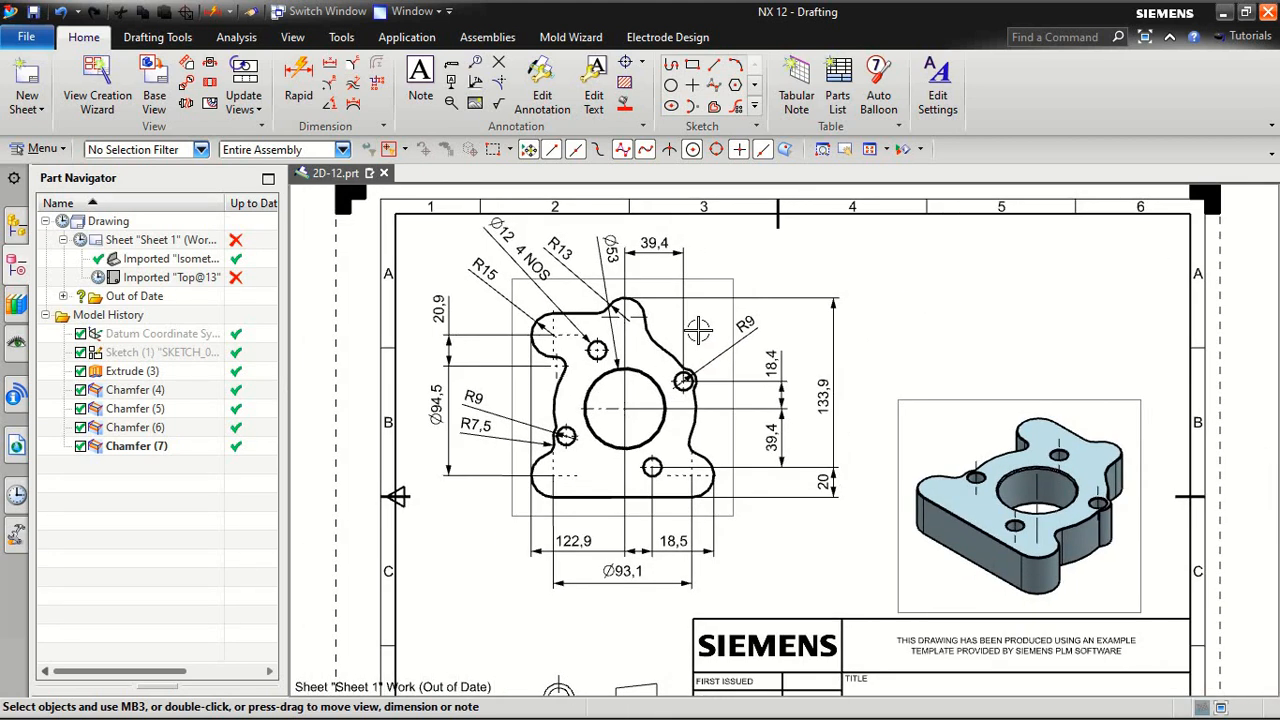
scroll(628, 322, up, 3)
scroll(628, 322, down, 2)
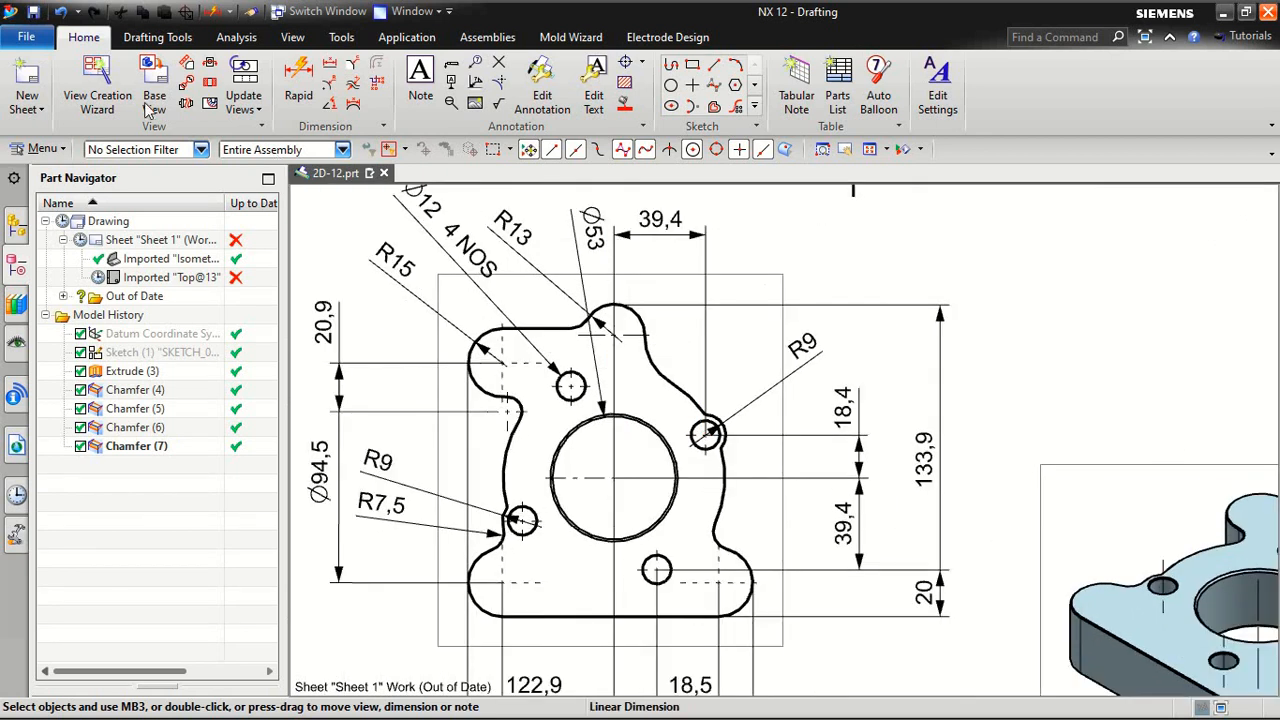
click(332, 82)
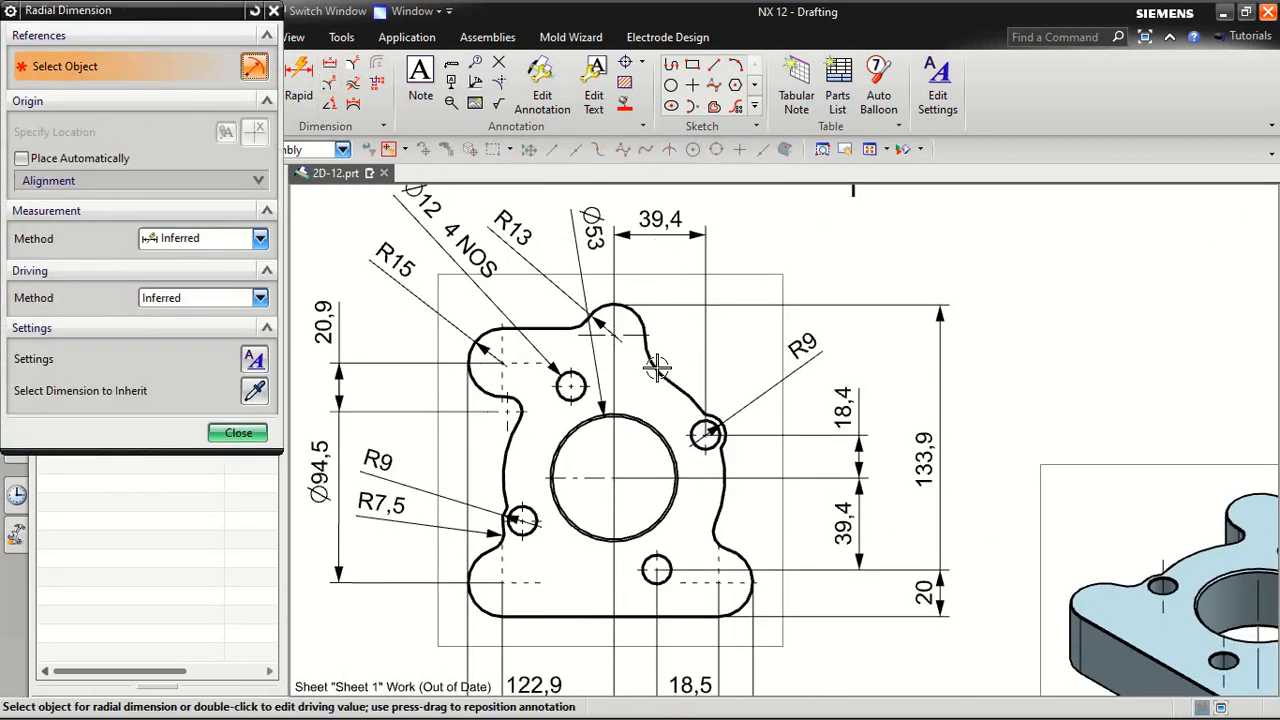
click(653, 363)
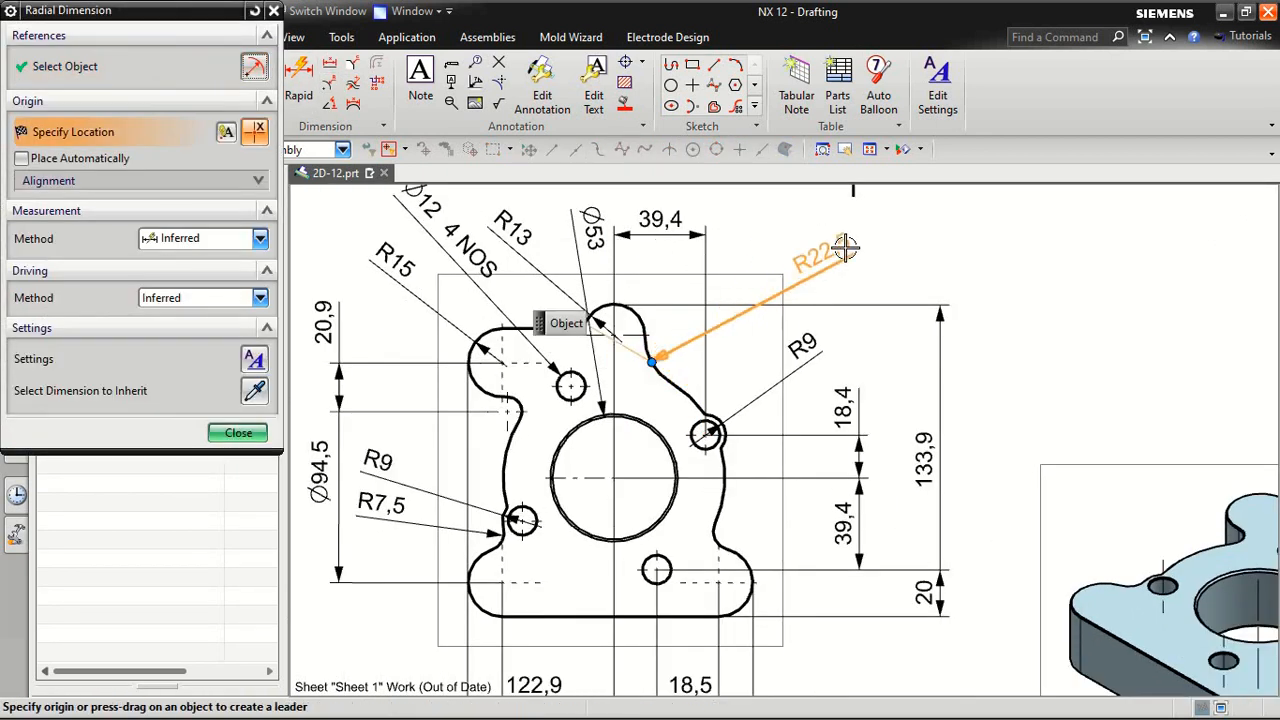
click(760, 238)
scroll(691, 309, down, 2)
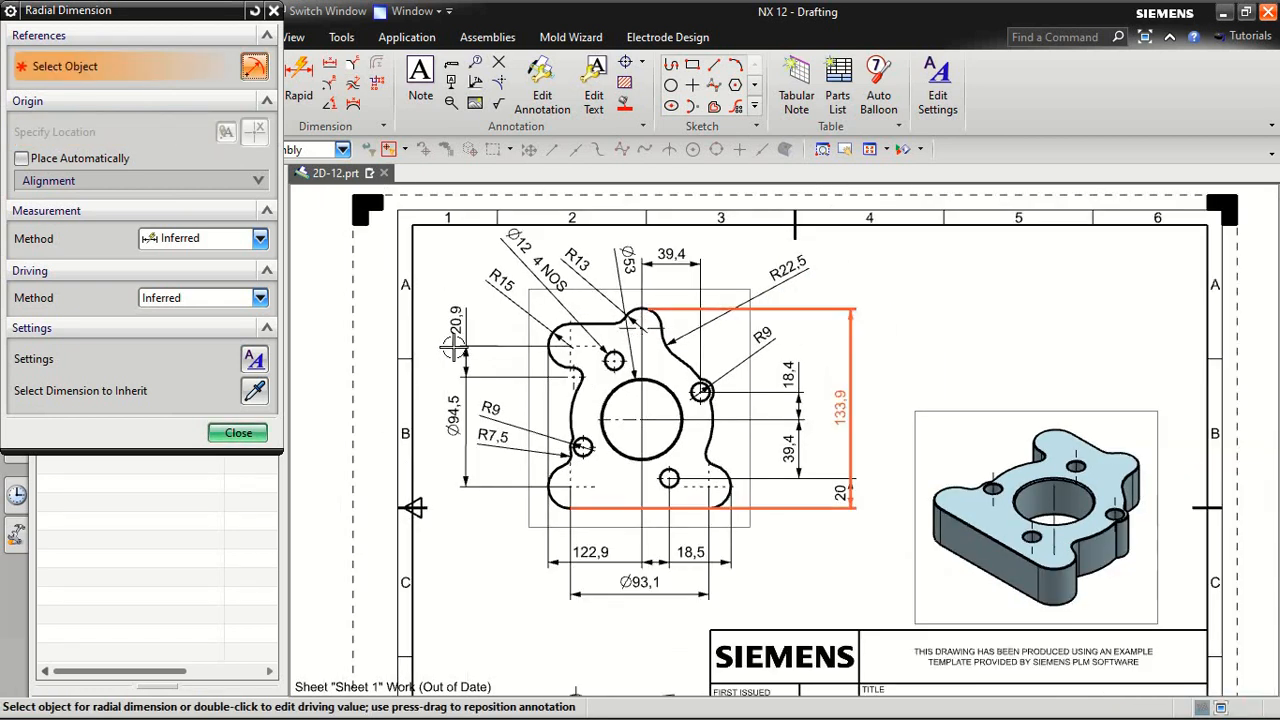
click(259, 432)
Step: Save the completed 2D-12 drawing
scroll(723, 406, down, 1)
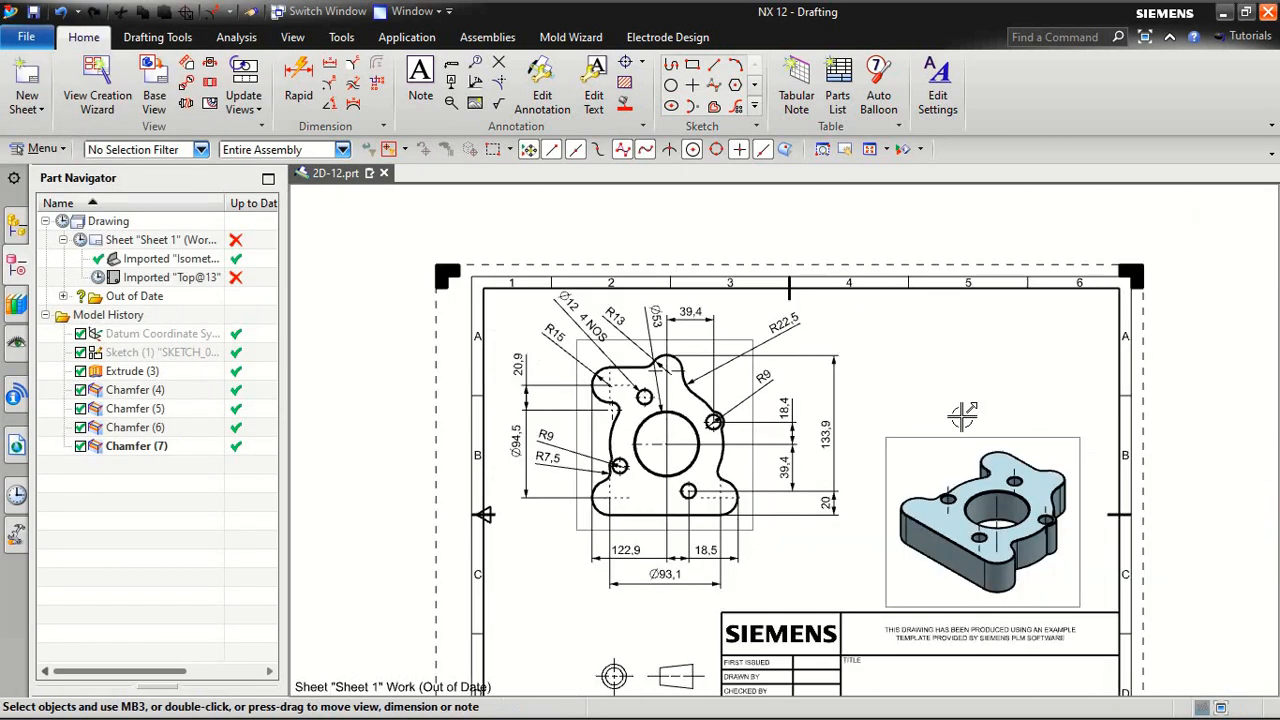
middle_drag(963, 417, 887, 409)
mouse_move(912, 317)
middle_down()
mouse_move(896, 288)
mouse_move(936, 252)
middle_up()
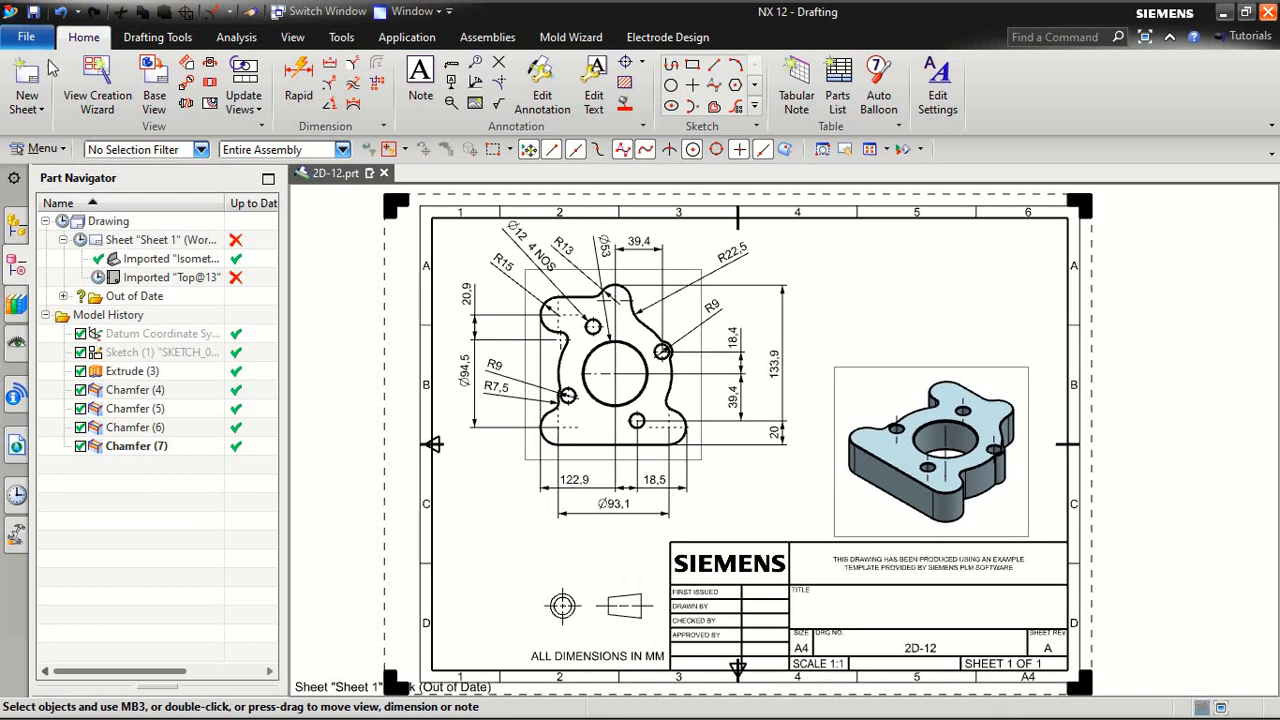
click(34, 10)
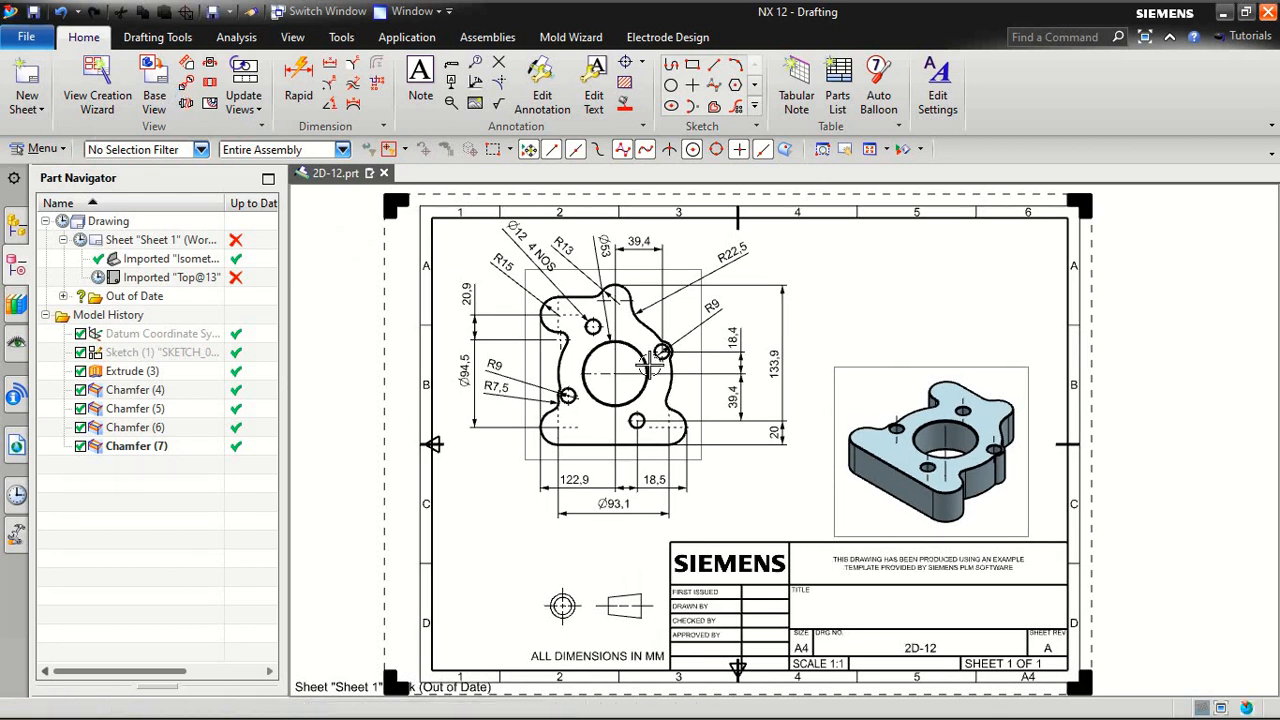